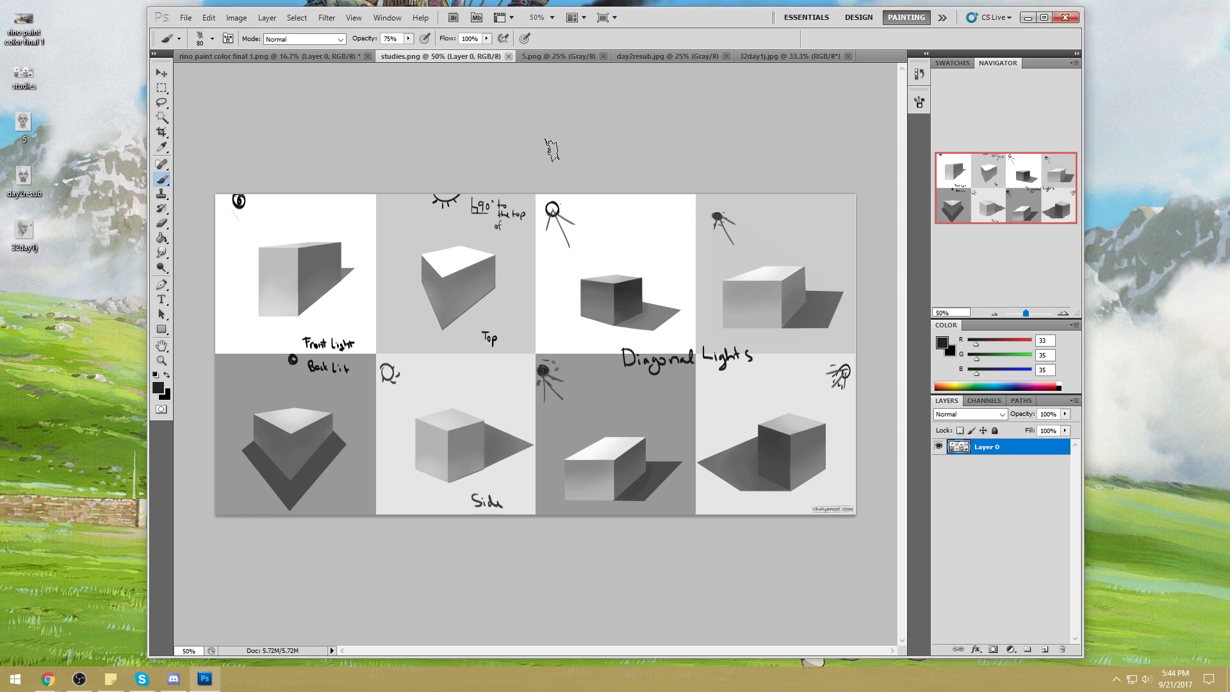
Step: Pick a soft round brush and enlarge it to 500 px
right_click(530, 204)
left_click(700, 380)
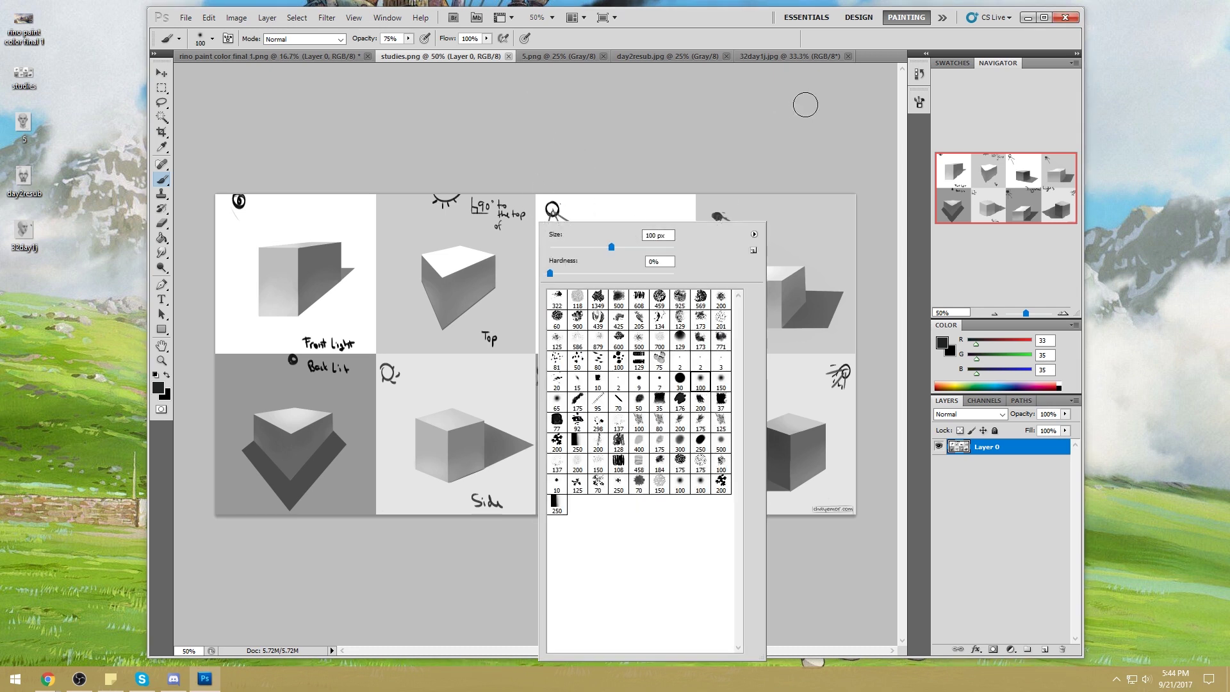
left_click(804, 104)
key("bracketright")
key("bracketright")
key("bracketright")
key("bracketright")
key("bracketright")
key("bracketright")
key("bracketright")
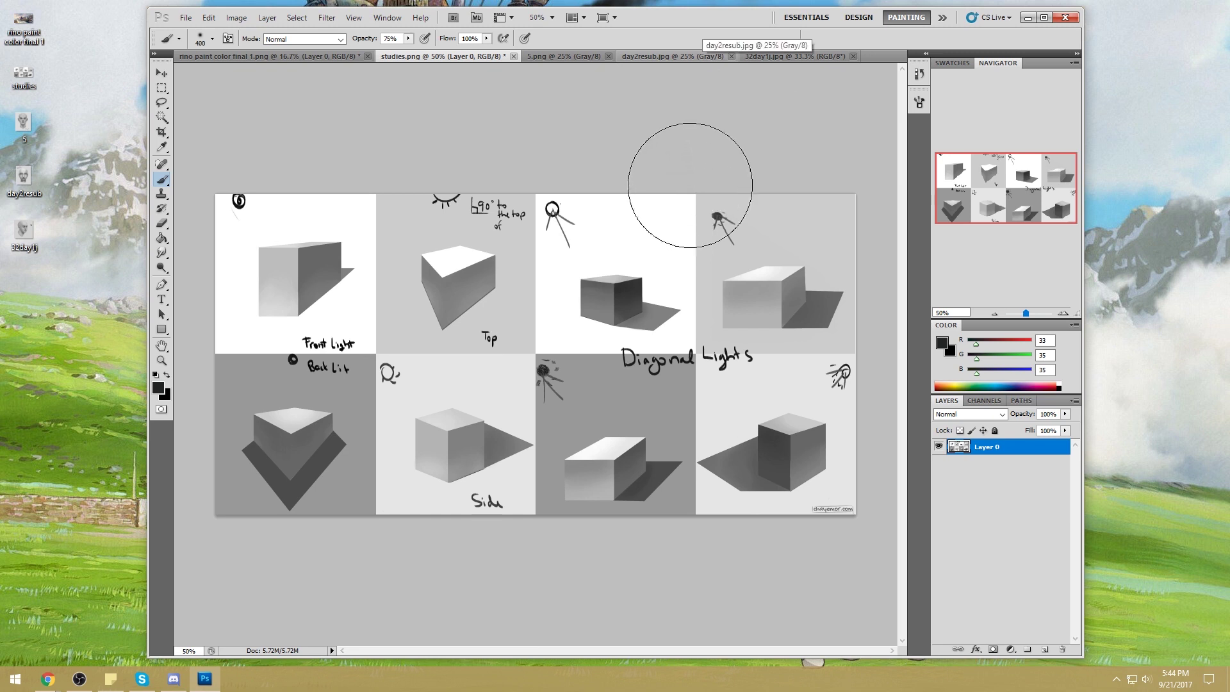
Step: Switch the brush to Lighten mode and sample mid grey 103 from the front-light cube
left_click(323, 39)
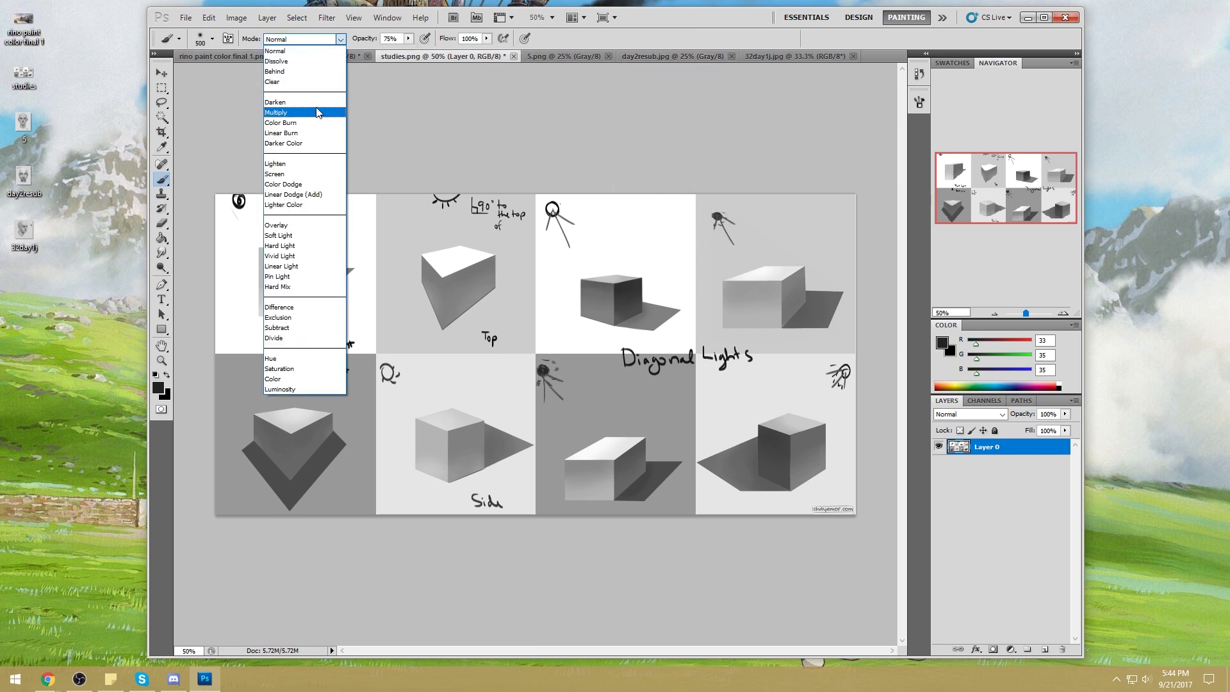
left_click(305, 165)
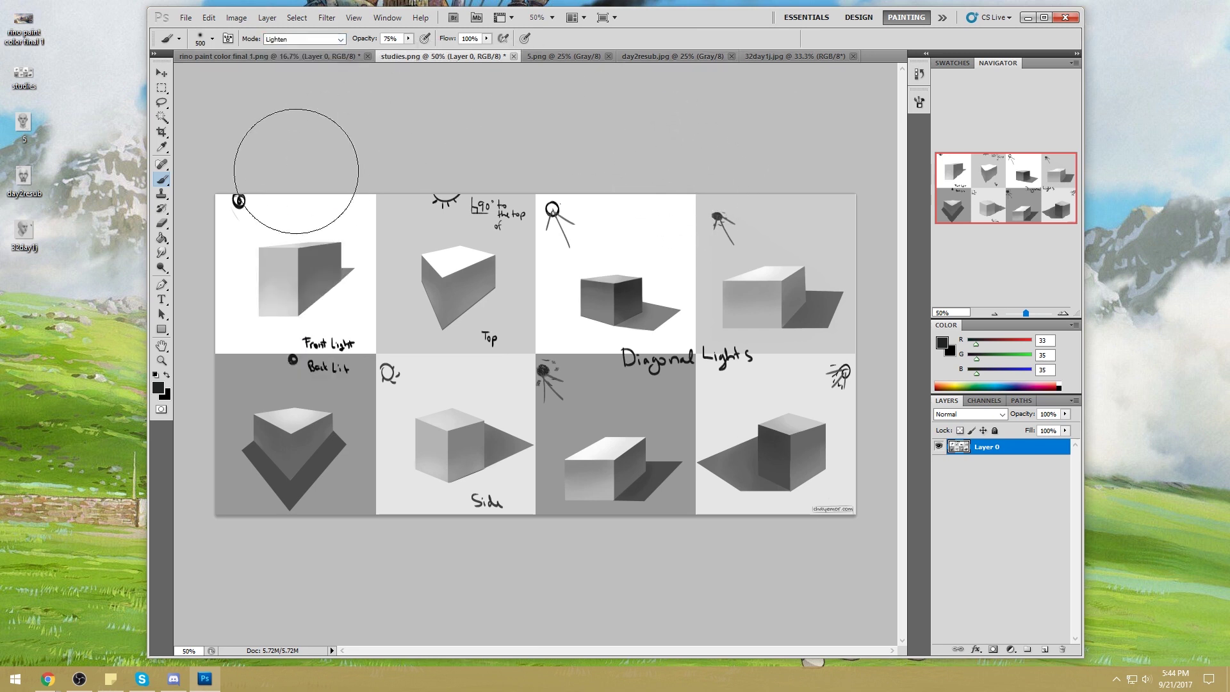
left_click(339, 211, "alt")
left_click(783, 372, "alt")
left_click(313, 202, "alt")
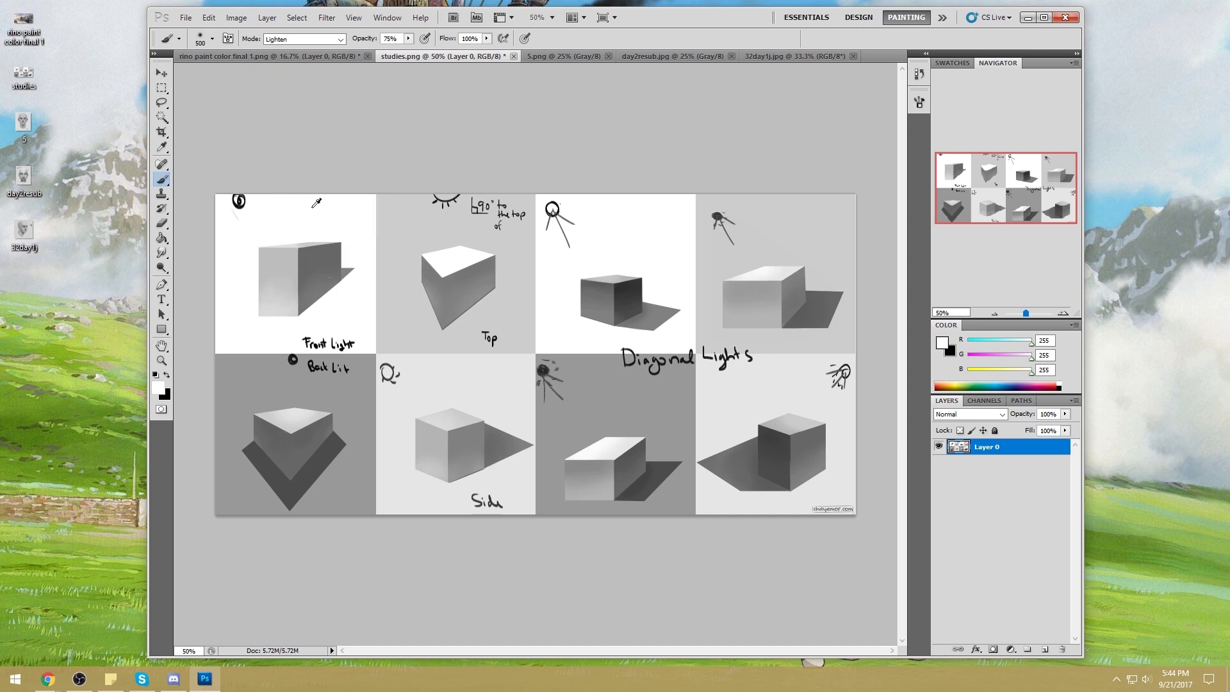
left_click(316, 204, "alt")
left_click(332, 263, "alt")
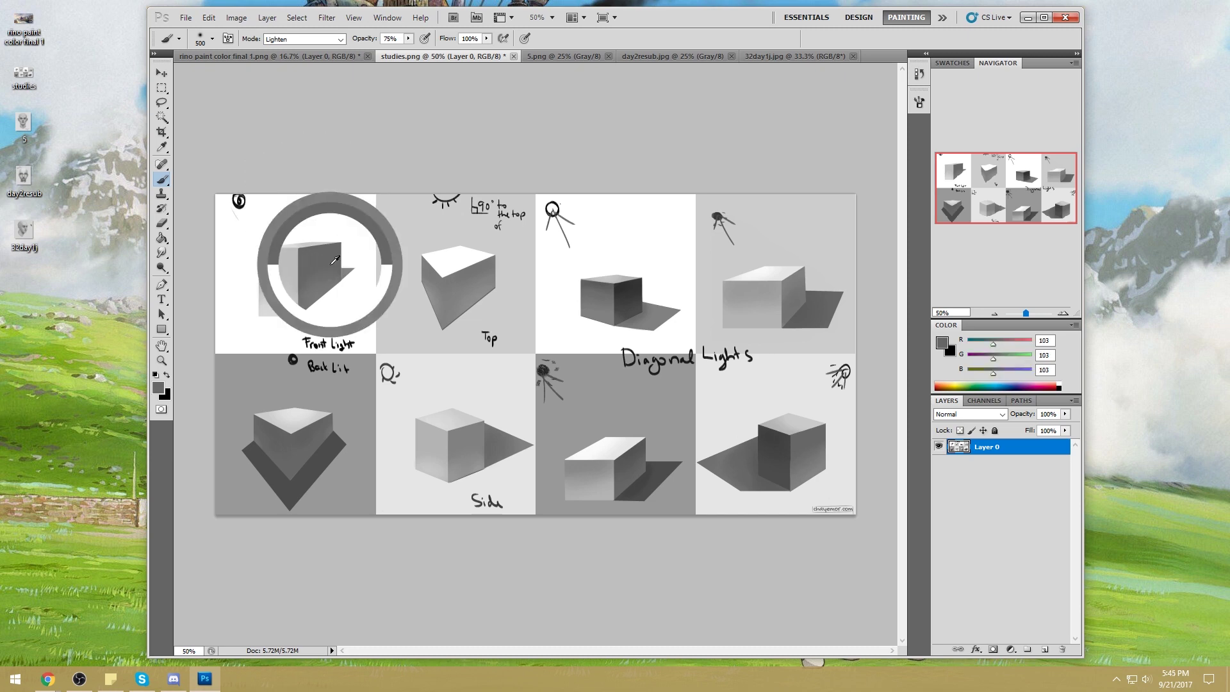
left_click(942, 343)
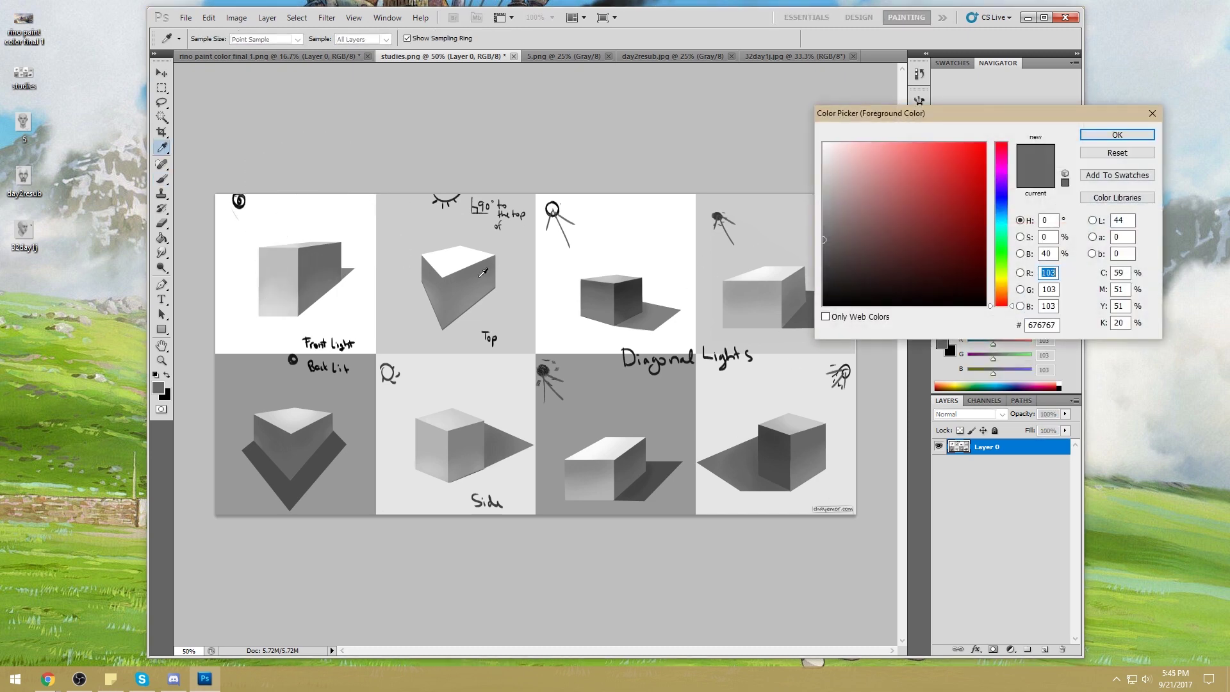
left_click(480, 274)
left_click(302, 273)
left_click(465, 280)
left_click(338, 259)
left_click(454, 285)
left_click(407, 215)
left_click(371, 215)
left_click(363, 215)
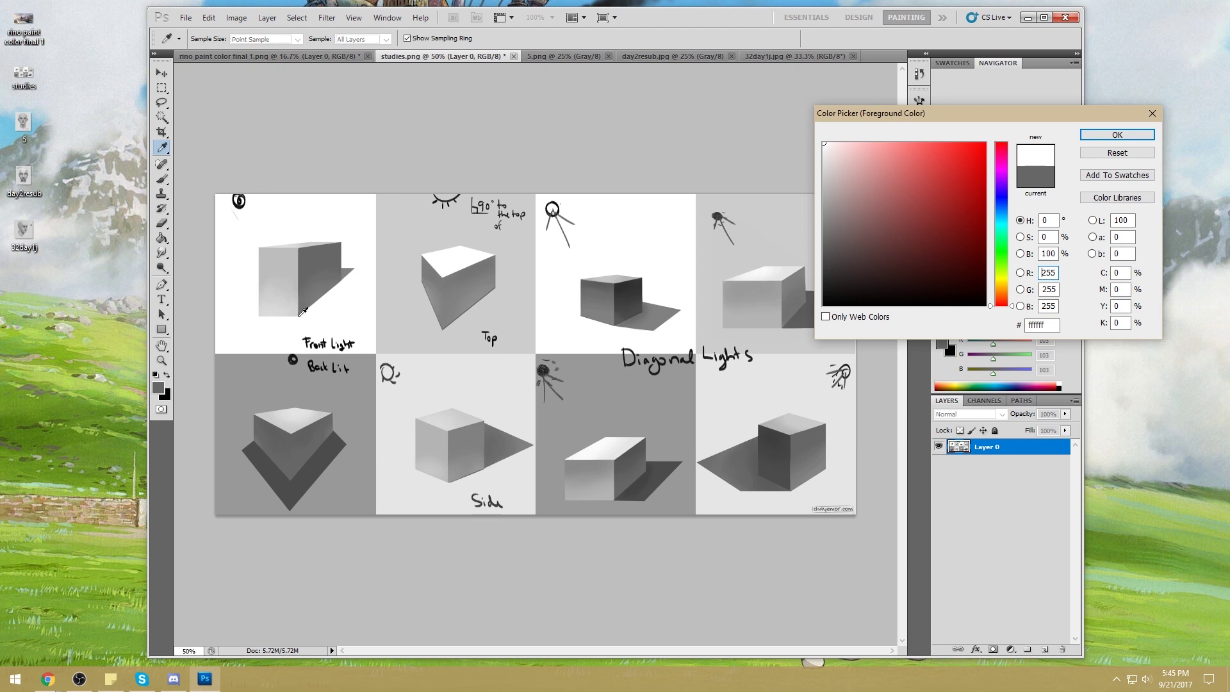
left_click(296, 246)
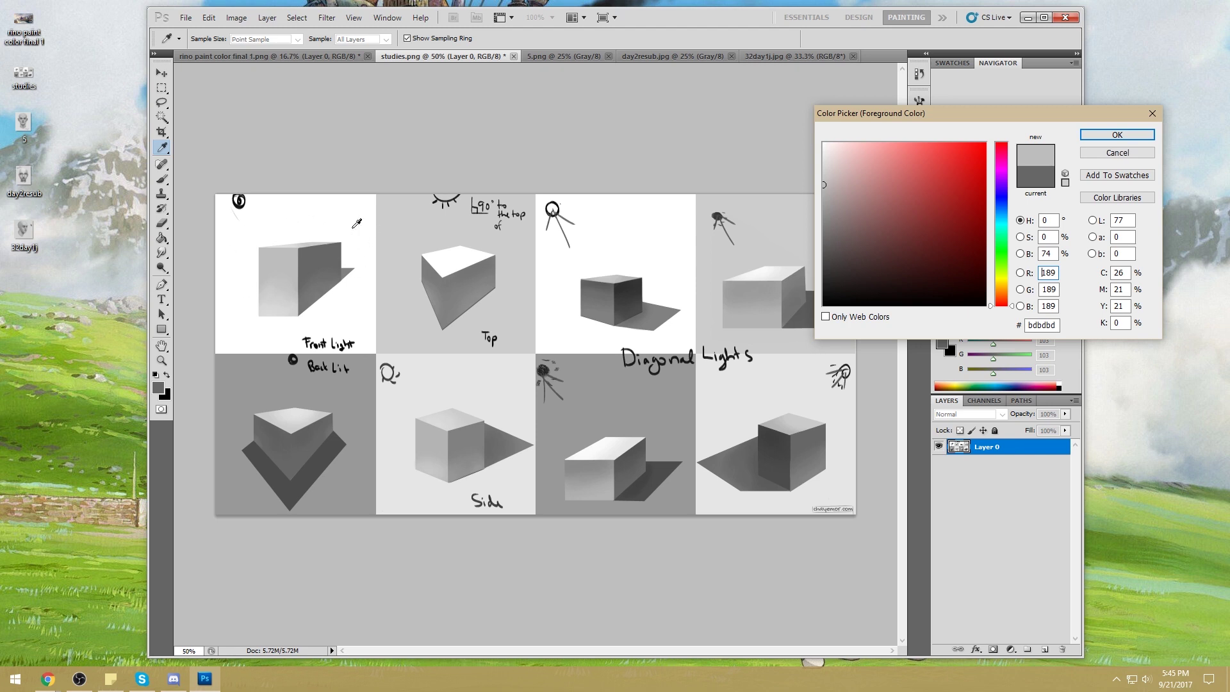
mouse_move(310, 251)
left_mouse_down()
mouse_move(321, 277)
mouse_move(334, 244)
mouse_move(299, 269)
left_mouse_up()
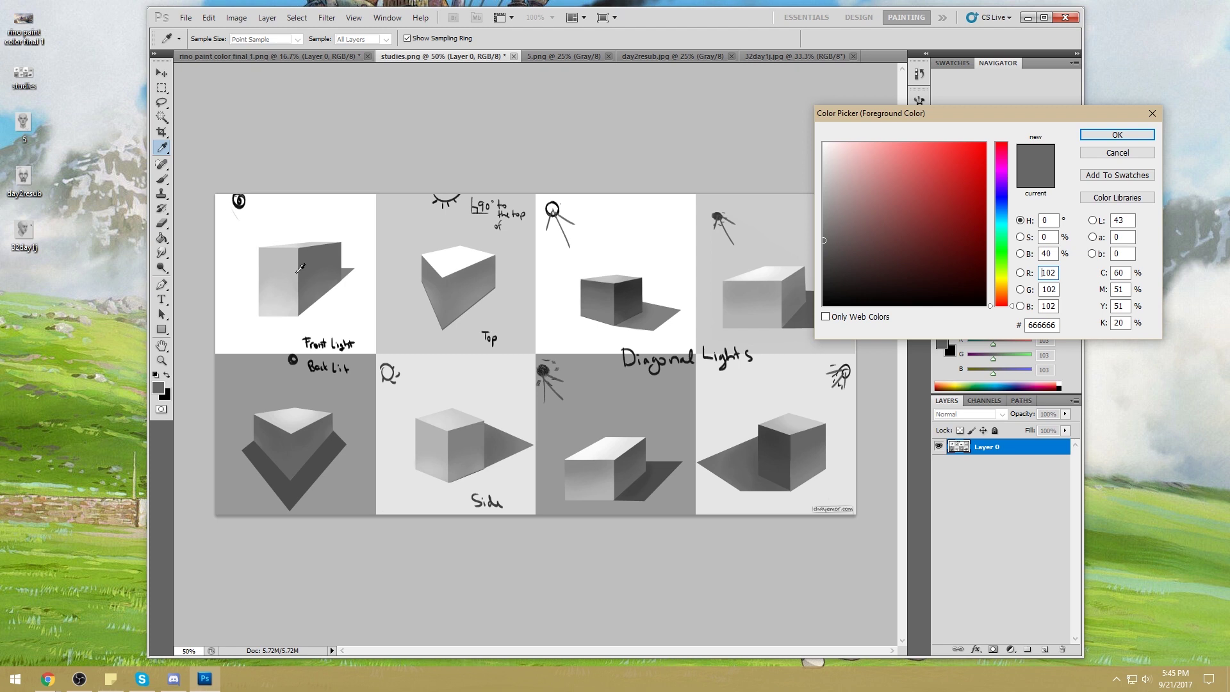
left_click(1116, 152)
key("b")
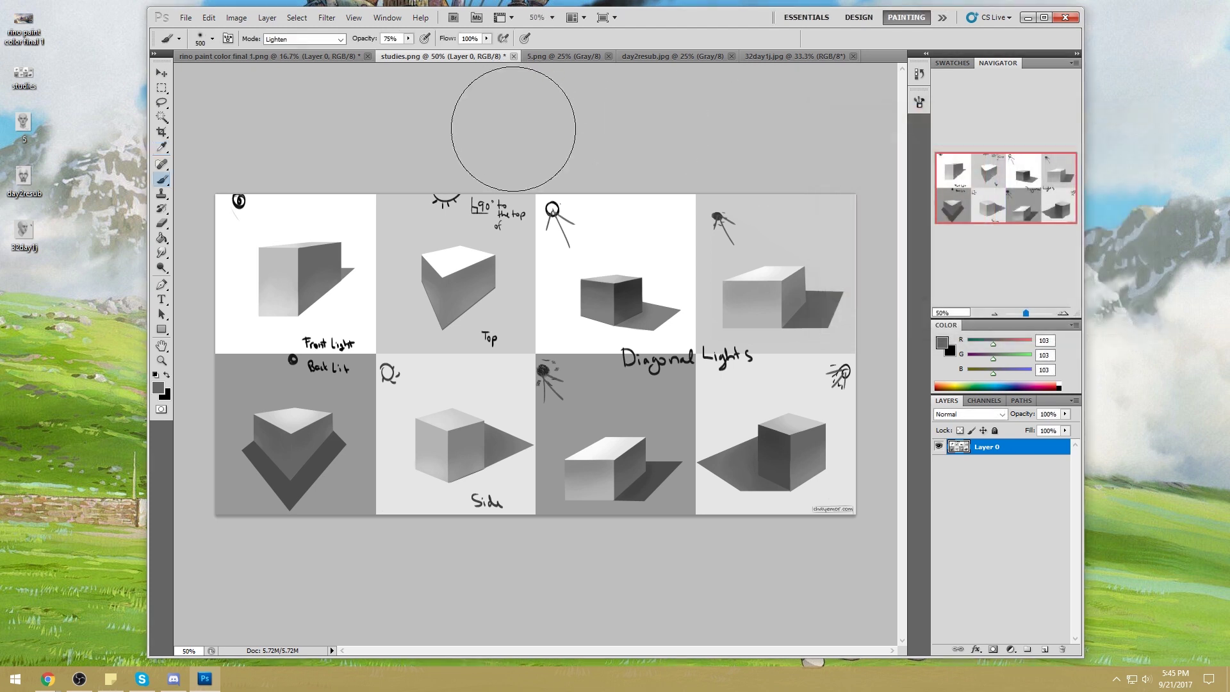
Step: Sample greys from the white panels and across the front-light cube
left_click(358, 208, "alt")
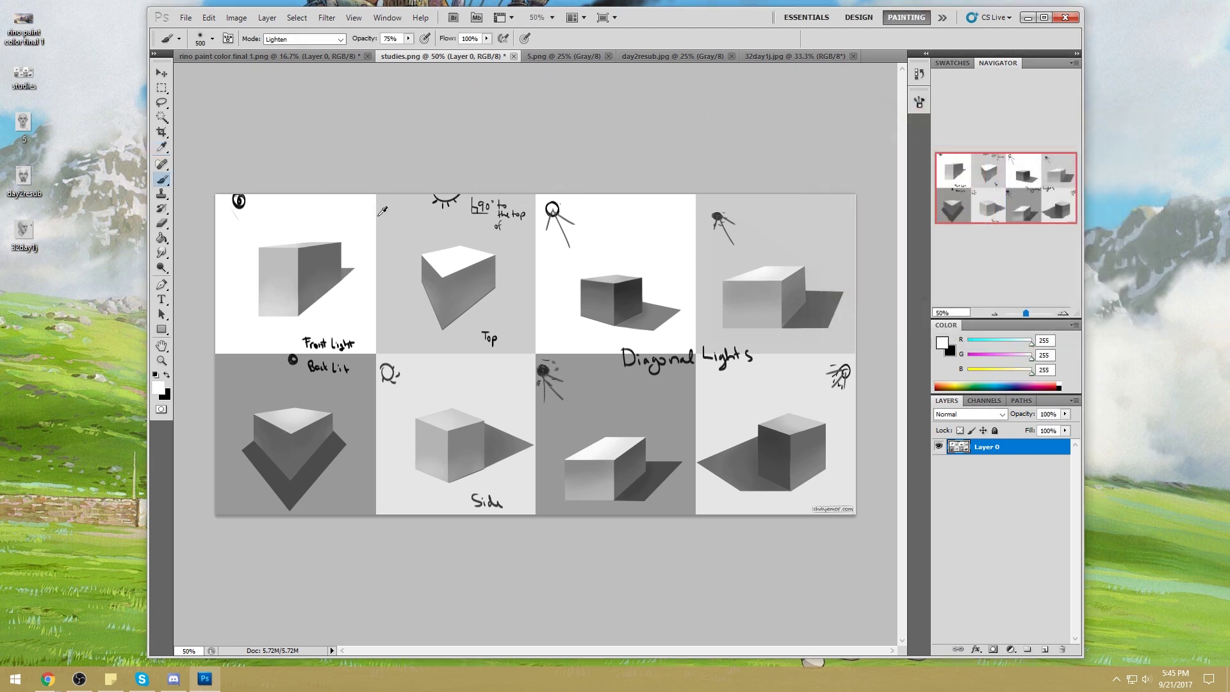
left_click(394, 231, "alt")
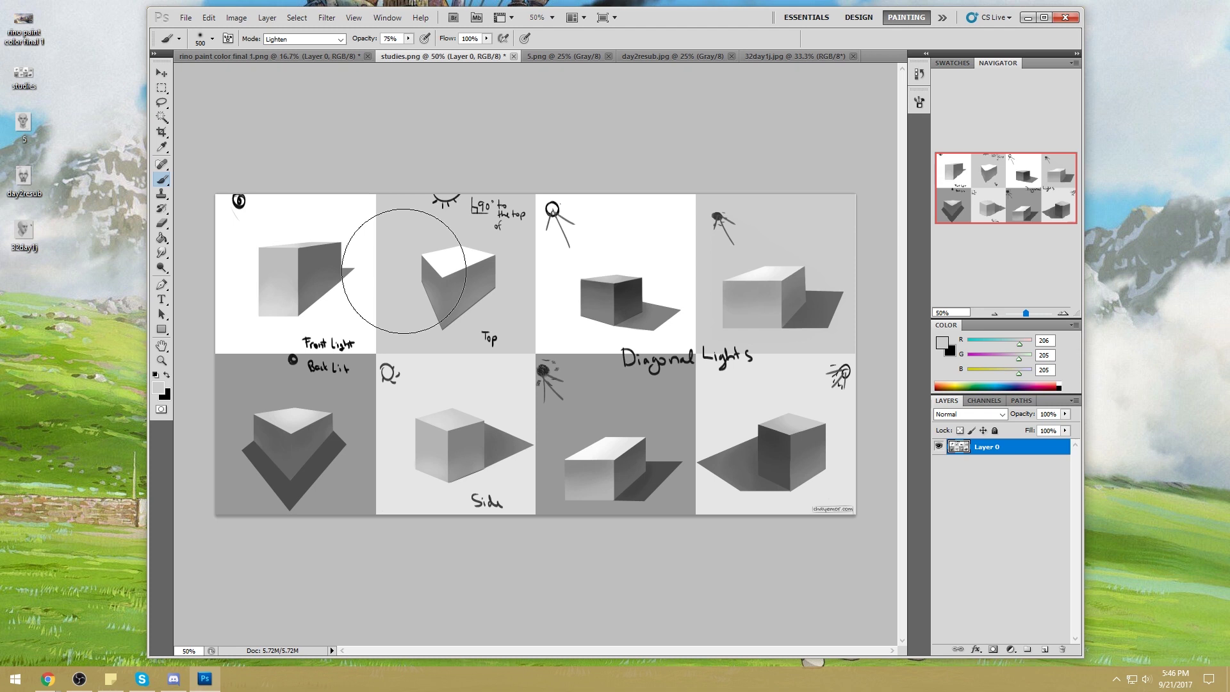
left_click(301, 243, "alt")
left_click(306, 240, "alt")
left_click(288, 260, "alt")
left_click(307, 241, "alt")
left_click(284, 270, "alt")
left_click(277, 270, "alt")
left_click_drag(277, 270, 332, 269)
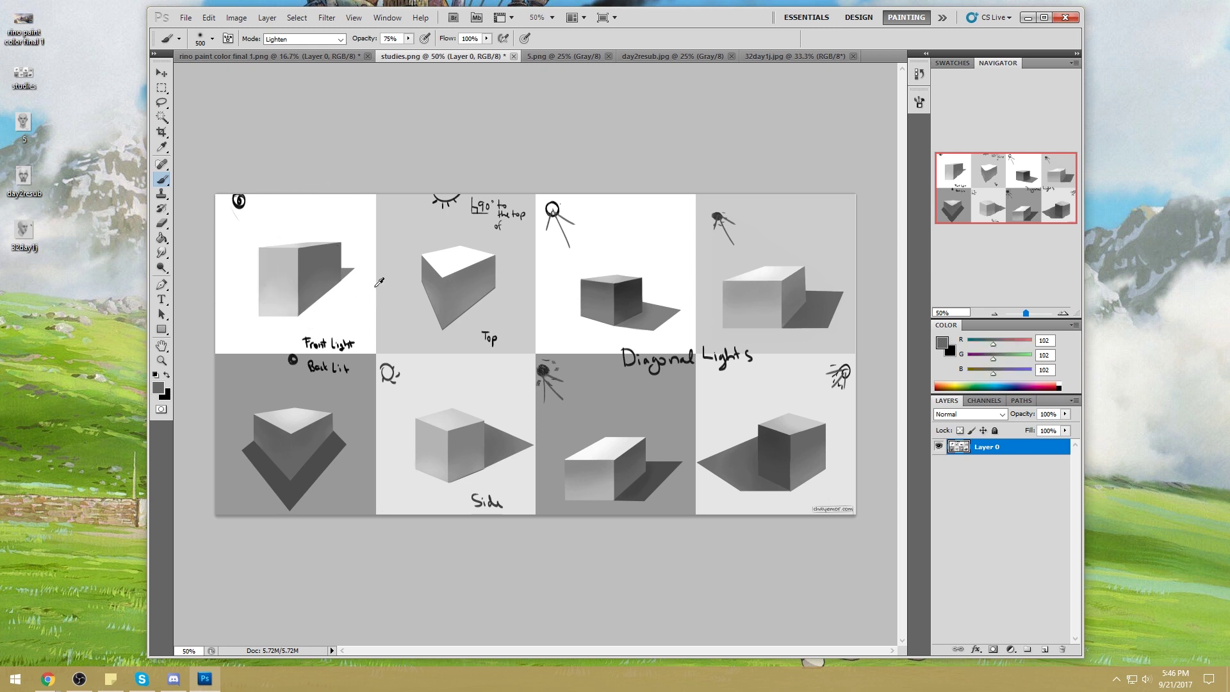
Step: Take light grey 199 from the cube's front face and brush it over the dark right face
mouse_move(344, 295)
left_mouse_down()
mouse_move(354, 264)
mouse_move(356, 329)
mouse_move(346, 291)
left_mouse_up()
left_click(329, 289)
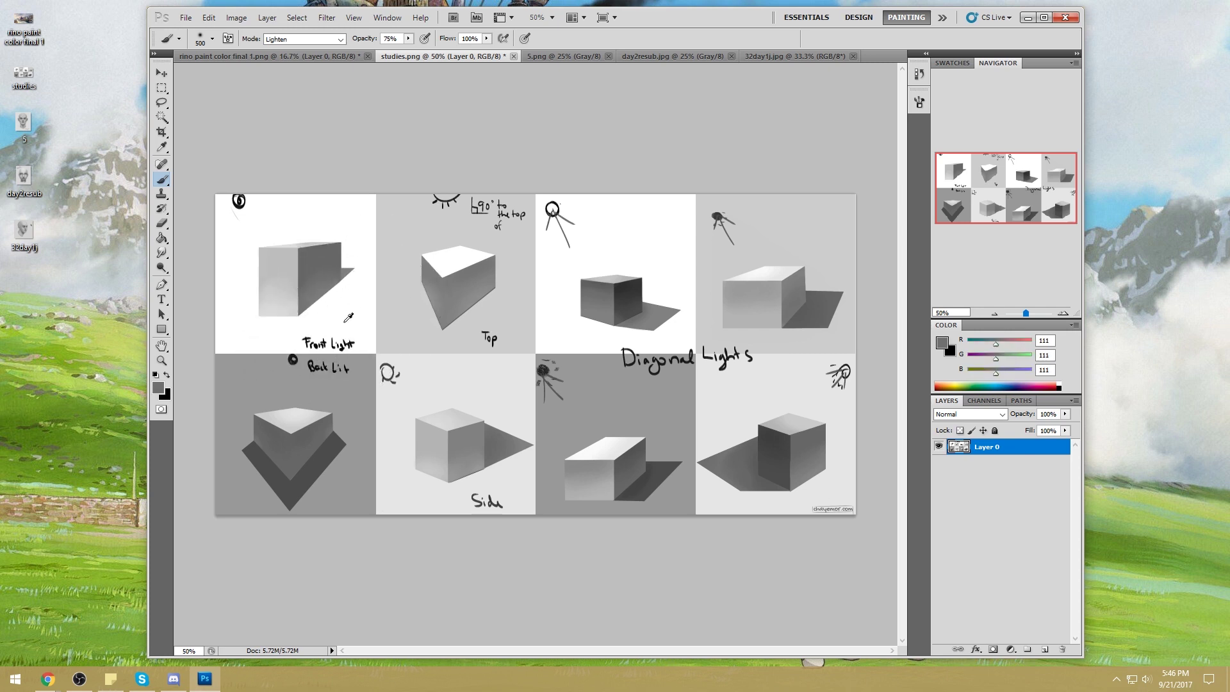
left_click(291, 289)
left_click_drag(318, 252, 288, 241)
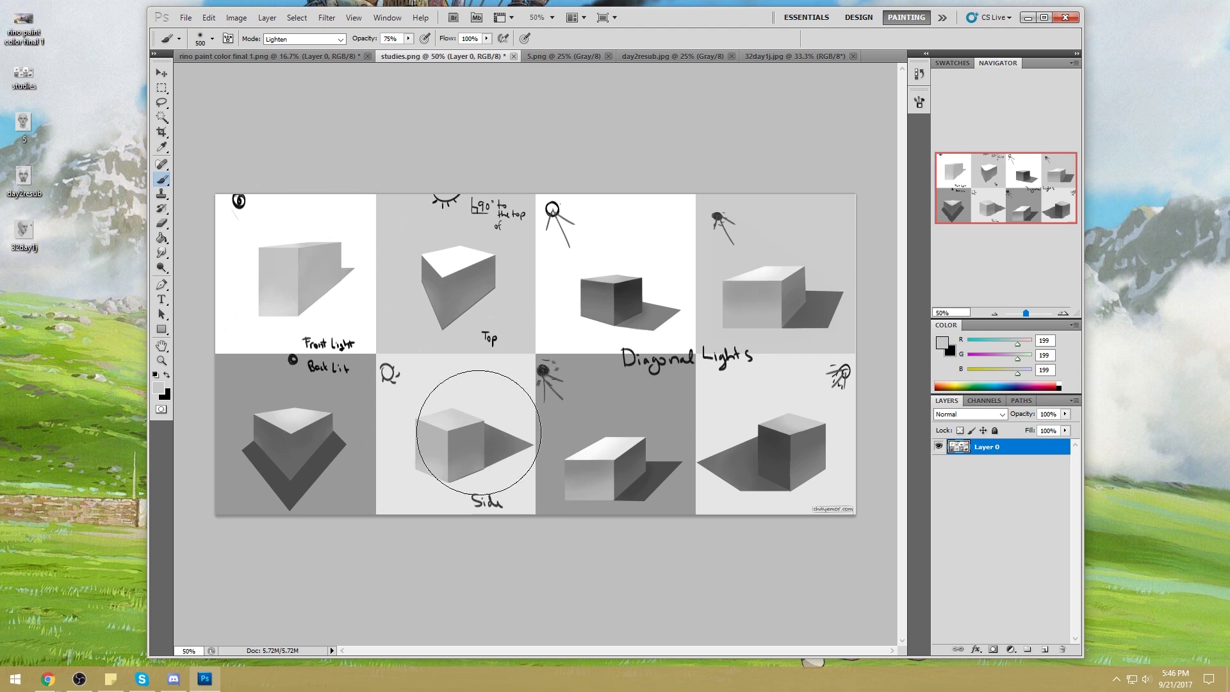
Step: Zoom in on the front-light cube, sample its side-face grey, and shrink the brush to 90 px
key("z")
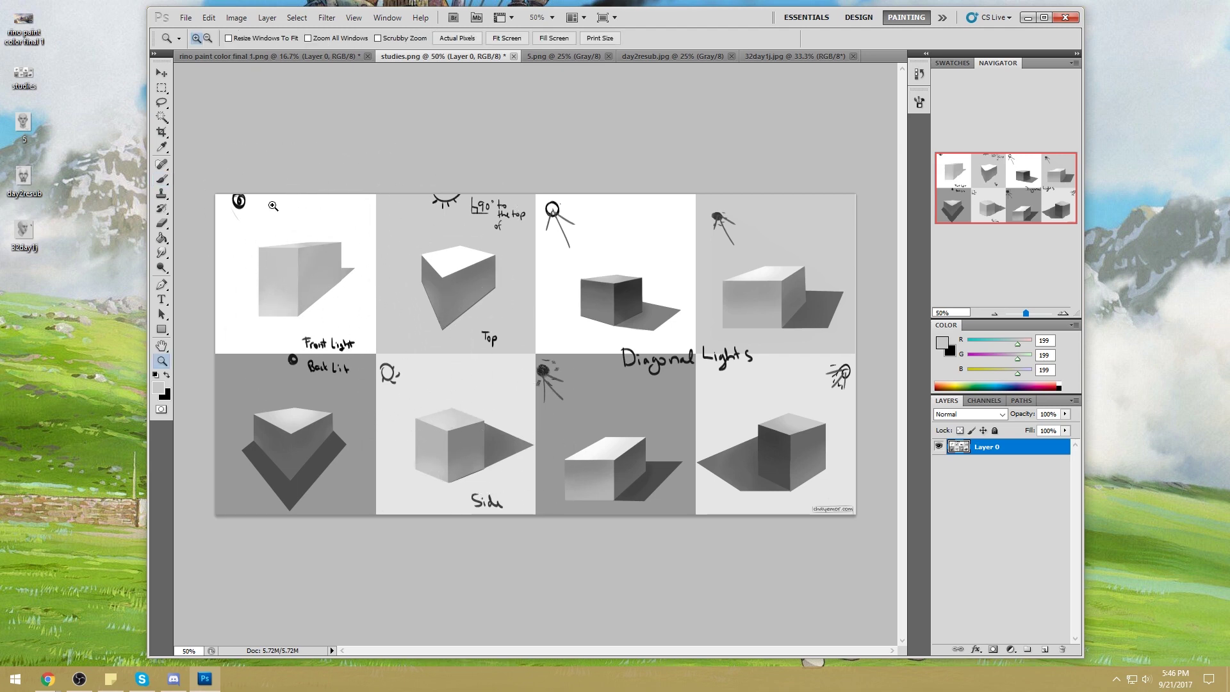
left_click_drag(273, 205, 386, 358)
key("b")
left_click(620, 283, "alt")
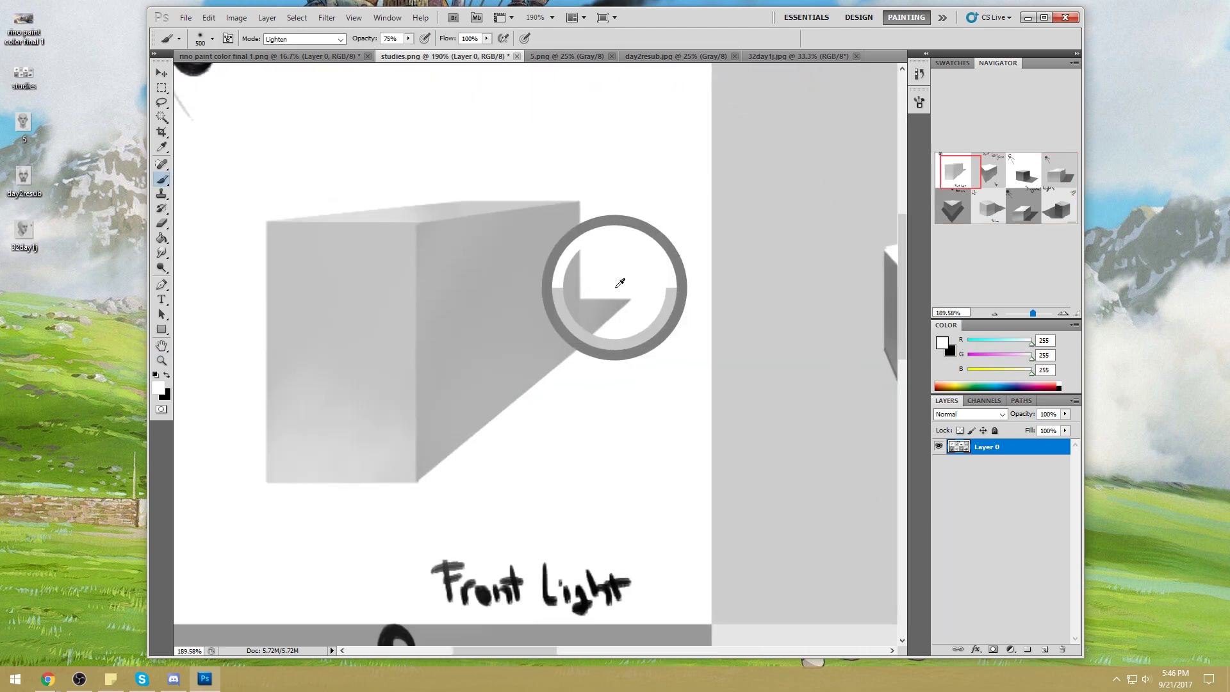
left_click(507, 304, "alt")
left_click(506, 296, "alt")
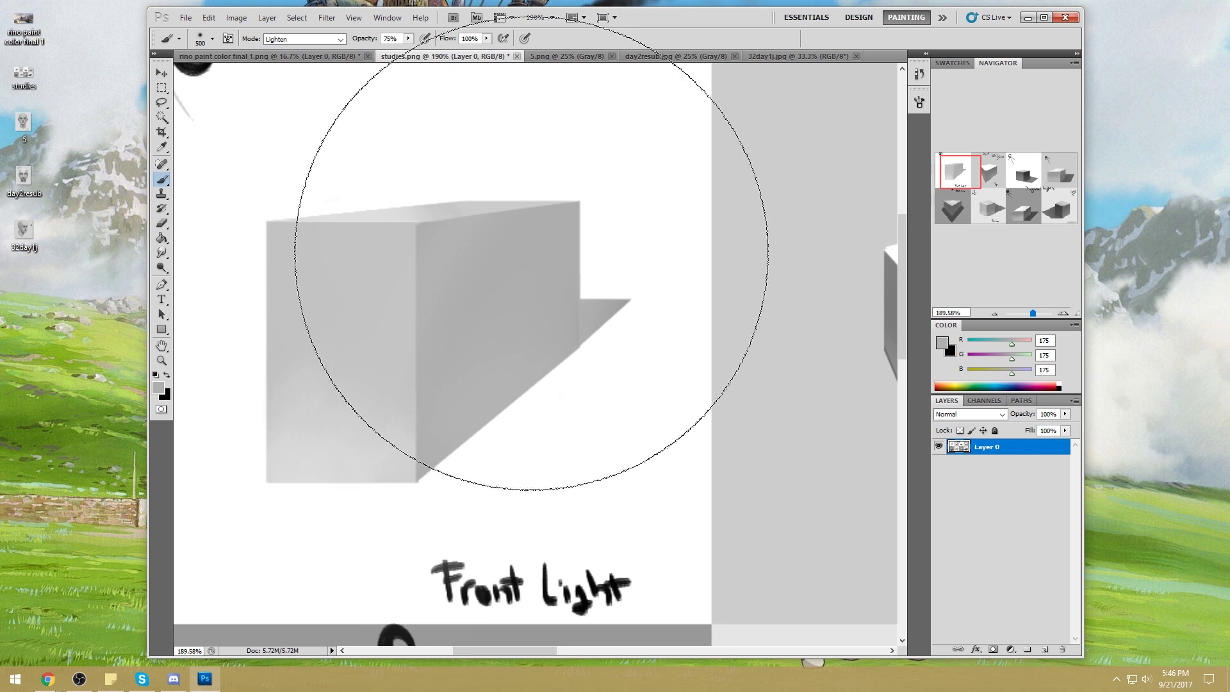
key("bracketleft")
key("bracketleft")
key("bracketleft")
key("bracketleft")
key("bracketleft")
key("bracketleft")
key("bracketleft")
key("bracketleft")
key("bracketleft")
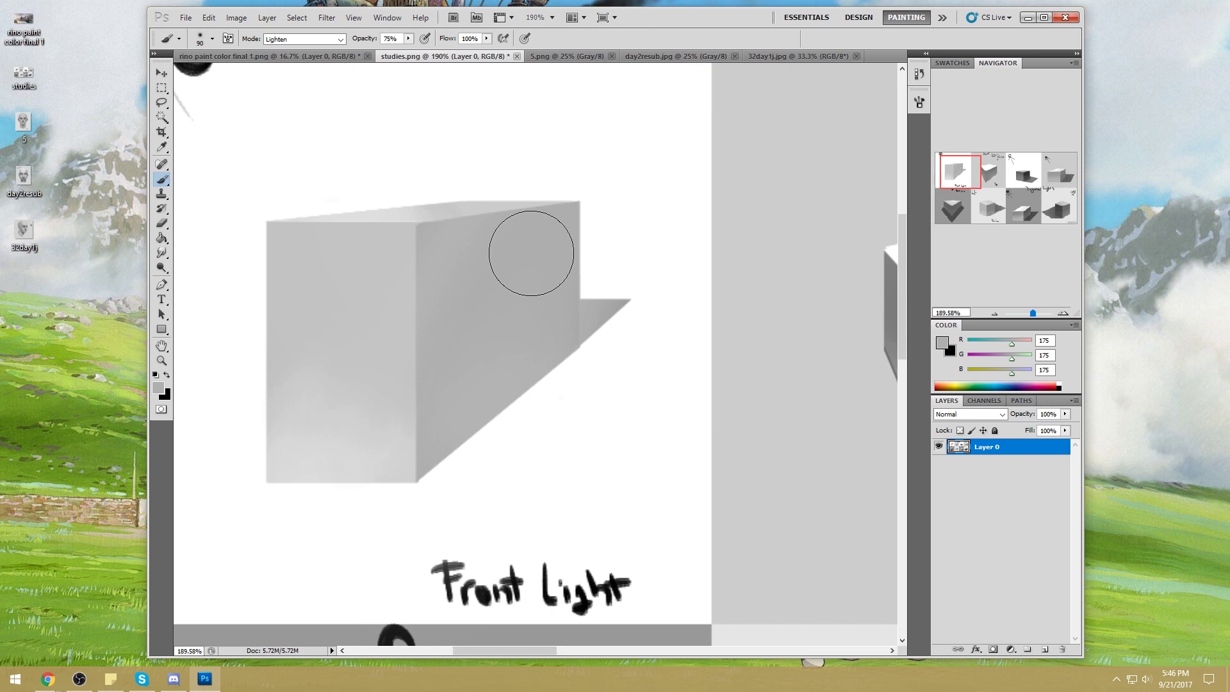
Step: Sample greys from the cube's front face, side face and shadow edge, ending on white
left_click(404, 296, "alt")
left_click(513, 262, "alt")
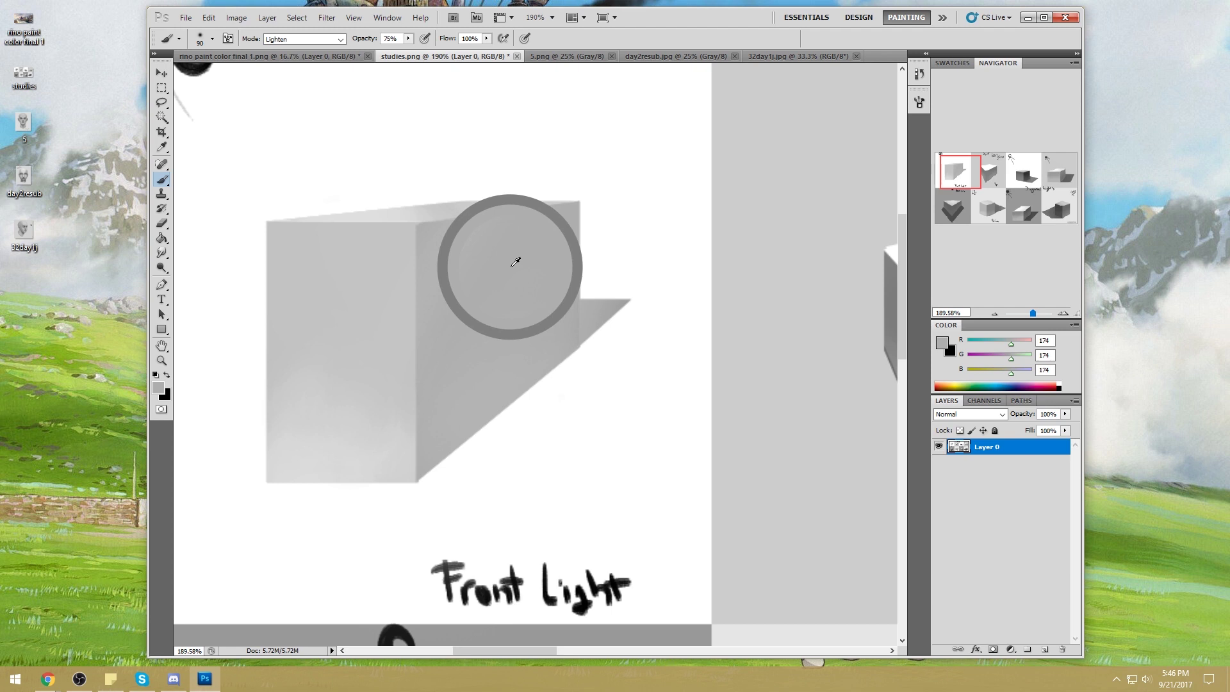
left_click(387, 292, "alt")
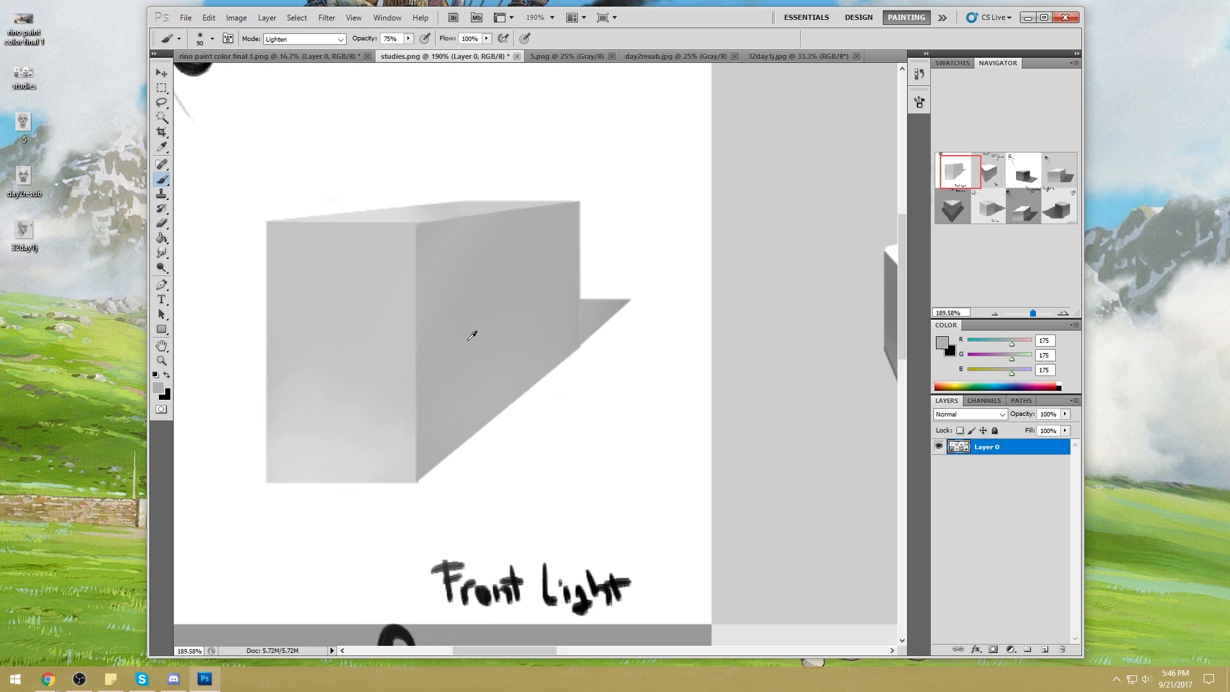
left_click(609, 306, "alt")
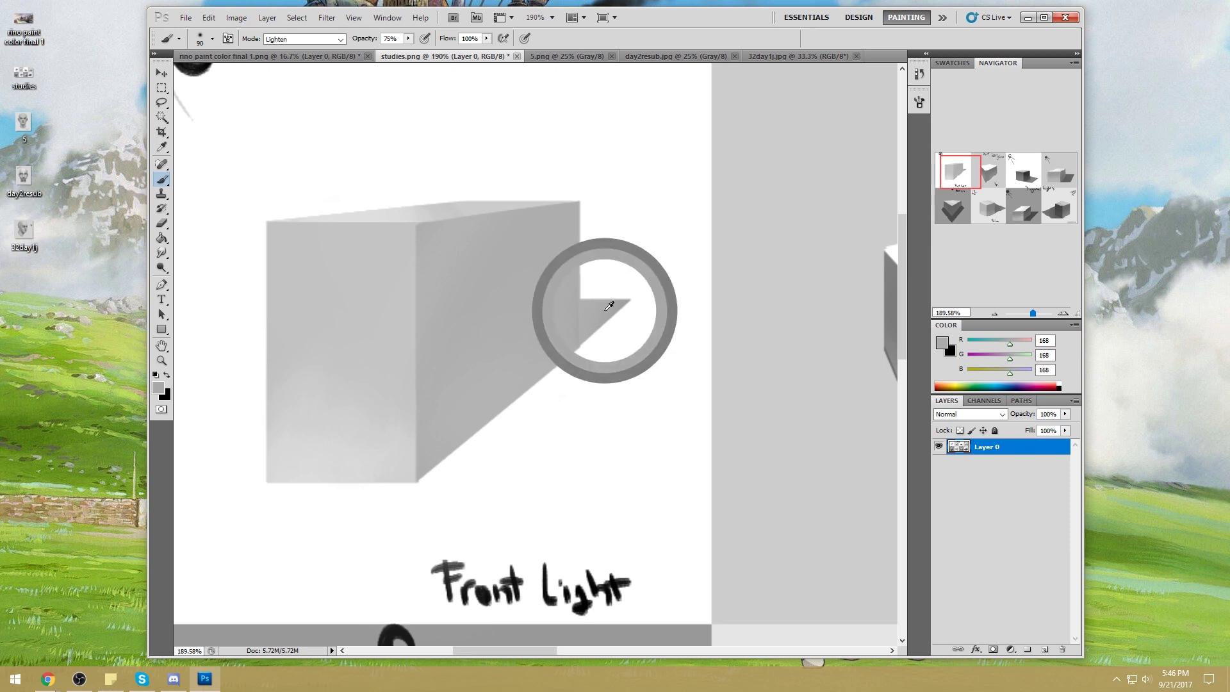
left_click(616, 303, "alt")
left_click(616, 301, "alt")
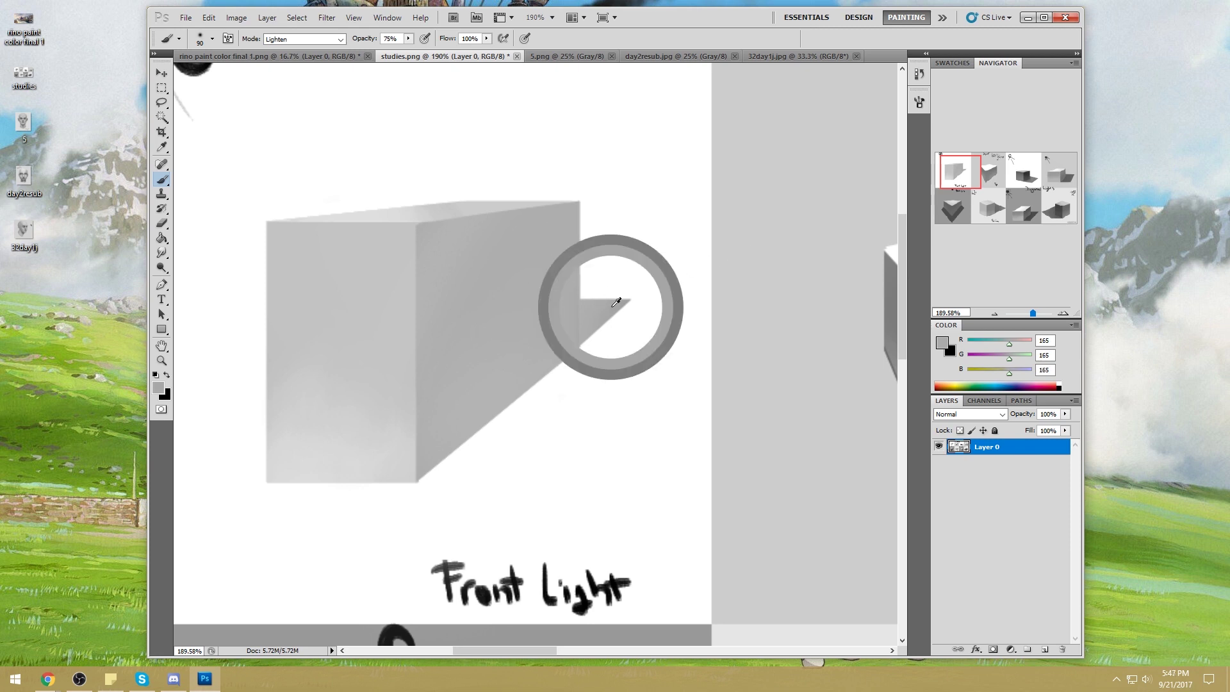
left_click(541, 302, "alt")
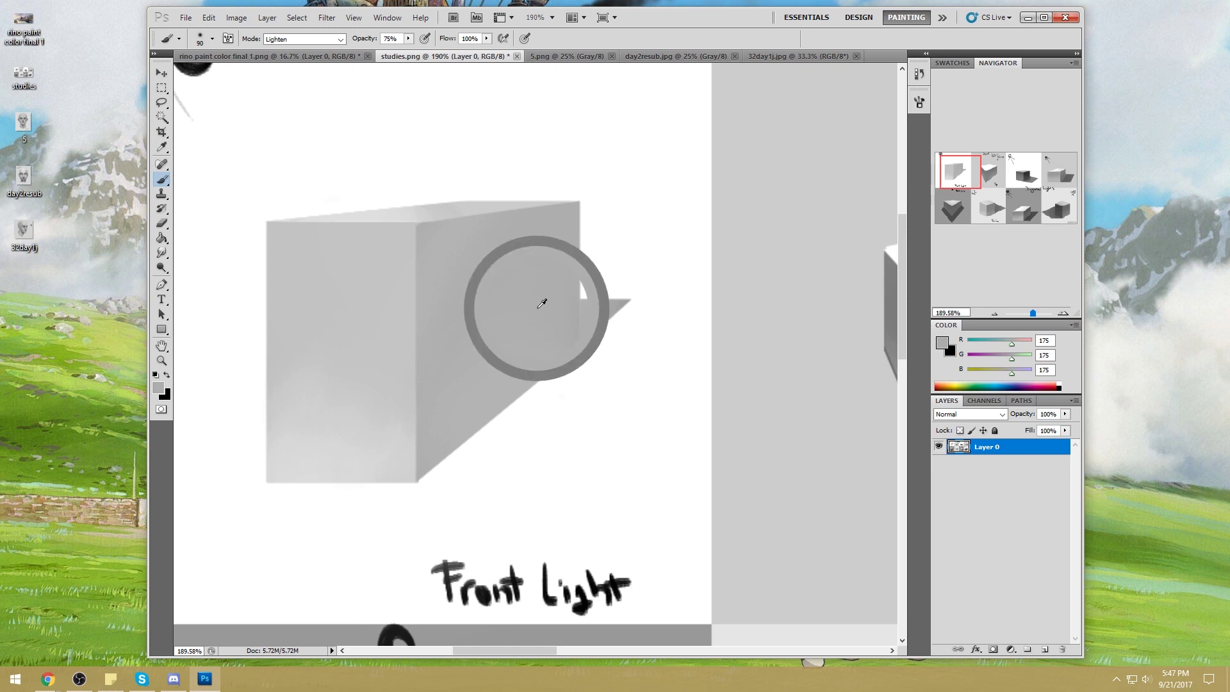
left_click(605, 304, "alt")
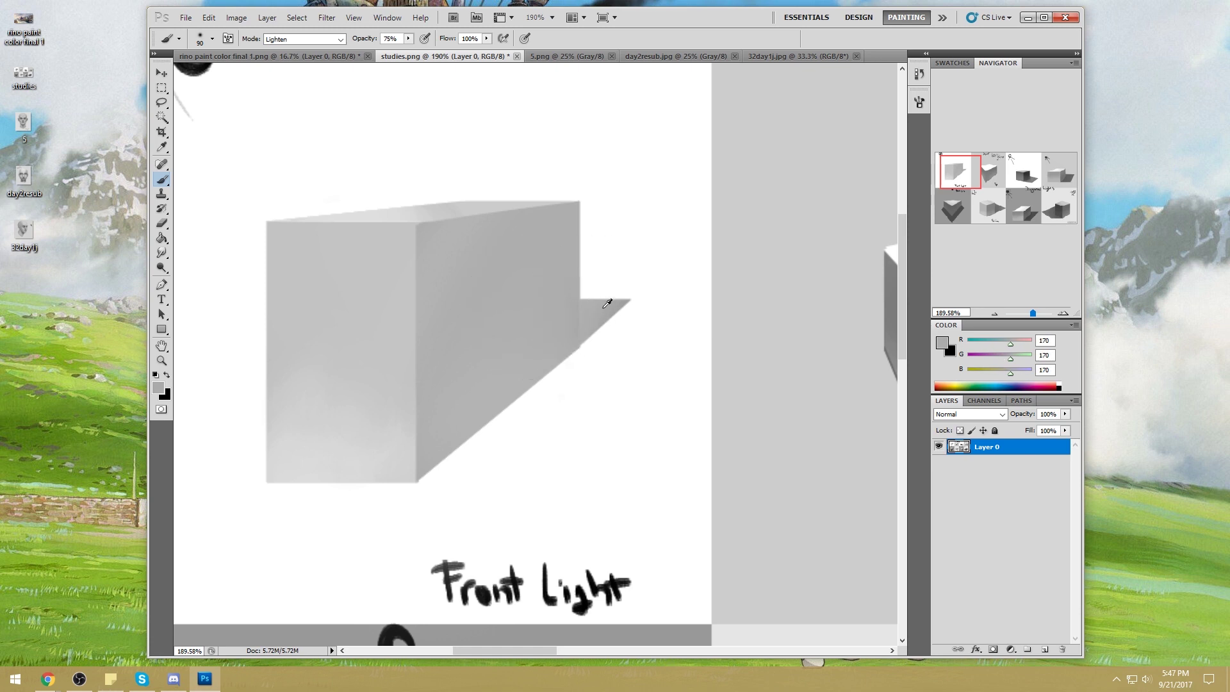
left_click(506, 299, "alt")
left_click(538, 294, "alt")
left_click(602, 307)
left_click_drag(632, 290, 606, 332)
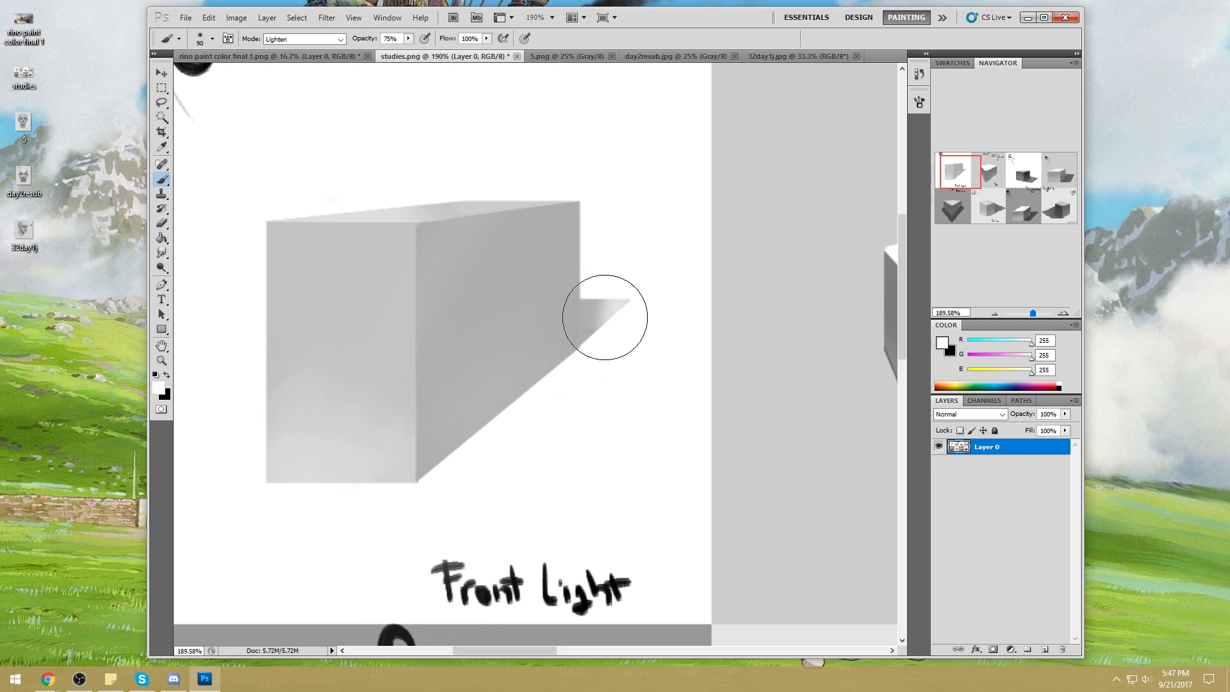
Step: At 31% opacity on a new Layer 1, paint a faint white stroke and marquee-select around it
left_click_drag(410, 39, 383, 53)
left_click(1046, 649)
left_click(1045, 649)
left_click_drag(597, 329, 620, 278)
key("m")
left_click_drag(480, 192, 579, 449)
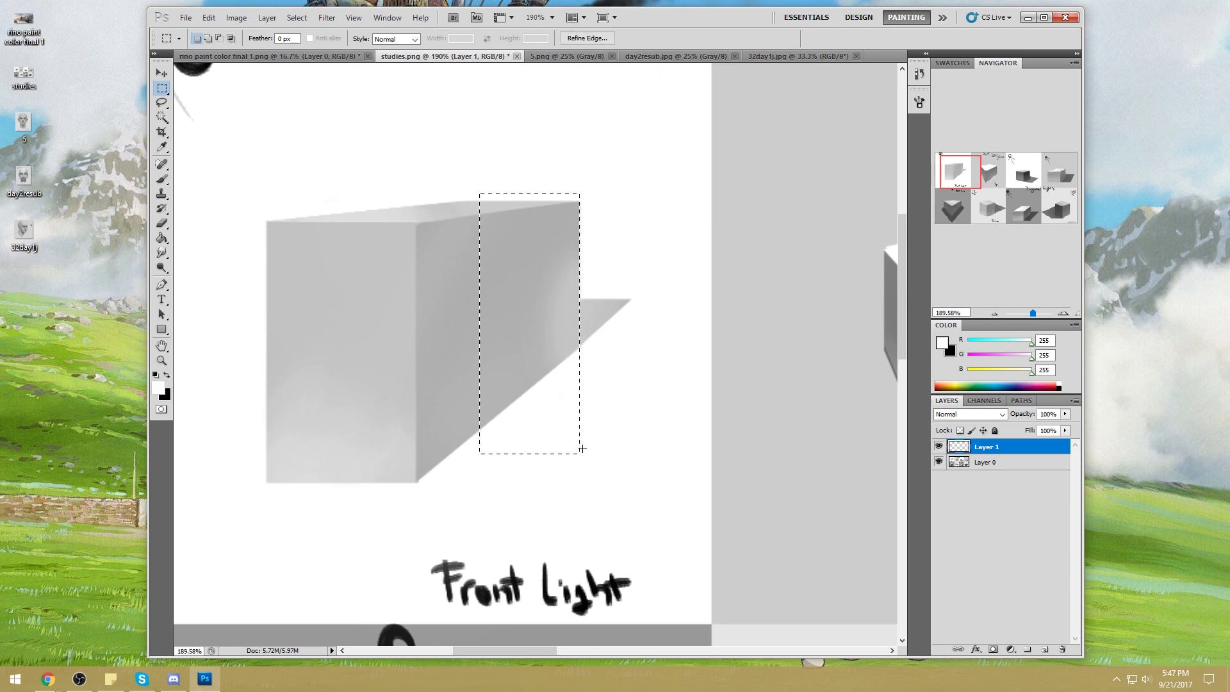
key("Delete")
right_click(625, 288)
left_click(643, 294)
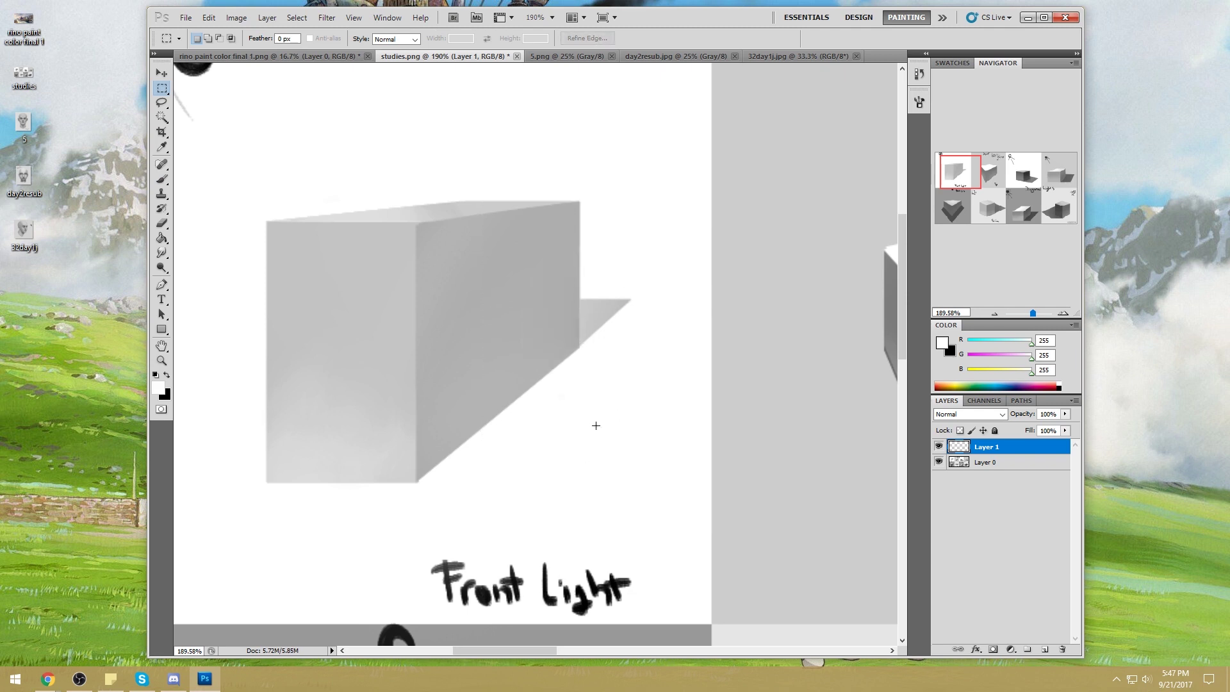
key("ctrl+0")
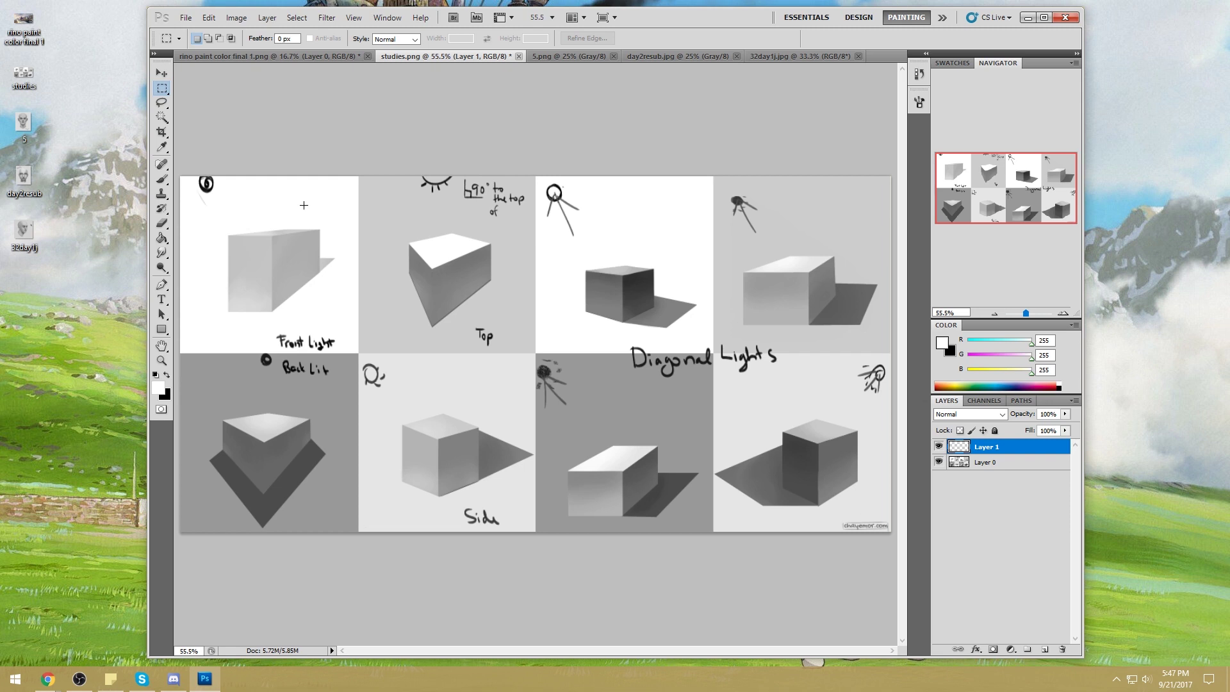
key("b")
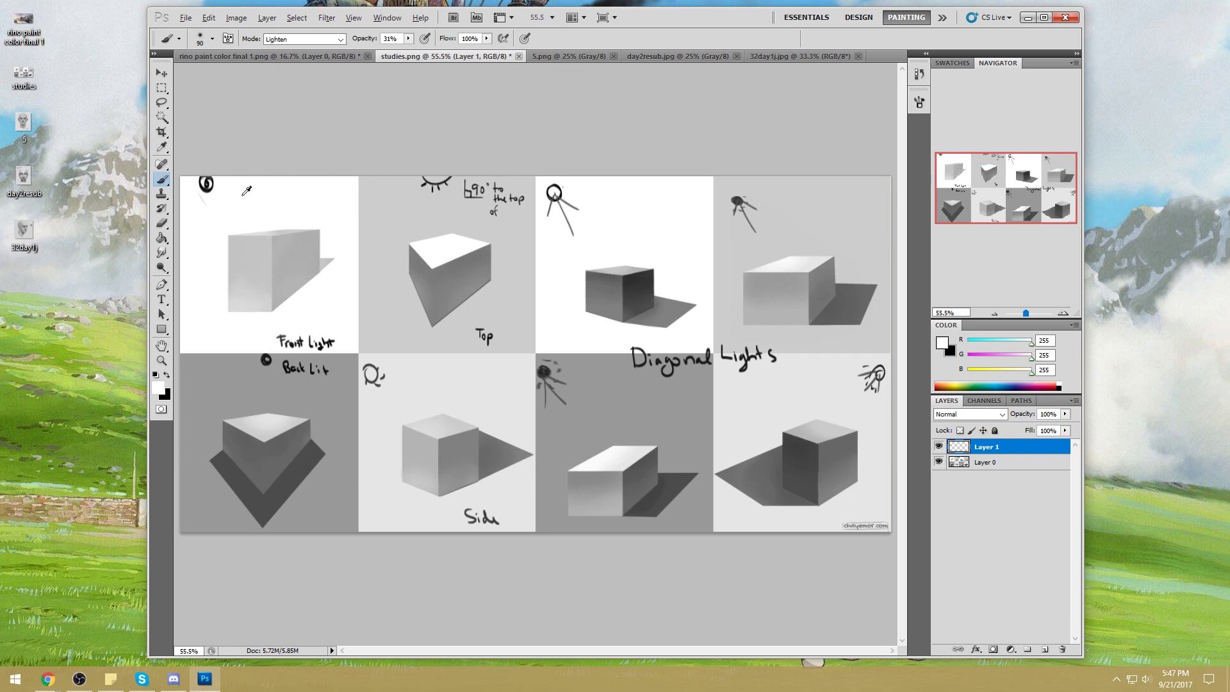
key("alt")
key("alt")
right_click(1022, 456)
Step: Merge Layer 1 down into Layer 0 and sample greys around the front-lit and Top cubes
left_click(1050, 413)
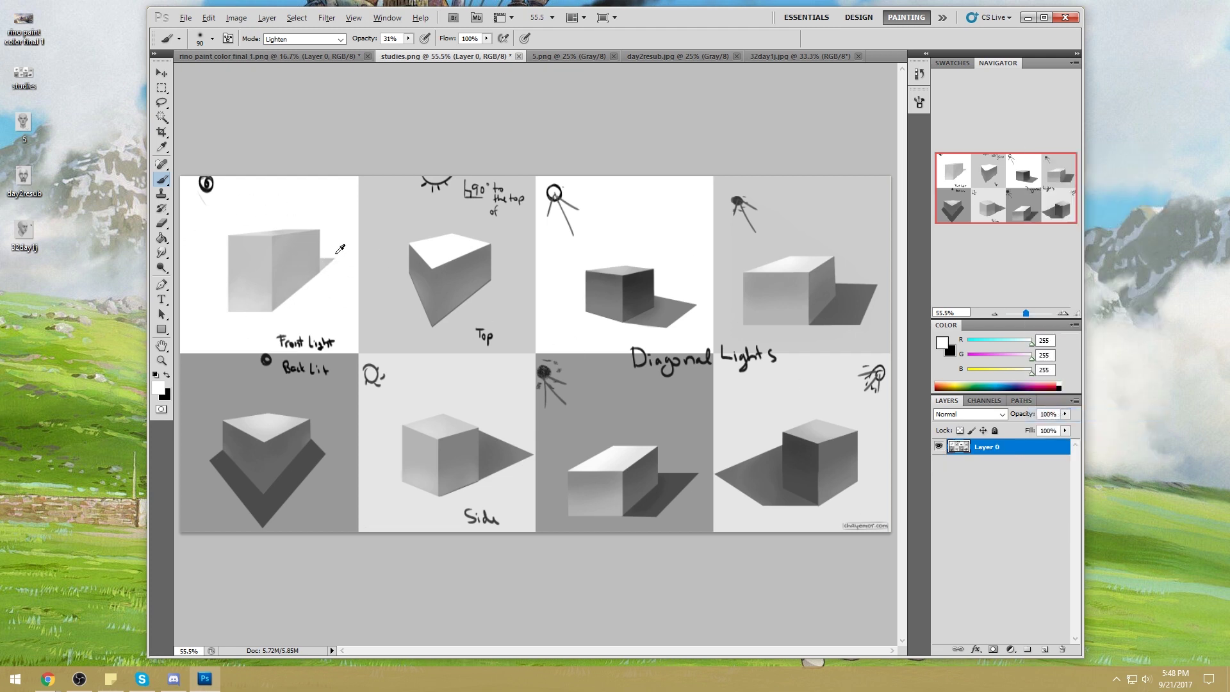
left_click(305, 253, "alt")
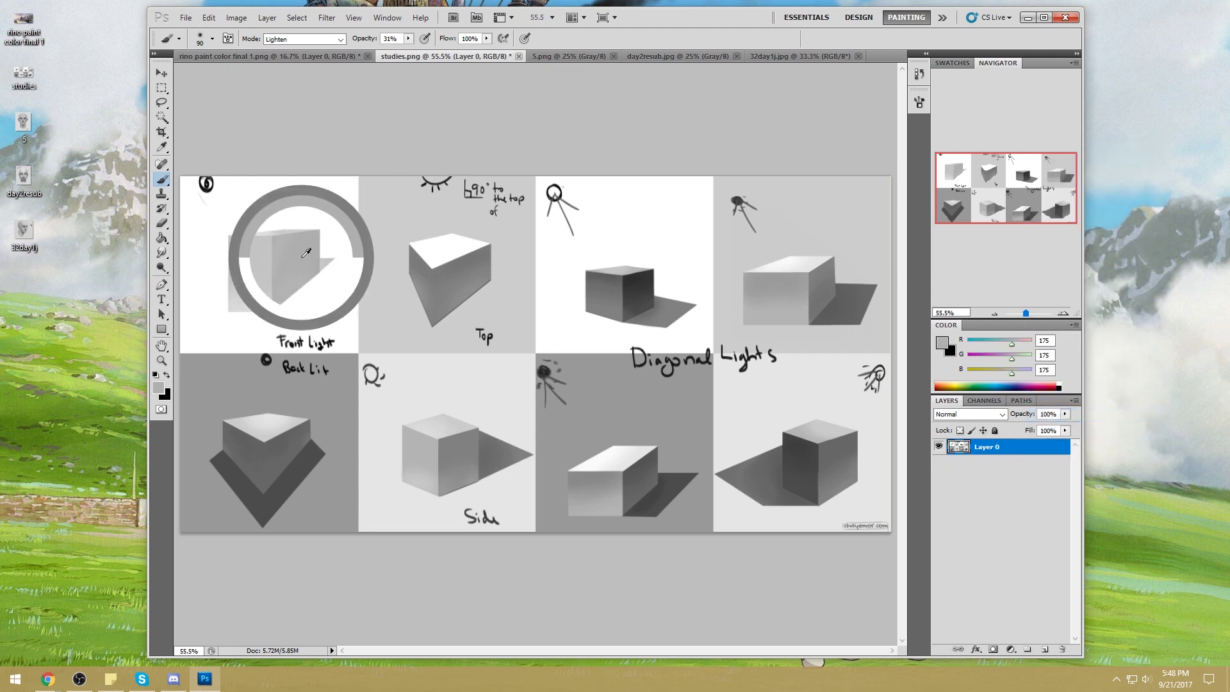
left_click(339, 271, "alt")
left_click(322, 289, "alt")
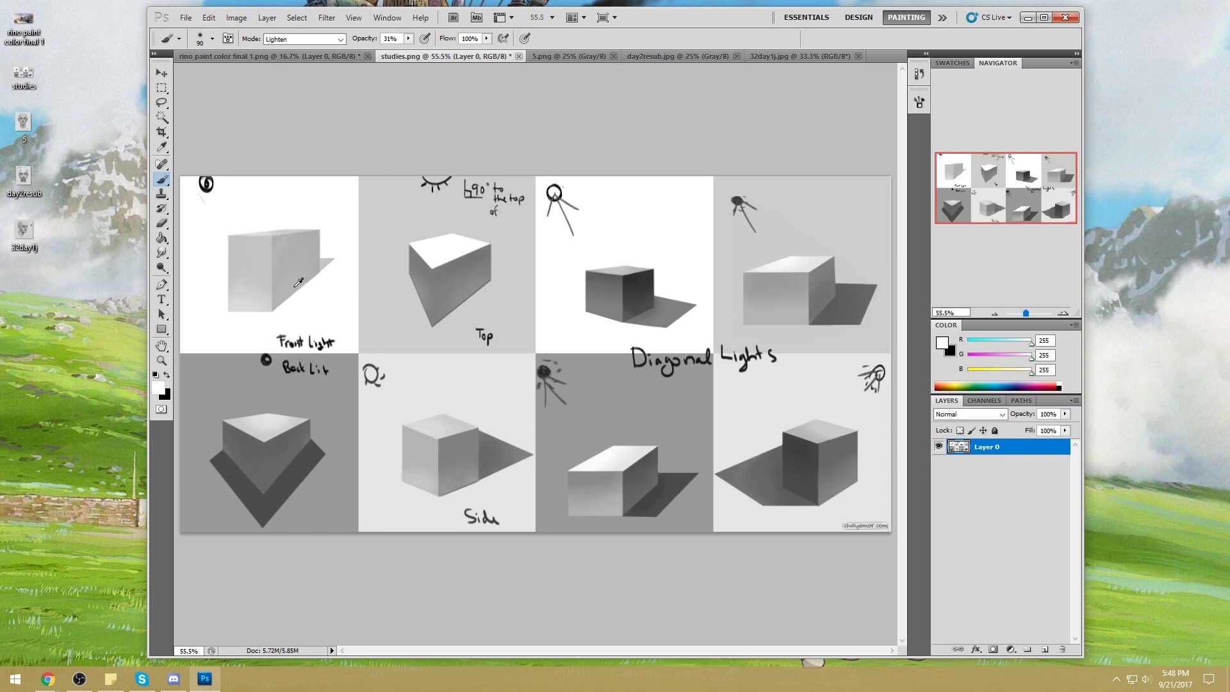
left_click(508, 263, "alt")
left_click(513, 263, "alt")
Step: Enlarge the brush to 250 px, try a white stroke above the Top cube, then undo it
key("bracketright")
key("bracketright")
key("bracketright")
key("bracketright")
key("bracketright")
key("bracketright")
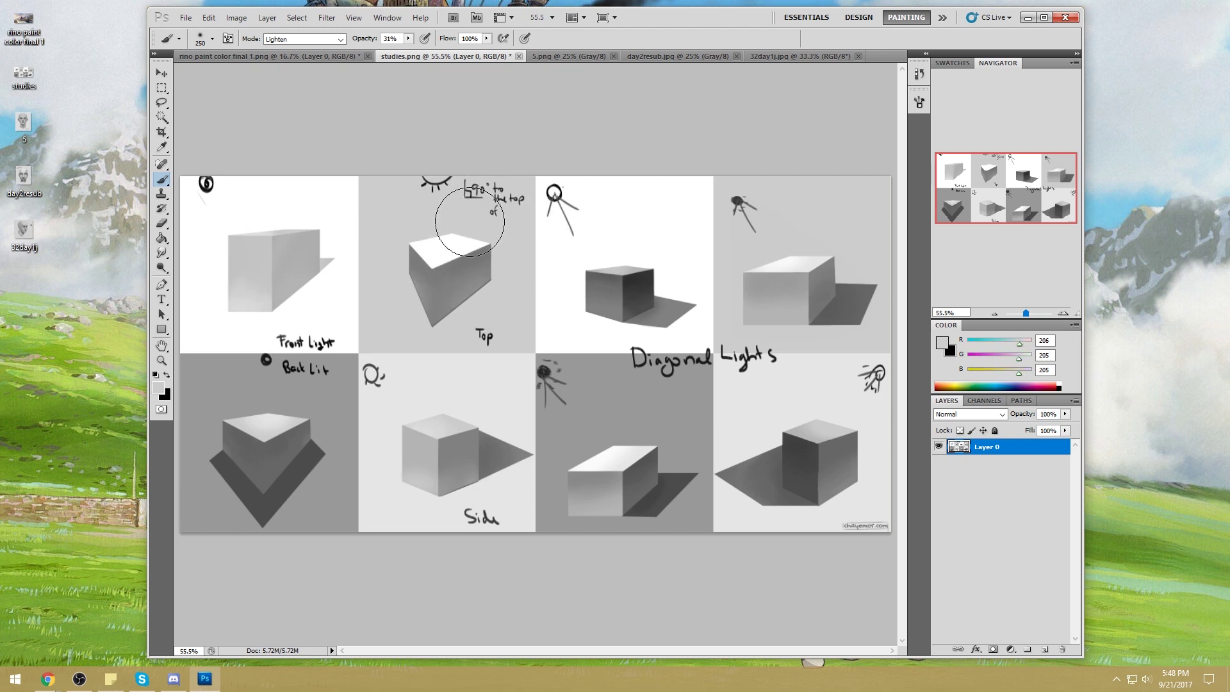
left_click(453, 247, "alt")
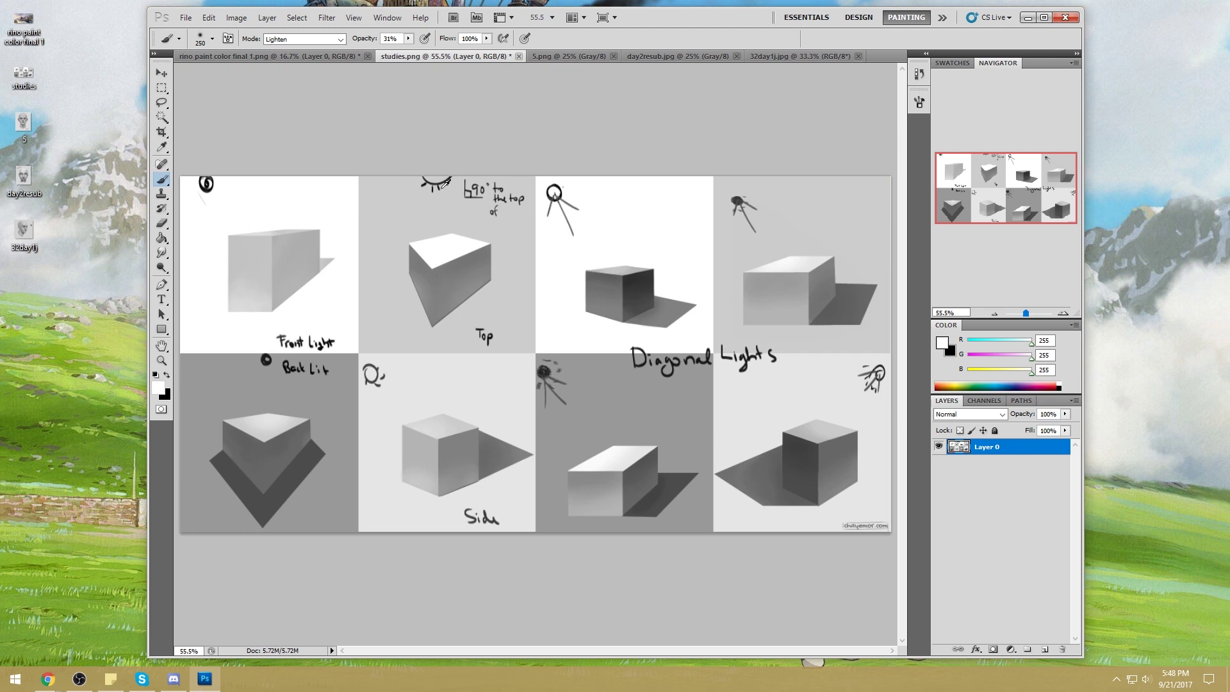
left_click(455, 241, "alt")
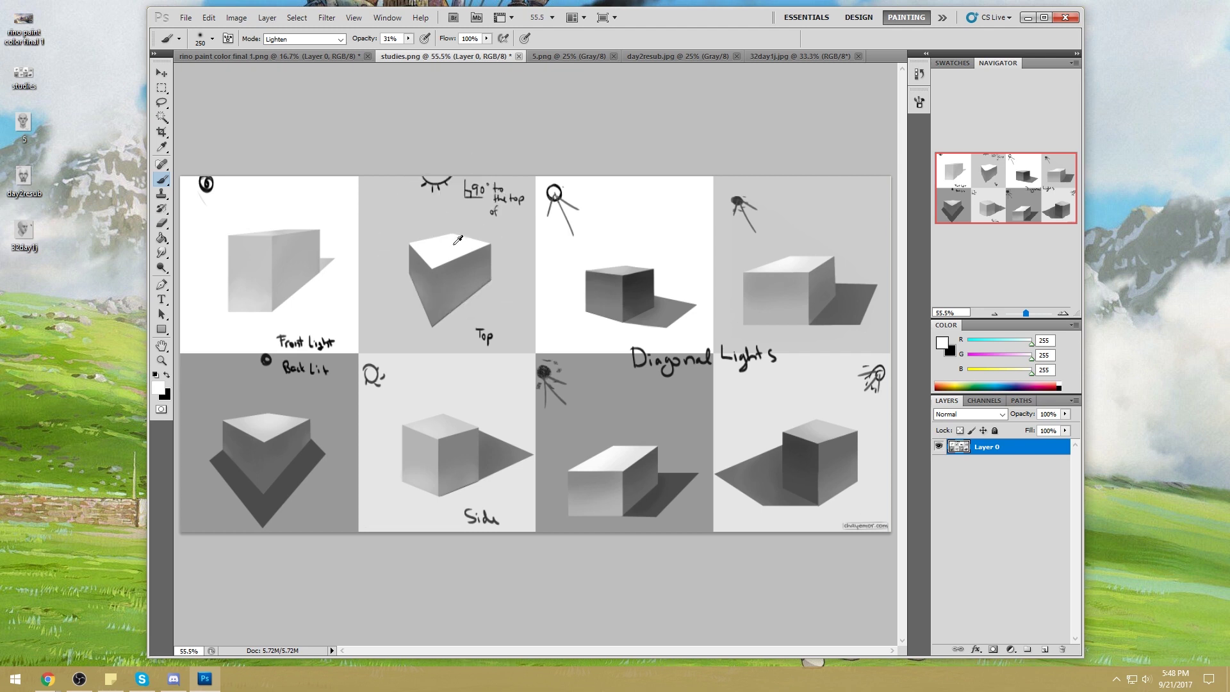
left_click(474, 202, "alt")
mouse_move(470, 192)
left_mouse_down()
mouse_move(417, 237)
mouse_move(494, 261)
mouse_move(439, 205)
mouse_move(425, 261)
mouse_move(498, 201)
left_mouse_up()
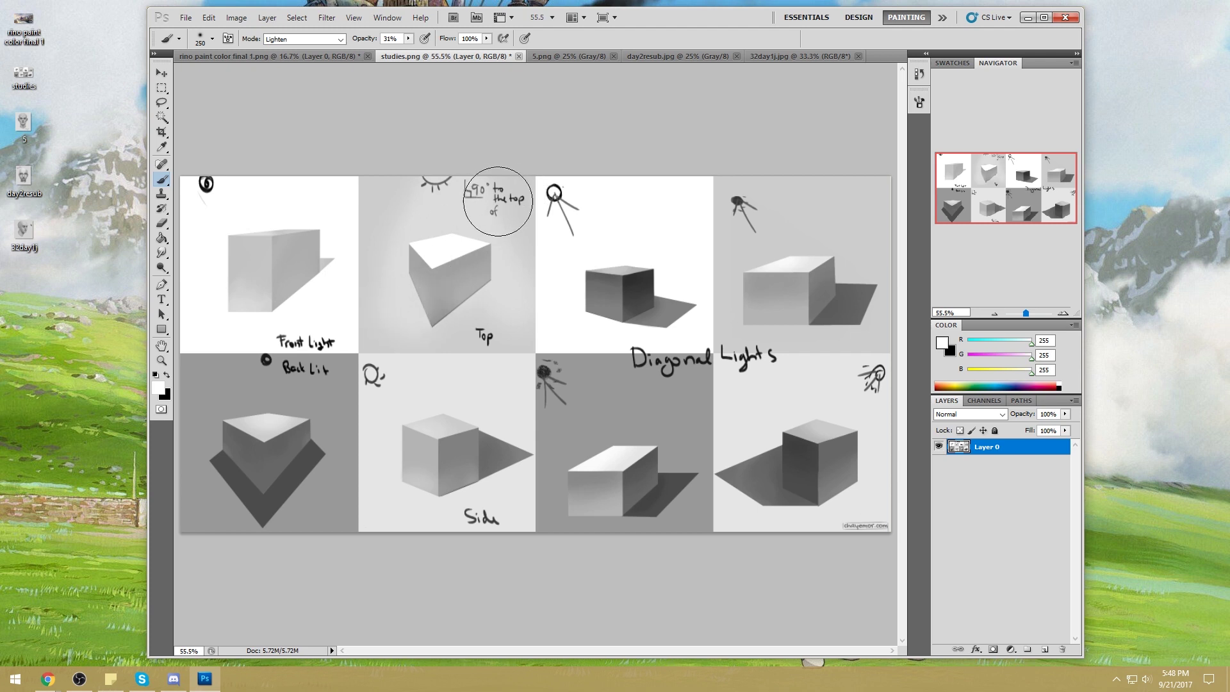
key("ctrl+z")
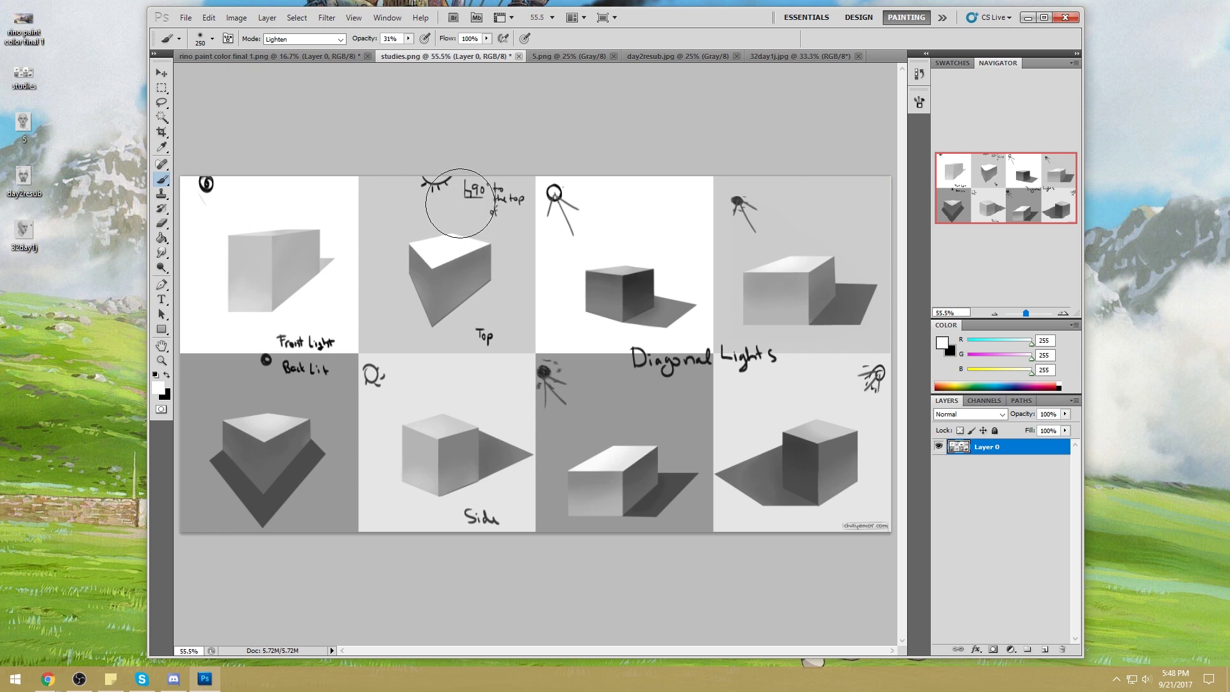
Step: Sample greys around the 90° note and sun sketch, ending on mid grey 128
key("alt")
left_click_drag(478, 184, 465, 211)
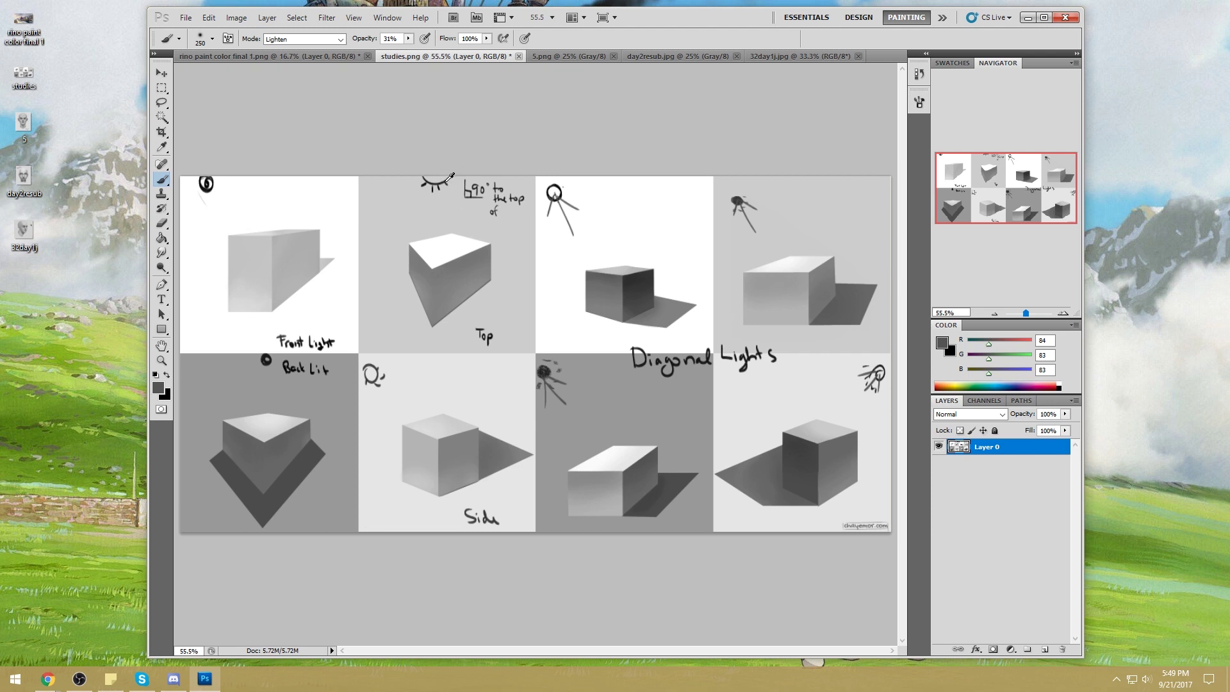
left_click_drag(476, 192, 442, 184)
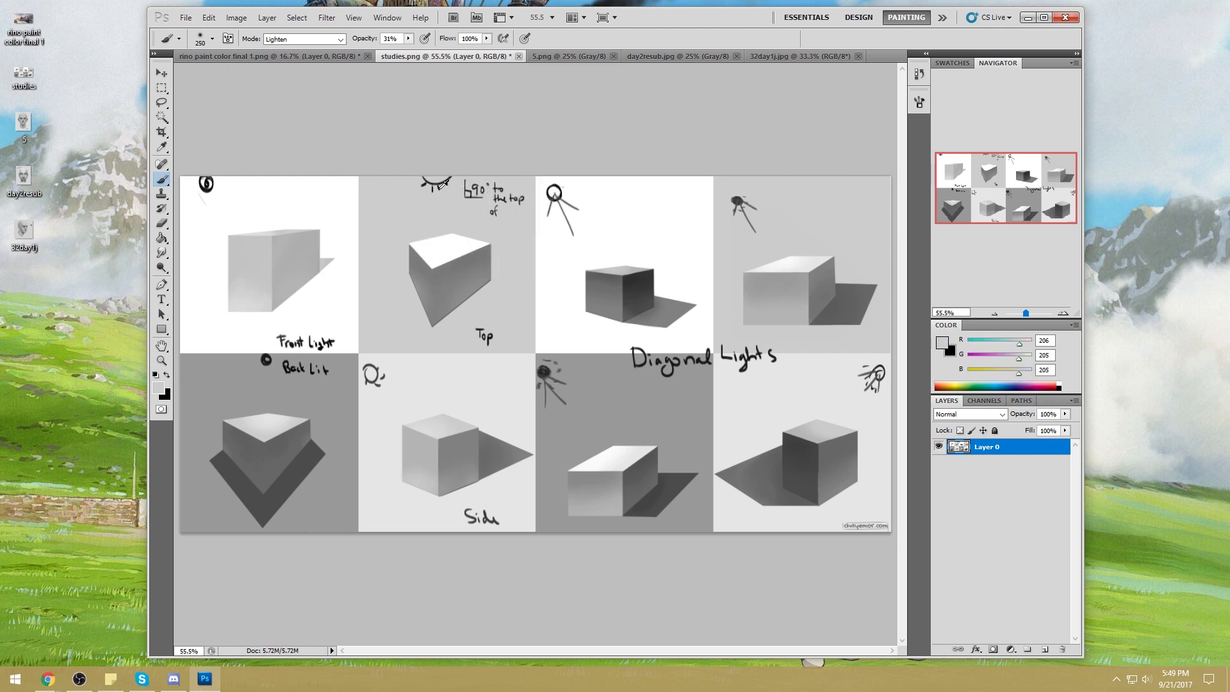
left_click(451, 285)
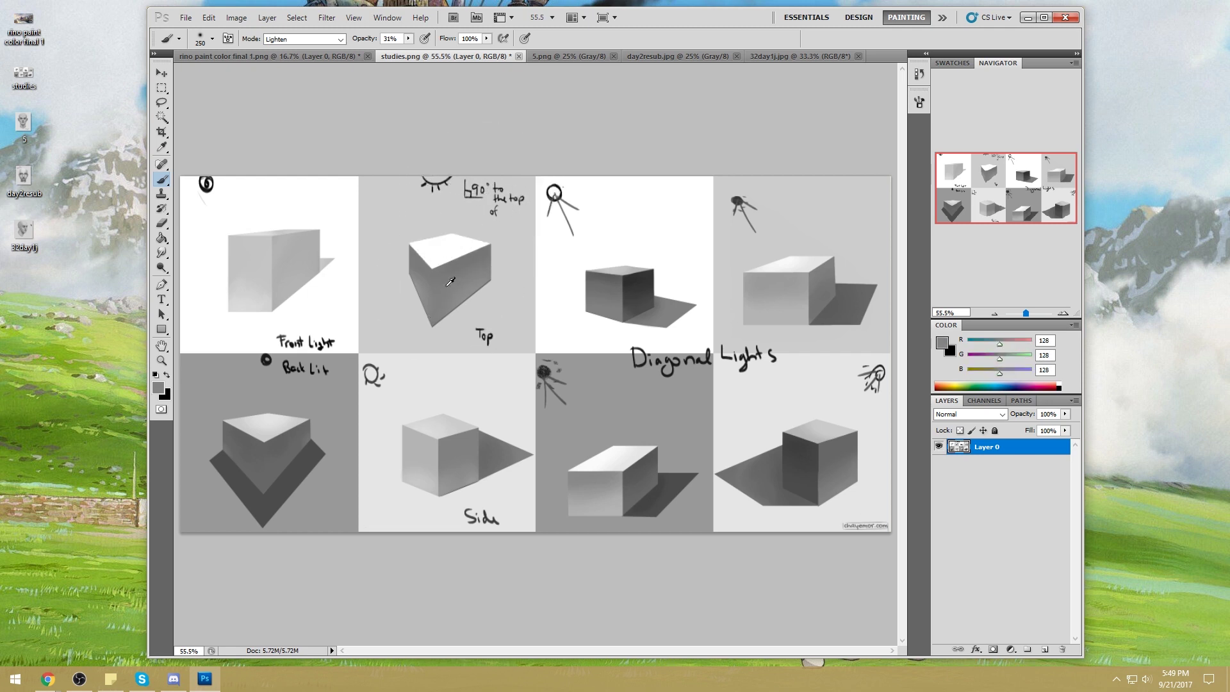
Step: Sample the Top cube's mid grey and set a 20 px brush to Normal at 100% opacity
left_click(440, 182)
left_click(437, 291, "alt")
key("bracketleft")
key("bracketleft")
key("bracketleft")
key("bracketleft")
key("bracketleft")
key("bracketleft")
key("bracketleft")
key("bracketleft")
key("bracketleft")
key("bracketleft")
key("bracketleft")
key("bracketleft")
key("bracketleft")
left_click(304, 39)
left_click(282, 48)
left_click(408, 39)
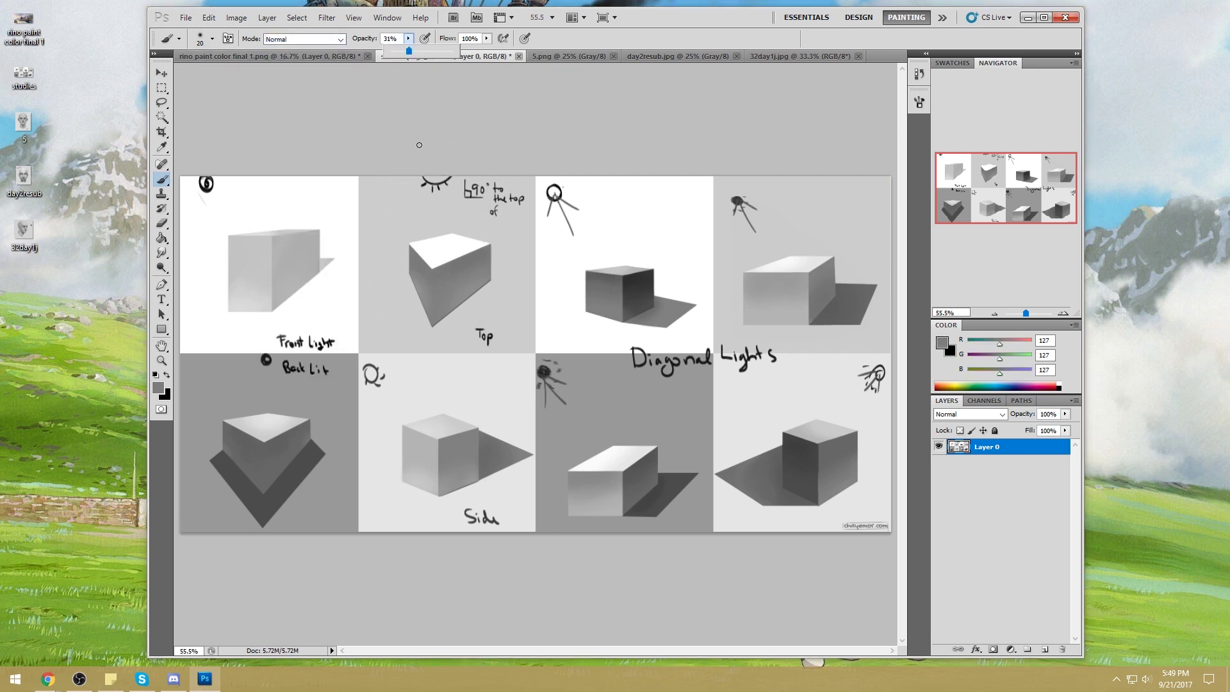
left_click(458, 52)
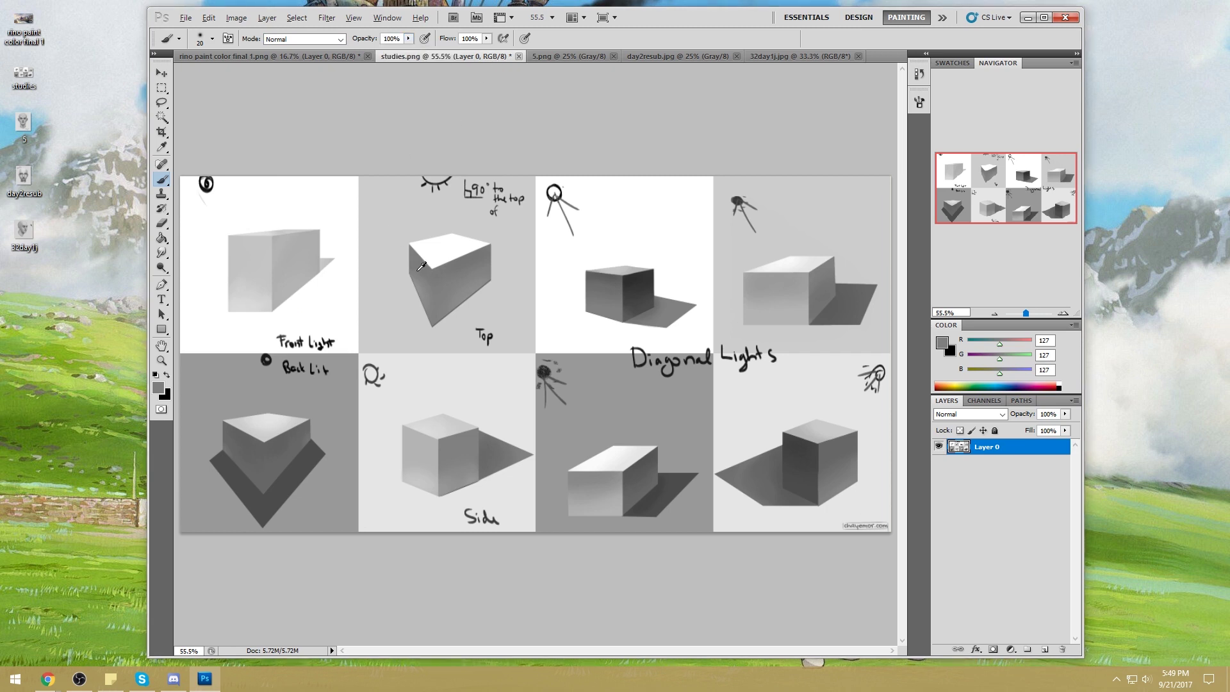
Step: Draw trial light-direction lines from the sun past both sides of the Top cube
left_click_drag(430, 187, 388, 305)
left_click_drag(442, 172, 512, 283)
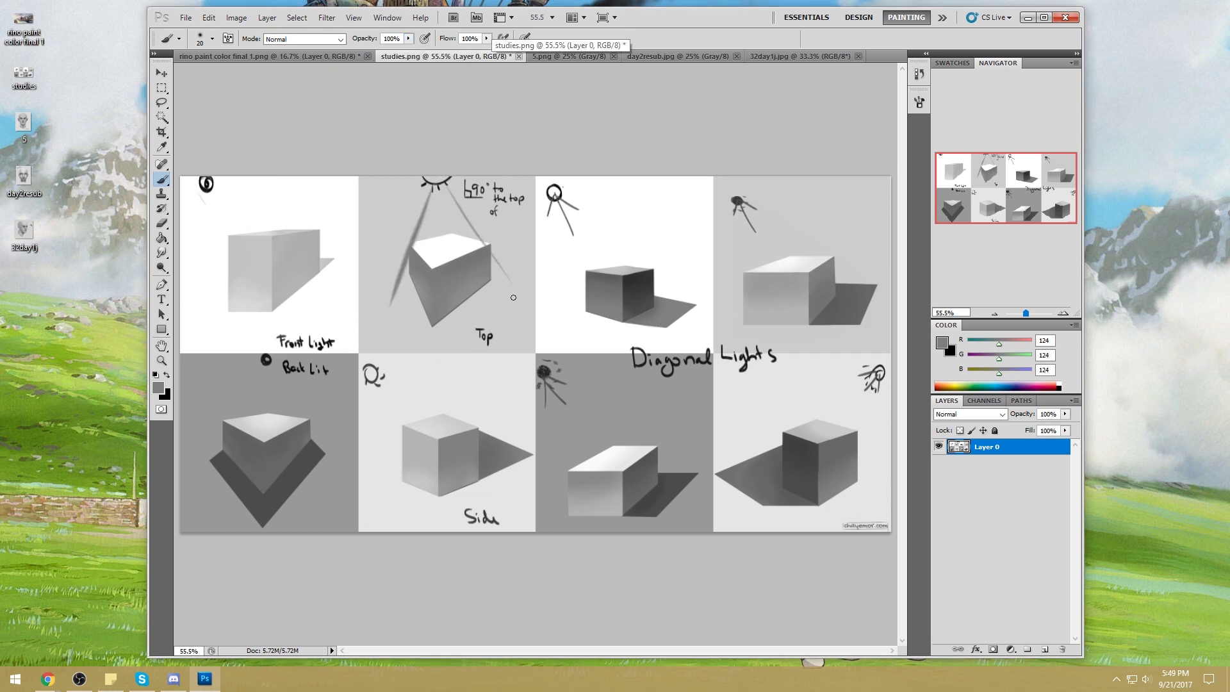
left_click_drag(424, 174, 442, 157)
mouse_move(394, 296)
left_mouse_down()
mouse_move(402, 322)
mouse_move(472, 305)
mouse_move(443, 348)
mouse_move(516, 301)
left_mouse_up()
key("ctrl+z")
left_click_drag(431, 356, 526, 286)
key("ctrl+z")
left_click_drag(452, 349, 527, 283)
left_click_drag(407, 265, 380, 270)
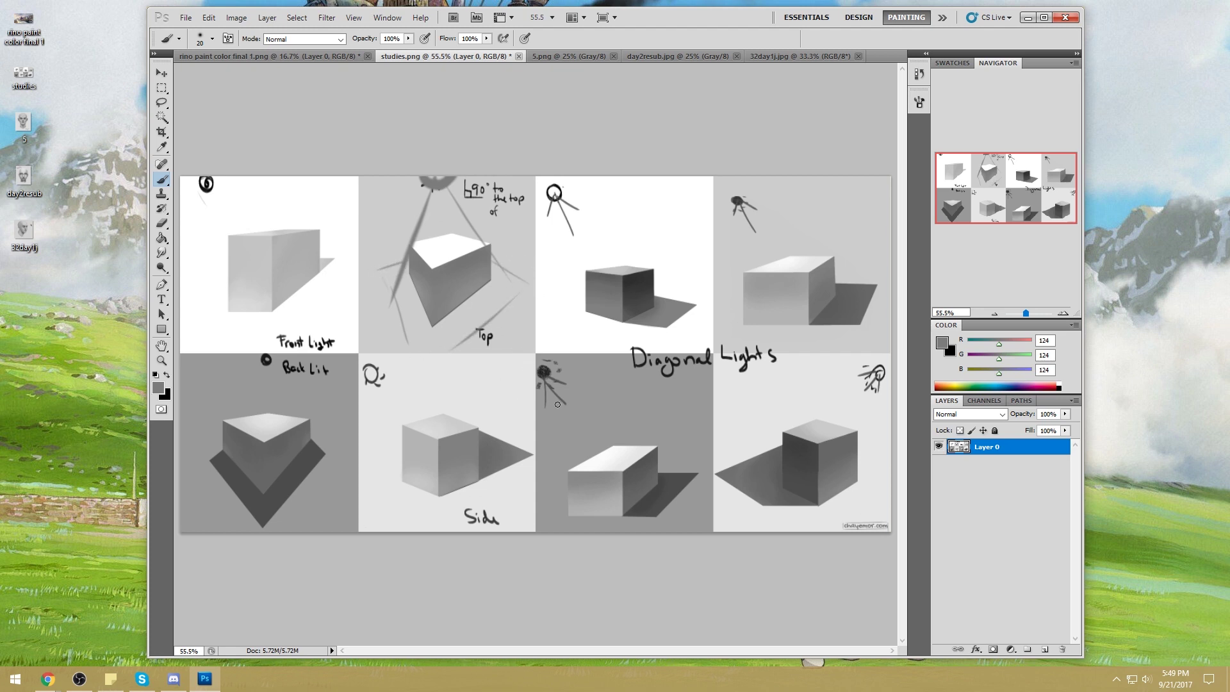
Step: Sample the Top panel's background grey 165 and paint out the trial light lines
left_click(455, 272, "alt")
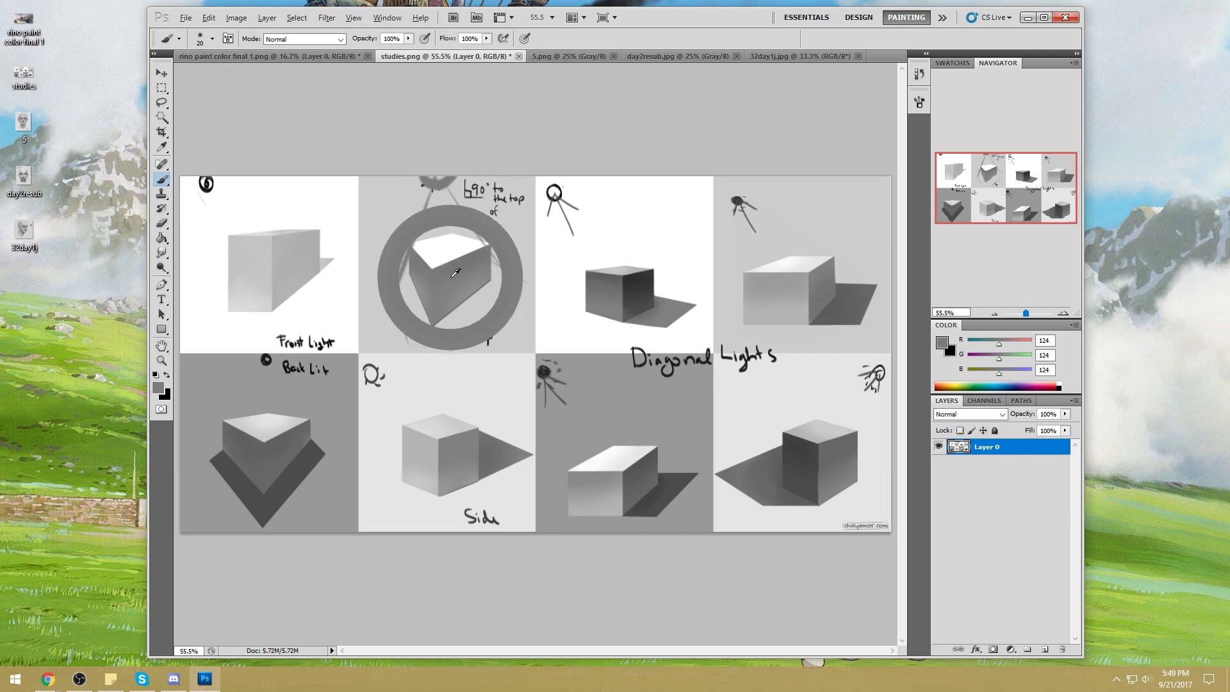
left_click(454, 271, "alt")
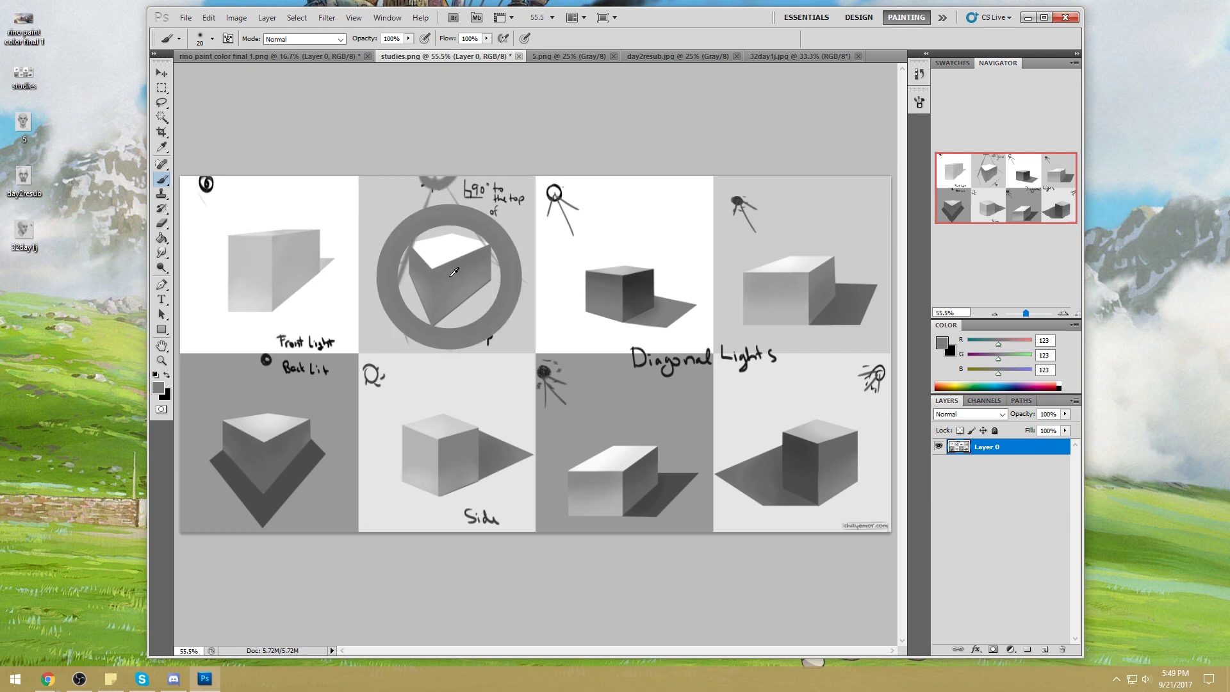
left_click(404, 199, "alt")
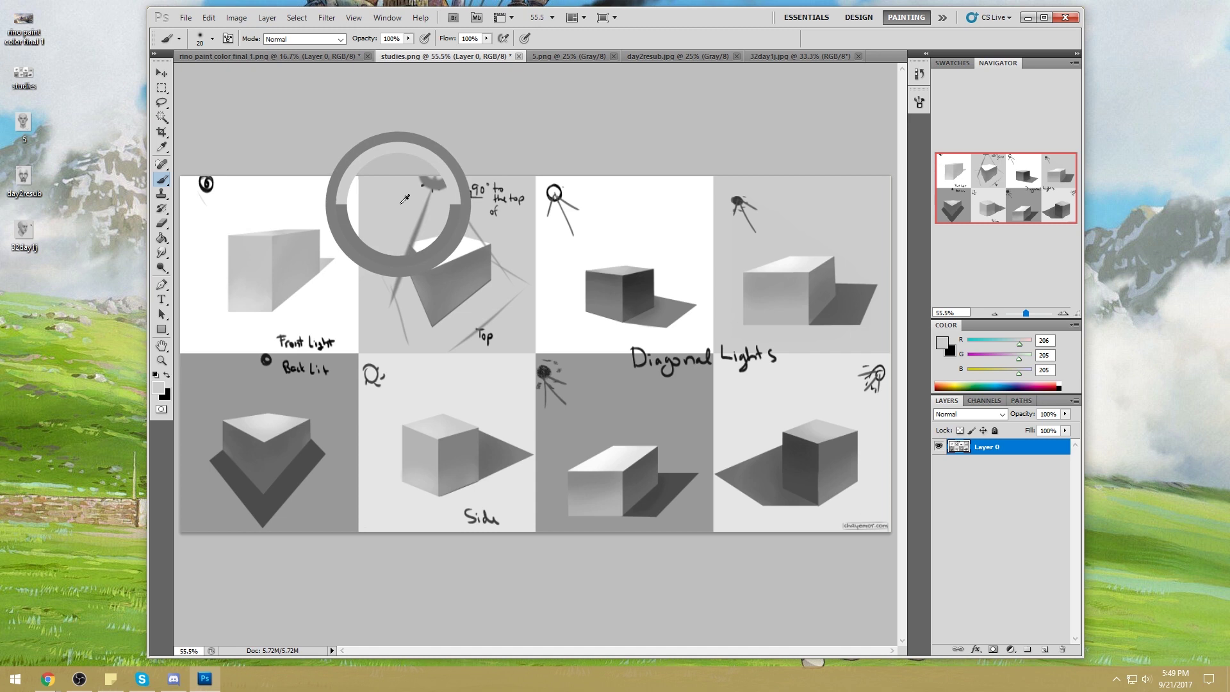
left_click(440, 183, "alt")
left_click(440, 183, "alt")
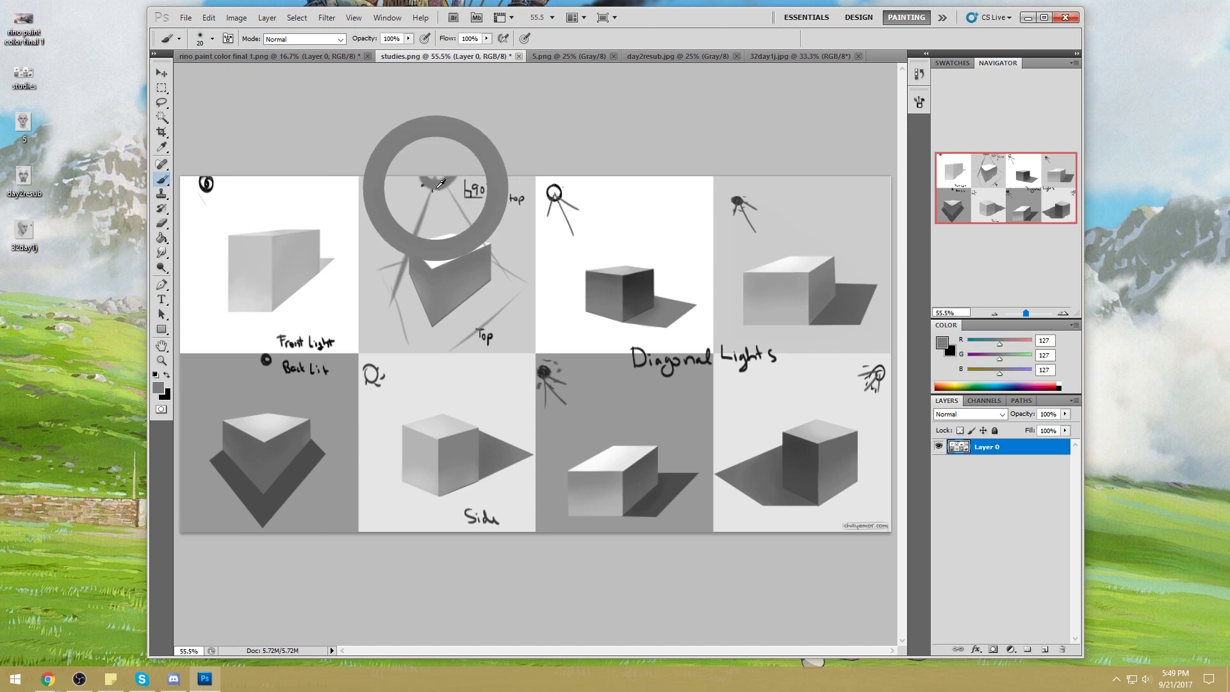
left_click(440, 187, "alt")
left_click_drag(525, 282, 493, 262)
left_click_drag(378, 263, 403, 270)
left_click_drag(516, 349, 451, 298)
left_click_drag(398, 298, 406, 343)
mouse_move(420, 179)
left_mouse_down()
mouse_move(456, 189)
mouse_move(486, 244)
left_mouse_up()
left_click_drag(390, 192, 429, 304)
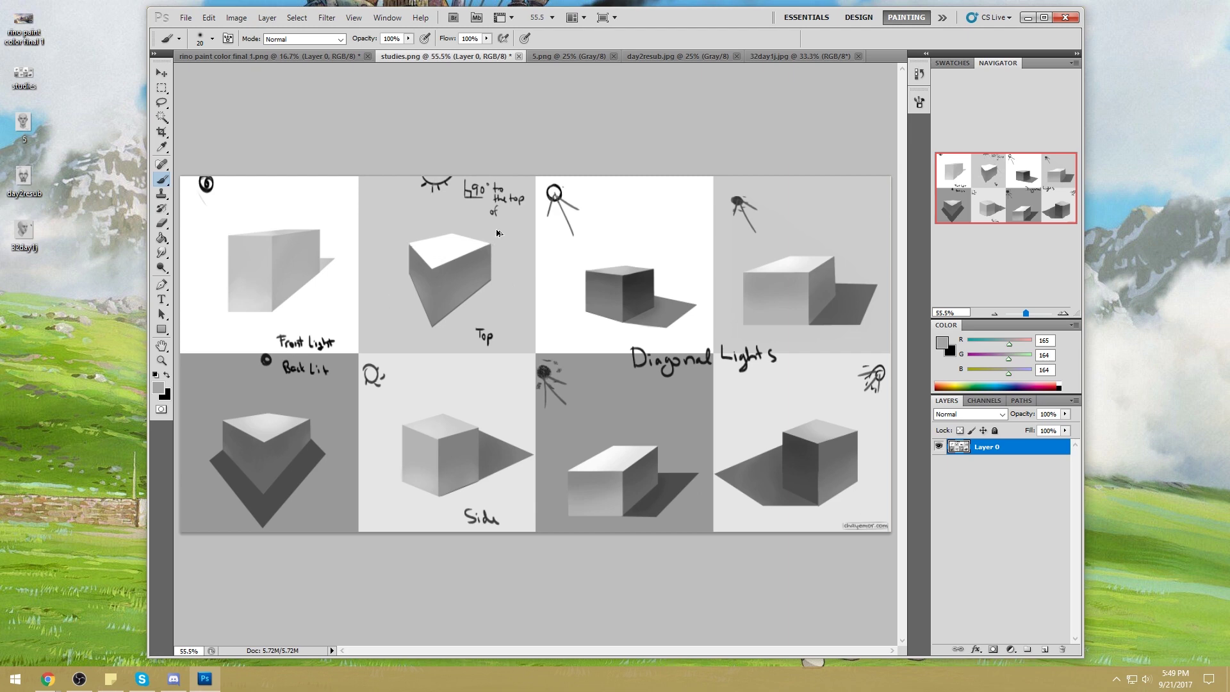
Step: Zoom in on the Top cube with a smaller brush and draw three lines from its corners to the sun
scroll(515, 207, "up", 3)
mouse_move(417, 214)
left_mouse_down()
mouse_move(683, 554)
mouse_move(689, 538)
left_mouse_up()
key("bracketleft")
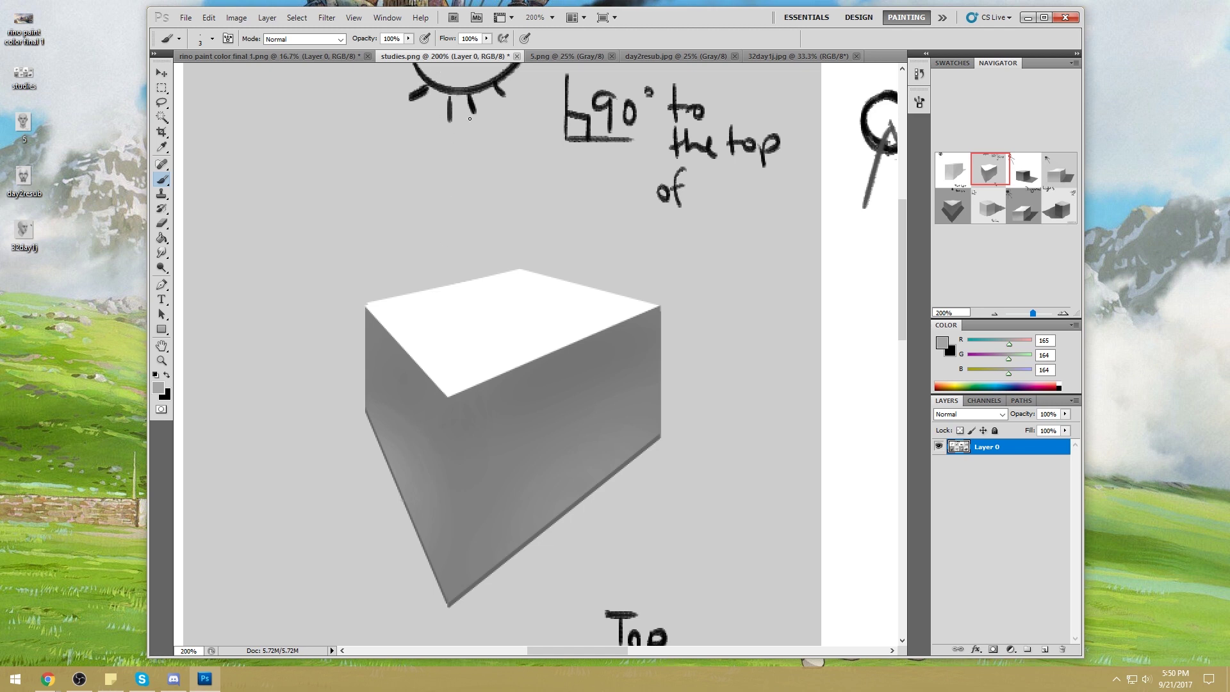
left_click_drag(467, 114, 477, 142)
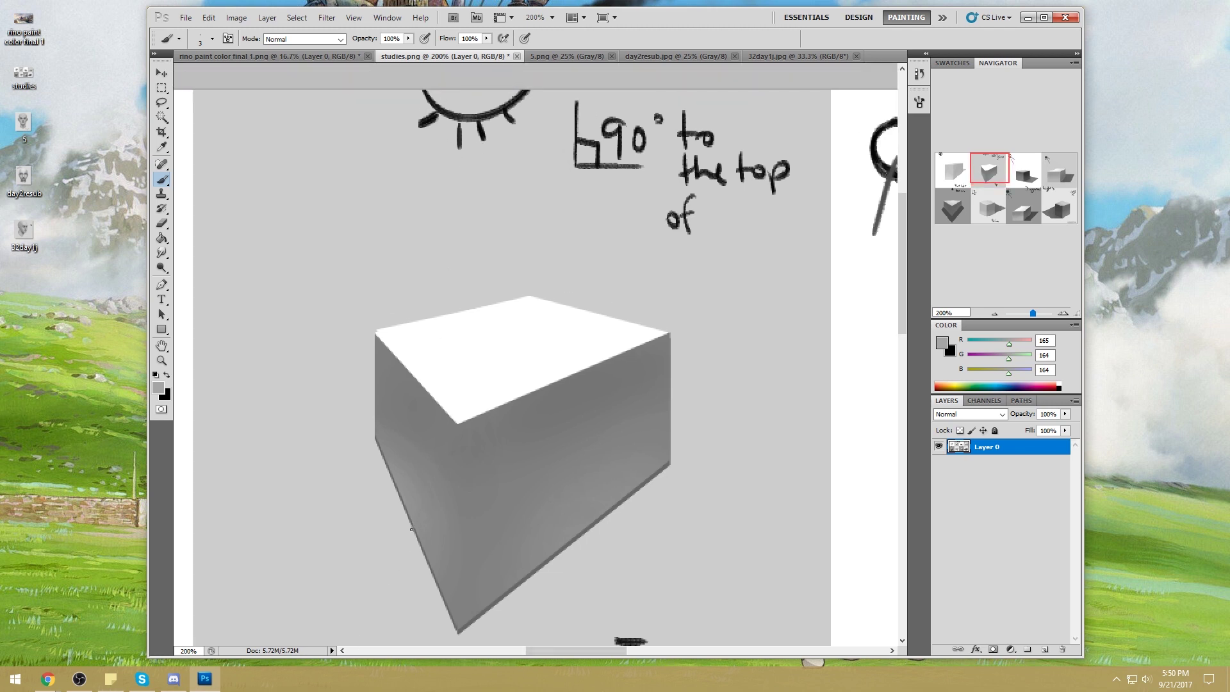
left_click(483, 70, "shift")
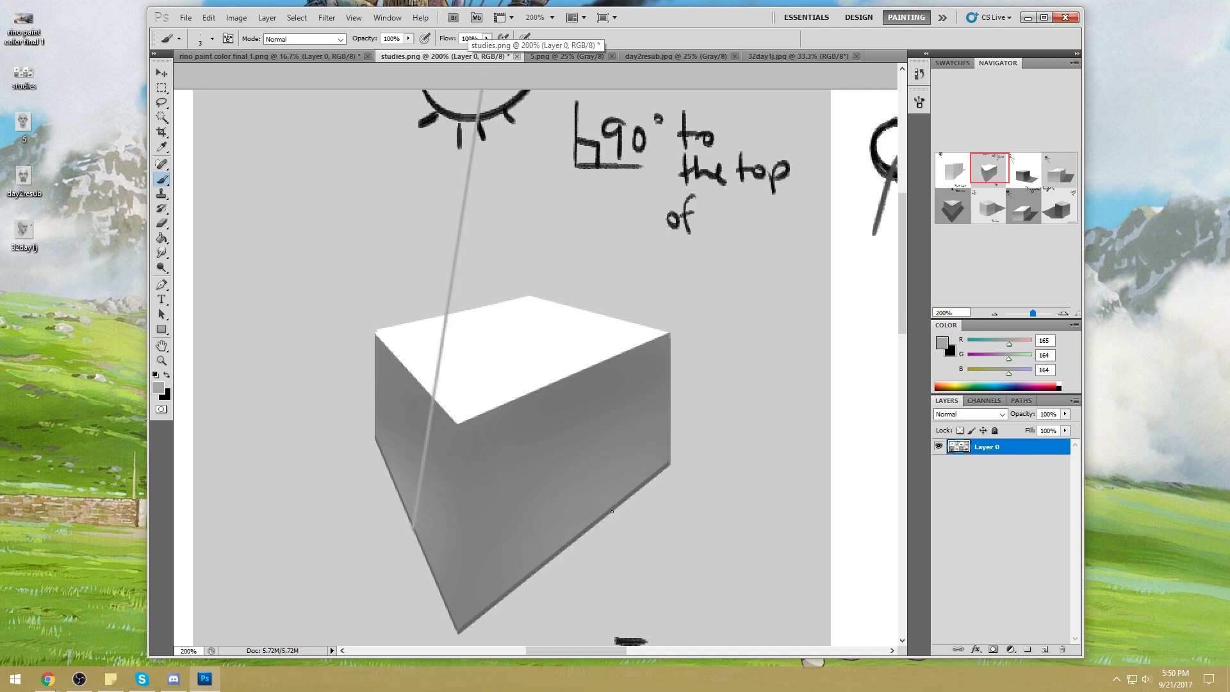
left_click(523, 82, "shift")
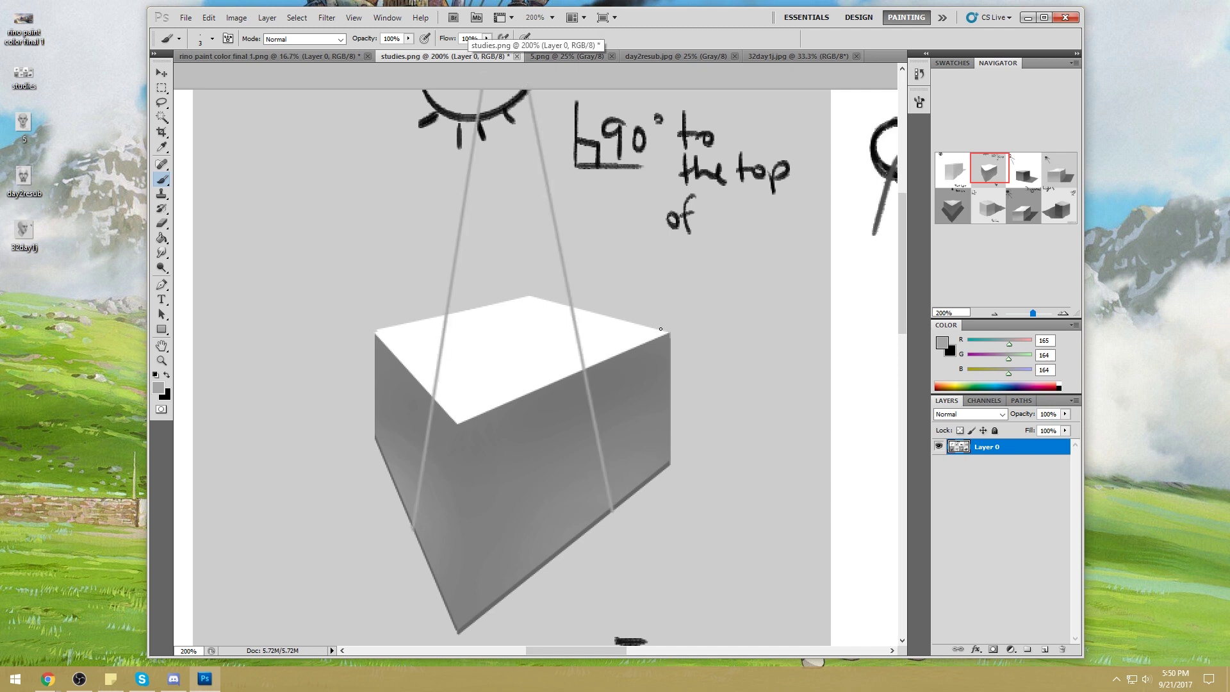
left_click(547, 73, "shift")
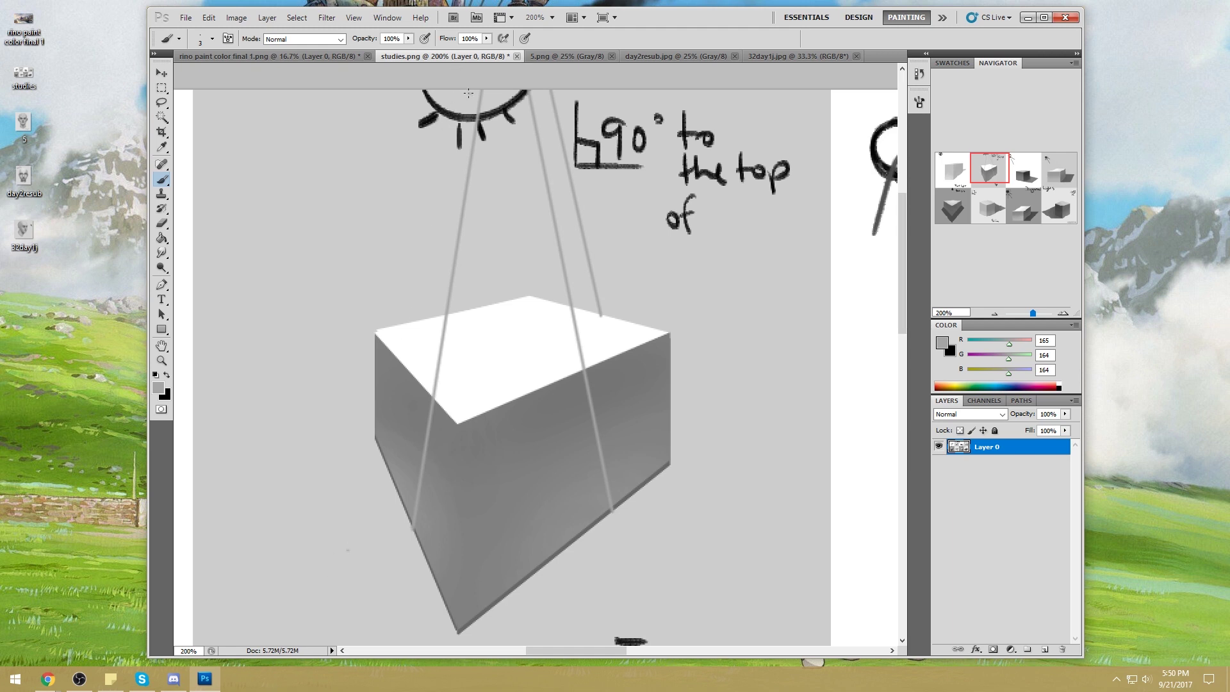
Step: Add guide lines from the sun past both sides of the cube and off its bottom edges
left_click(349, 549, "shift")
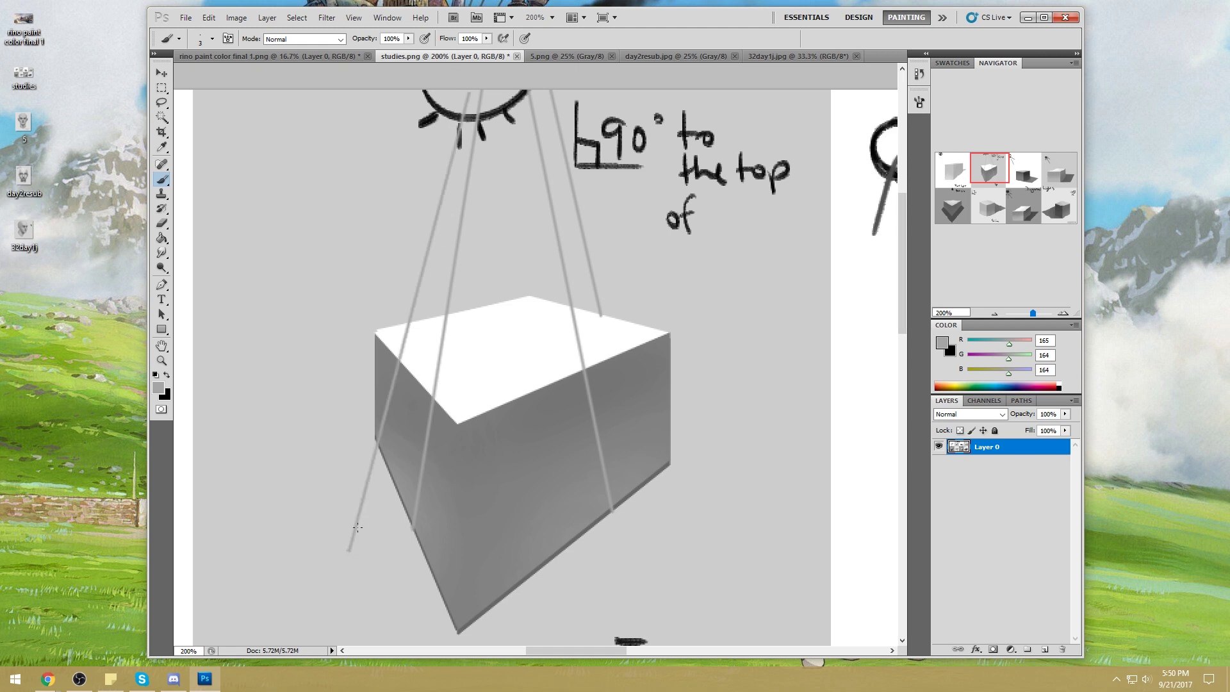
left_click_drag(324, 466, 359, 609)
left_click(731, 570, "shift")
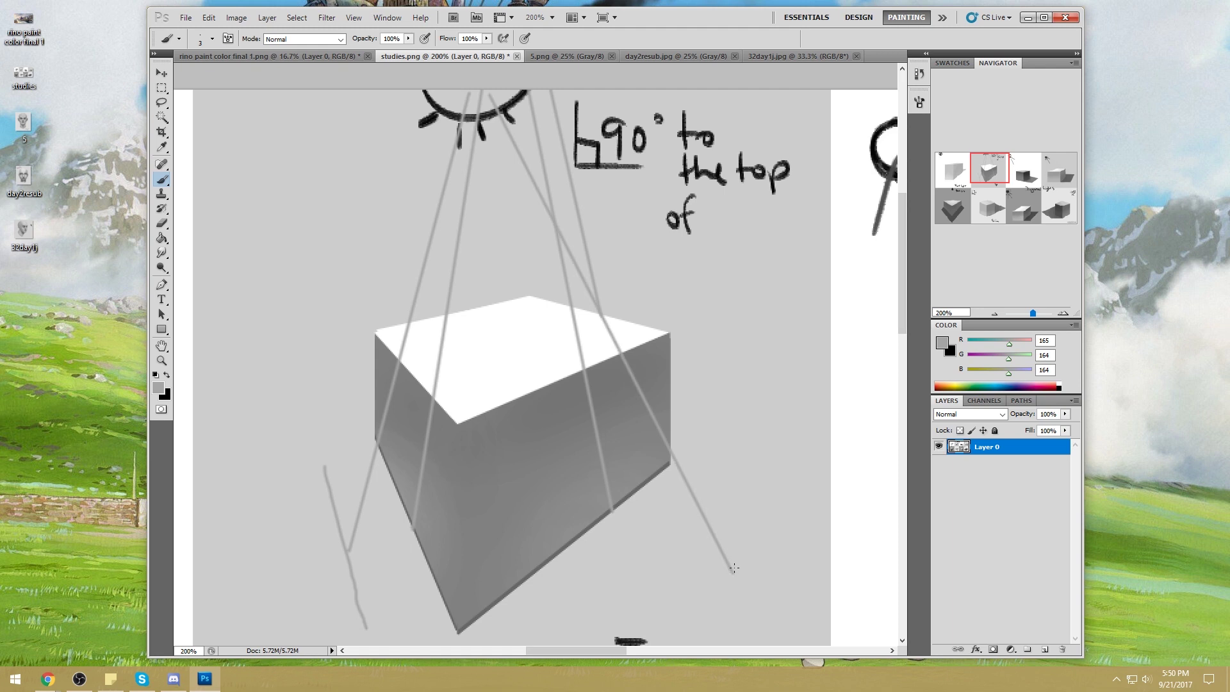
key("ctrl+z")
left_click_drag(414, 528, 349, 551)
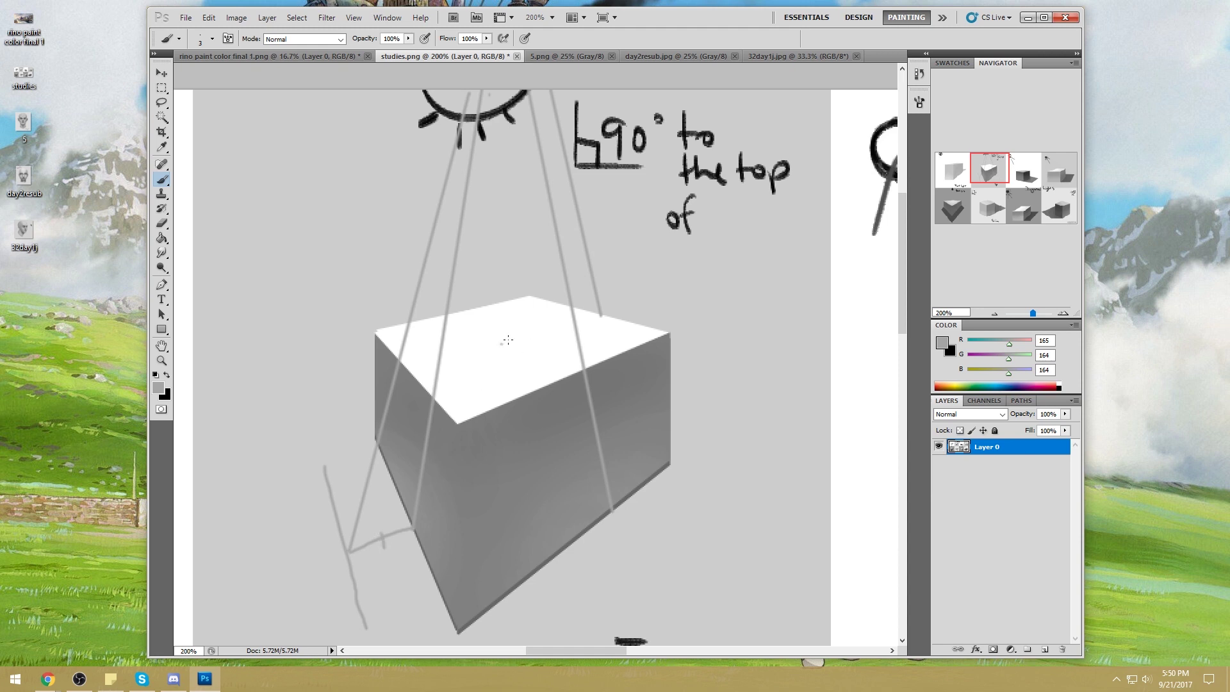
left_click(494, 79, "shift")
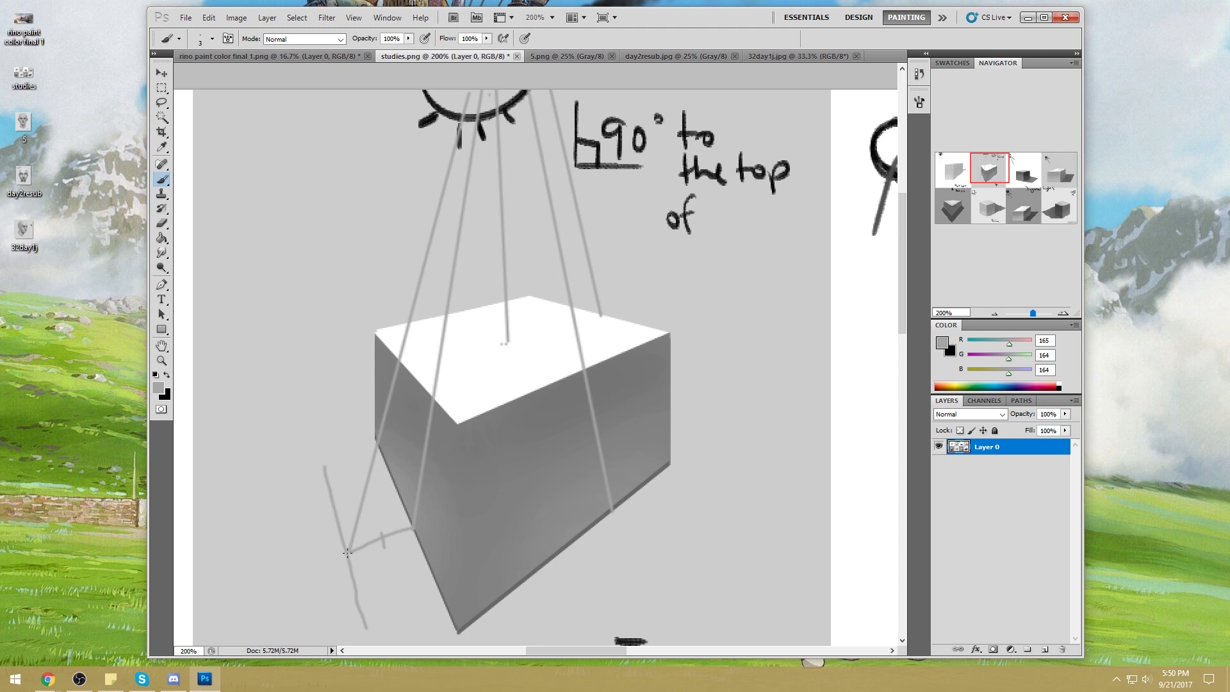
left_click_drag(592, 524, 636, 559)
Step: Draw construction lines down the cube's front face and across its top face
left_click_drag(397, 362, 417, 474)
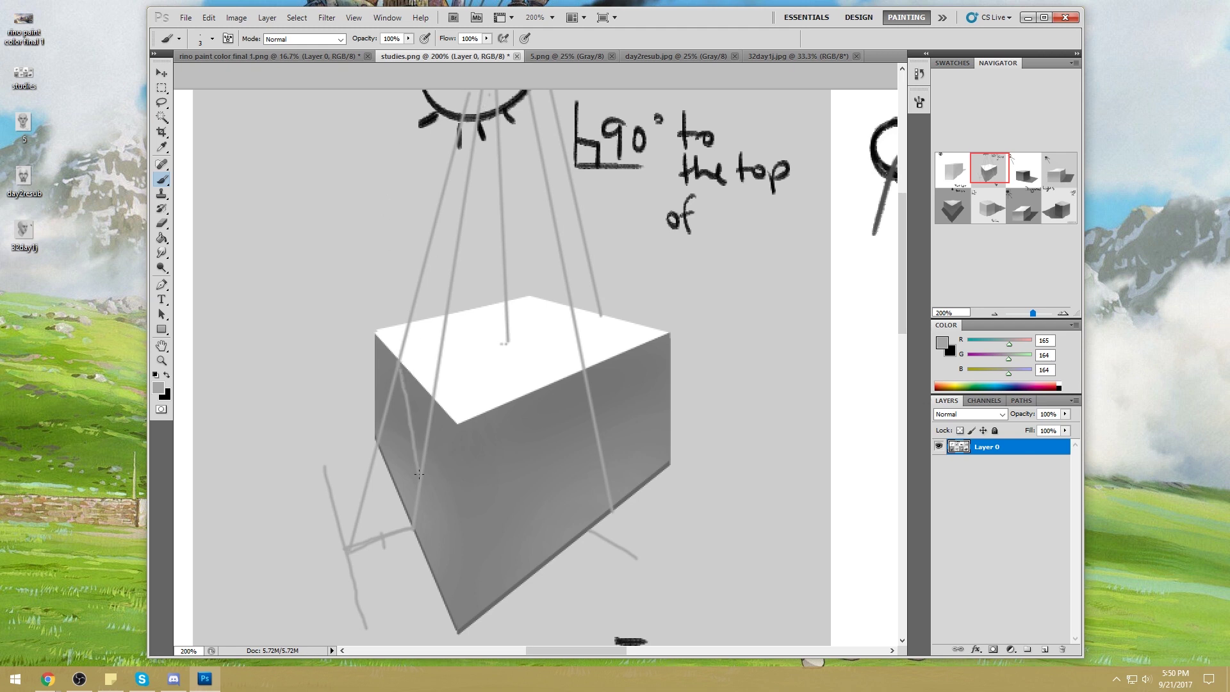
key("ctrl+z")
left_click_drag(401, 359, 406, 477)
key("ctrl+z")
left_click_drag(399, 361, 402, 503)
left_click_drag(400, 363, 602, 313)
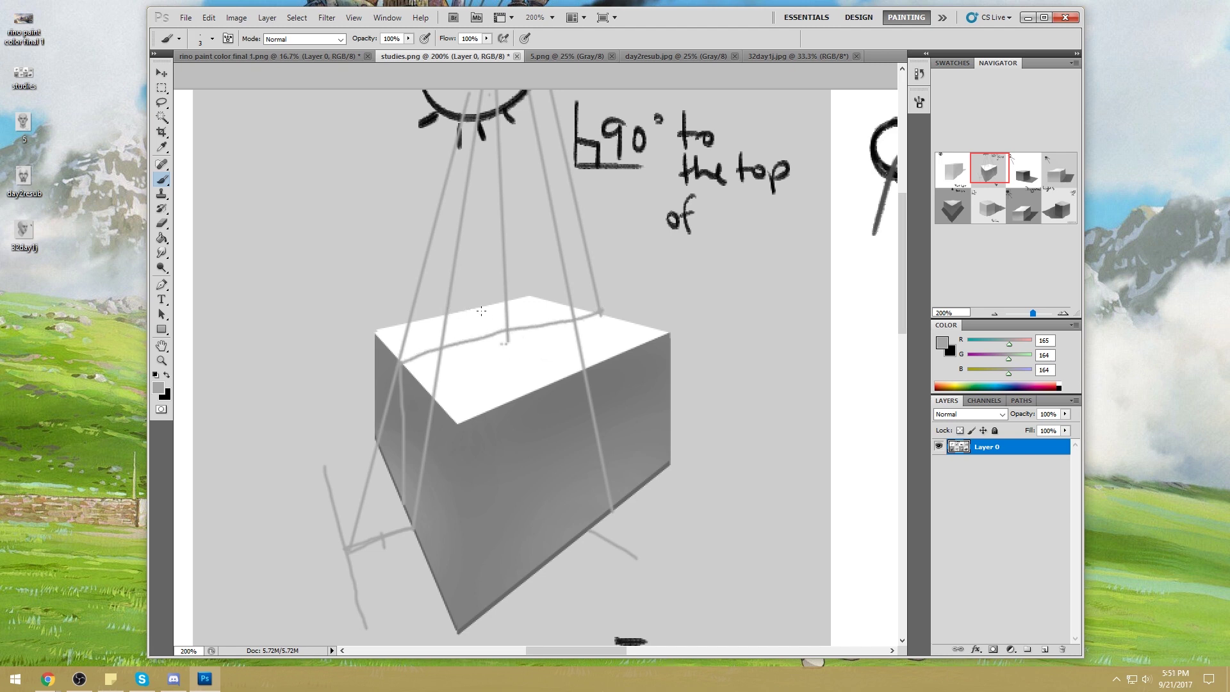
left_click_drag(471, 308, 566, 379)
Step: Sketch a straight line across the front face and curved strokes below and over the right face
left_click(629, 420, "shift")
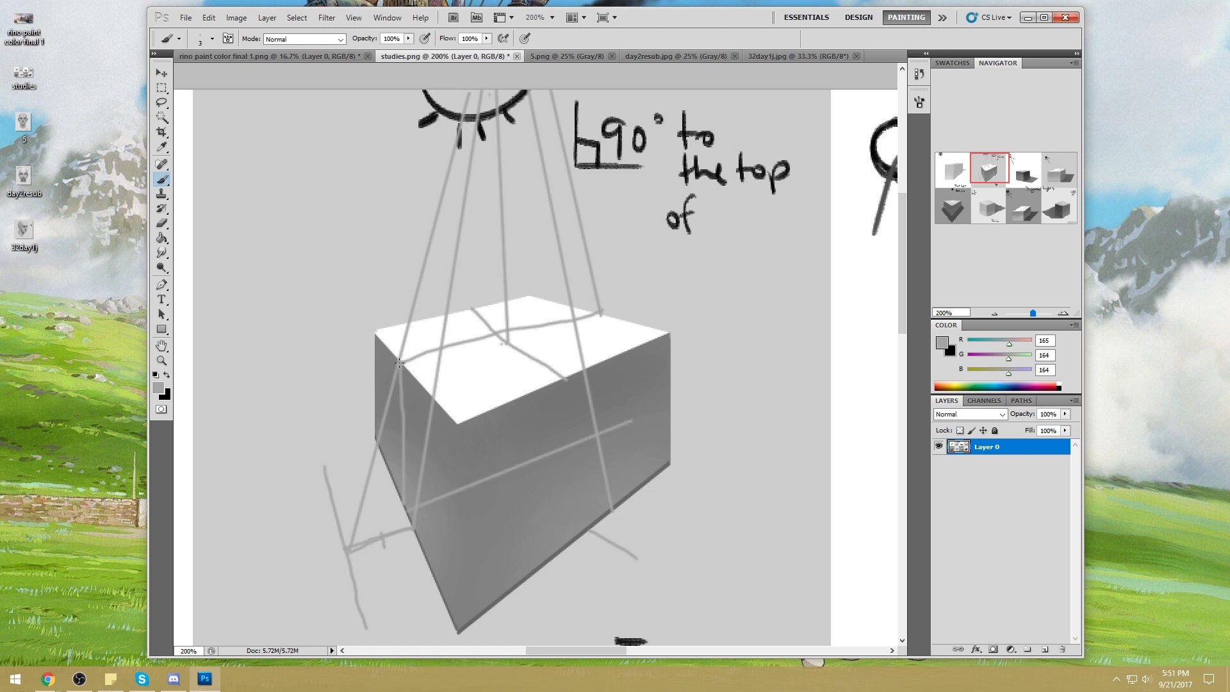
left_click_drag(689, 518, 550, 634)
left_click_drag(629, 389, 720, 433)
key("ctrl+z")
left_click_drag(619, 406, 736, 477)
Step: Step back with Ctrl+Alt+Z through all the guide strokes, then pick white 255 from the top face
key("ctrl+alt+z")
key("ctrl+alt+z")
key("ctrl+alt+z")
key("ctrl+alt+z")
key("ctrl+alt+z")
key("ctrl+alt+z")
key("ctrl+alt+z")
key("ctrl+alt+z")
key("ctrl+alt+z")
key("ctrl+alt+z")
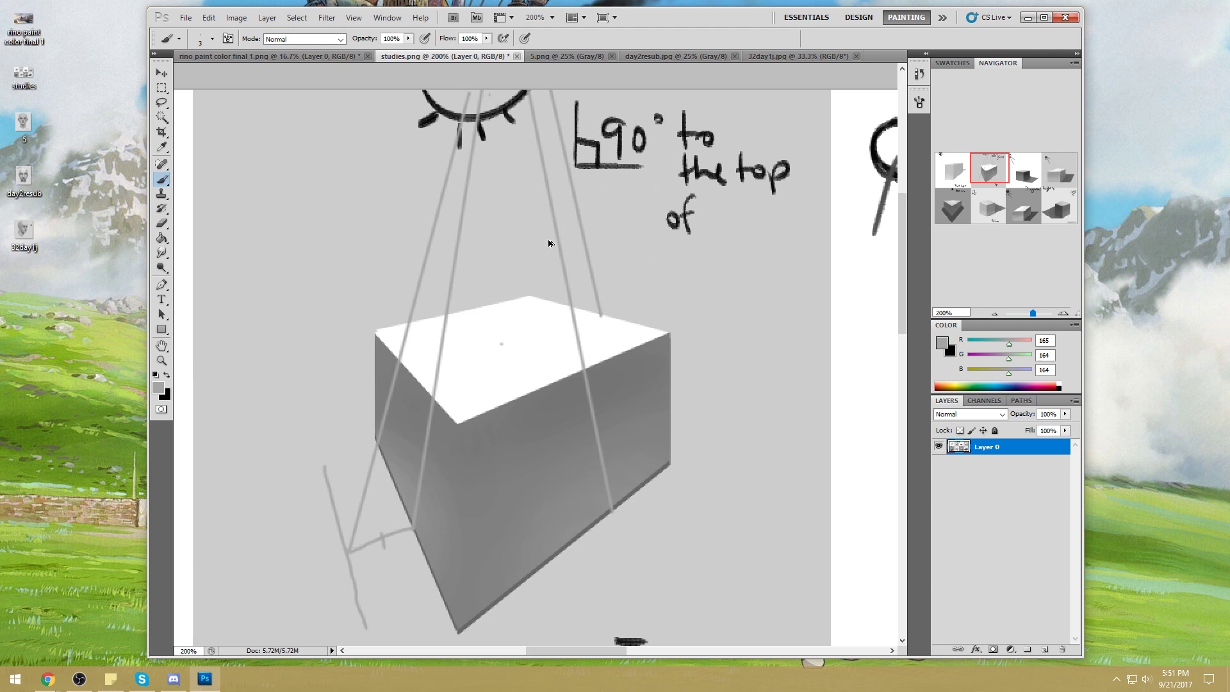
key("ctrl+alt+z")
key("ctrl+alt+z")
key("ctrl+alt+z")
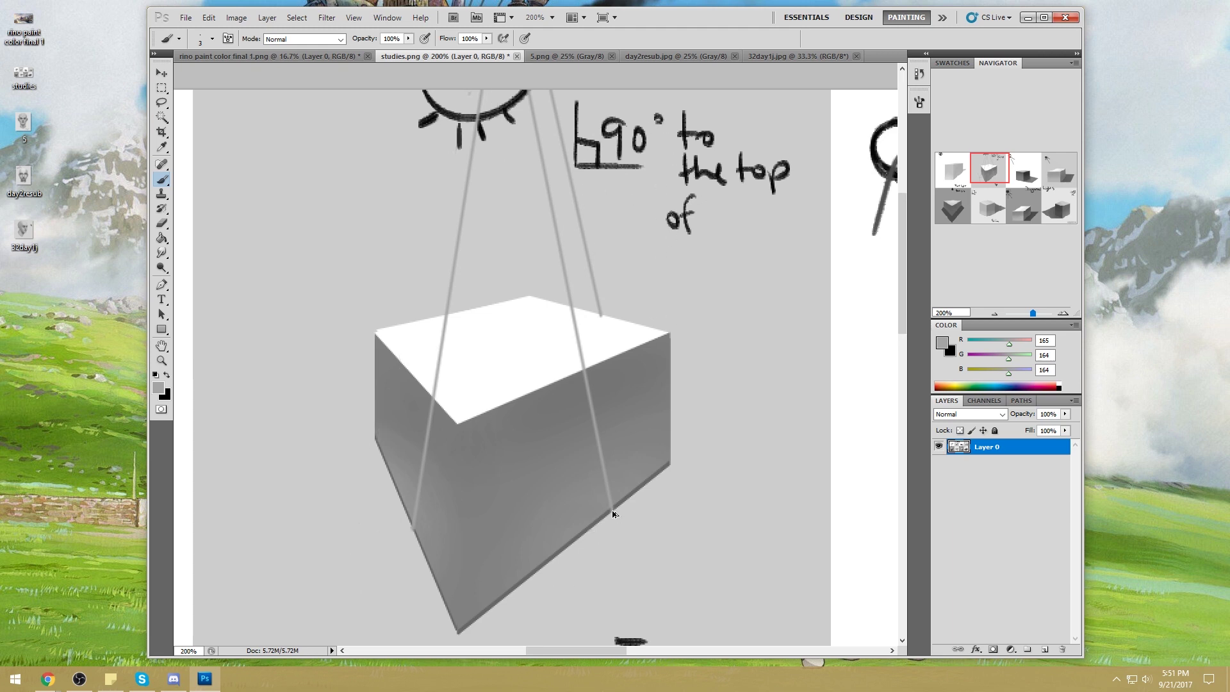
key("ctrl+alt+z")
key("ctrl+alt+z")
key("ctrl+alt+z")
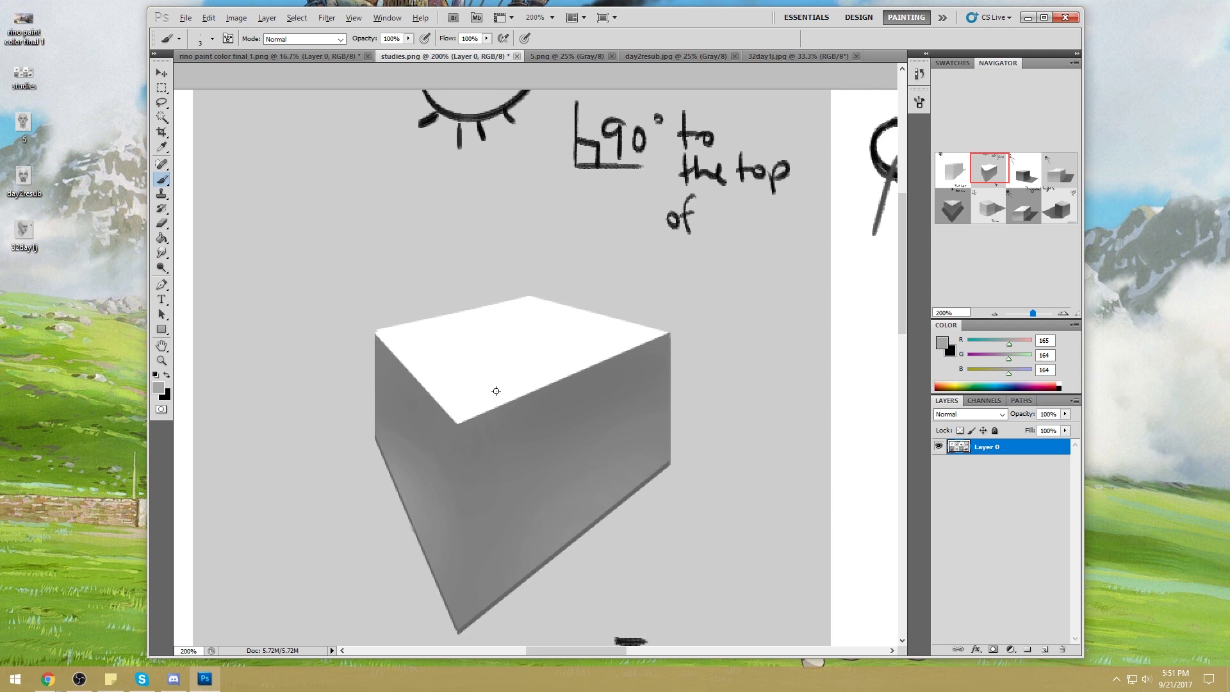
left_click(511, 349, "alt")
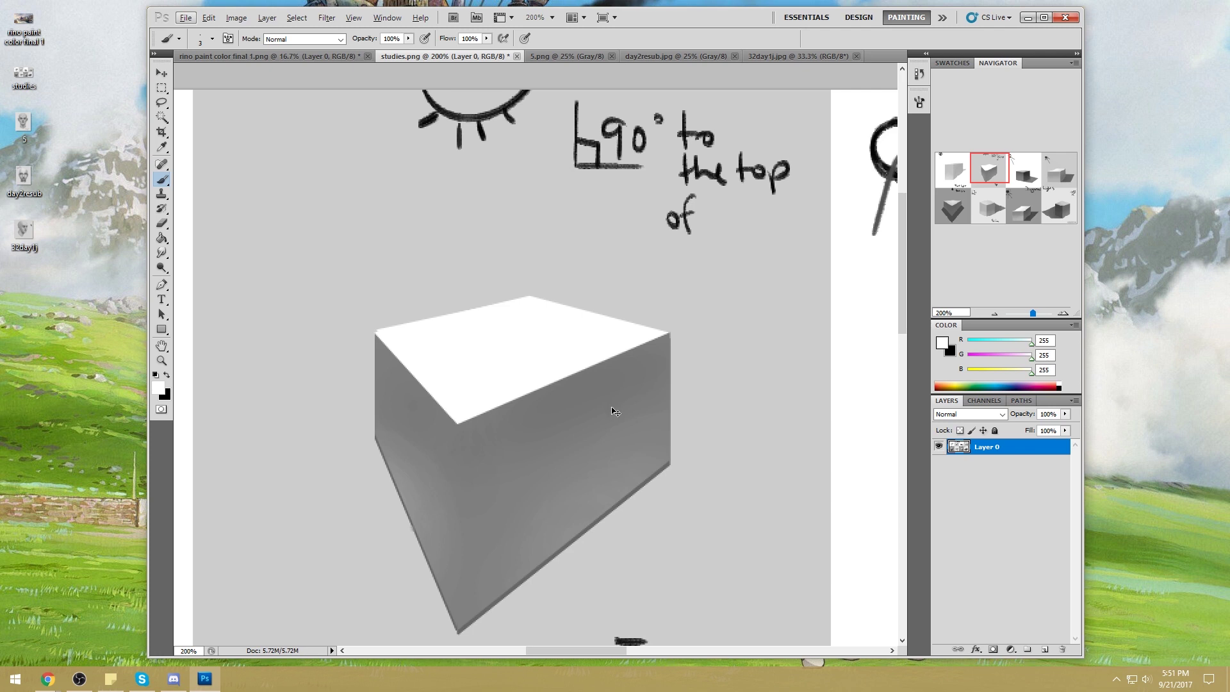
Step: Zoom out, undo the white highlight on the cube edge, and sample light grey with a larger brush
key("ctrl+minus")
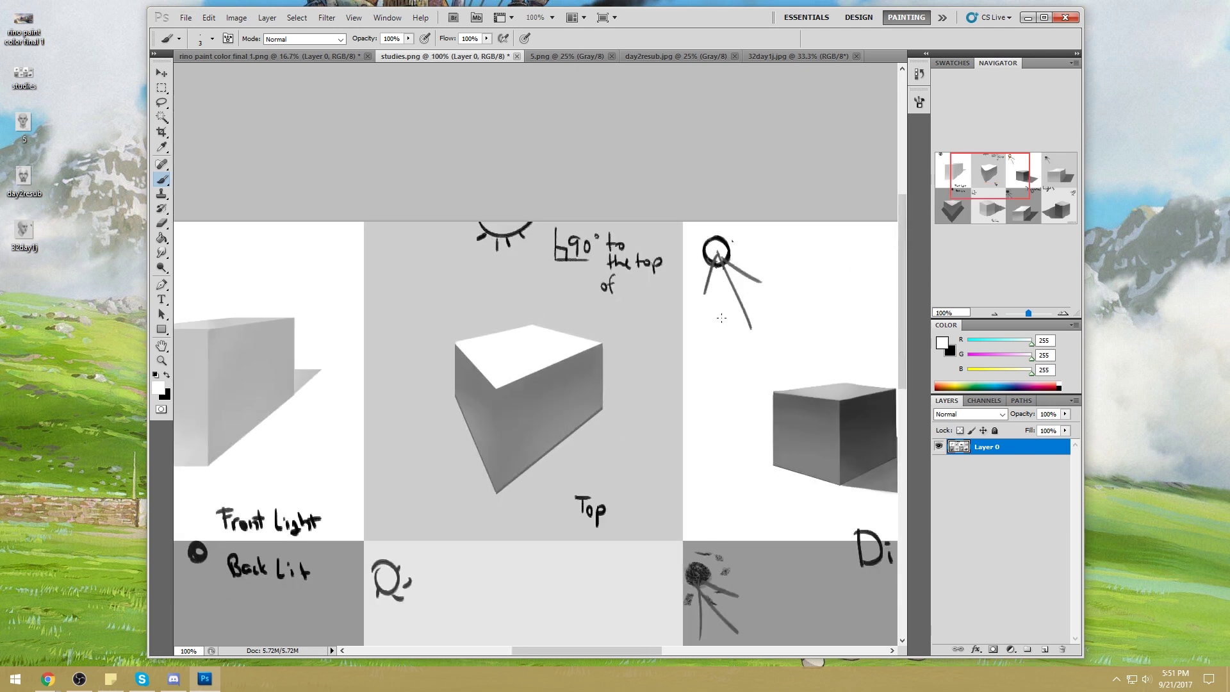
key("v")
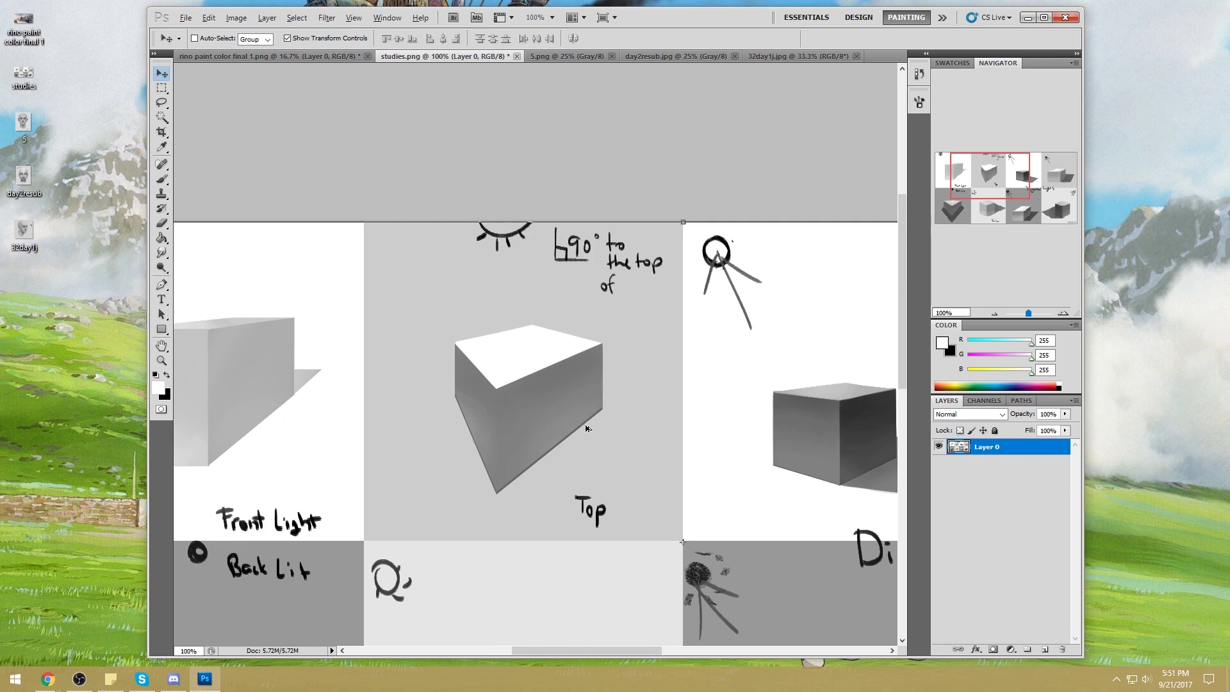
key("b")
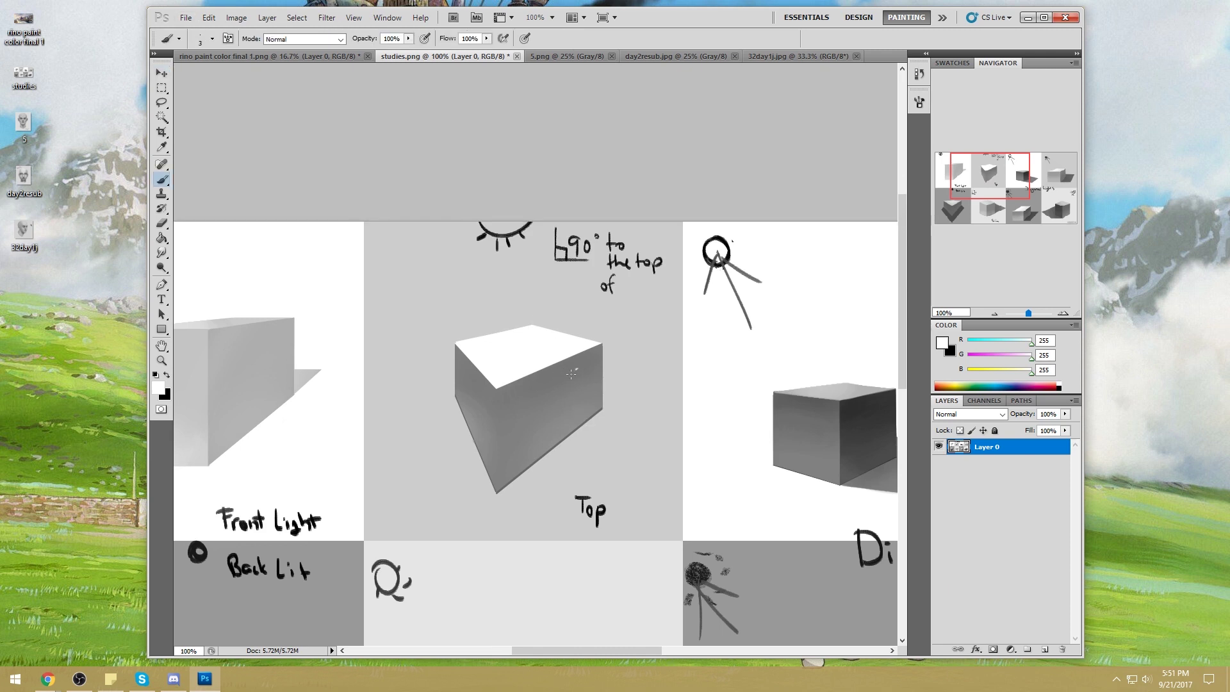
key("ctrl+z")
left_click(625, 361, "alt")
key("bracketright")
key("bracketright")
key("bracketright")
key("bracketright")
key("bracketright")
key("bracketright")
key("bracketright")
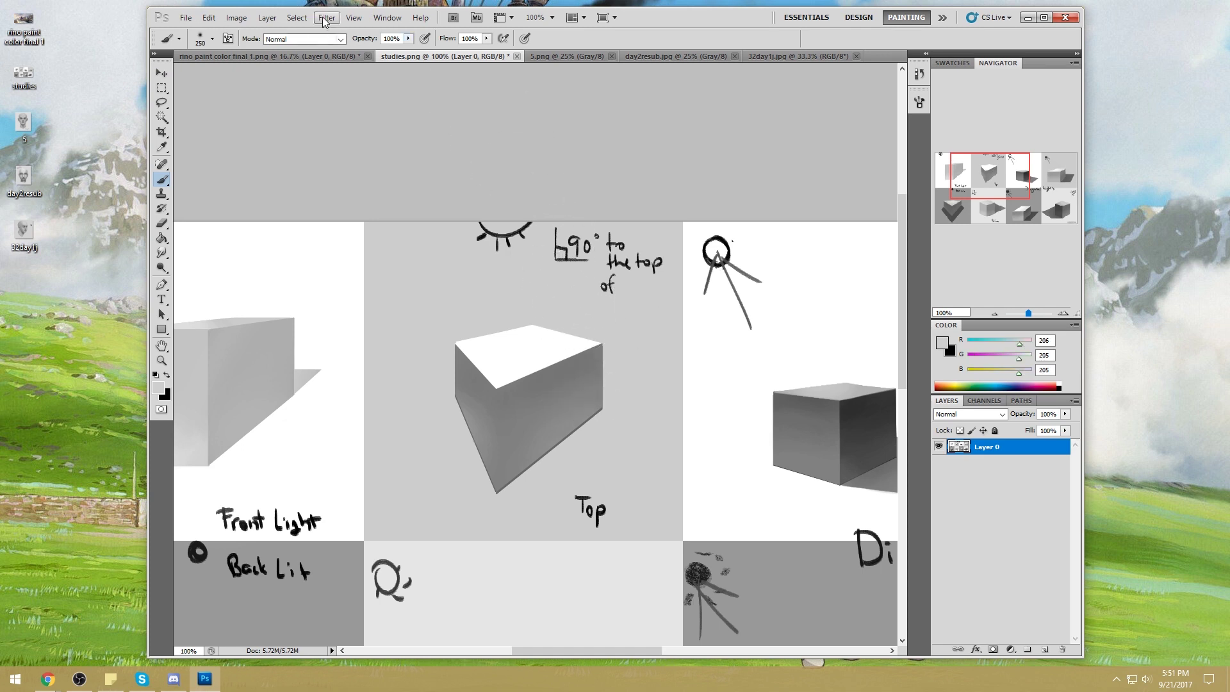
Step: Set the brush to Lighten at 49% opacity and wash pale grey over the cube's side face
left_click(308, 39)
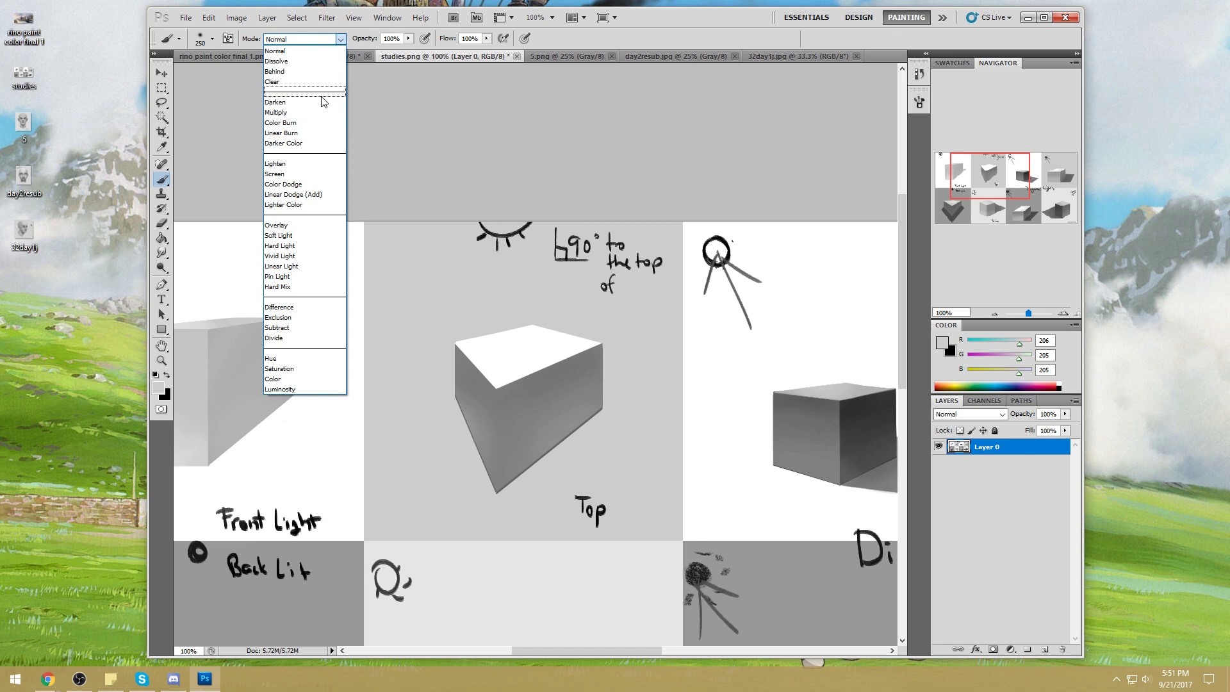
left_click(300, 165)
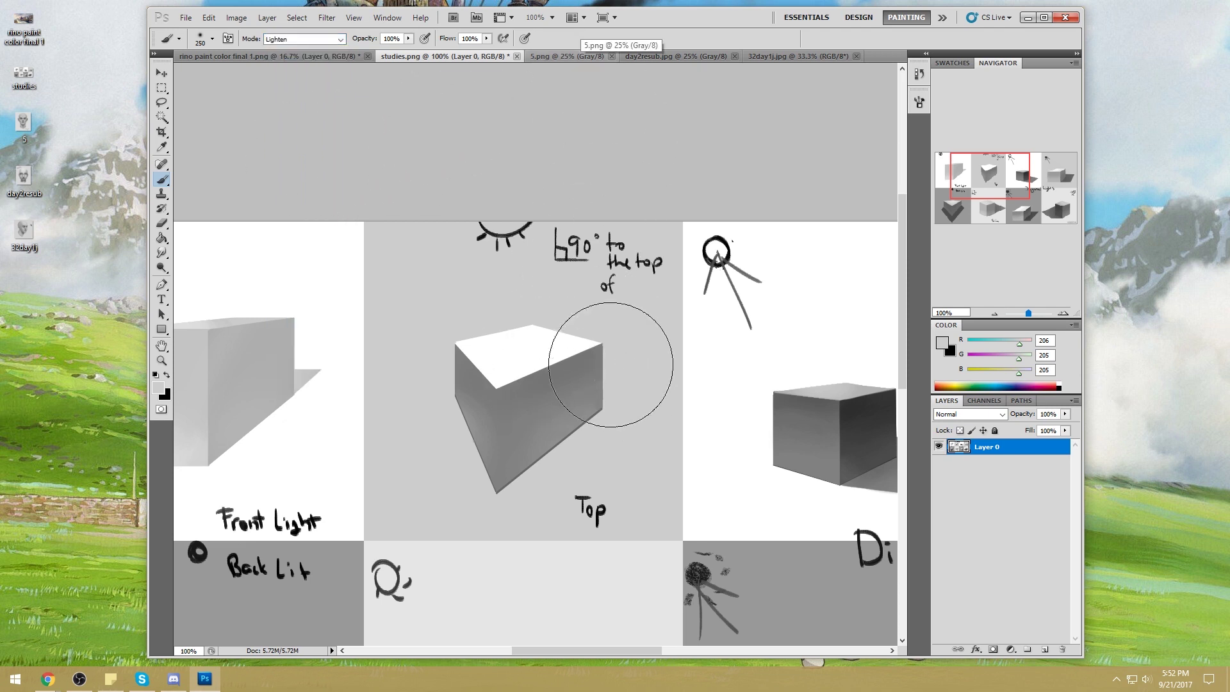
left_click(408, 39)
left_click_drag(406, 48, 378, 48)
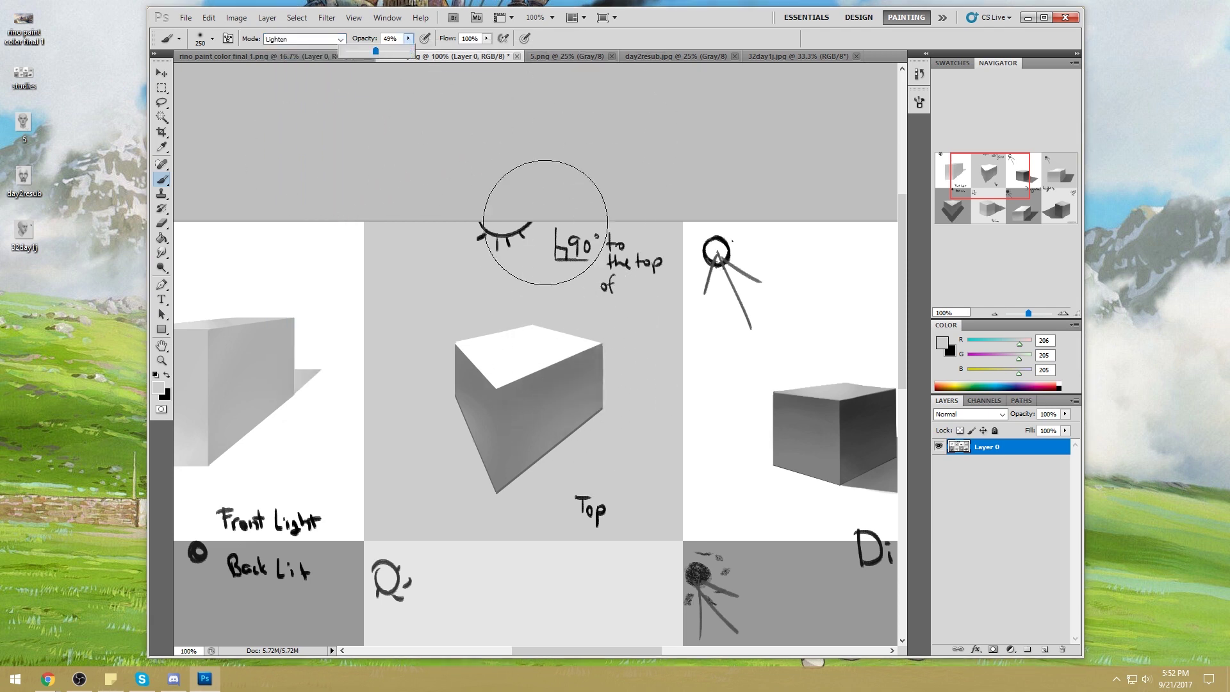
mouse_move(585, 357)
left_mouse_down()
mouse_move(498, 446)
mouse_move(439, 452)
mouse_move(513, 467)
mouse_move(598, 364)
mouse_move(522, 357)
left_mouse_up()
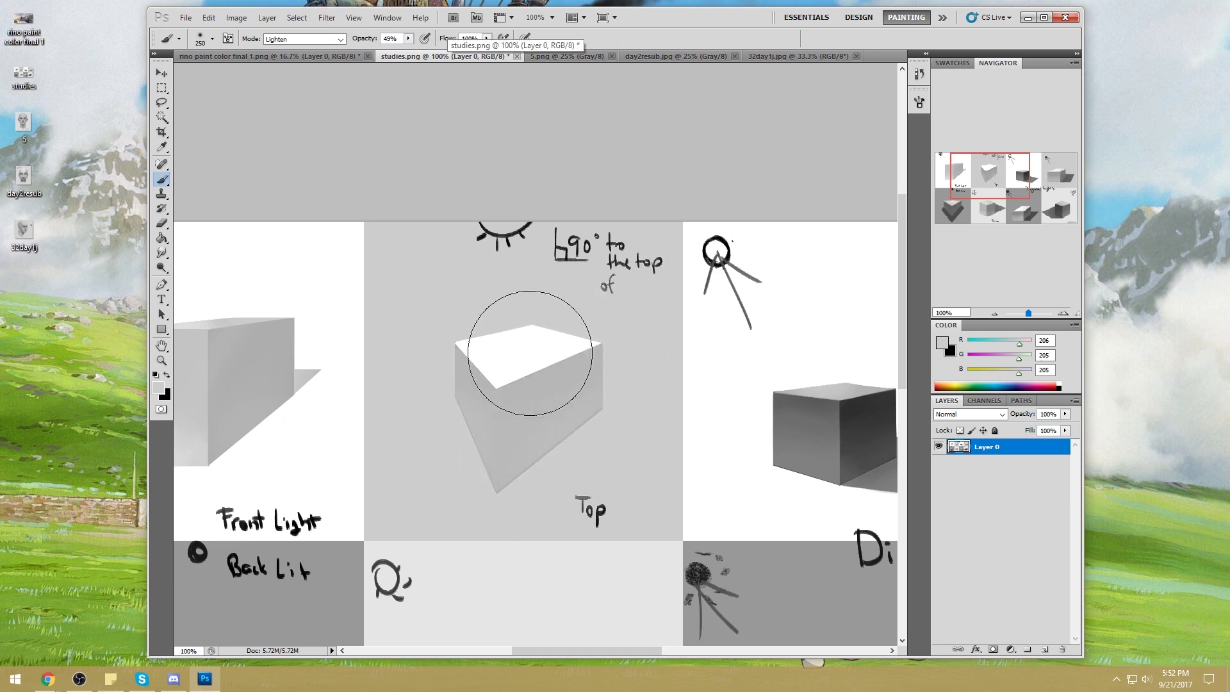
left_click(162, 117)
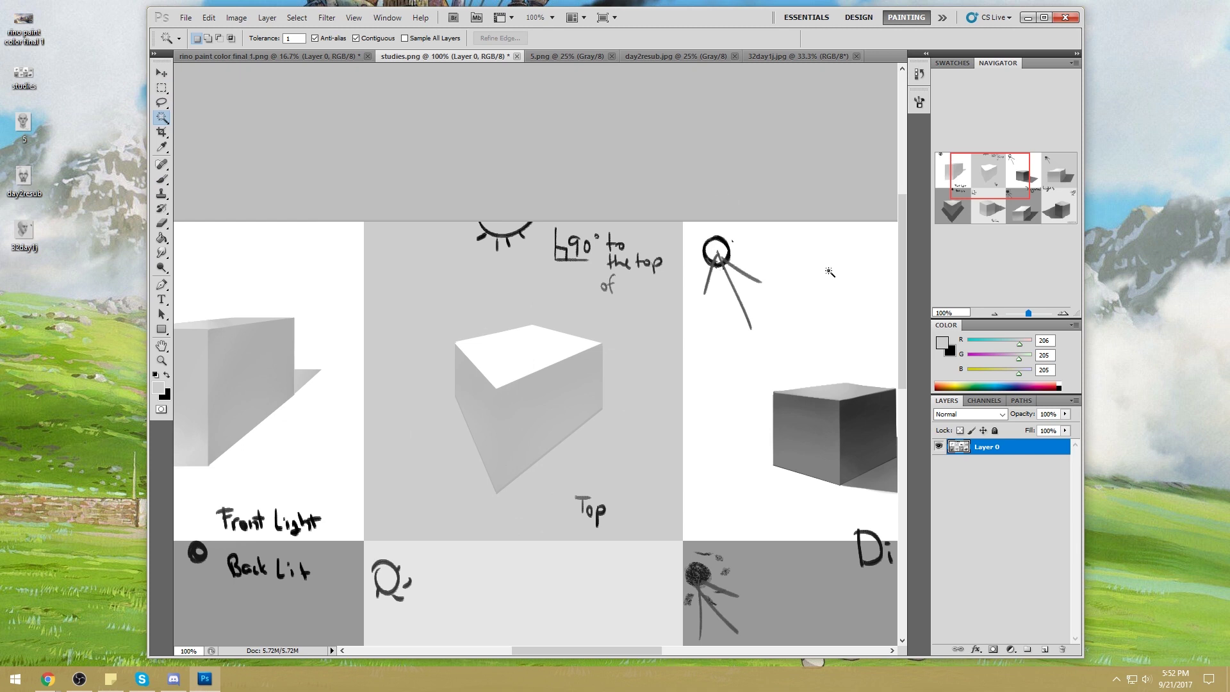
Step: Undo the two lightening strokes and try a Magic Wand selection at Tolerance 45
key("ctrl+z")
key("ctrl+alt+z")
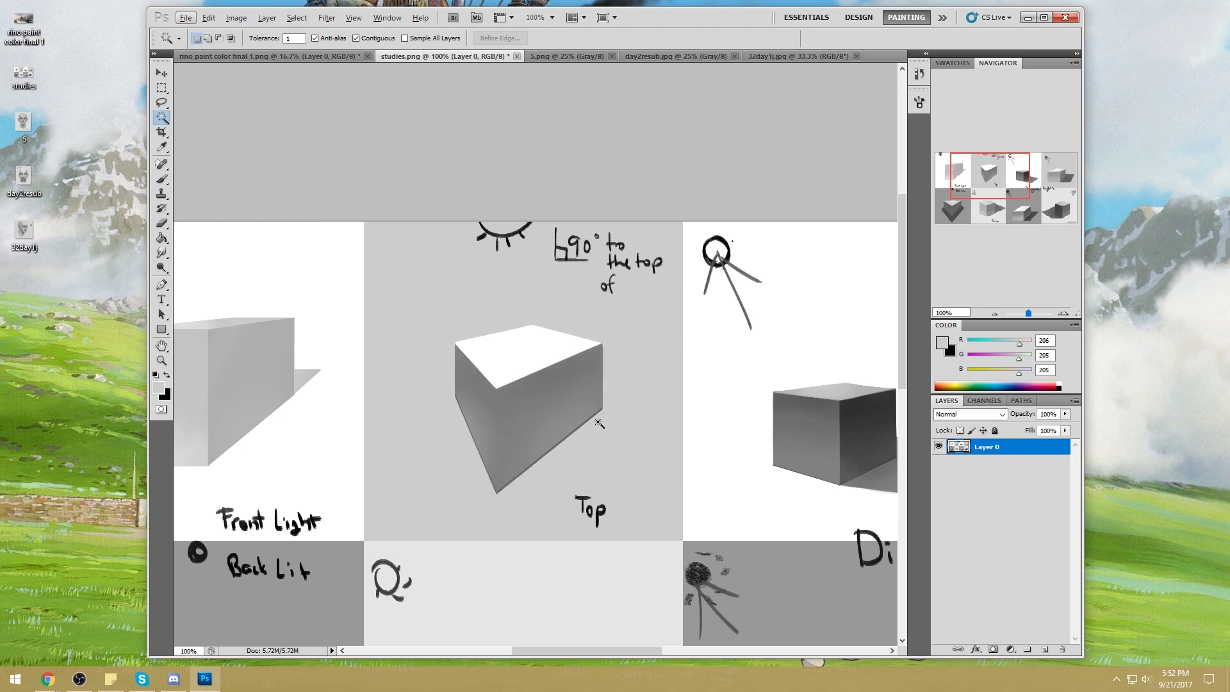
left_click(593, 424)
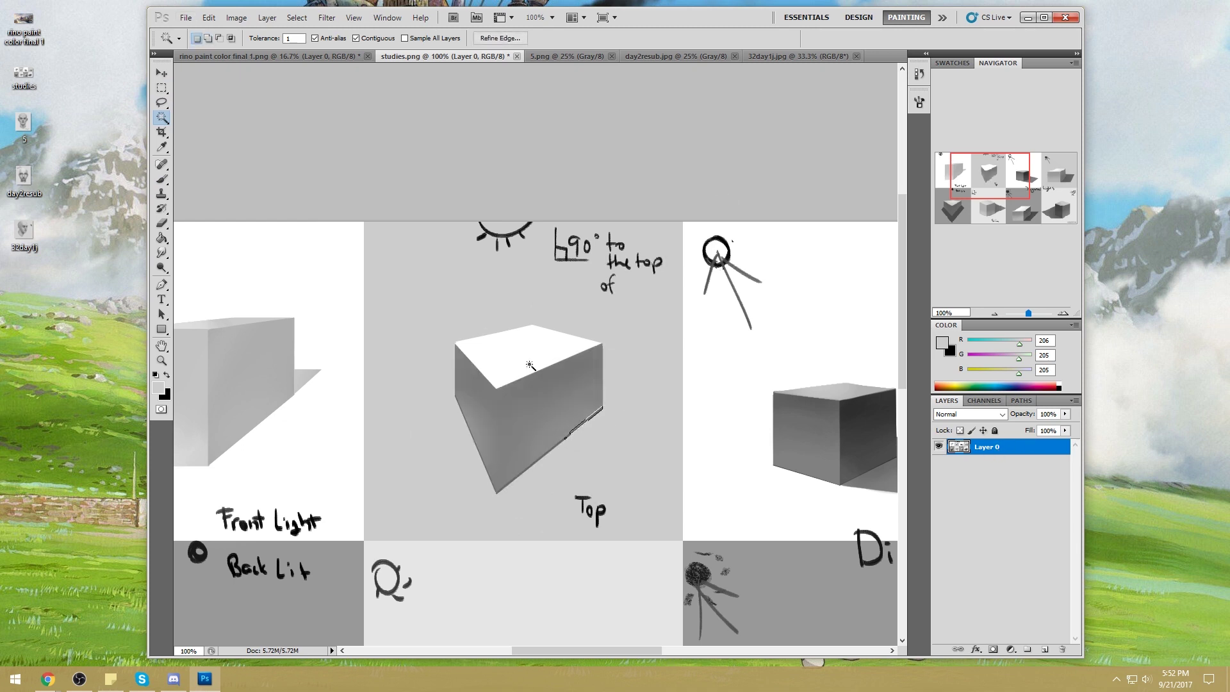
key("Return")
type("45")
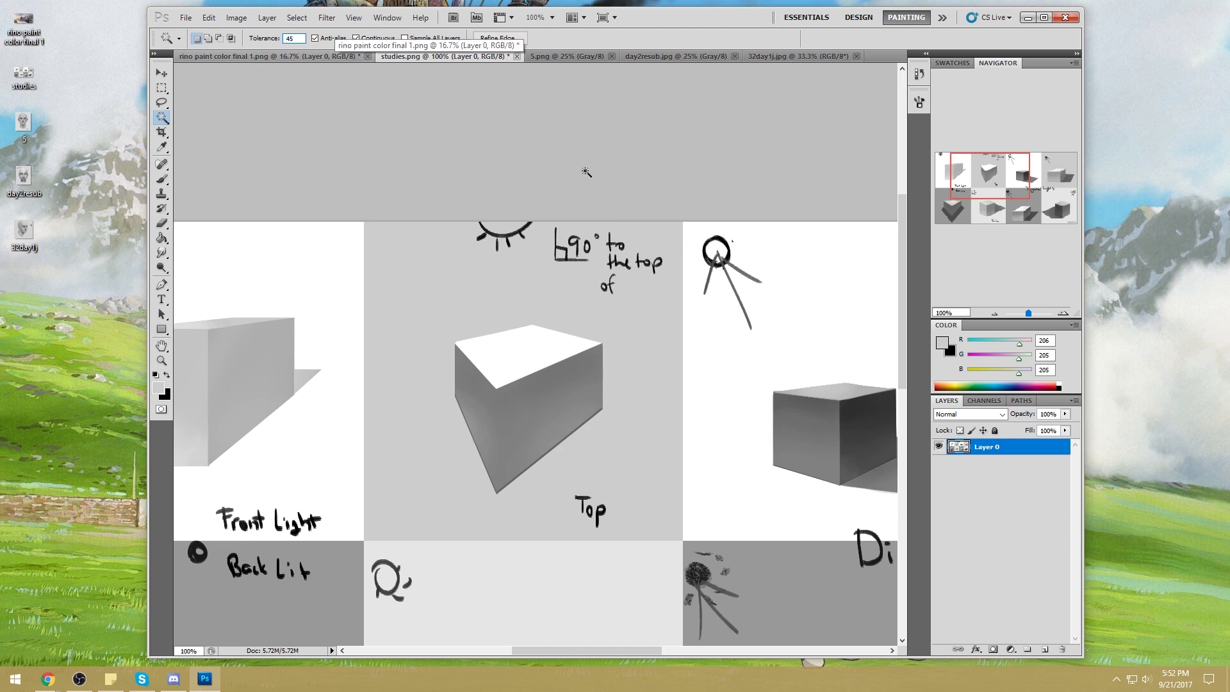
left_click(594, 422)
key("ctrl+d")
Step: Set Magic Wand Tolerance to 15 and select the thin strip along the cube's bottom edge
left_click(566, 370)
key("Return")
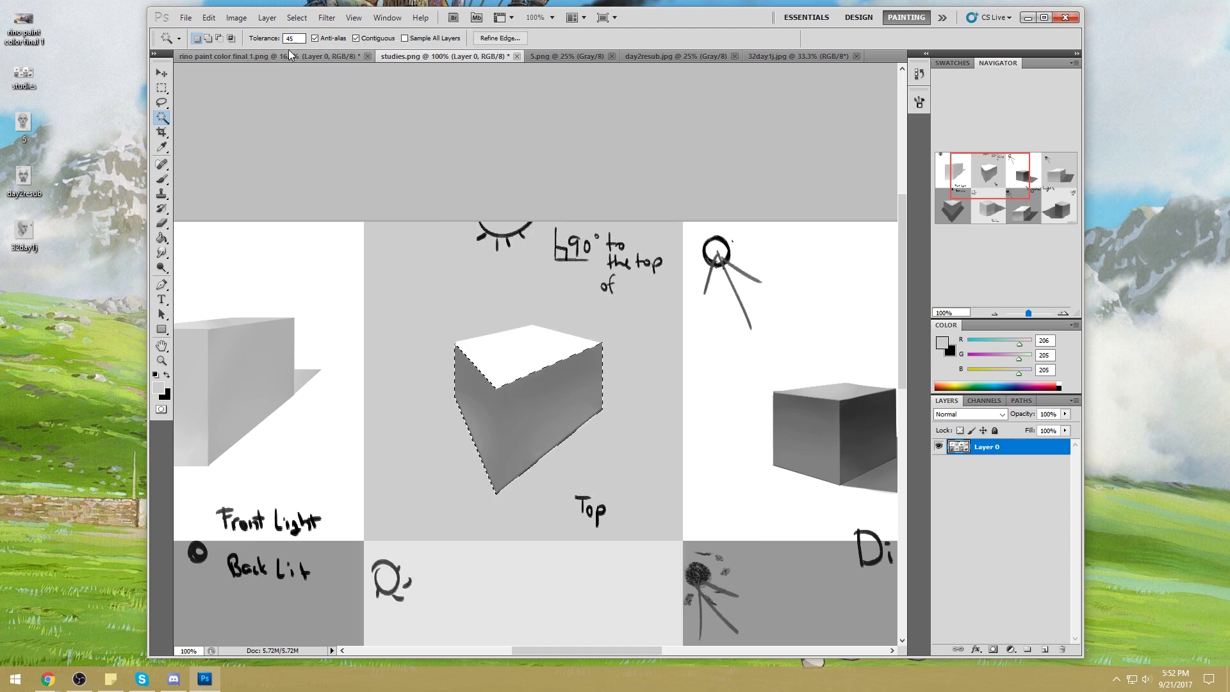
type("15")
key("ctrl+d")
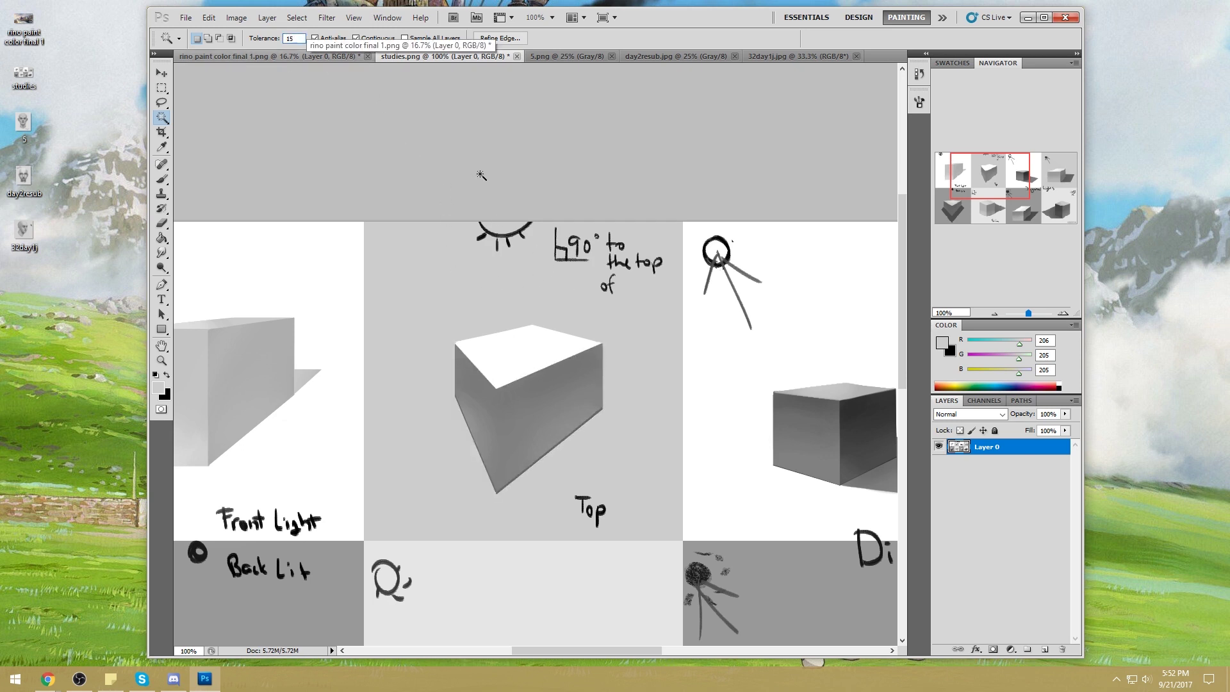
left_click(542, 459)
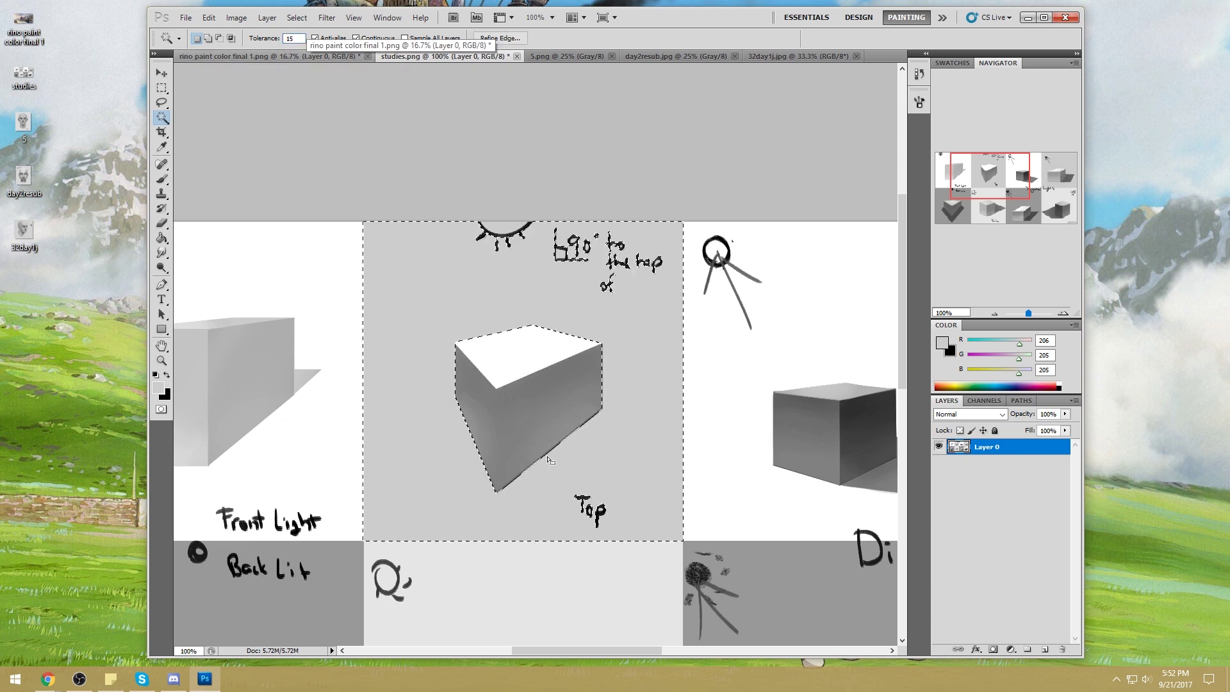
left_click(584, 420)
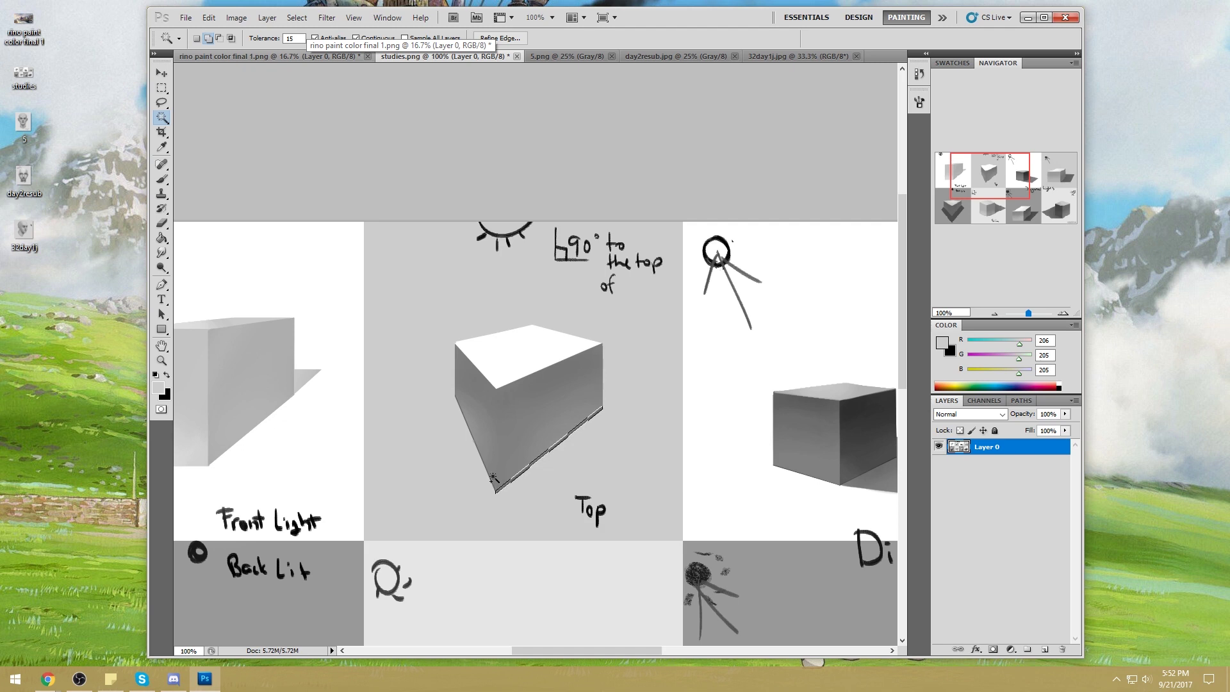
Step: Zoom into the cube's lower-left corner and add the left-edge strips to the selection
left_click(409, 401, "shift")
key("z")
left_click_drag(409, 401, 564, 490)
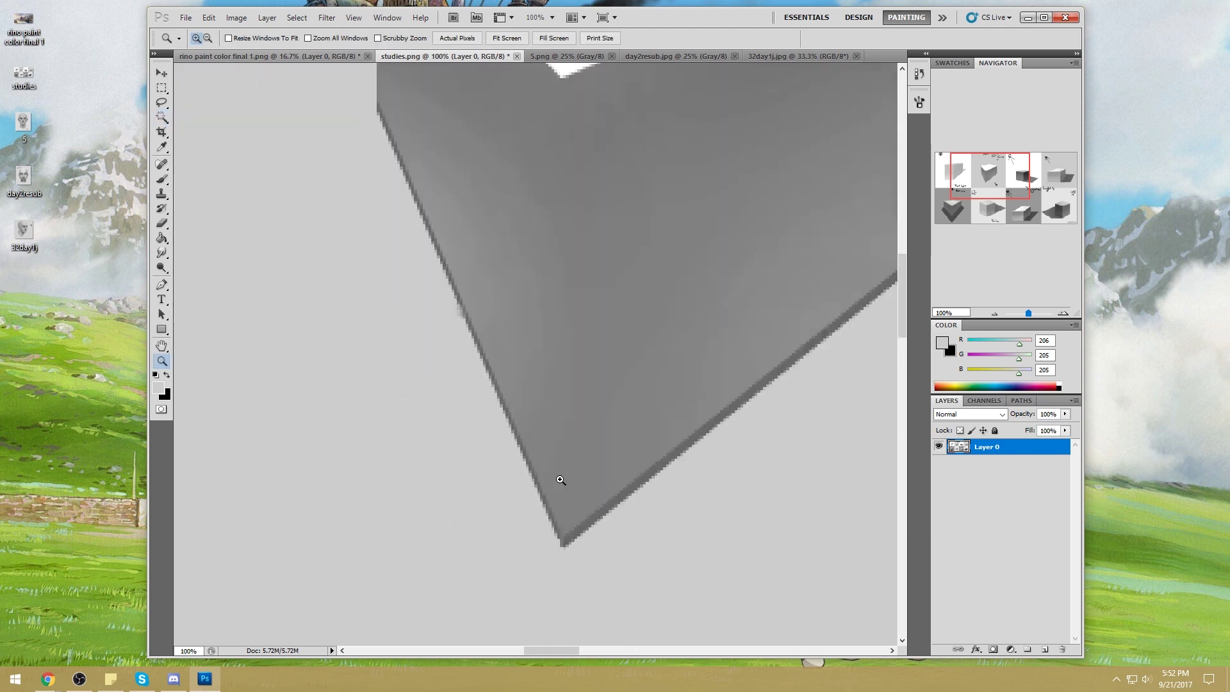
key("w")
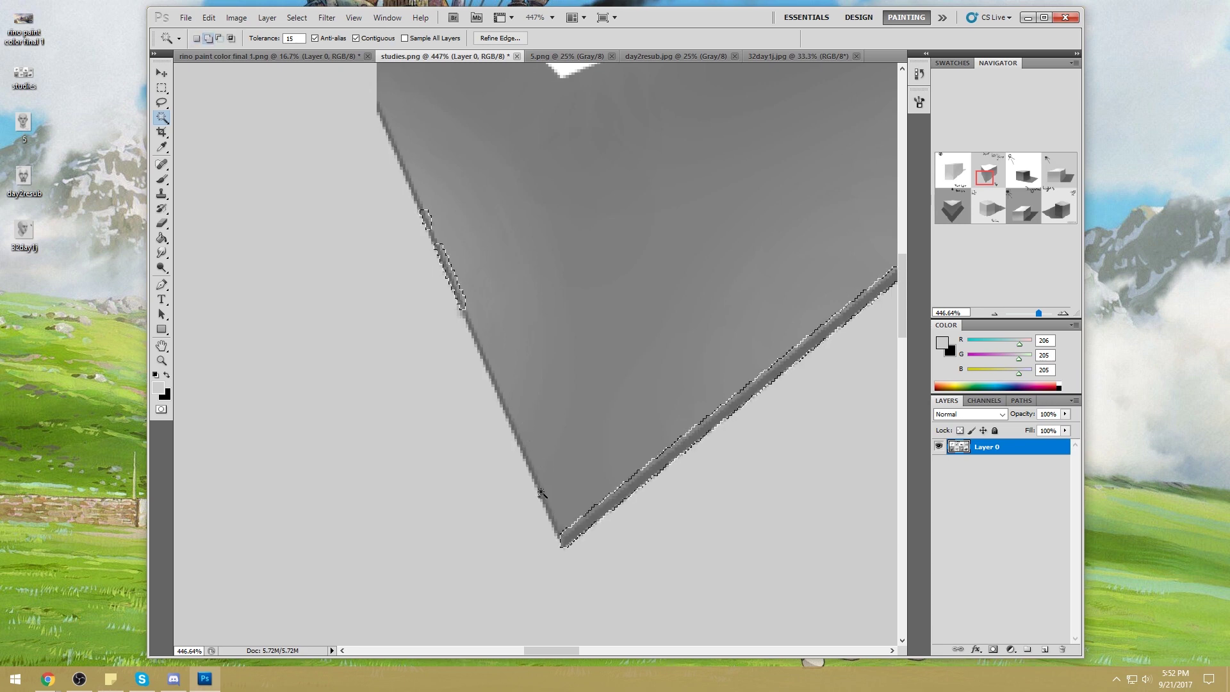
left_click(489, 372)
key("ctrl+z")
left_click(470, 329, "shift")
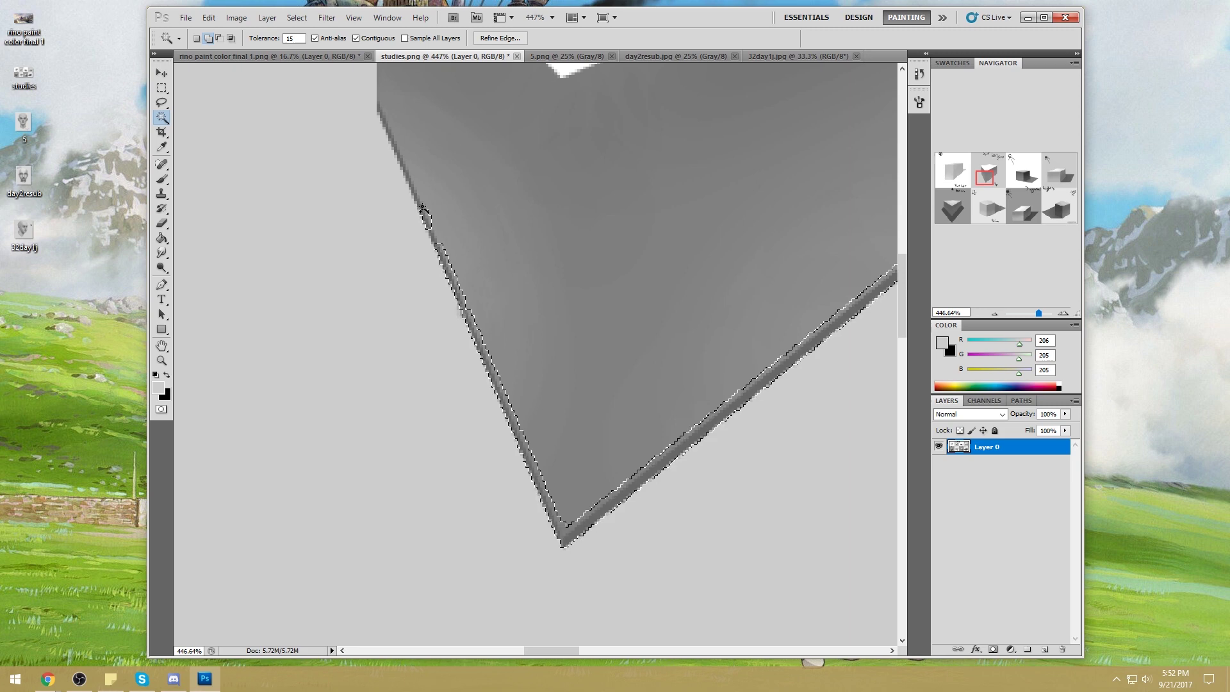
left_click(402, 154)
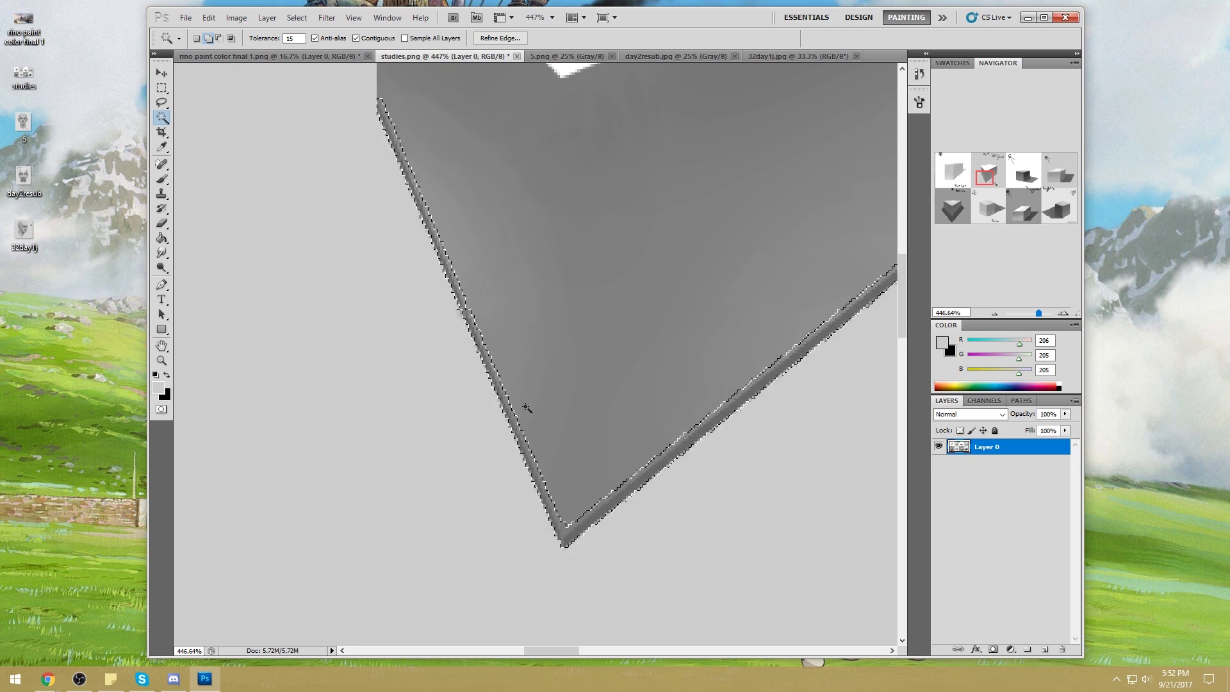
scroll(544, 428, "down", 5)
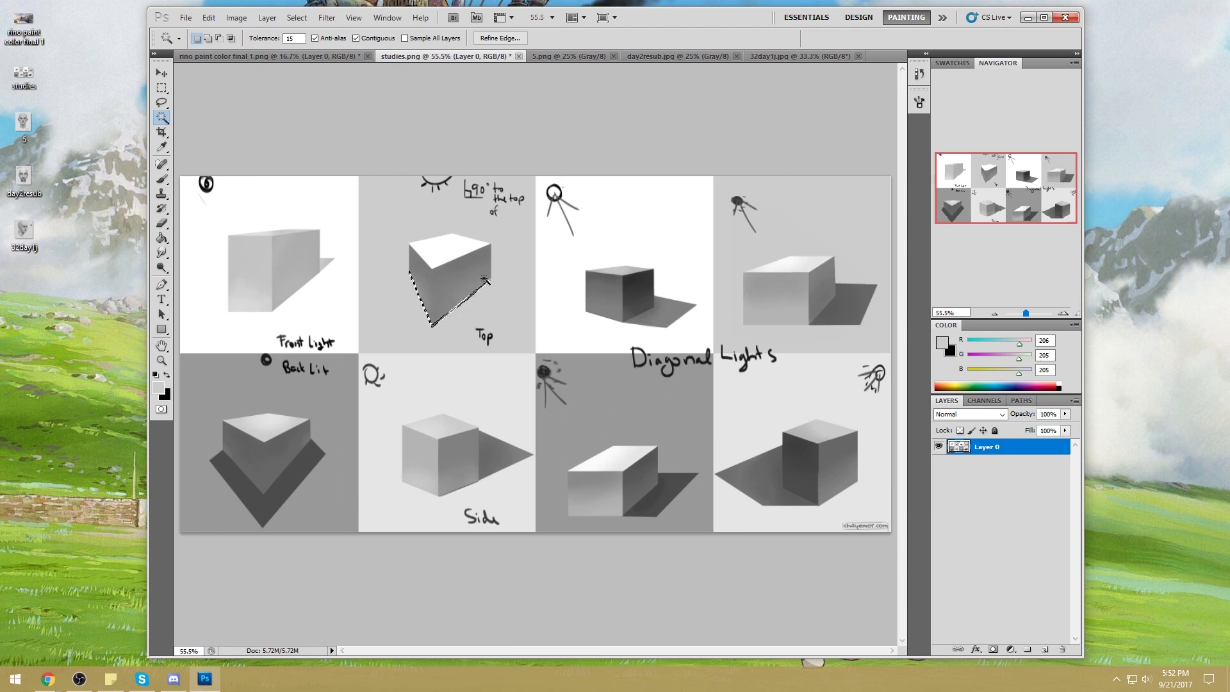
key("m")
right_click(529, 285)
Step: Invert and hide the selection, then set a 600 px Lighten brush at 39% opacity
left_click(556, 308)
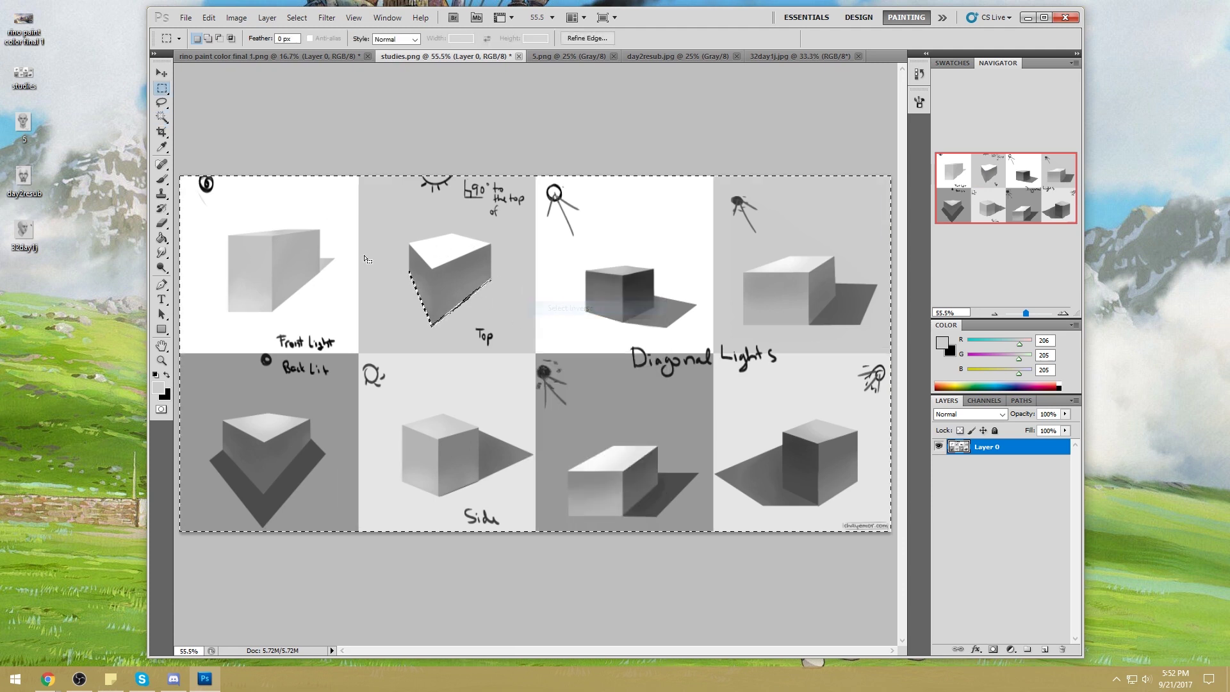
key("ctrl+h")
key("b")
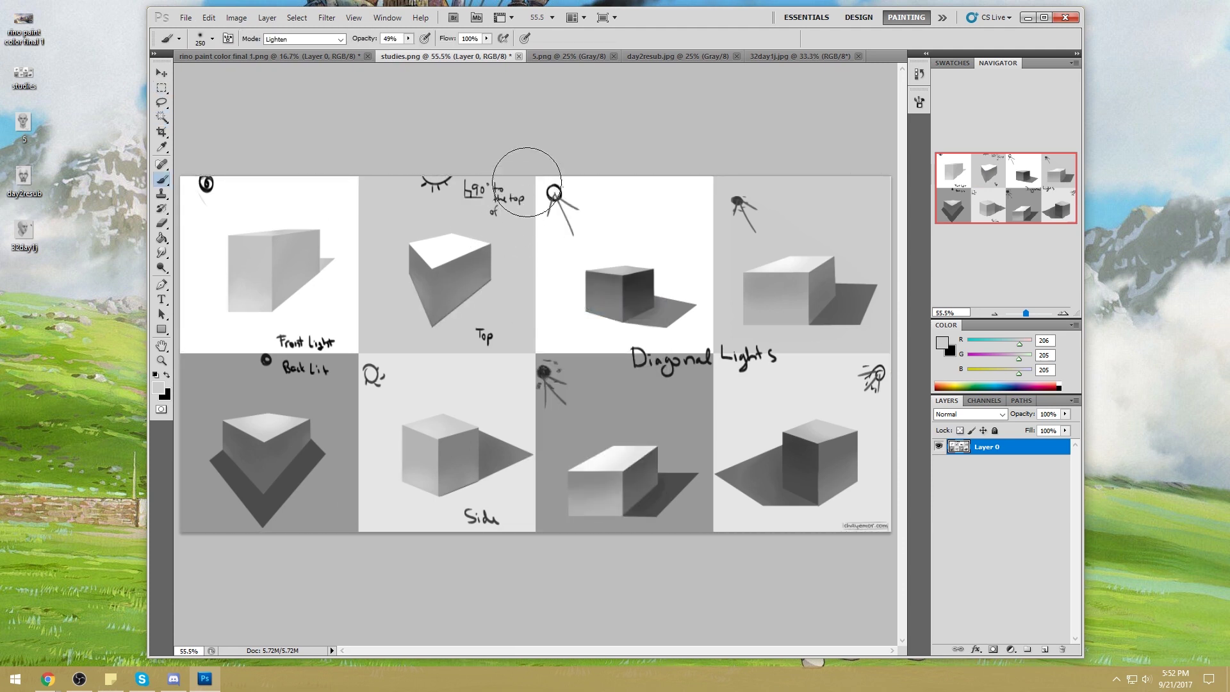
key("bracketright")
key("bracketright")
left_click_drag(408, 39, 403, 53)
left_click(337, 40)
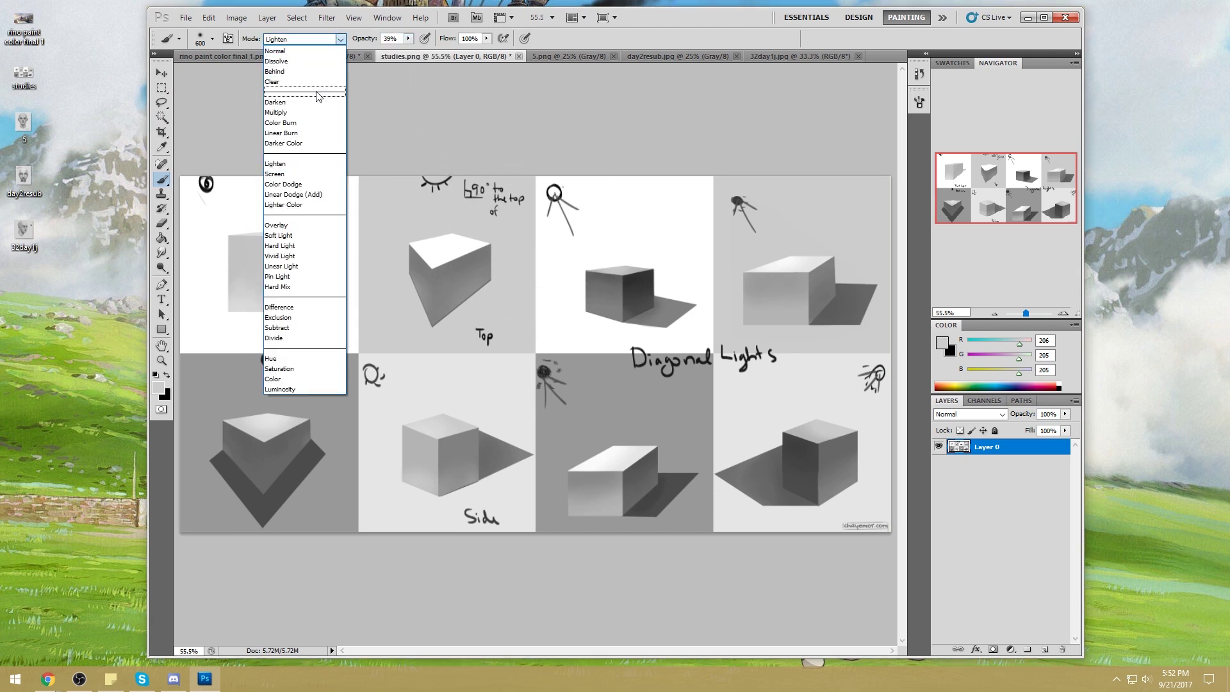
left_click(301, 164)
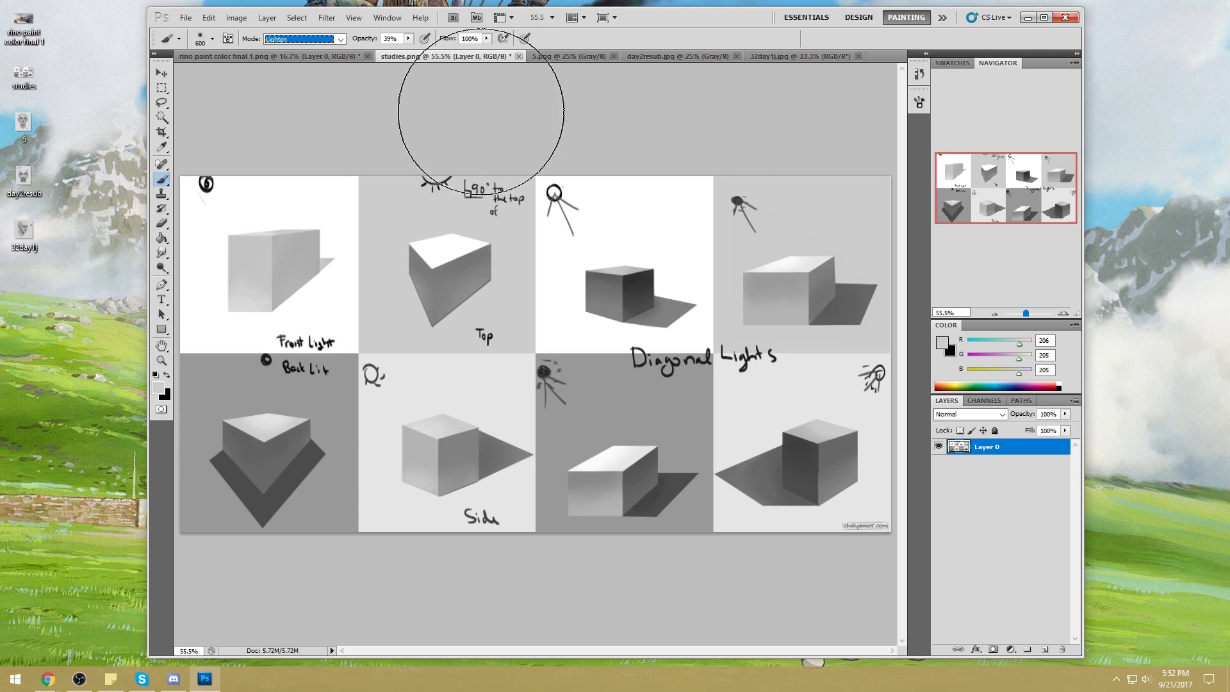
Step: Paint Lighten strokes over the Top cube's shadow and faces, undoing the last stroke
left_click(451, 253, "alt")
mouse_move(450, 253)
left_mouse_down()
mouse_move(476, 274)
mouse_move(449, 295)
mouse_move(417, 240)
left_mouse_up()
left_click(519, 250, "alt")
mouse_move(472, 253)
left_mouse_down()
mouse_move(433, 259)
mouse_move(419, 241)
mouse_move(487, 256)
mouse_move(405, 239)
left_mouse_up()
mouse_move(467, 329)
left_mouse_down()
mouse_move(426, 247)
mouse_move(431, 440)
left_mouse_up()
key("ctrl+z")
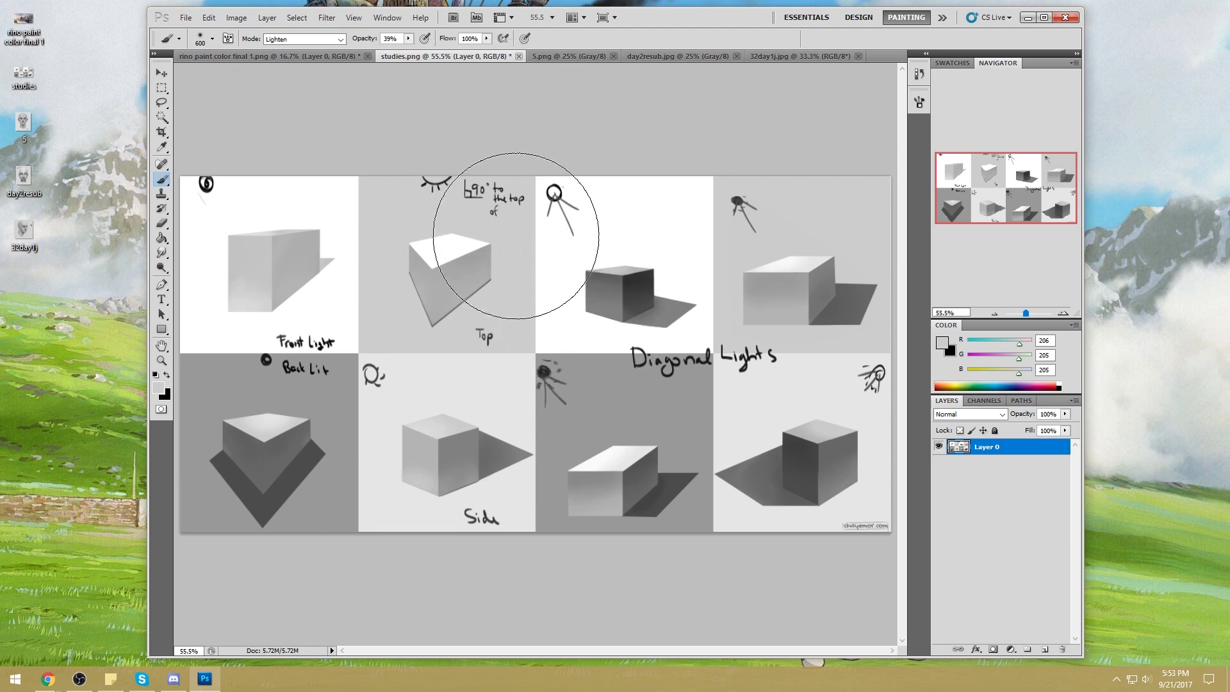
Step: Sample a mid grey from the Top cube and start a Polygonal Lasso outline of its left face
left_click(442, 280, "alt")
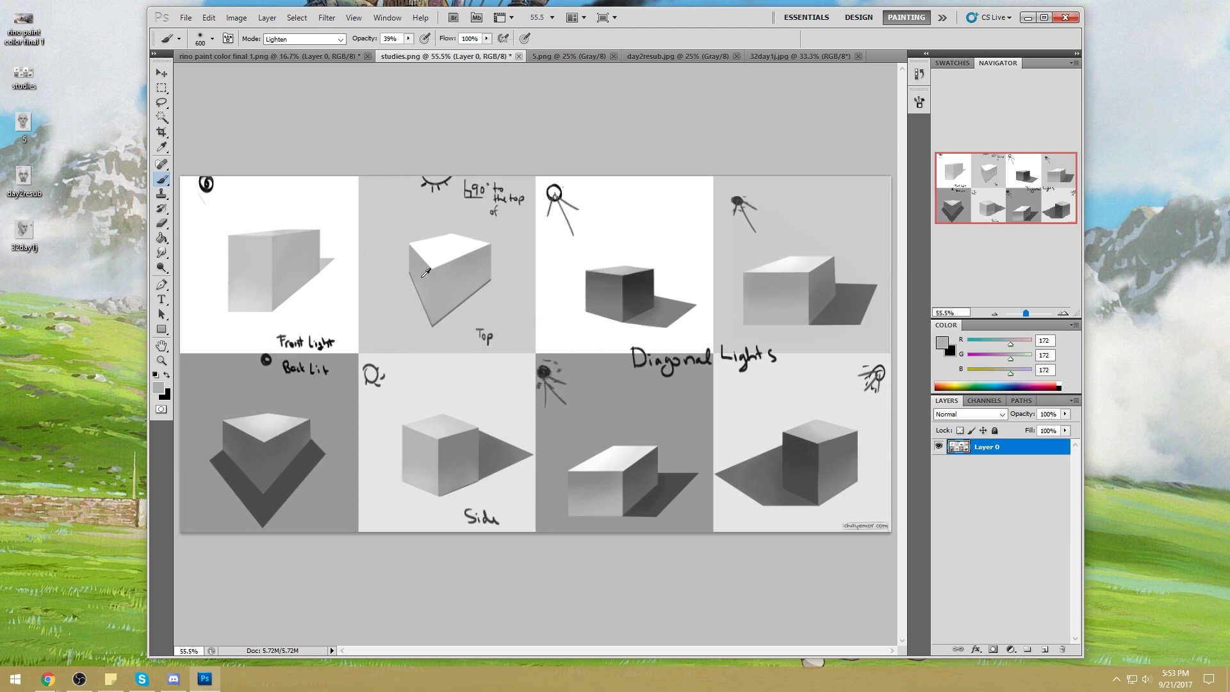
left_click(434, 274, "alt")
left_click_drag(161, 103, 205, 117)
left_click(443, 150)
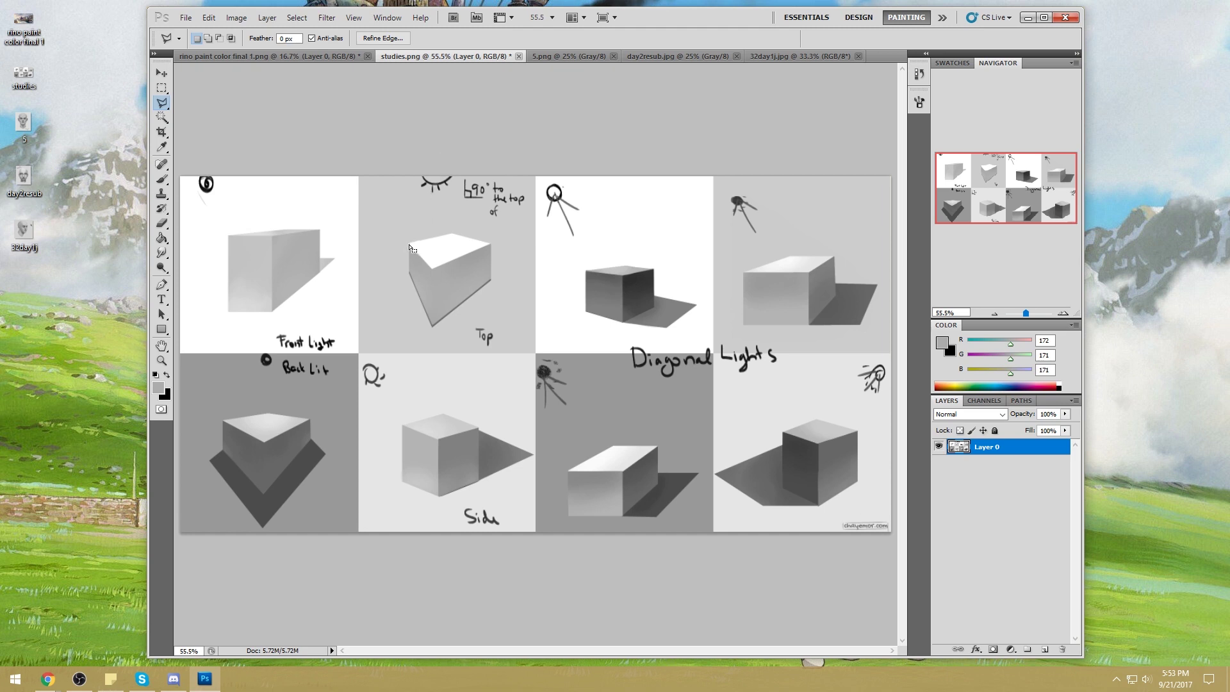
Step: Outline the Top cube's left face with the Polygonal Lasso and fill it with the foreground grey
key("m")
right_click(422, 219)
key("Escape")
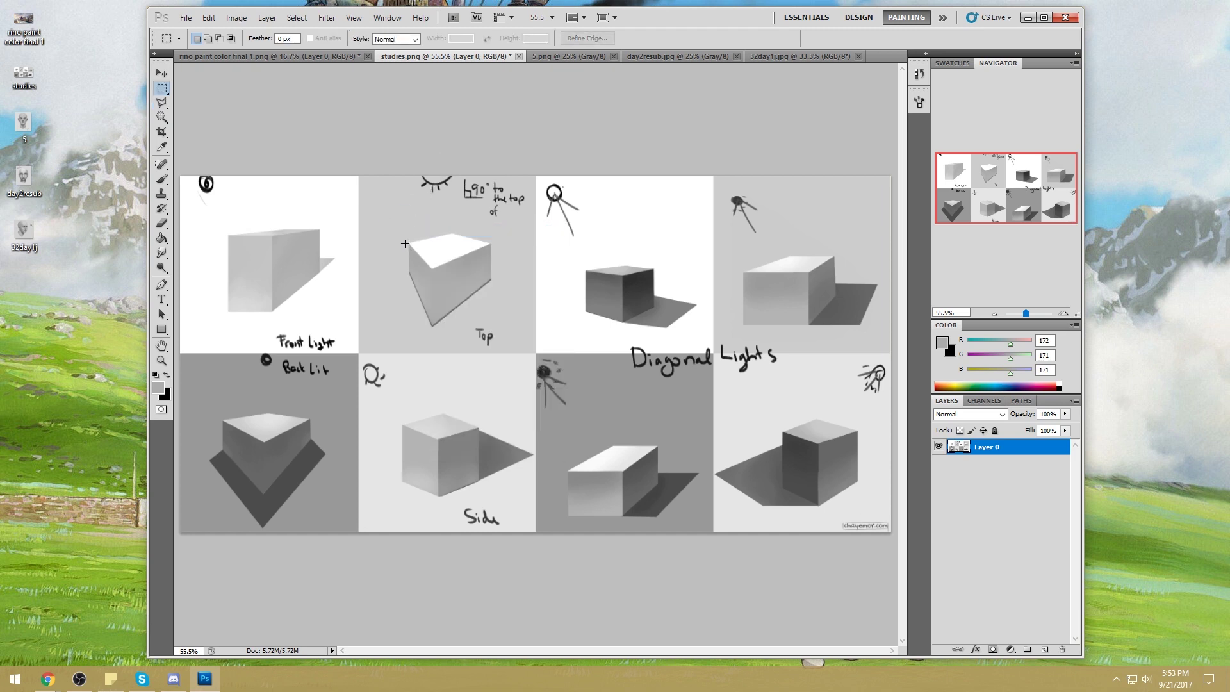
left_click(165, 101)
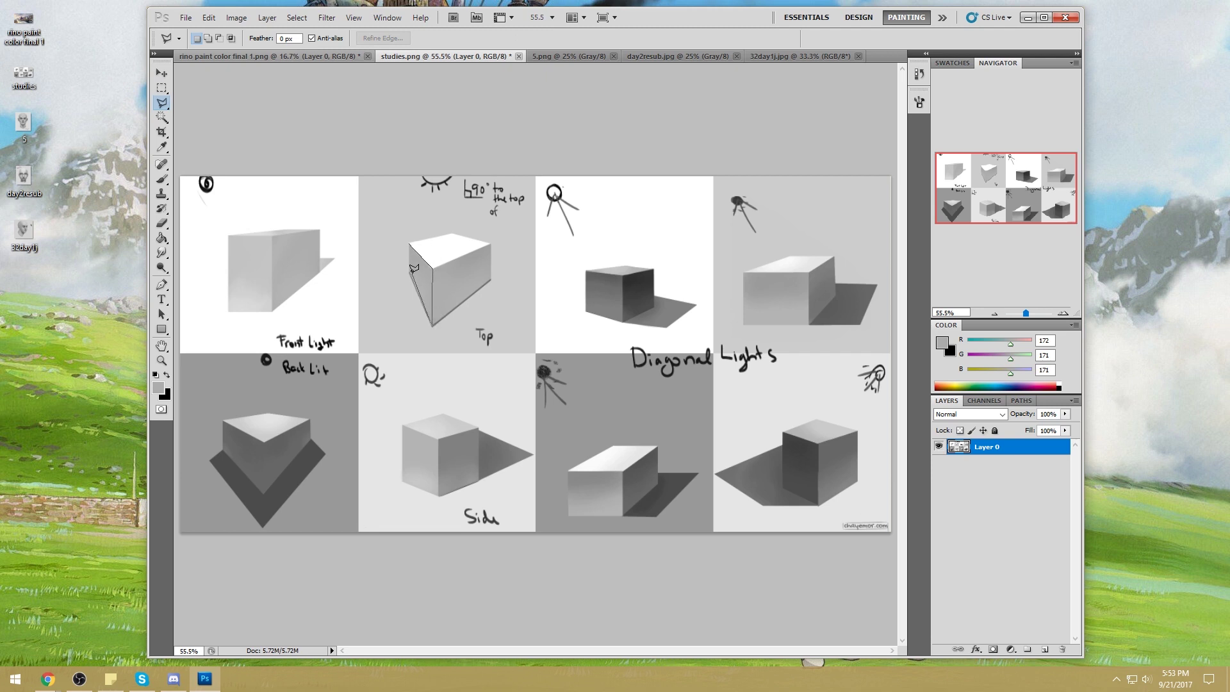
left_click(410, 242)
key("alt+BackSpace")
key("ctrl+d")
Step: Set the brush to 18% opacity in Lighten mode, sample the cell grey, and shrink it to 175
key("b")
left_click(438, 254, "alt")
left_click(407, 38)
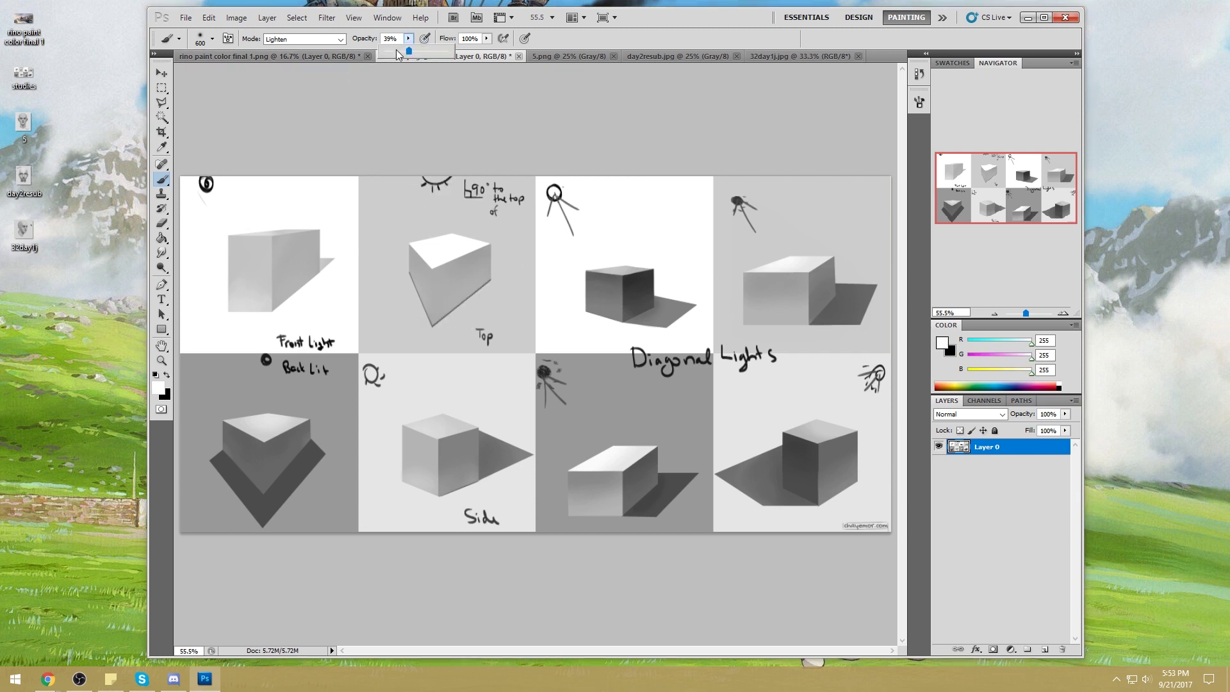
left_click_drag(397, 54, 383, 55)
left_click(301, 39)
left_click(298, 134)
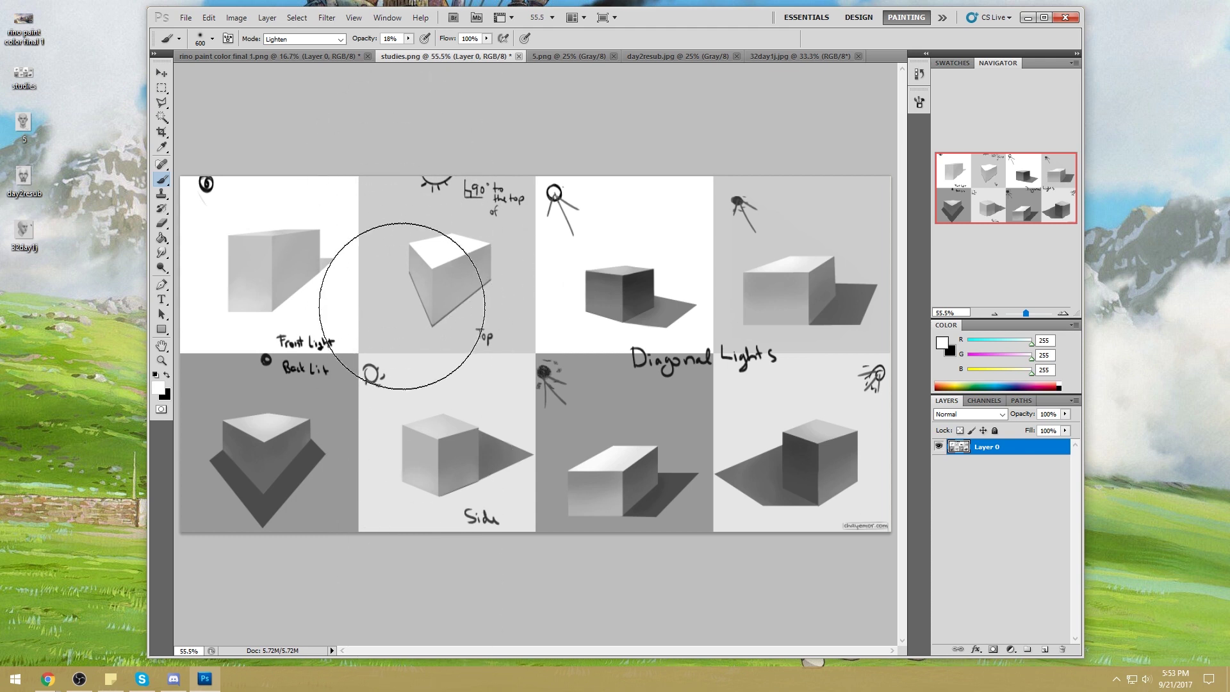
left_click(402, 296, "alt")
key("bracketleft")
key("bracketleft")
key("bracketleft")
key("bracketleft")
key("bracketleft")
key("bracketleft")
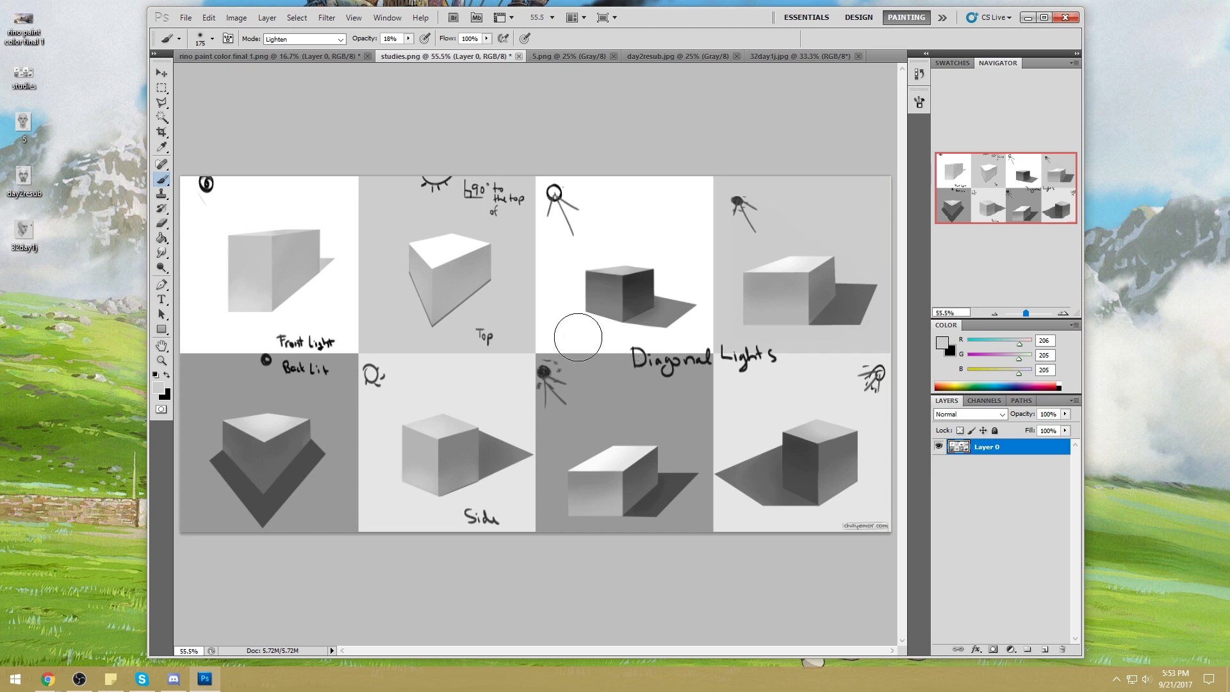
Step: Select the Top cube's top face with the Magic Wand at Tolerance 1
left_click(161, 117)
left_click(452, 266)
double_click(293, 38)
type("1")
left_click(347, 107)
left_click(455, 268)
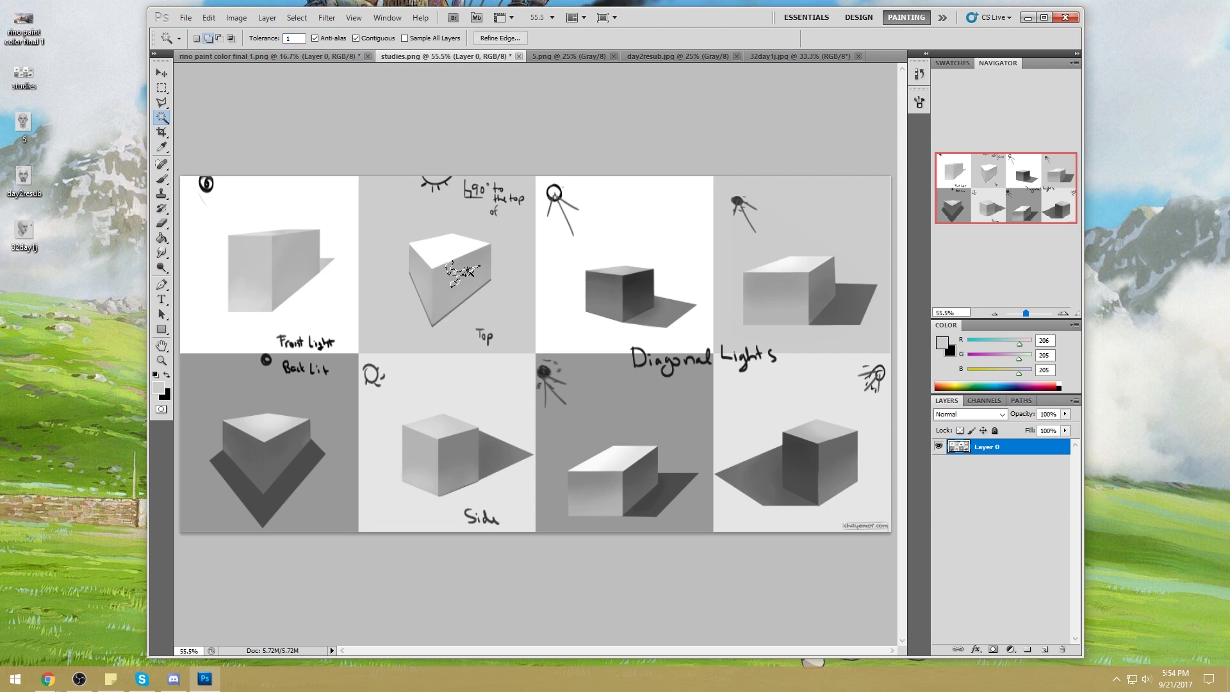
Step: Deselect, sample greys and white, and try a Lighten stroke over the third panel's cube, then undo it
left_click(276, 69)
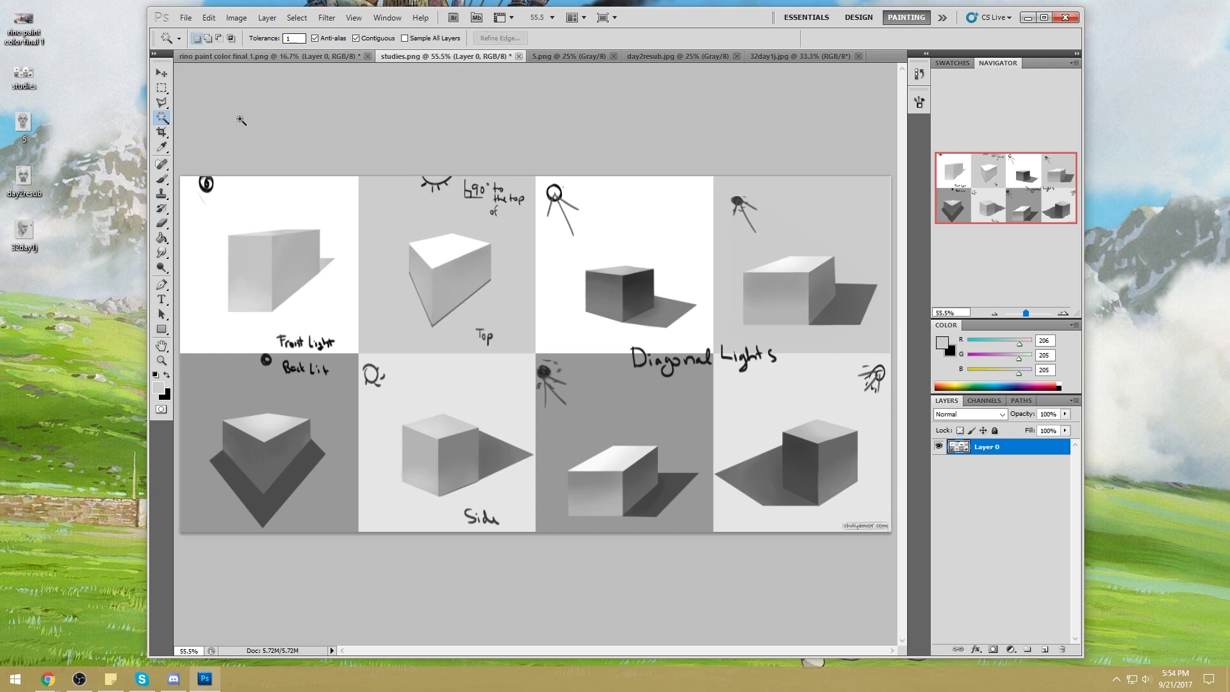
key("b")
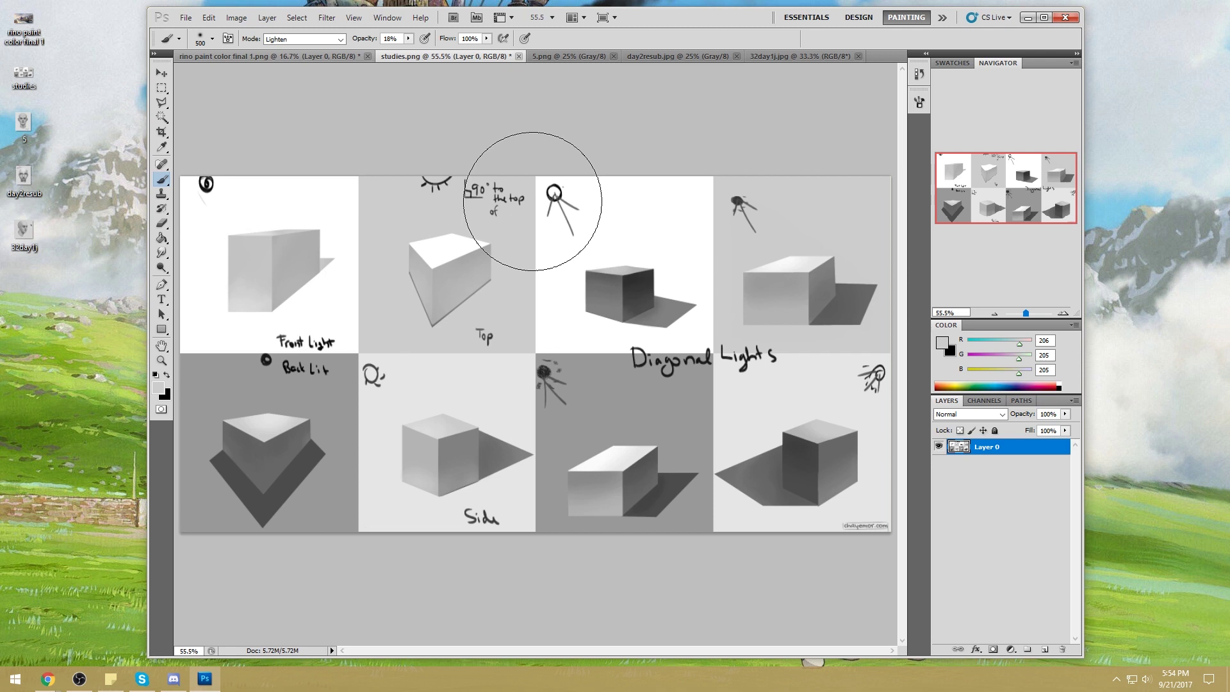
left_click(439, 270, "alt")
left_click(450, 269, "alt")
left_click(630, 239, "alt")
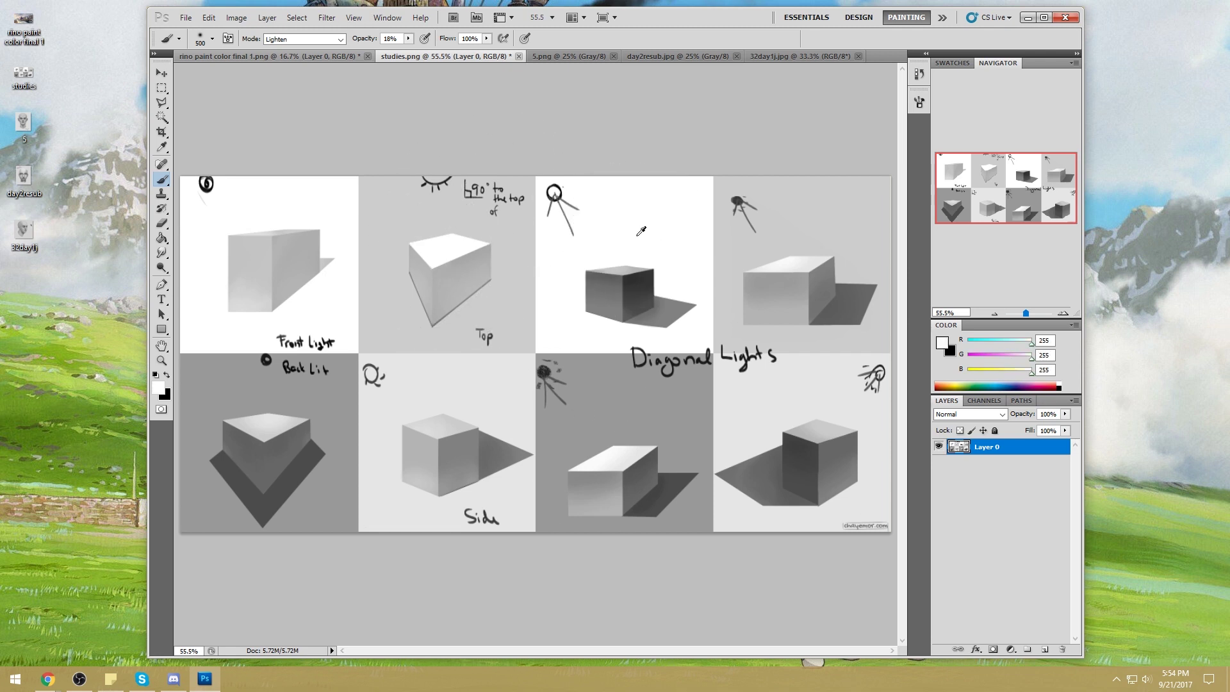
mouse_move(651, 282)
left_mouse_down()
mouse_move(664, 304)
mouse_move(563, 233)
mouse_move(640, 266)
left_mouse_up()
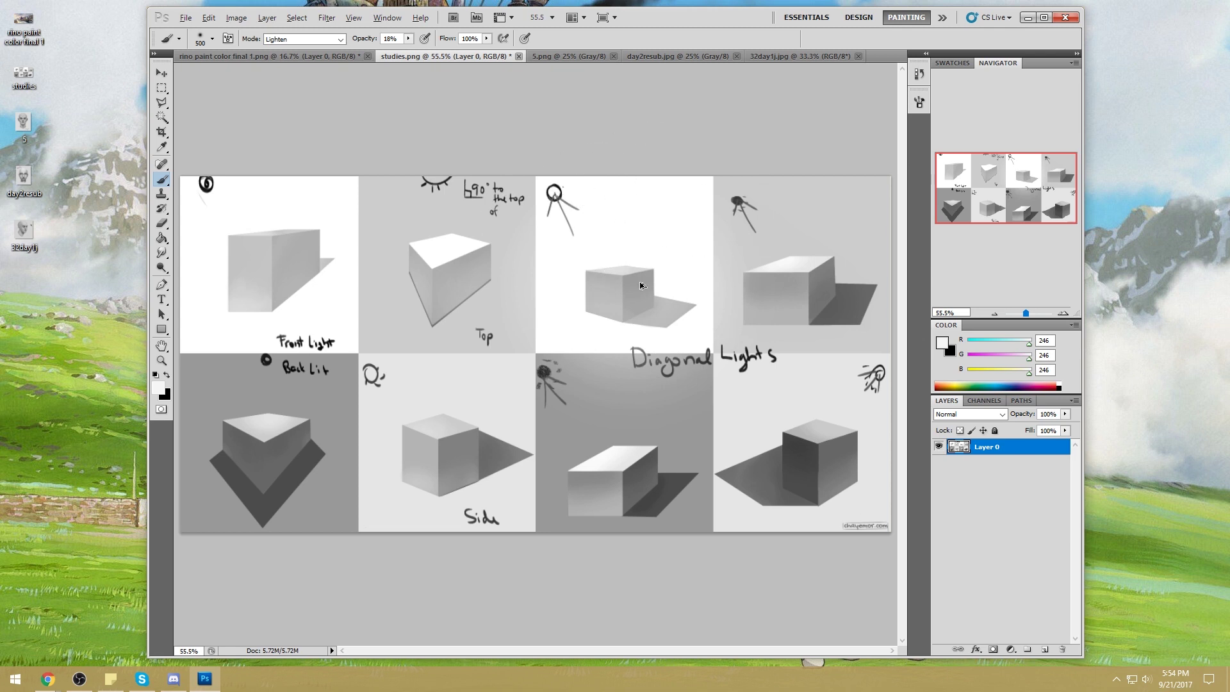
key("ctrl+z")
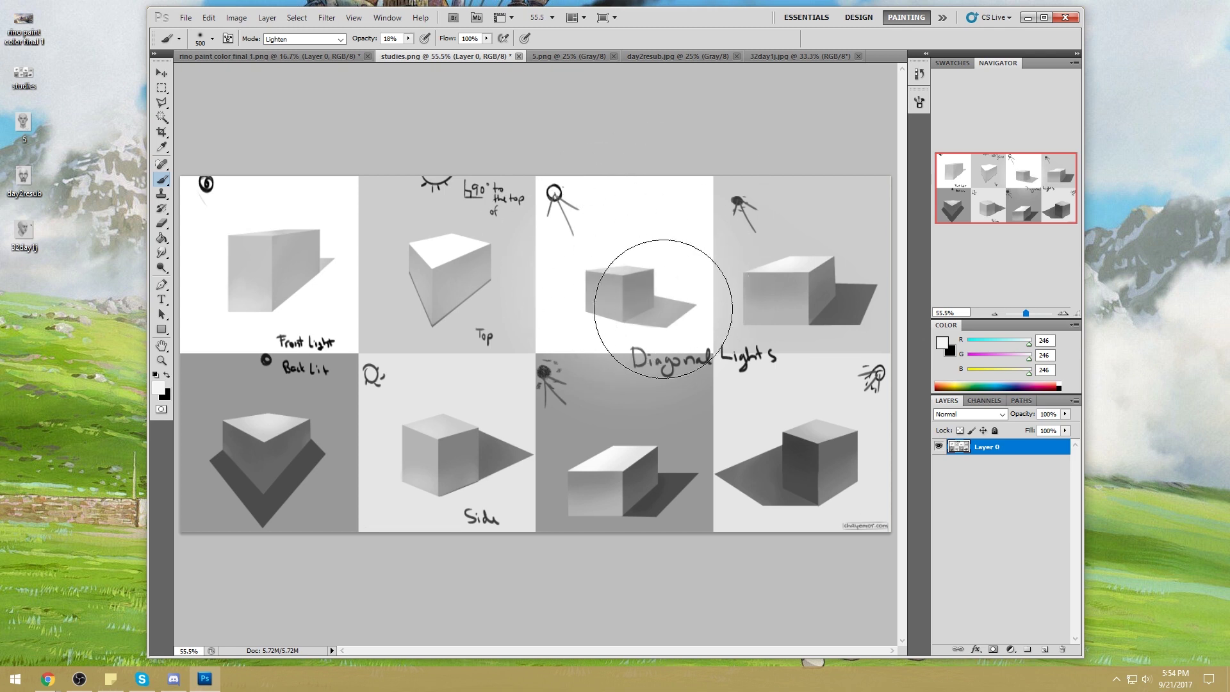
Step: Resample white and shadow greys near the third cube, ending on a grey of 188
left_click(581, 318, "alt")
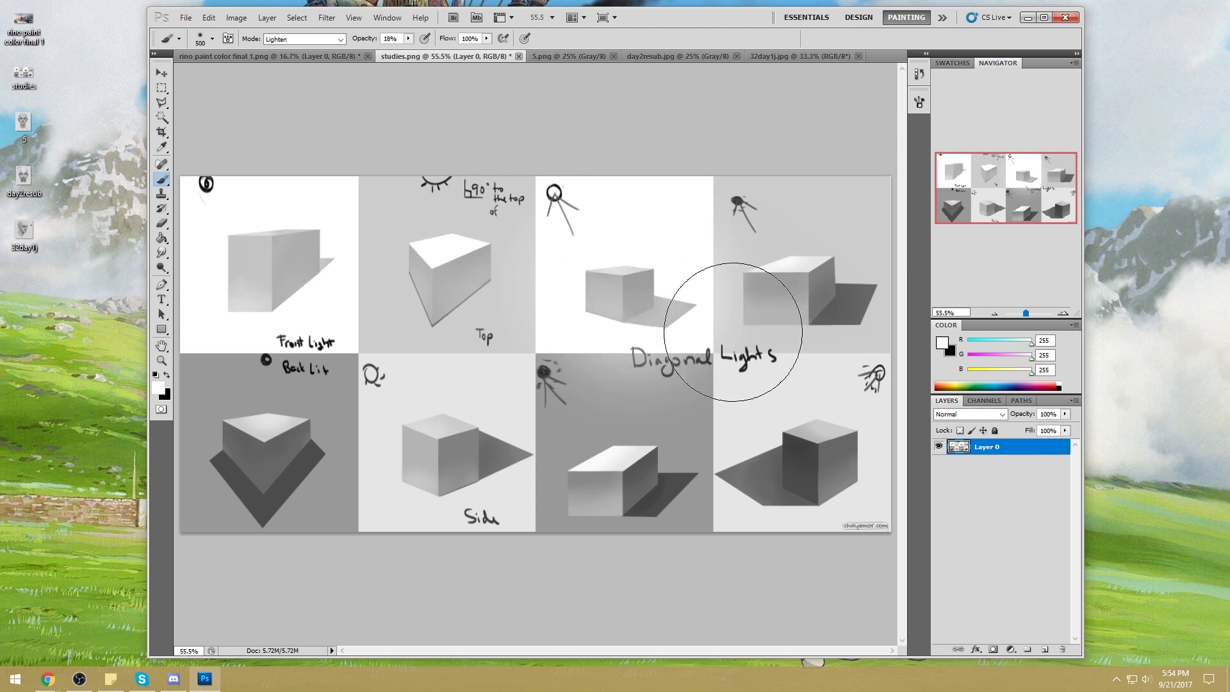
left_click(678, 318, "alt")
left_click_drag(681, 314, 561, 365)
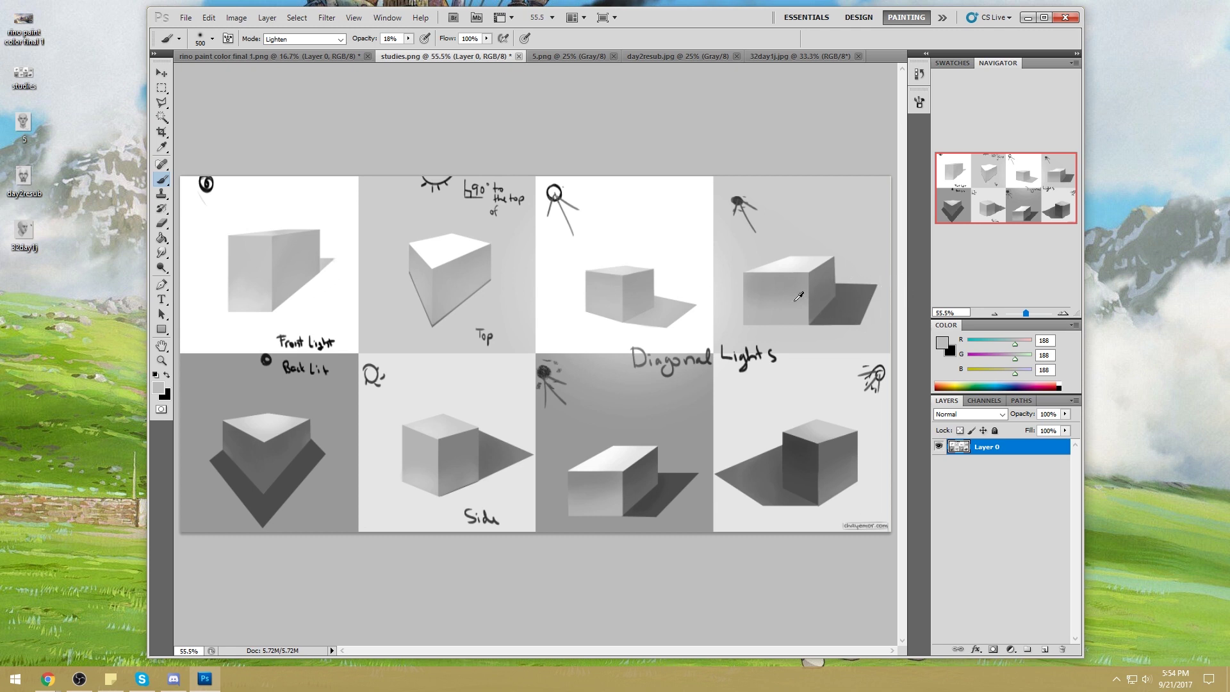
key("l")
right_click(162, 105)
left_click(205, 102)
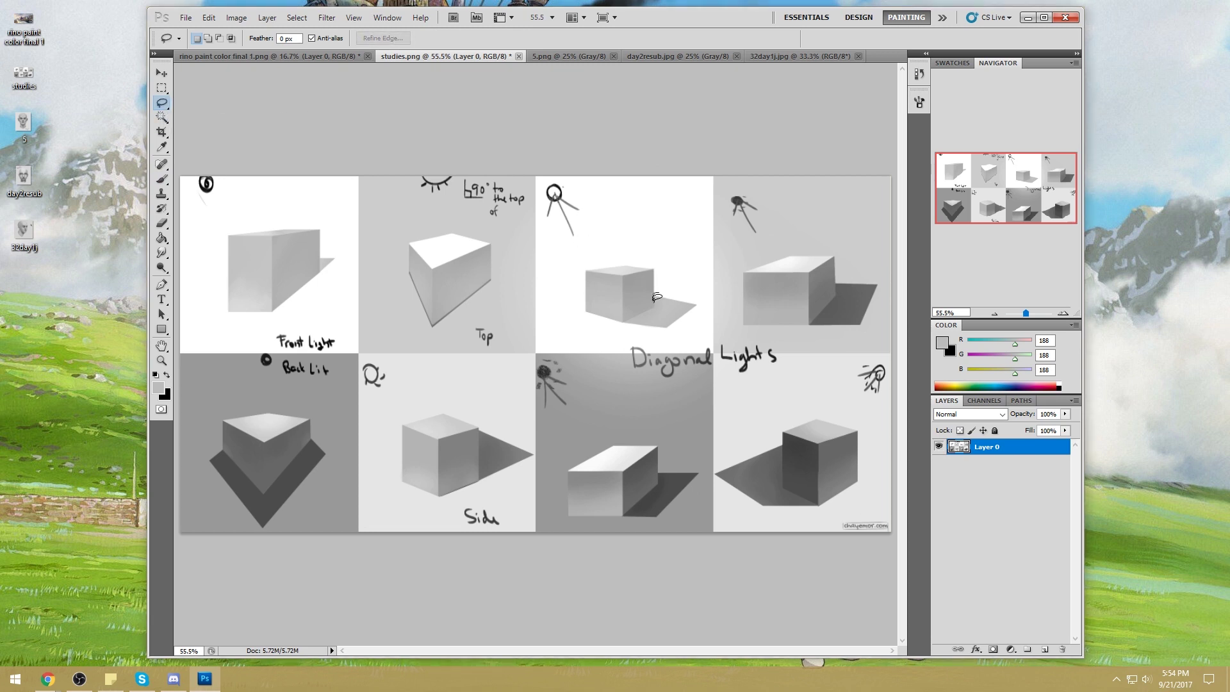
Step: Lasso the third cube's shadow, copy it to a new layer, and apply a Gaussian Blur
left_click_drag(671, 284, 656, 289)
key("ctrl+j")
key("v")
left_click(325, 18)
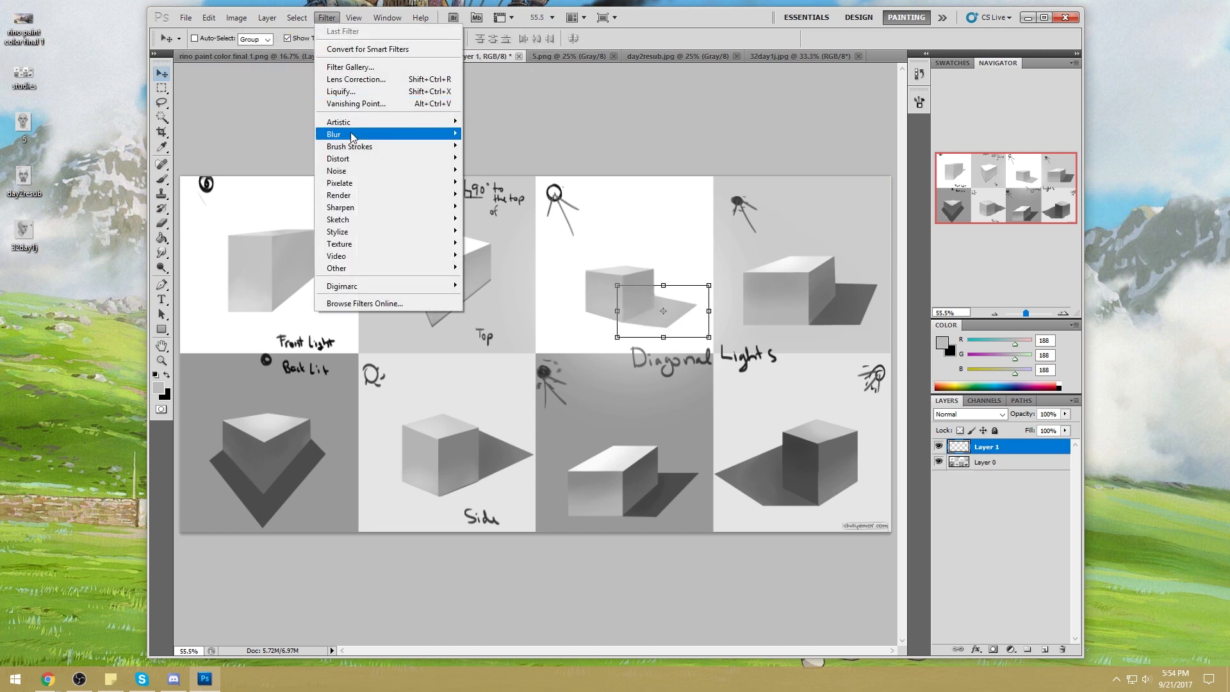
mouse_move(340, 134)
left_click(278, 184)
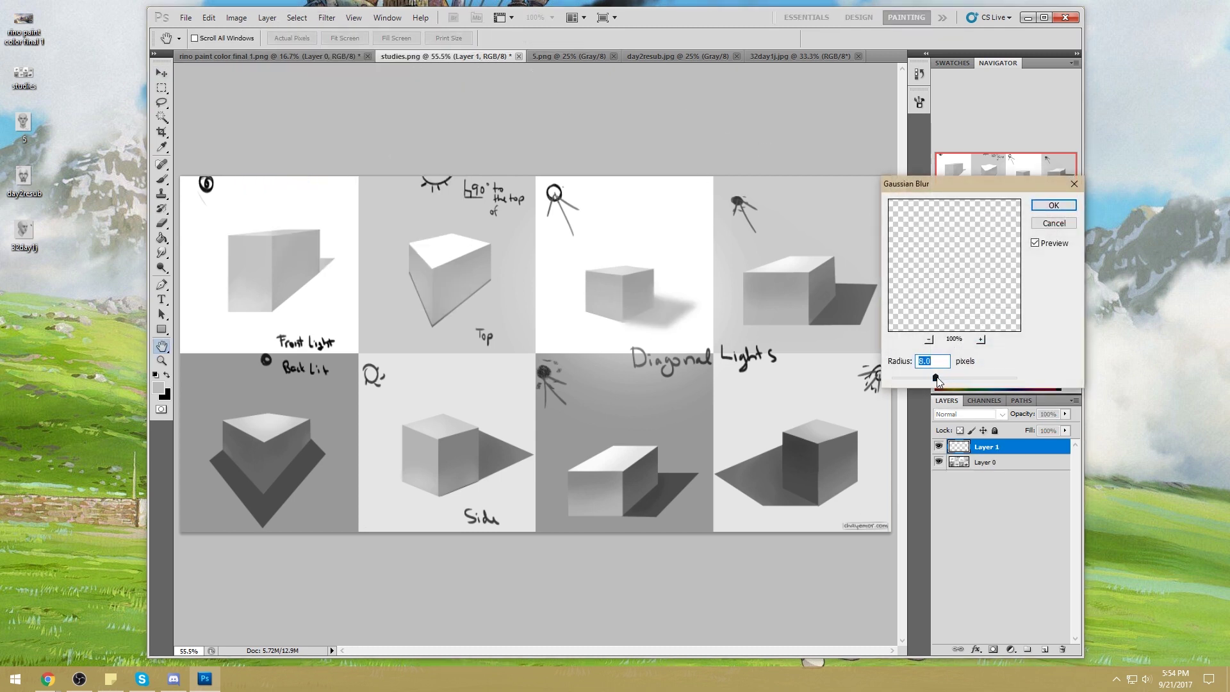
left_click(1062, 208)
Step: Set up the Eraser with a 100 px round brush and zoom in on the third cube panel
key("l")
right_click(672, 267)
key("Escape")
key("e")
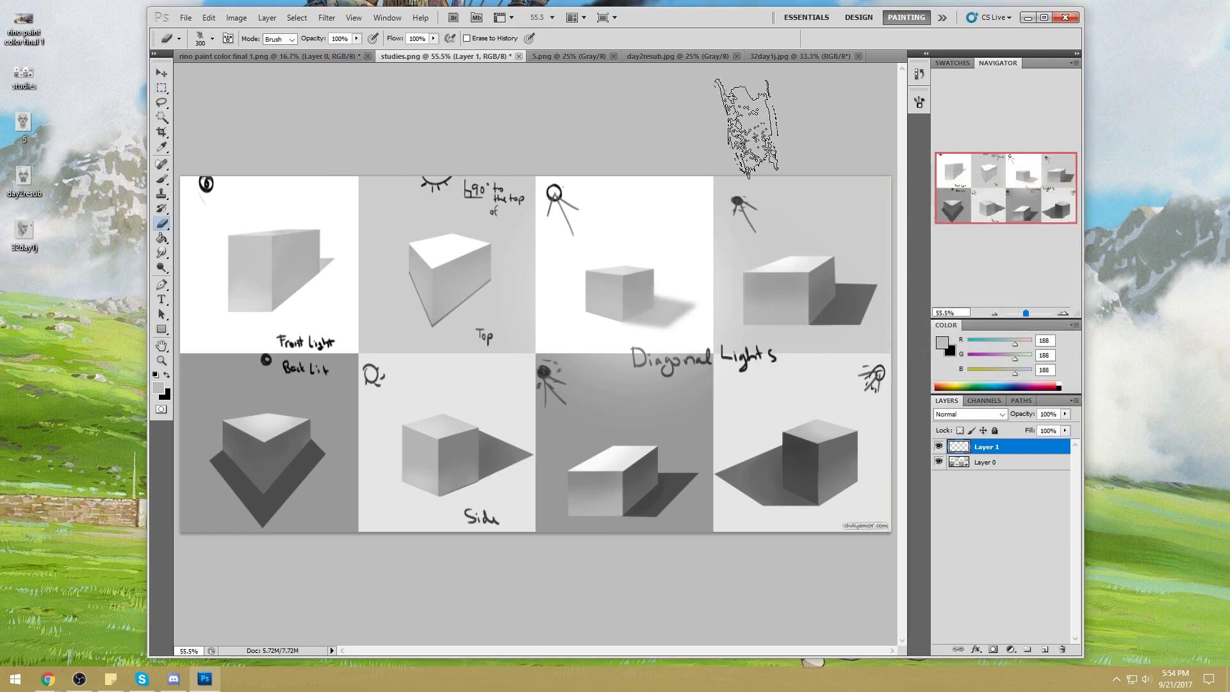
right_click(655, 108)
left_click(819, 327)
left_click(749, 102)
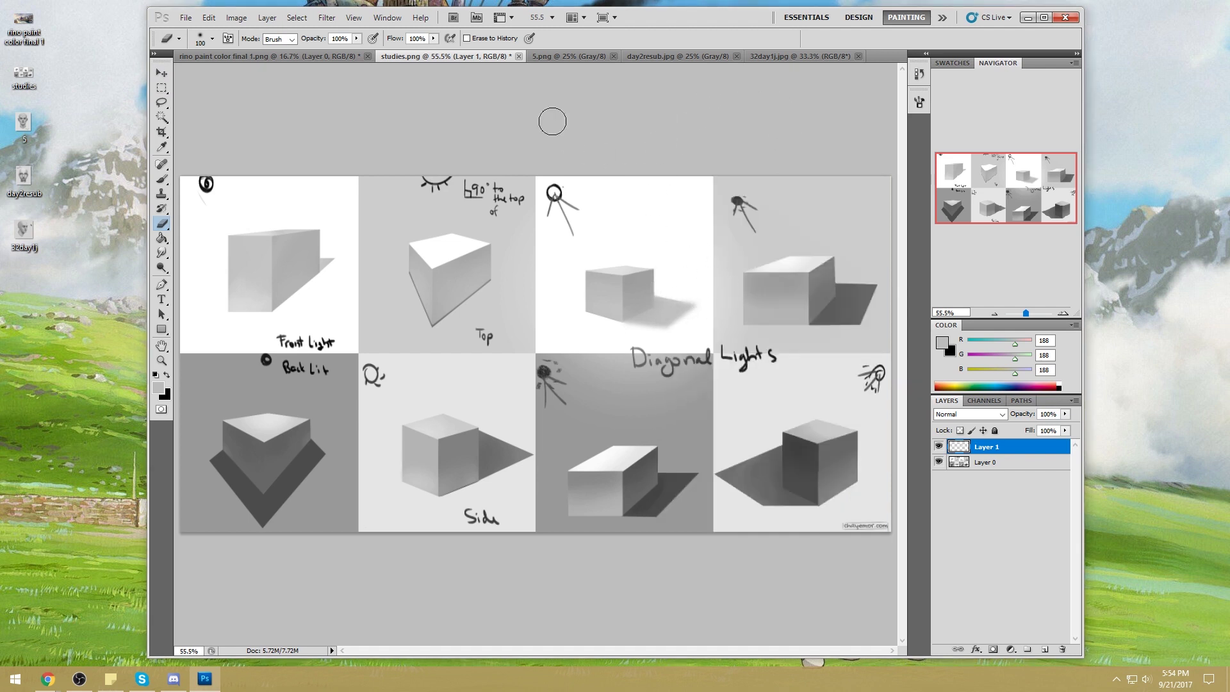
key("z")
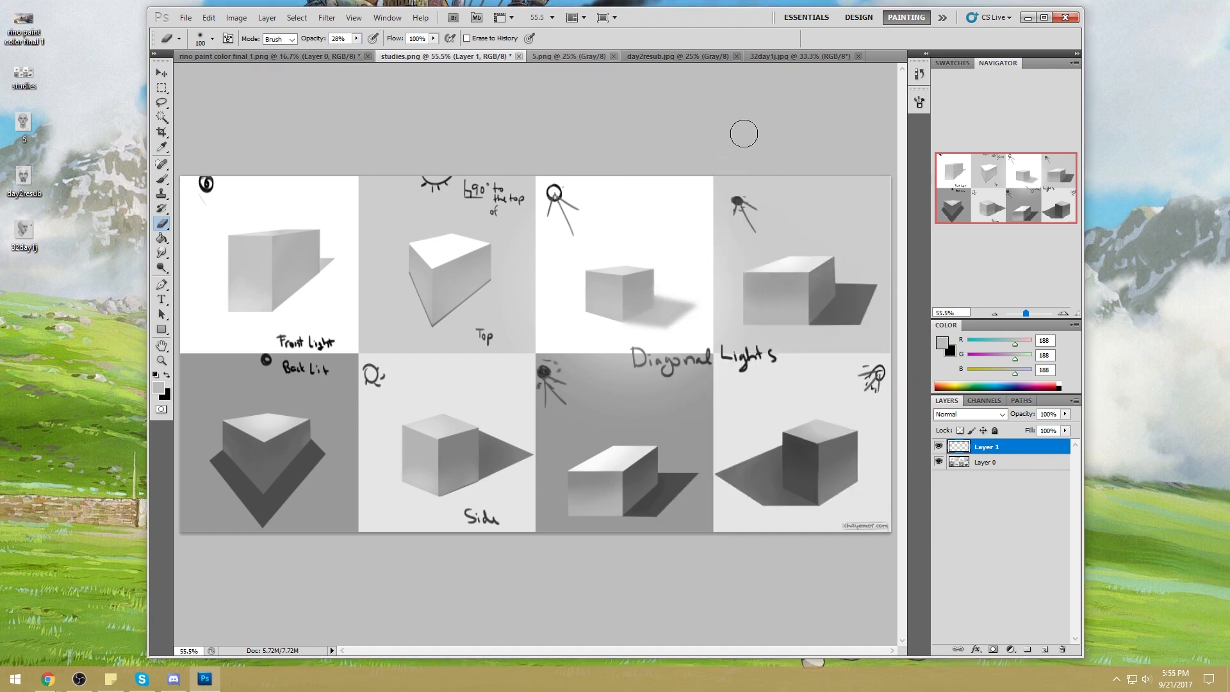
left_click_drag(602, 274, 771, 374)
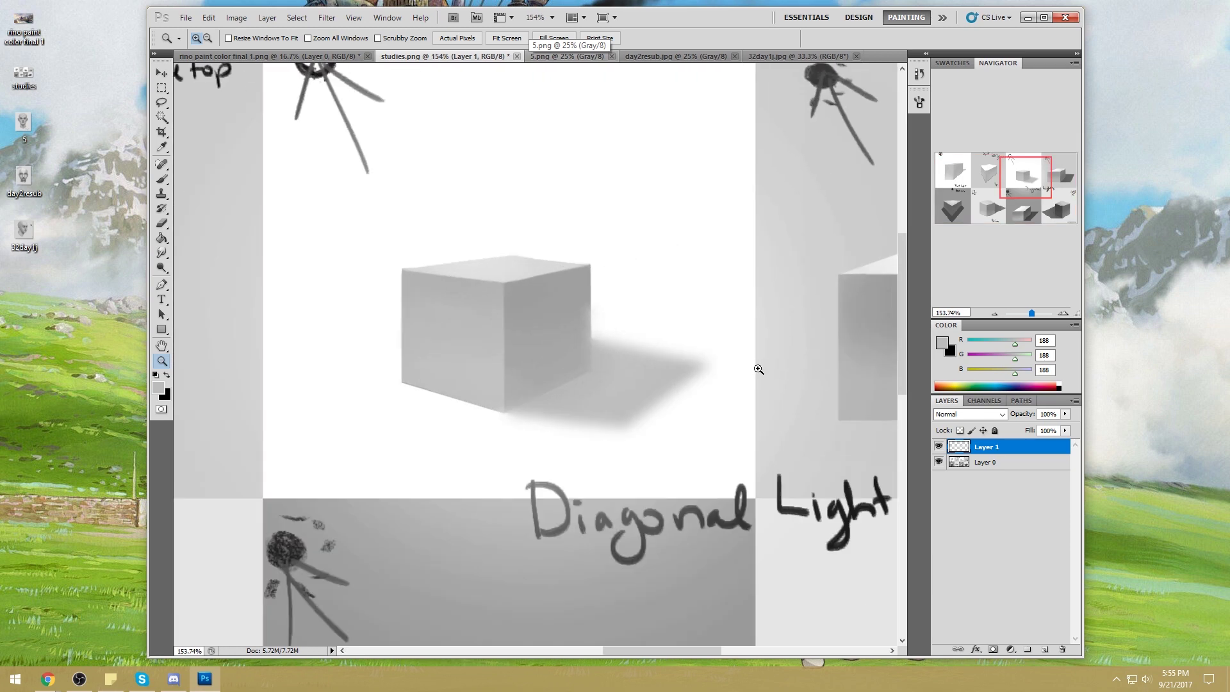
Step: Set the eraser to 12% opacity and size 45, then zoom in close on the third cube
key("e")
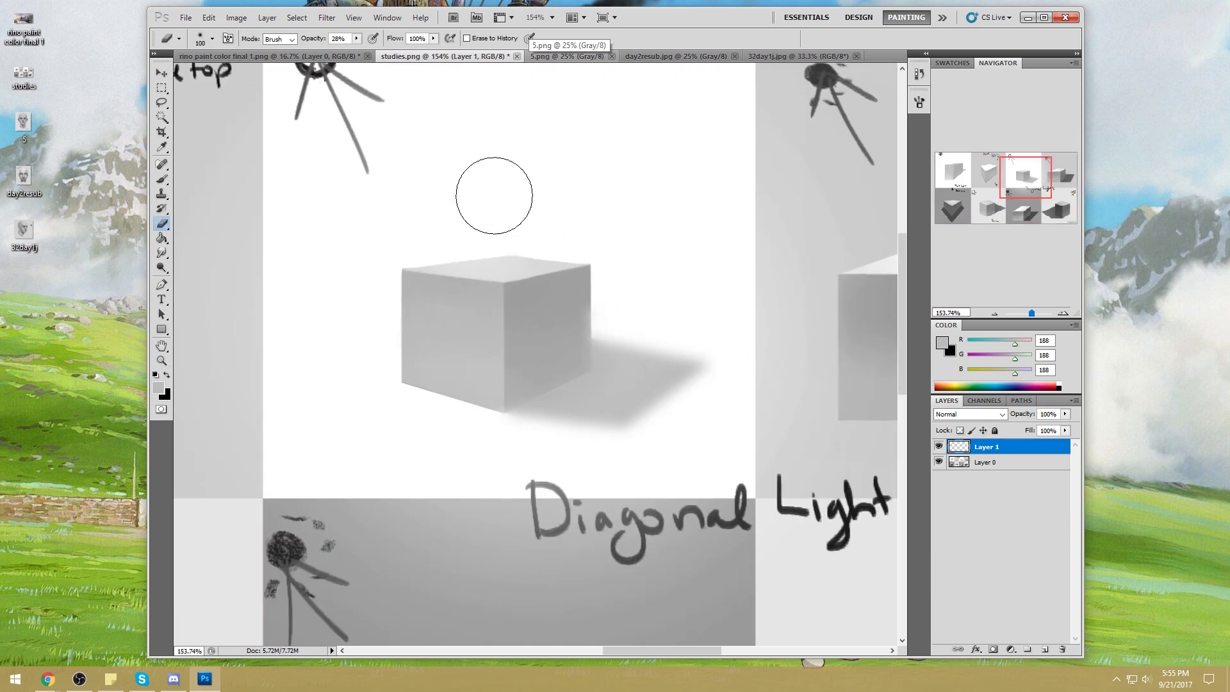
left_click_drag(357, 39, 344, 55)
key("bracketright")
key("bracketleft")
key("bracketleft")
key("bracketleft")
key("bracketleft")
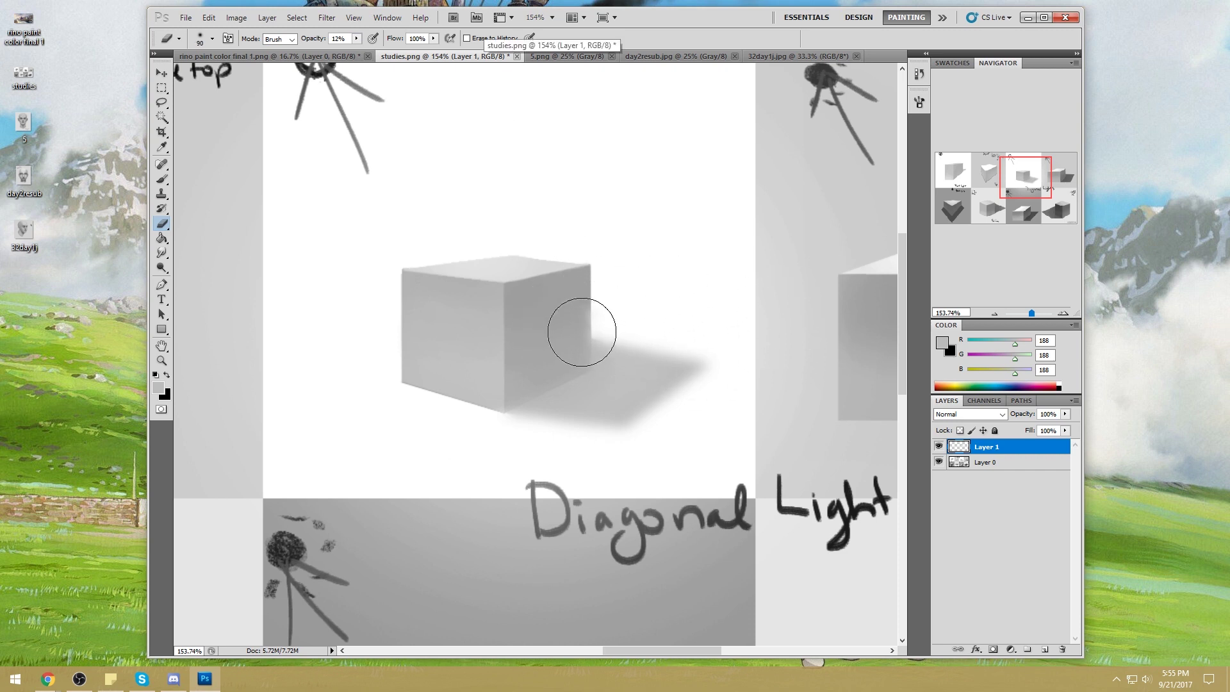
key("bracketleft")
key("bracketleft")
key("bracketright")
key("bracketright")
key("bracketright")
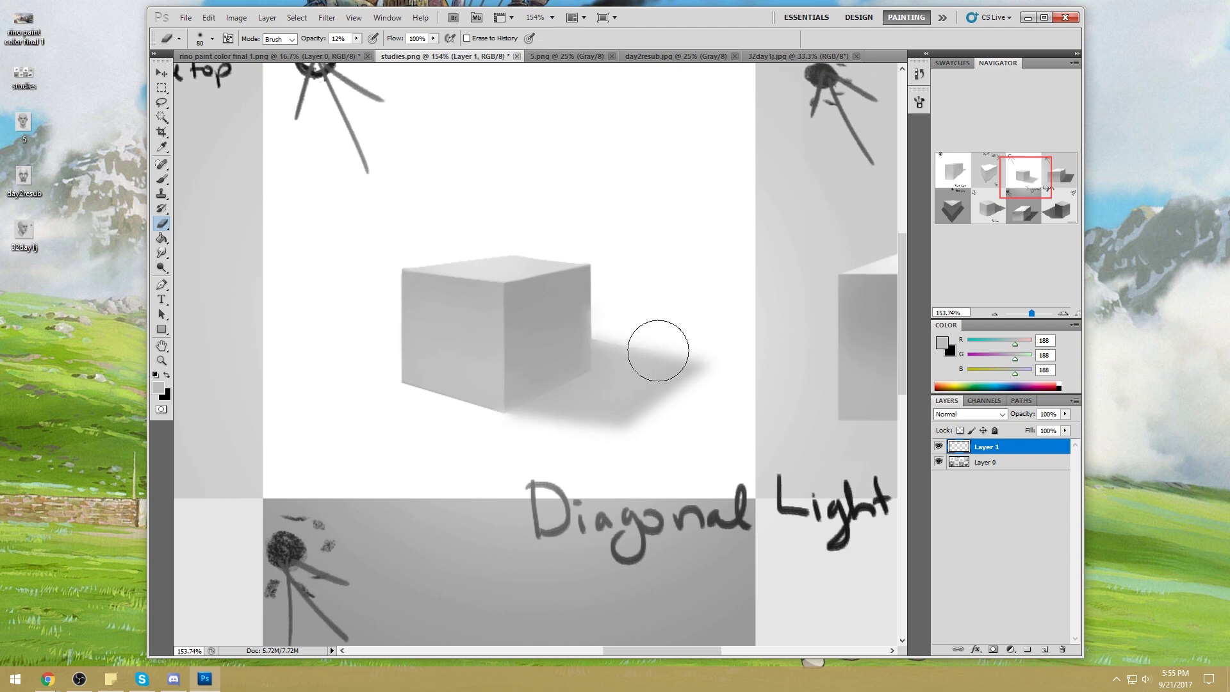
key("bracketright")
key("bracketright")
key("bracketright")
key("bracketright")
key("bracketleft")
key("bracketleft")
key("bracketleft")
key("bracketleft")
key("bracketleft")
key("bracketleft")
key("bracketleft")
key("bracketleft")
key("ctrl+0")
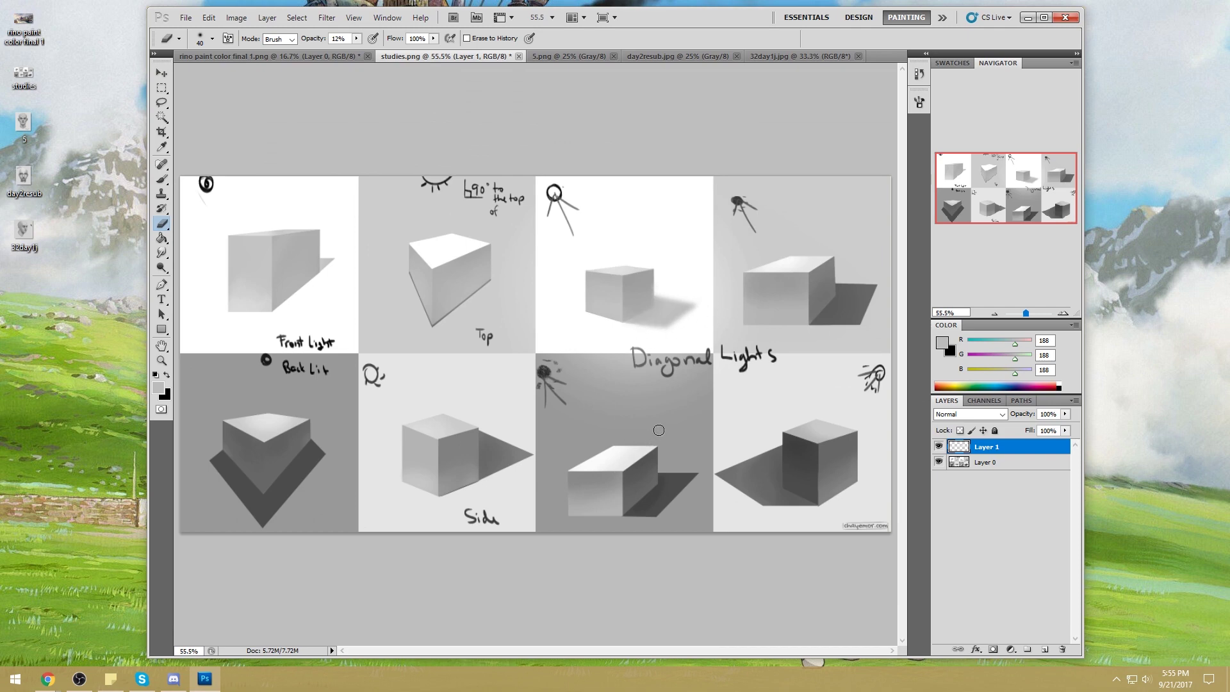
key("z")
left_click_drag(550, 240, 705, 349)
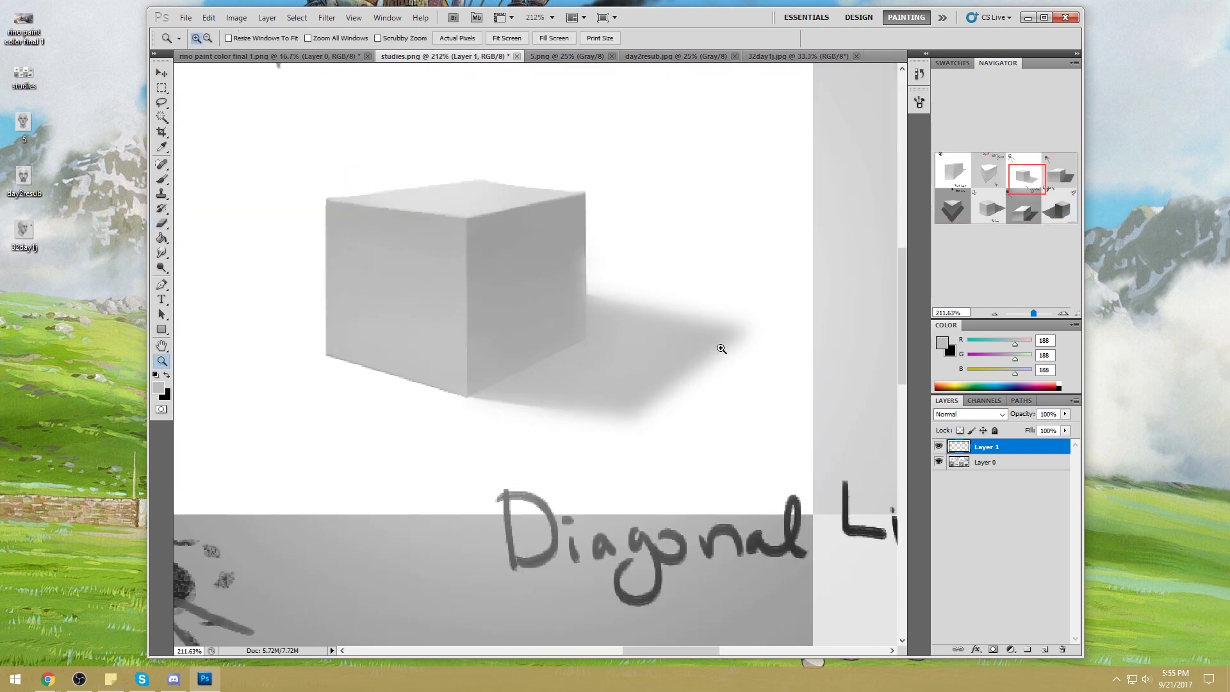
Step: Outline the cube's right face with the Polygonal Lasso, then deselect it
key("e")
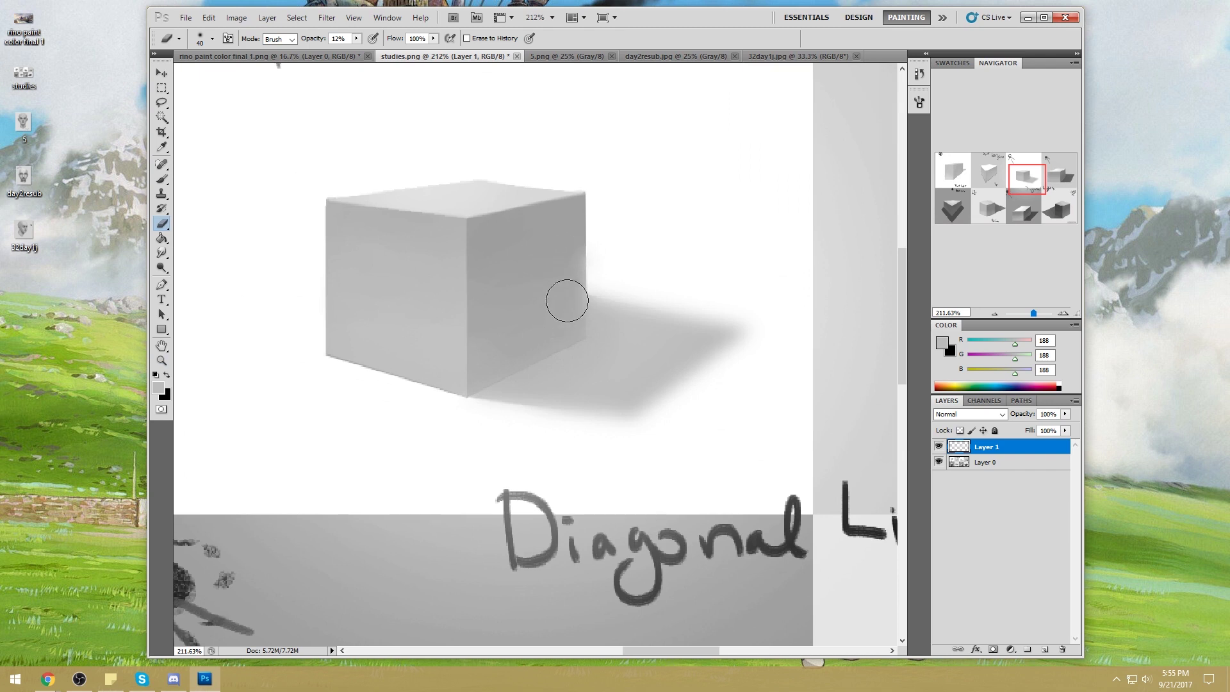
left_click_drag(162, 103, 211, 117)
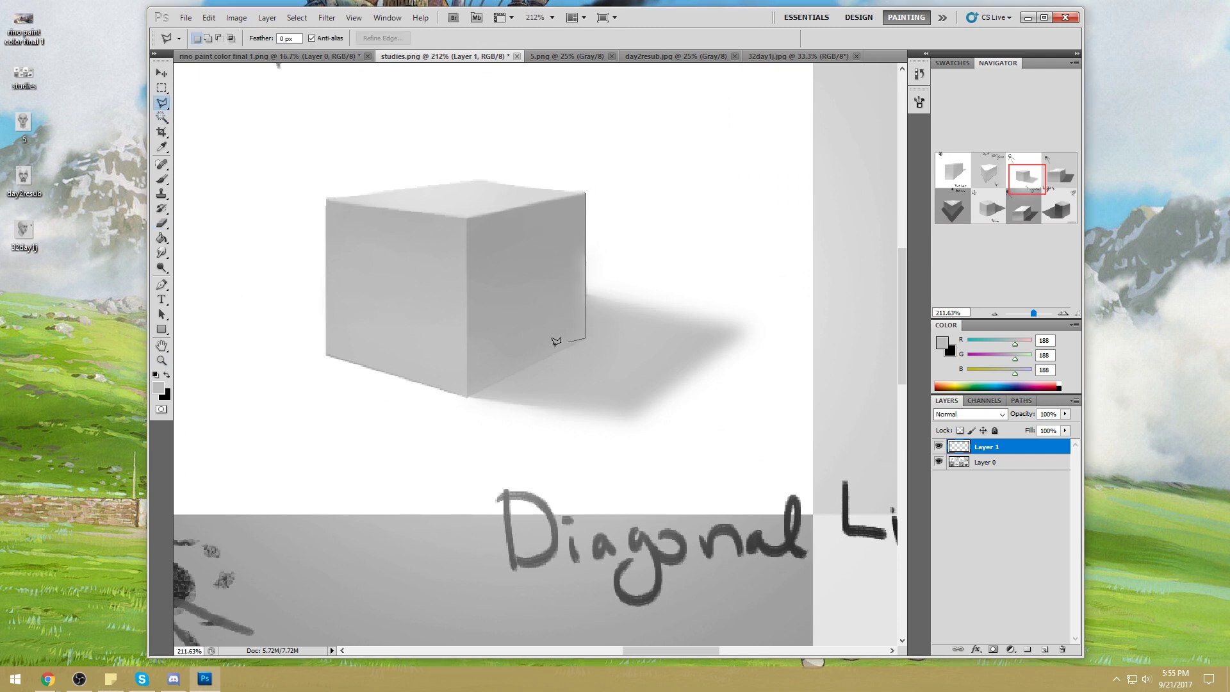
left_click(467, 395)
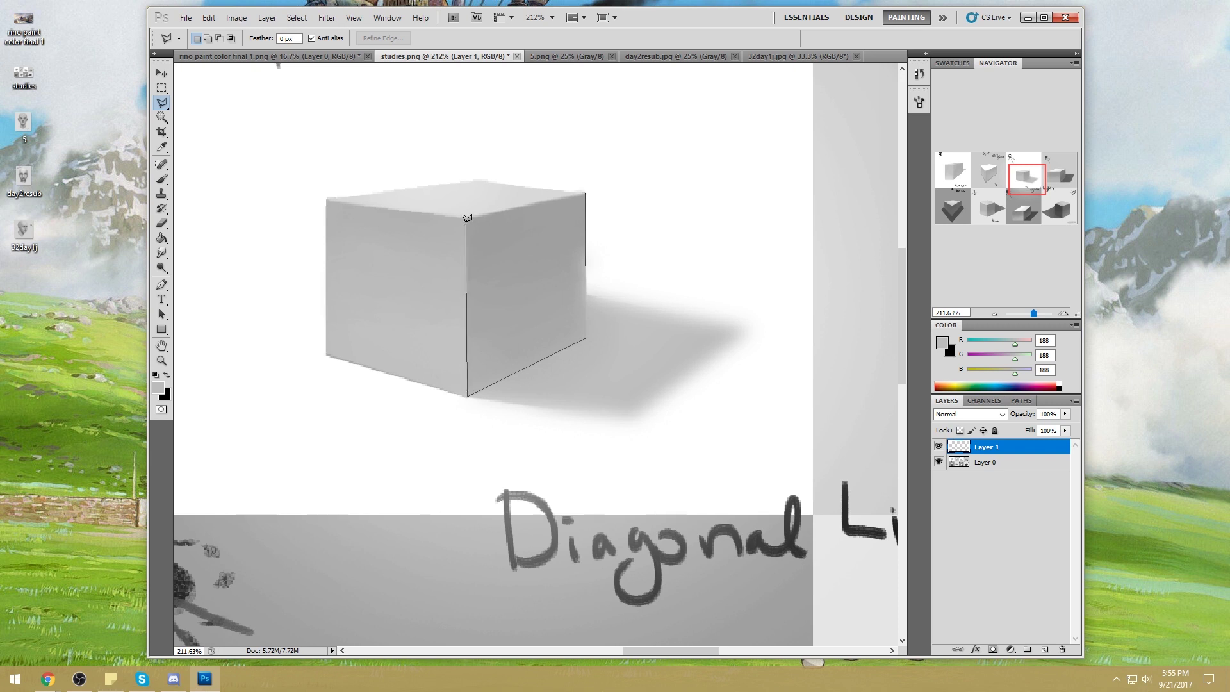
left_click(585, 192)
key("m")
right_click(716, 262)
left_click(746, 269)
Step: Select the upper shadow area beside the cube, paint over it with the brush, and deselect
key("e")
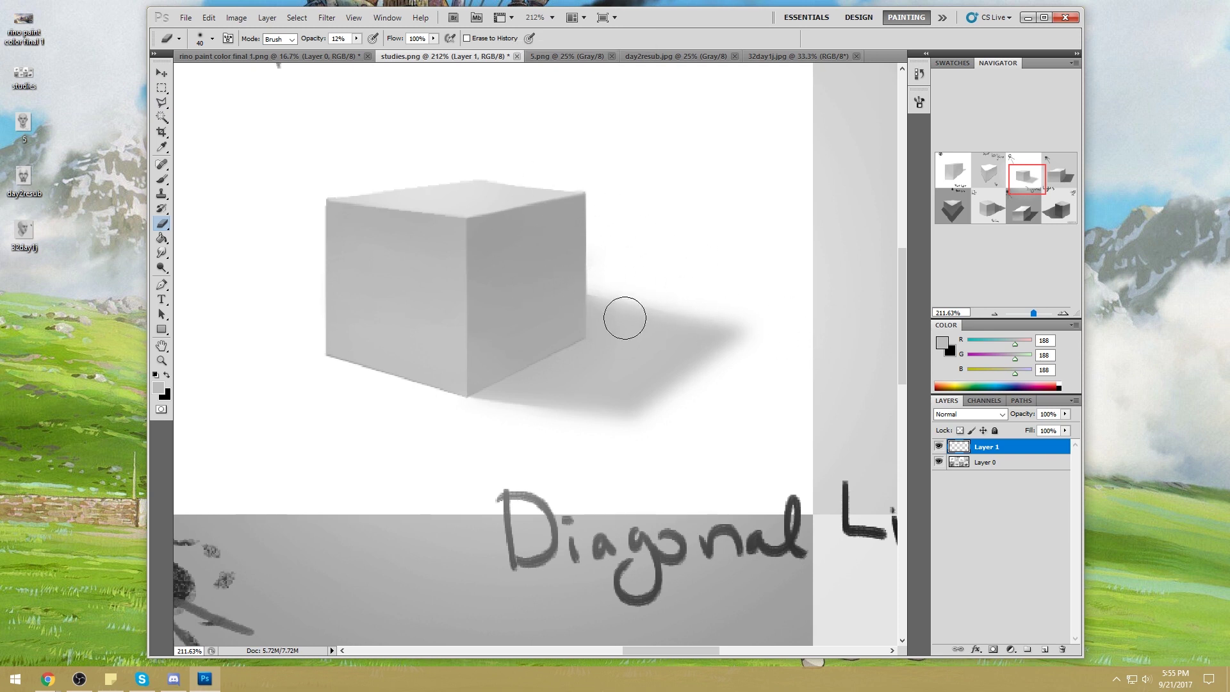
key("b")
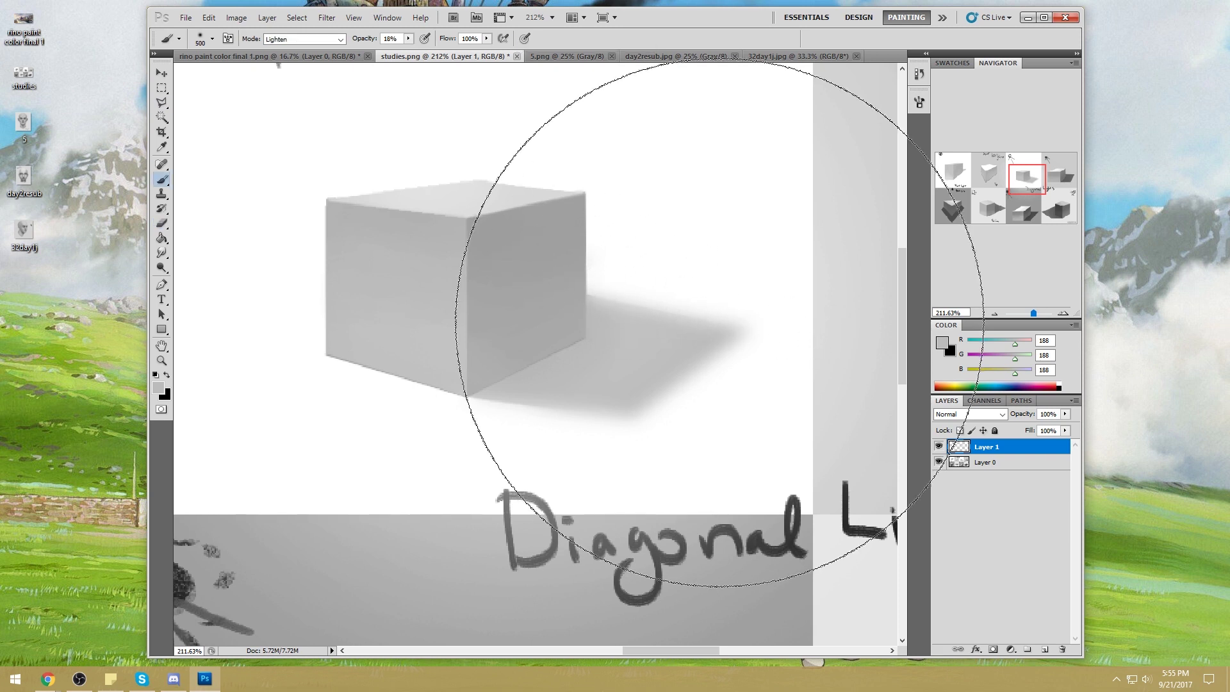
left_click(734, 318, "alt")
left_click(634, 301, "alt")
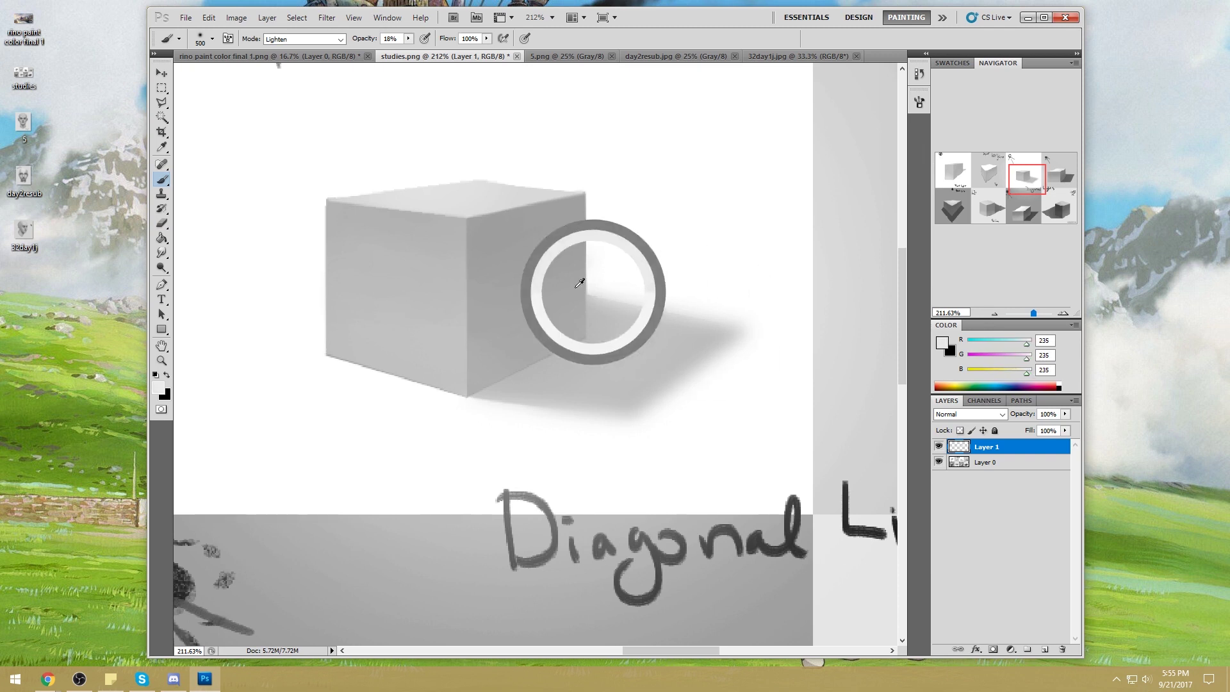
left_click(162, 103)
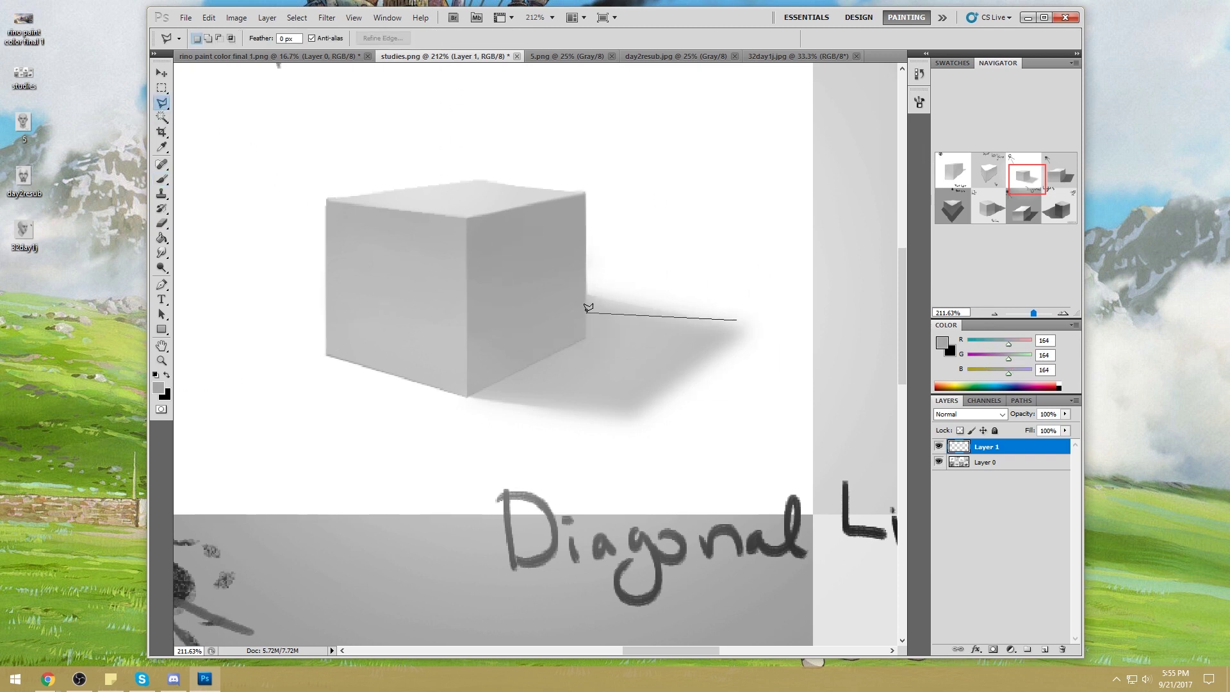
left_click(737, 316)
key("b")
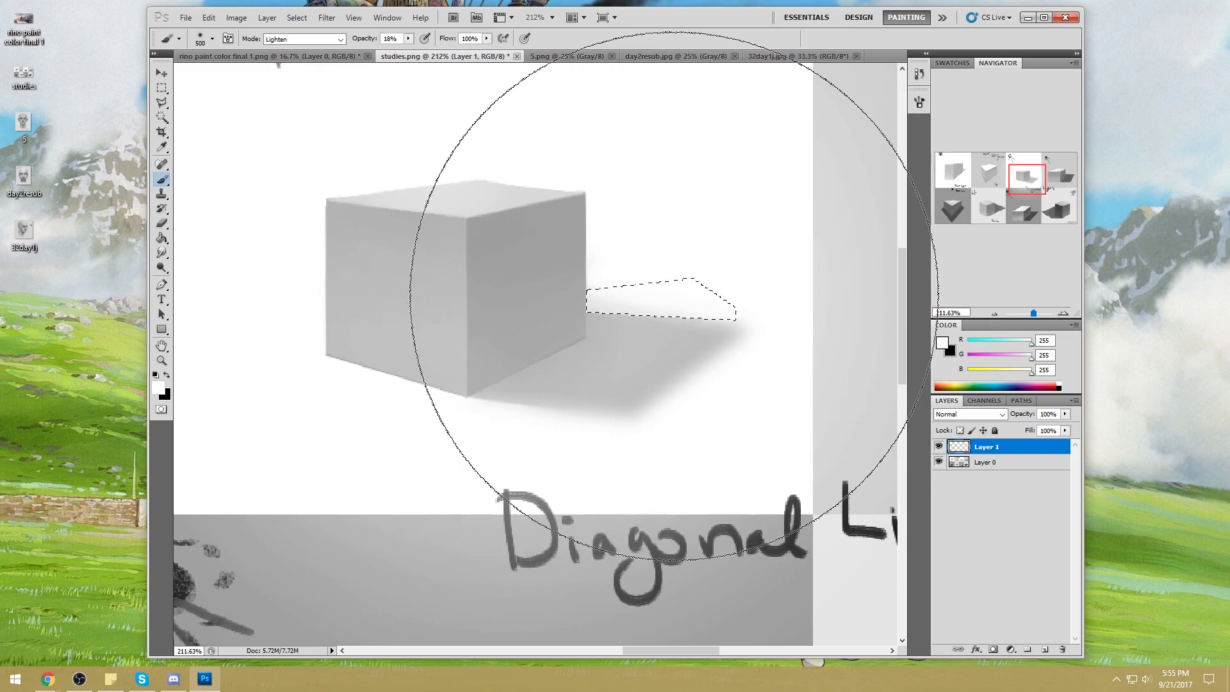
key("l")
right_click(684, 280)
left_click(719, 289)
key("b")
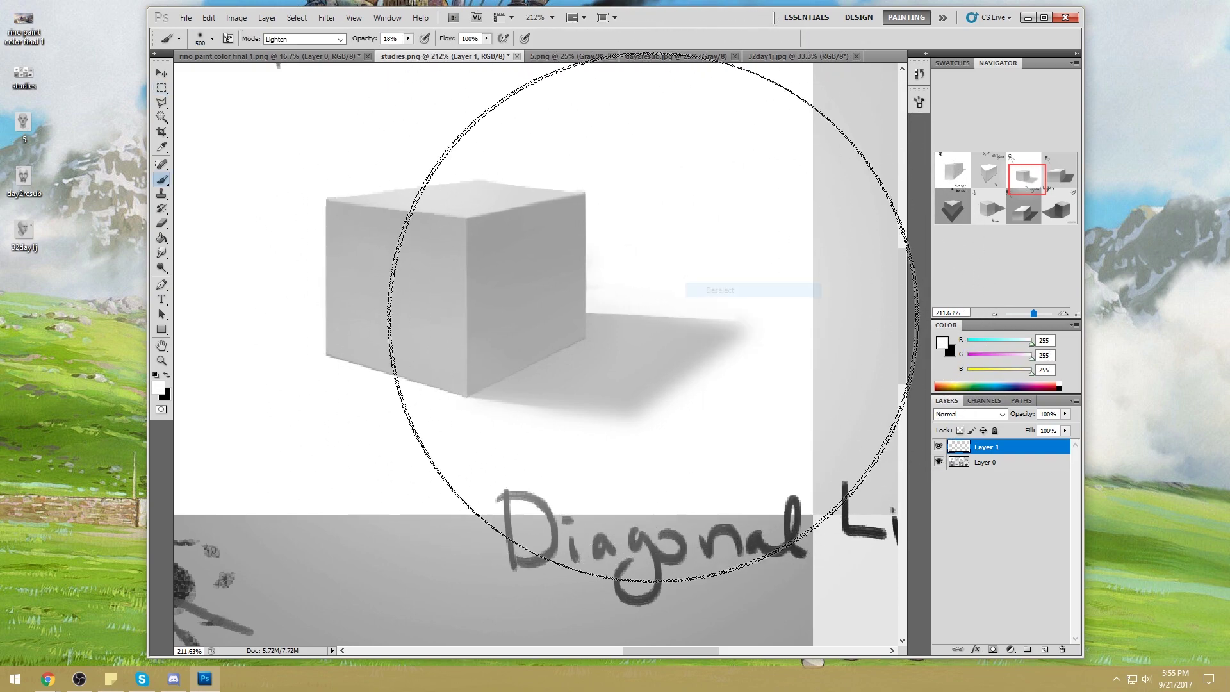
Step: Sample tones around the cube and shadow edge, ending on a light grey of 216
left_click(723, 315, "alt")
left_click(554, 237, "alt")
left_click_drag(559, 239, 526, 241, "alt")
left_click(528, 403, "alt")
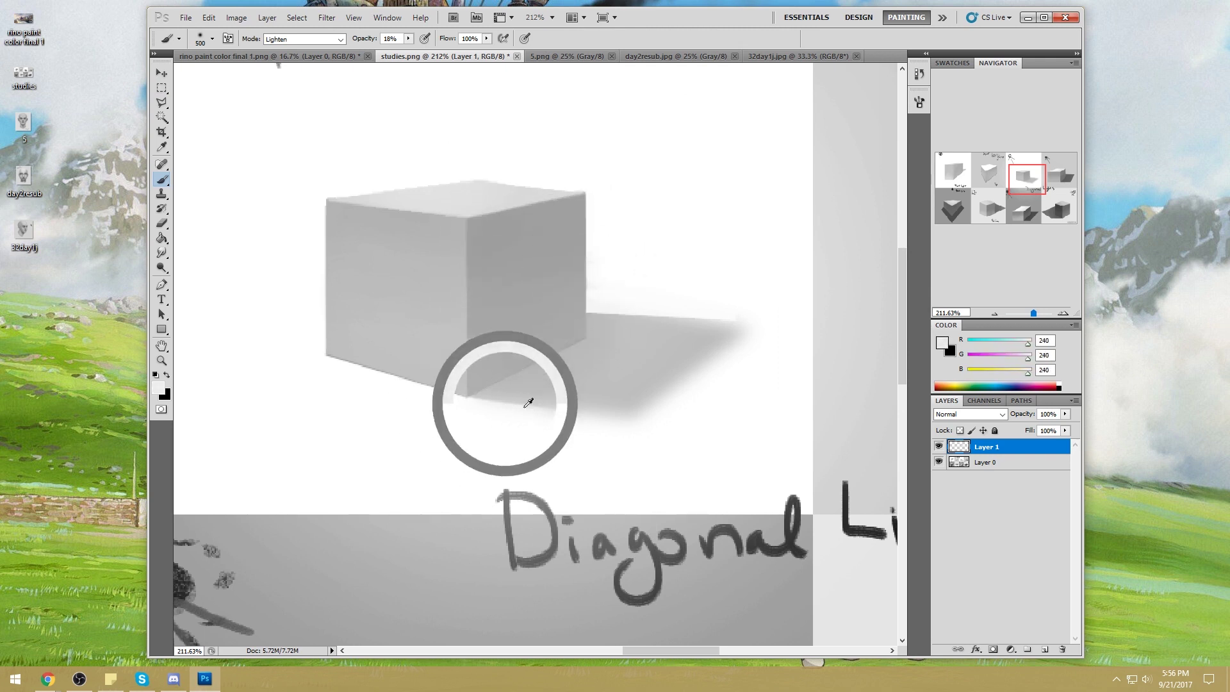
left_click_drag(581, 310, 757, 324, "alt")
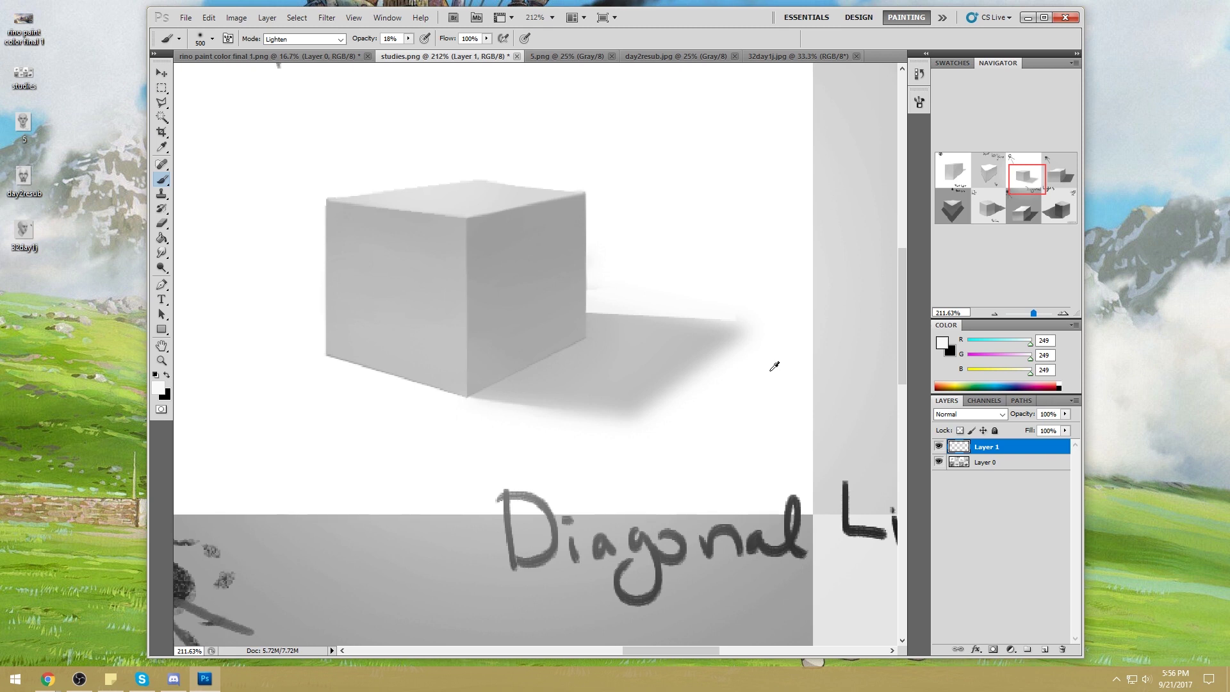
left_click(741, 322, "alt")
left_click(583, 189, "alt")
left_click_drag(481, 226, 461, 209, "alt")
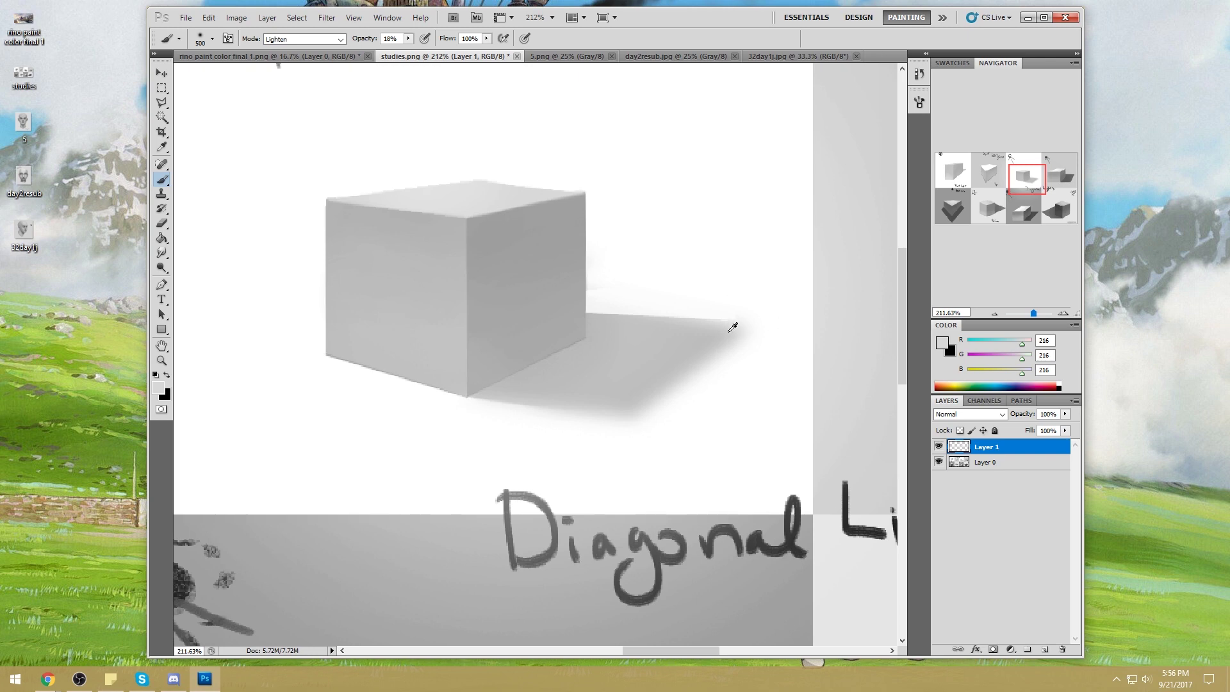
key("l")
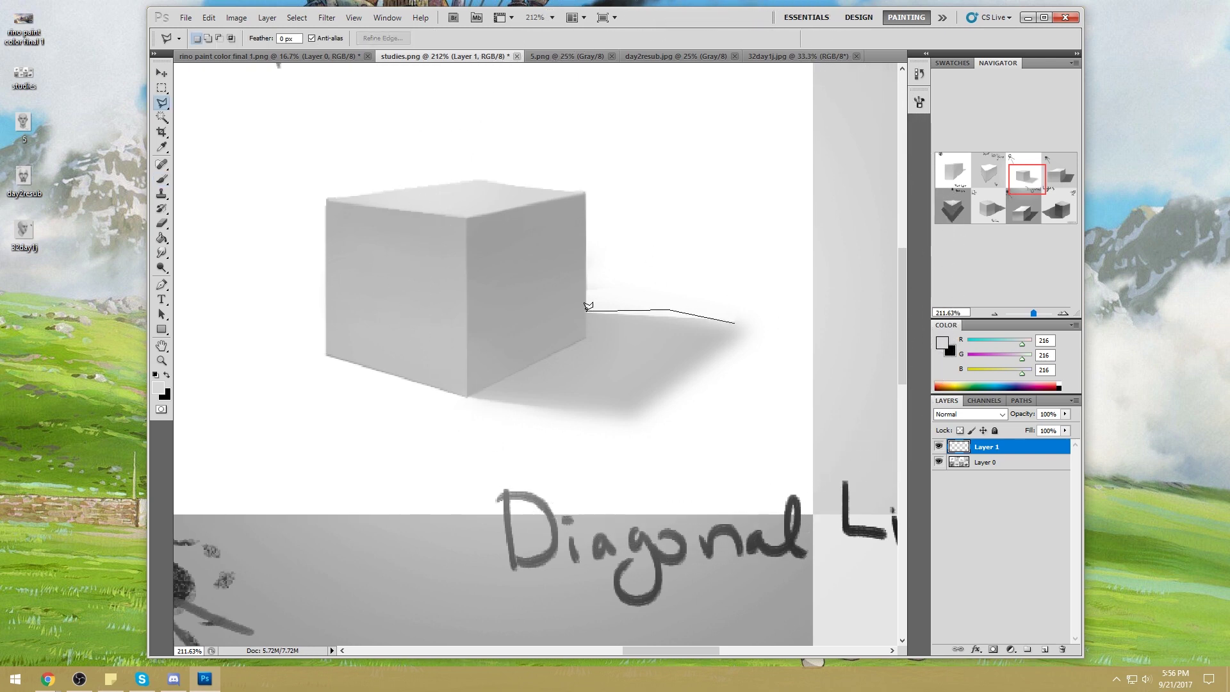
Step: Close the lasso around the cast-shadow gap and paint sampled shadow grey into it
left_click(646, 330)
double_click(735, 319)
key("b")
left_click(659, 324, "alt")
left_click(589, 309)
Step: Reset the brush to Normal blending at 100% opacity and shrink it to 90 px
left_click(304, 39)
left_click(281, 50)
left_click_drag(408, 38, 503, 66)
key("bracketleft")
key("bracketleft")
key("bracketleft")
key("bracketleft")
key("bracketleft")
key("bracketleft")
key("bracketleft")
key("bracketleft")
key("bracketleft")
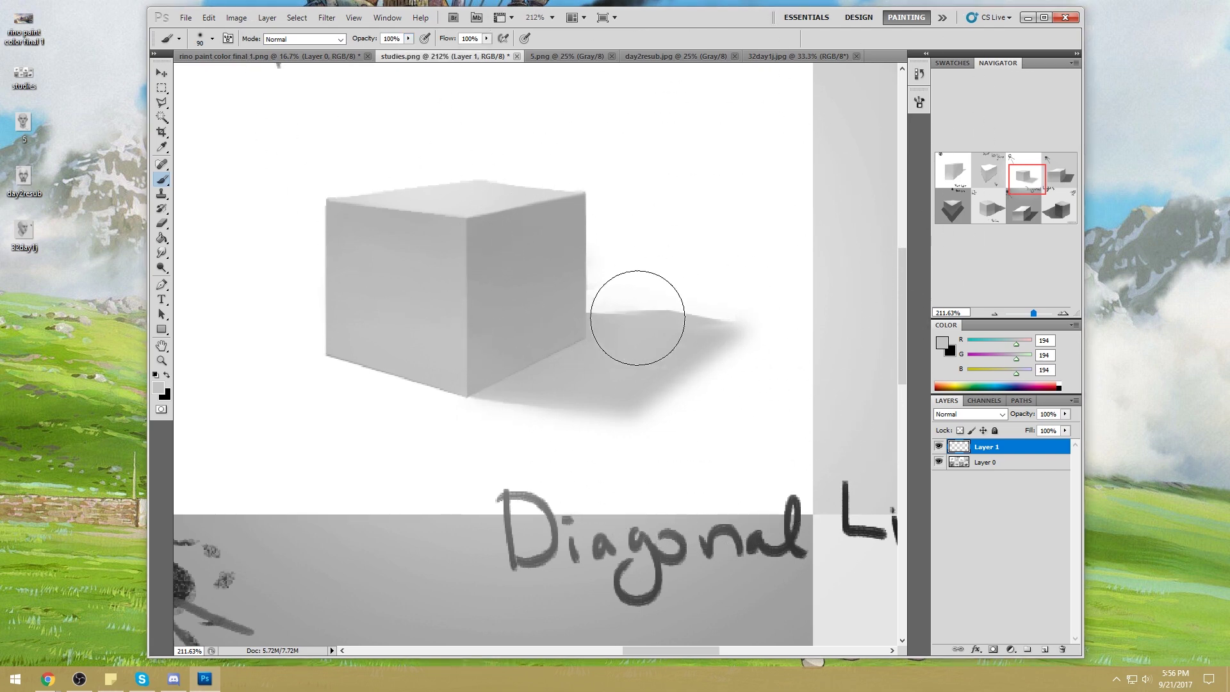
Step: Deselect, then blur the cube's right edge and the shadow's top edge
key("m")
right_click(687, 290)
left_click(698, 296)
left_click(162, 253)
left_click(205, 248)
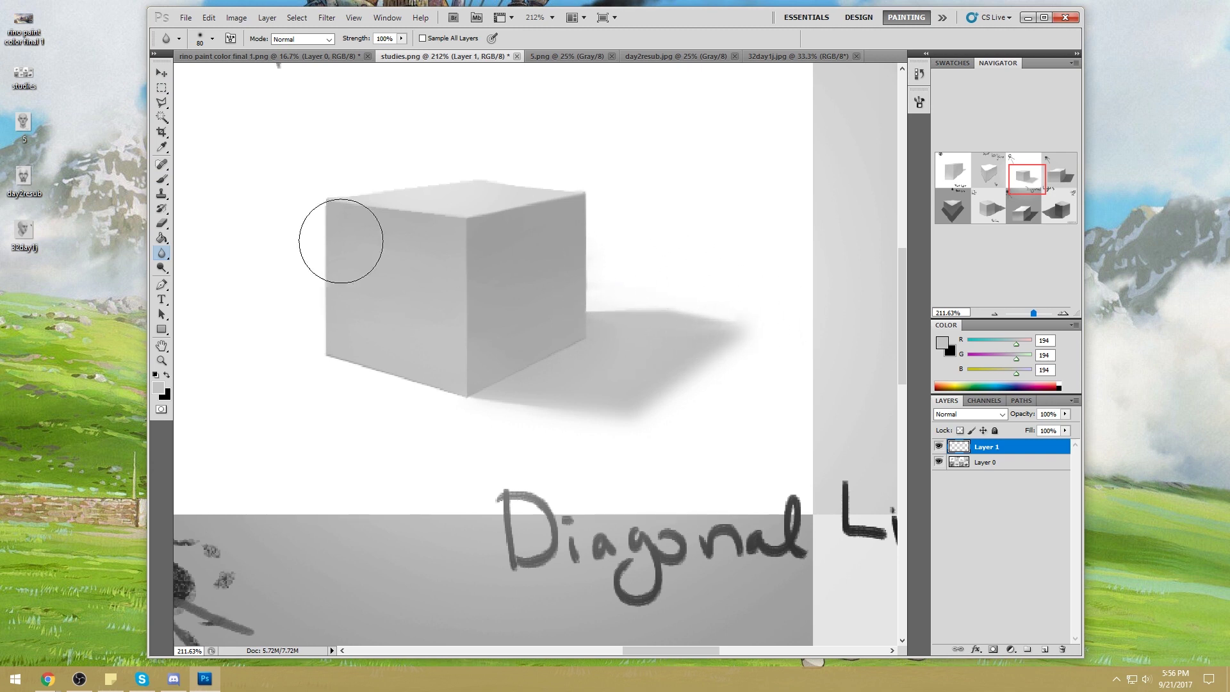
mouse_move(636, 275)
left_mouse_down()
mouse_move(595, 283)
mouse_move(675, 252)
mouse_move(587, 286)
left_mouse_up()
key("ctrl+0")
key("b")
left_click(685, 280, "alt")
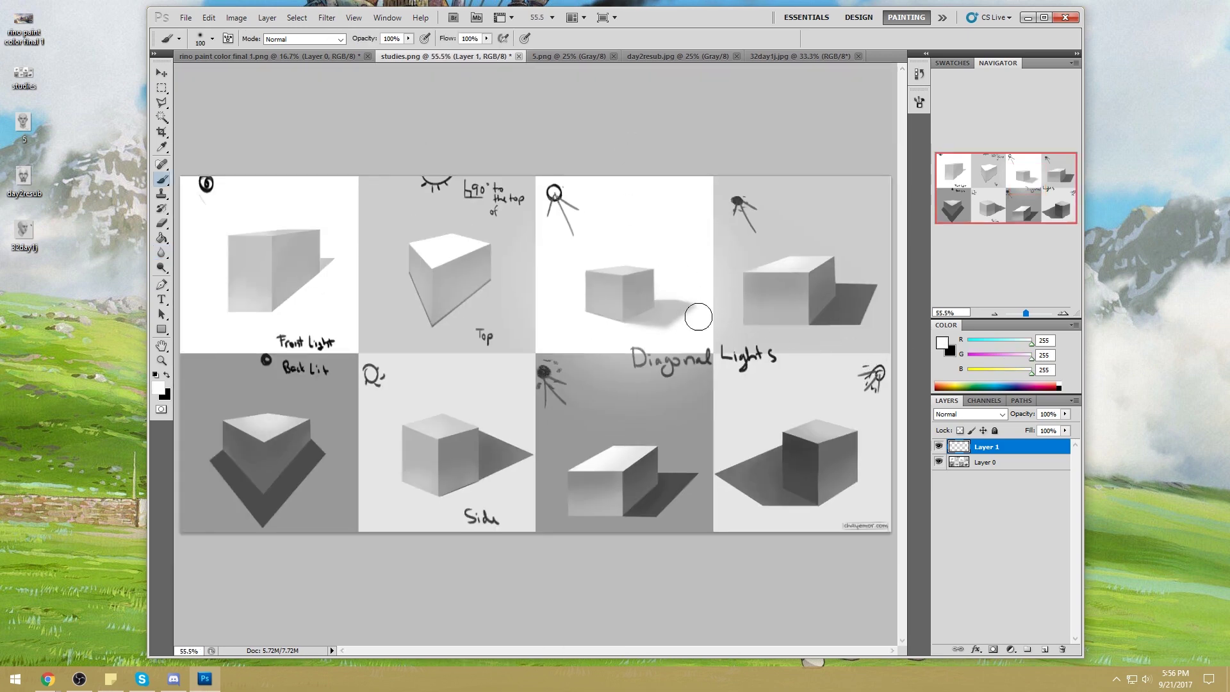
key("bracketright")
key("bracketright")
key("bracketright")
key("bracketright")
key("bracketright")
key("bracketright")
key("bracketright")
key("bracketright")
key("bracketright")
key("bracketright")
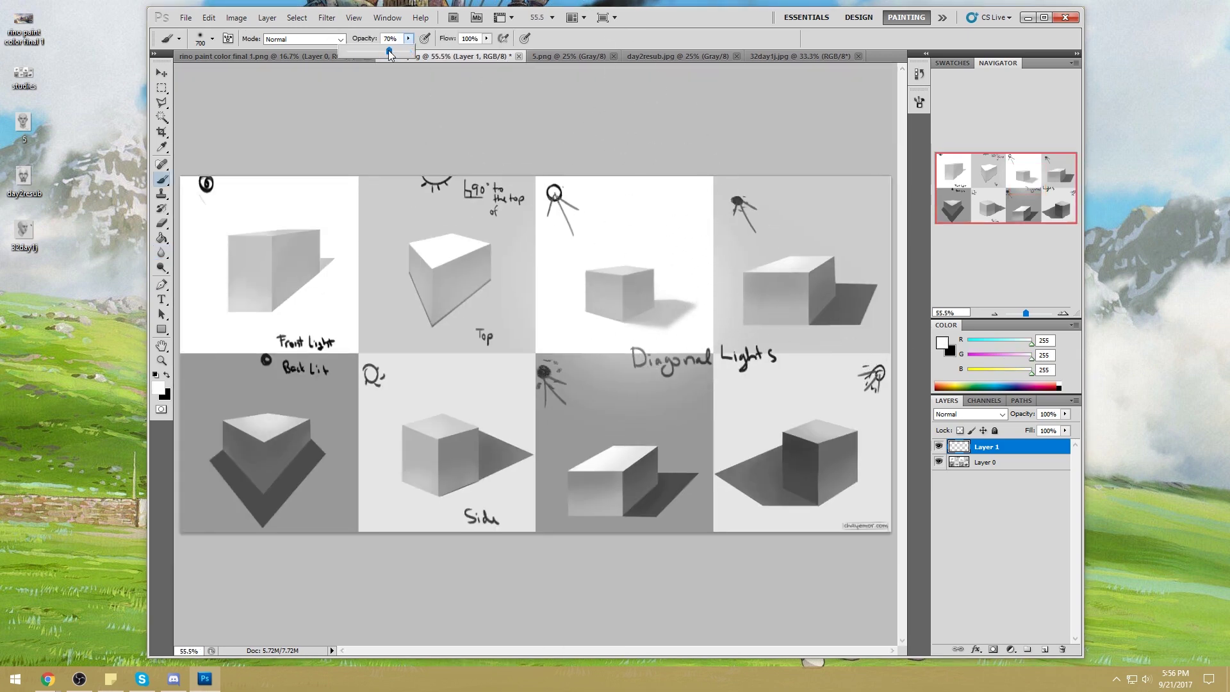
key("bracketleft")
key("bracketleft")
key("bracketleft")
key("bracketleft")
key("5")
key("3")
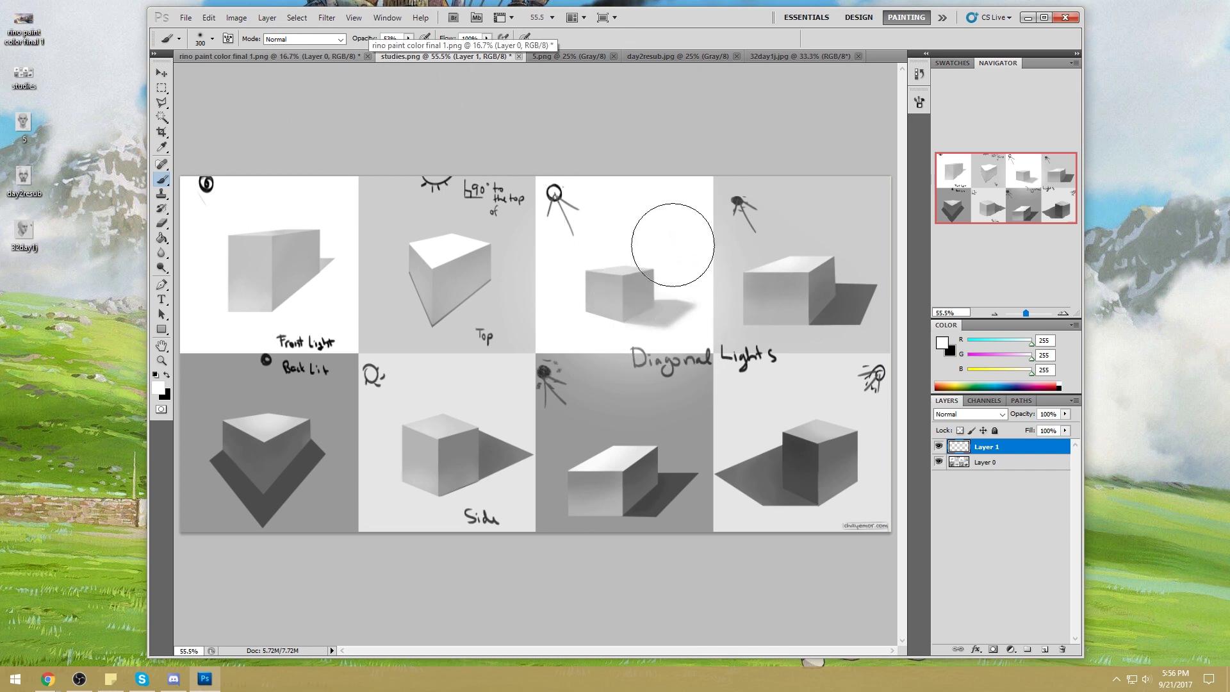
key("3")
key("3")
left_click(685, 276, "alt")
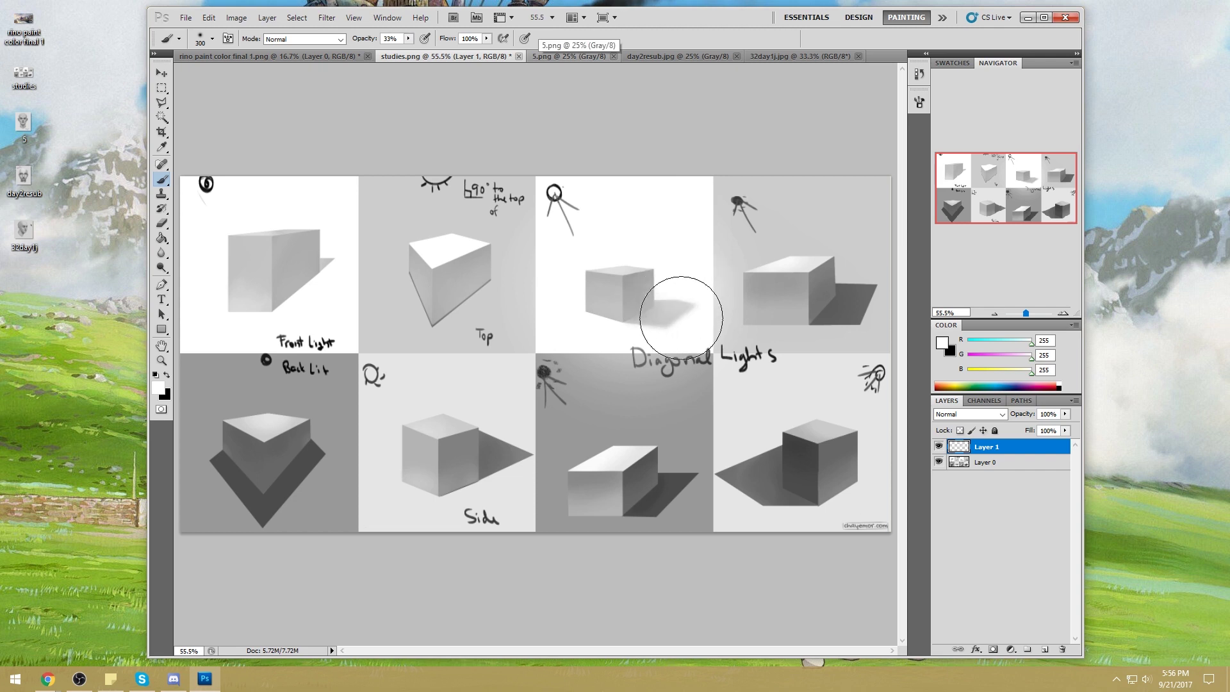
key("1")
key("7")
key("bracketleft")
key("bracketleft")
key("bracketleft")
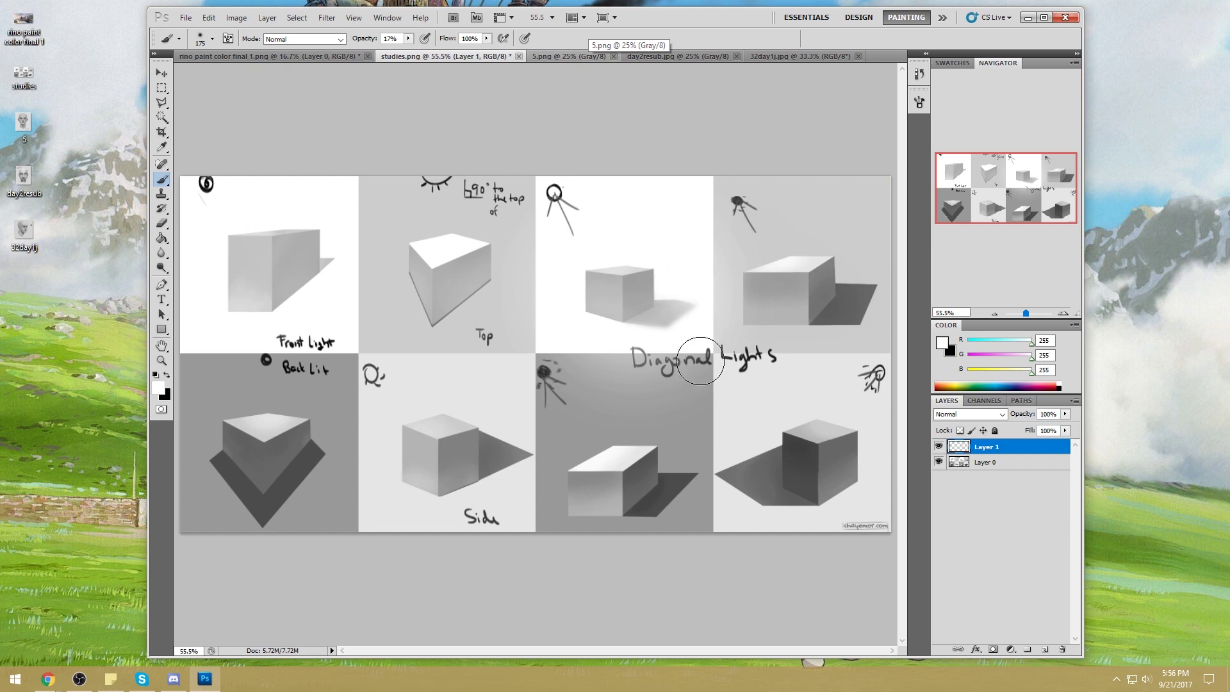
key("bracketright")
key("bracketright")
key("bracketright")
key("bracketleft")
key("bracketleft")
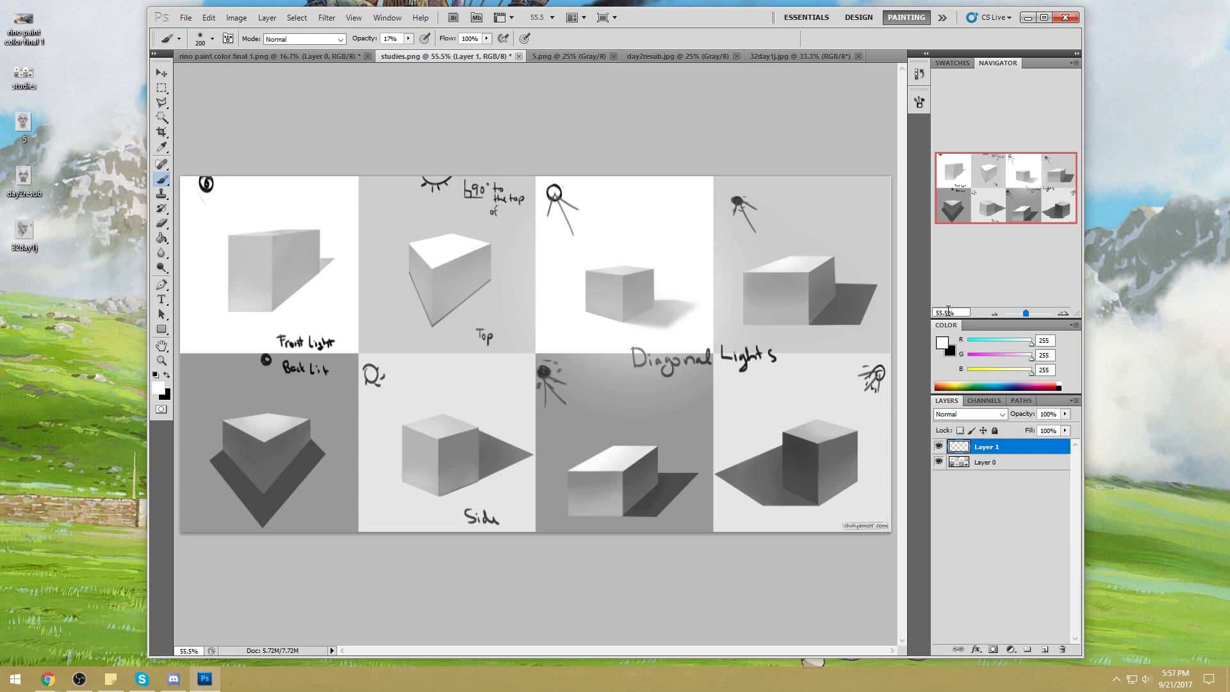
left_click(939, 447)
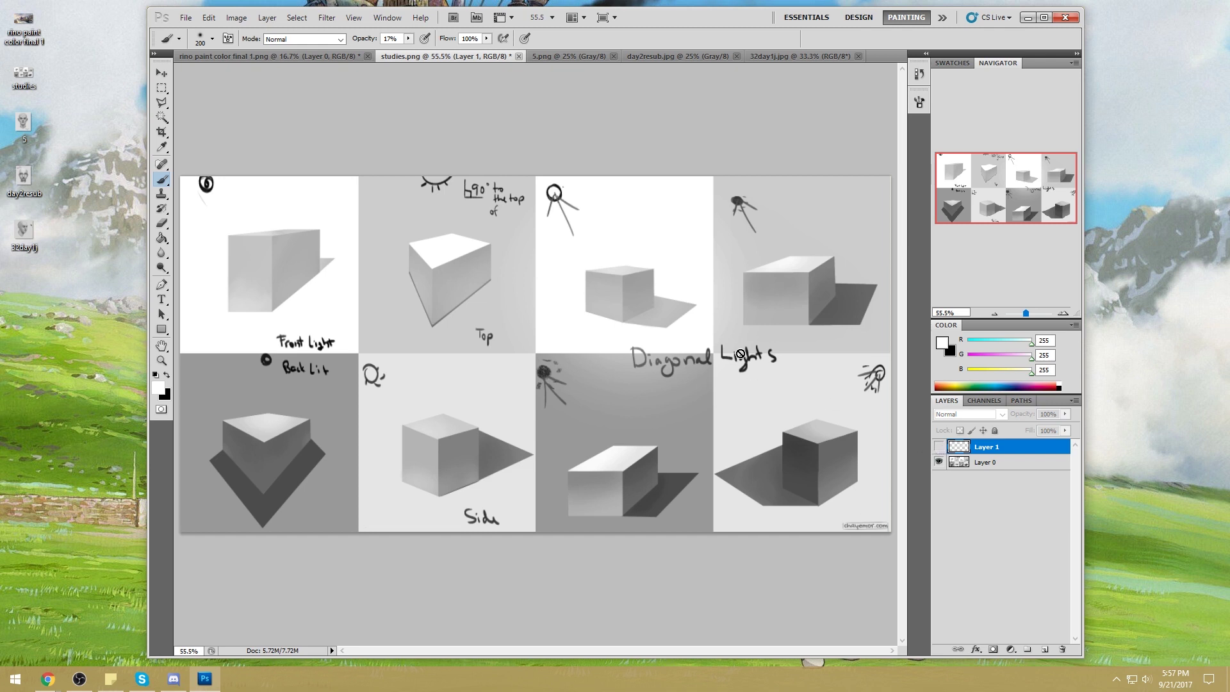
left_click(938, 447)
left_click(939, 447)
left_click(939, 447)
left_click(939, 447)
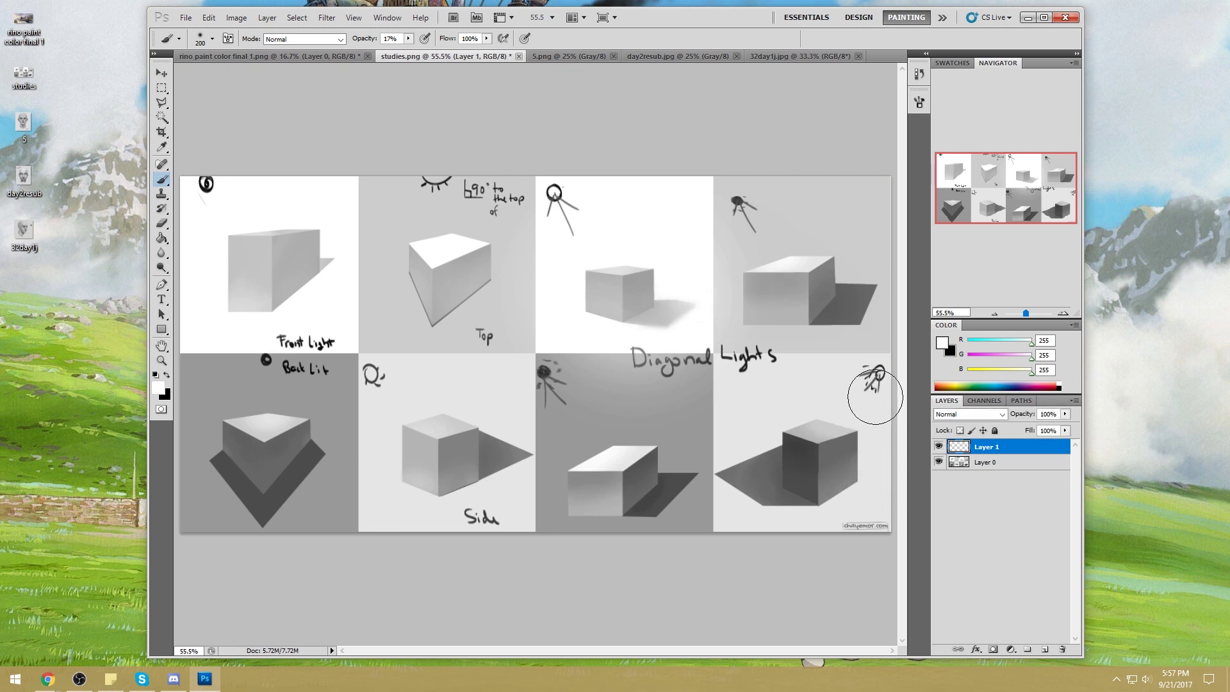
left_click(638, 425, "alt")
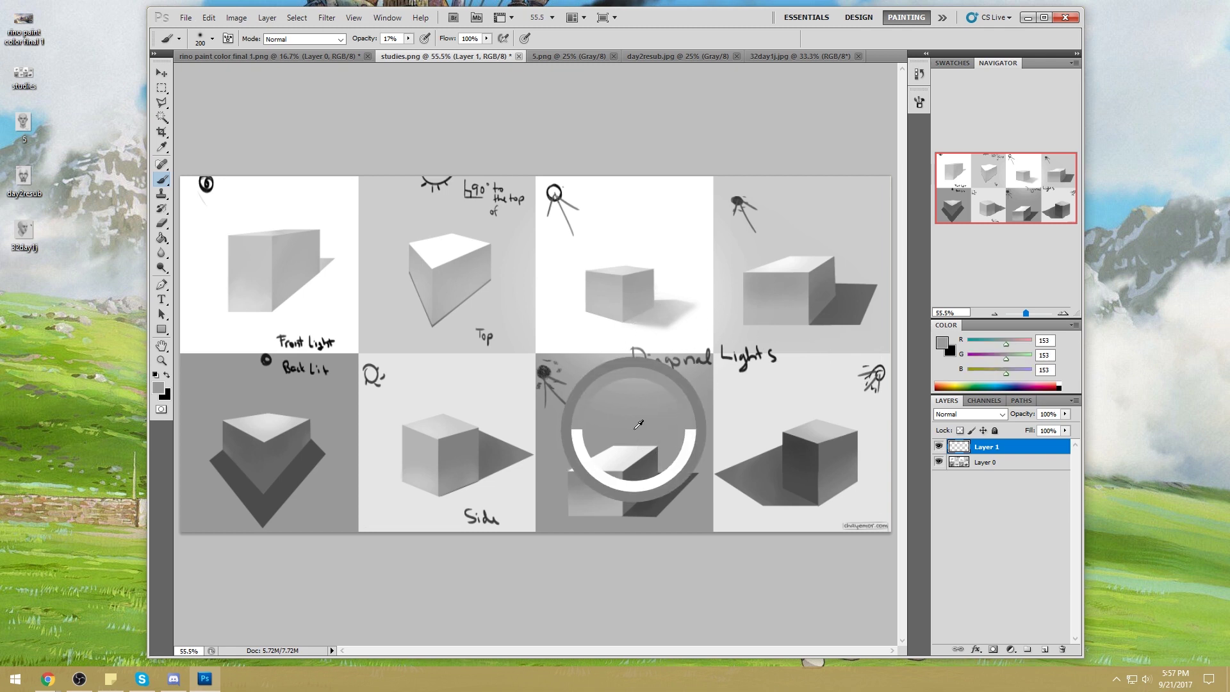
left_click(655, 426, "alt")
left_click(639, 471, "alt")
left_click(586, 527, "alt")
left_click(577, 524, "alt")
left_click_drag(602, 522, 704, 509)
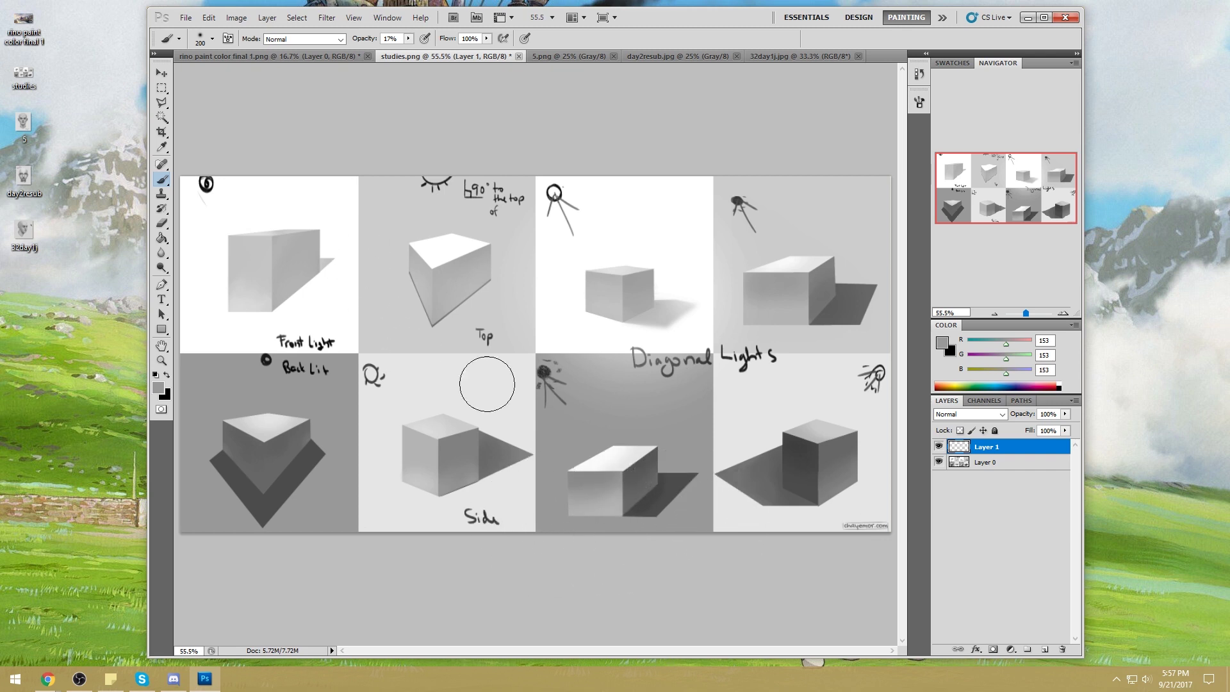
left_click(595, 509, "alt")
left_click(596, 525, "alt")
left_click(603, 511, "alt")
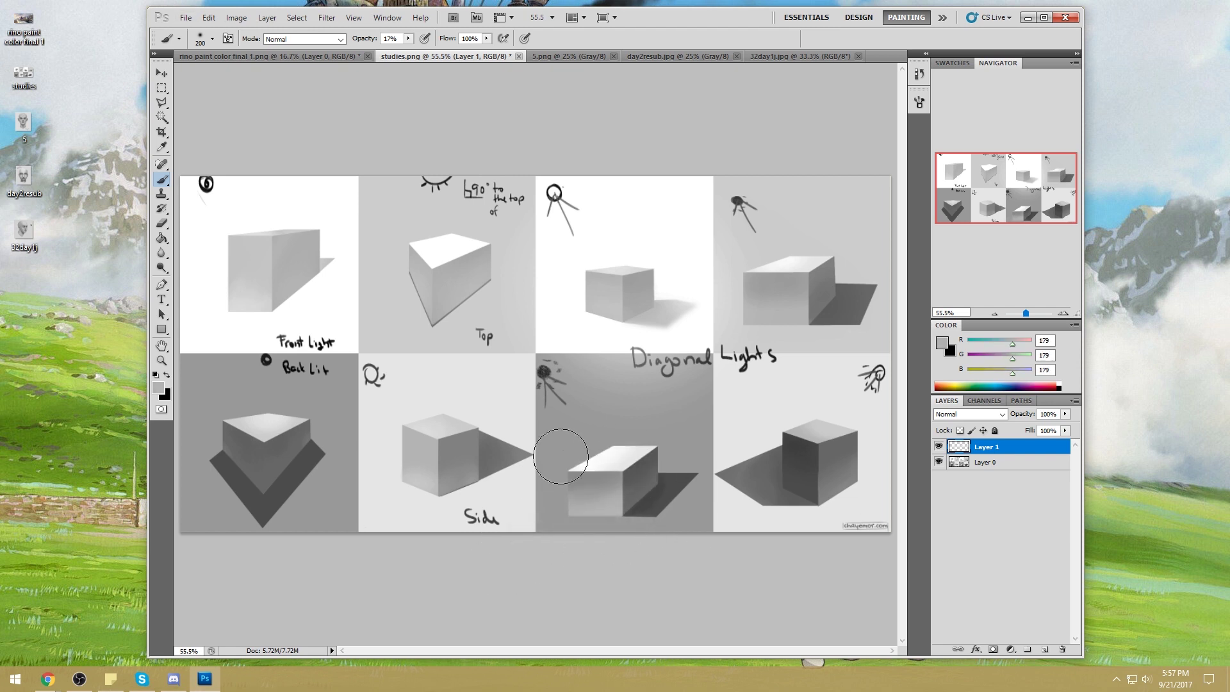
left_click(598, 329, "alt")
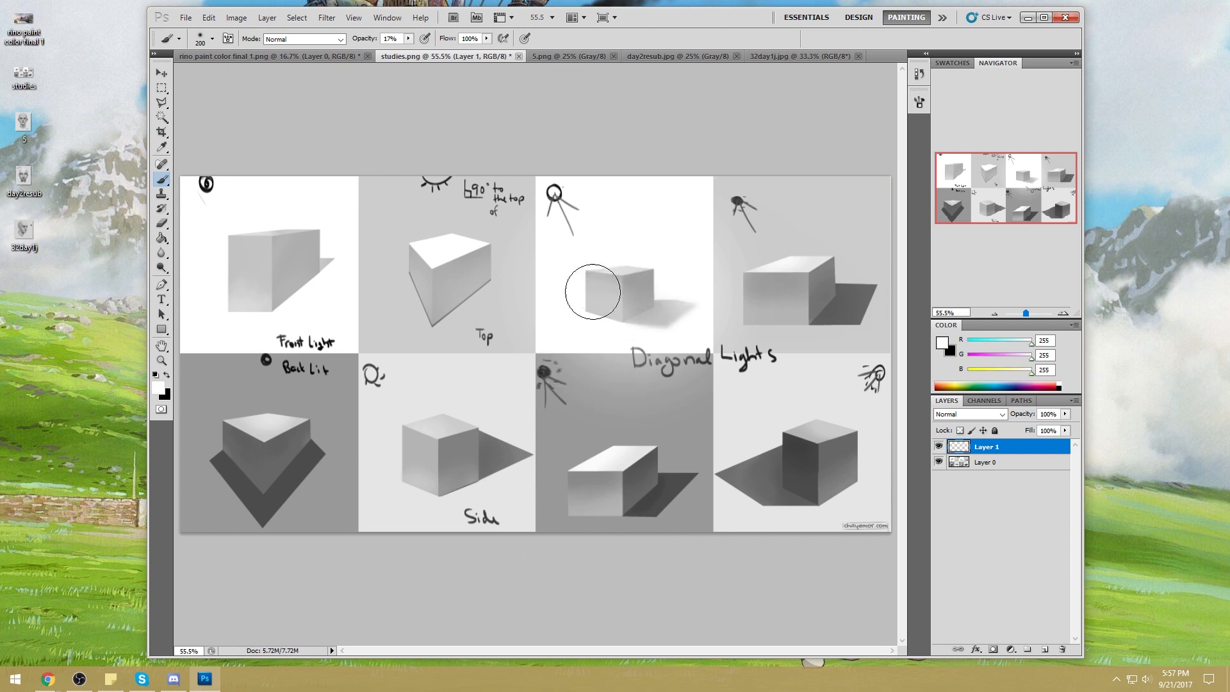
left_click_drag(610, 315, 609, 337)
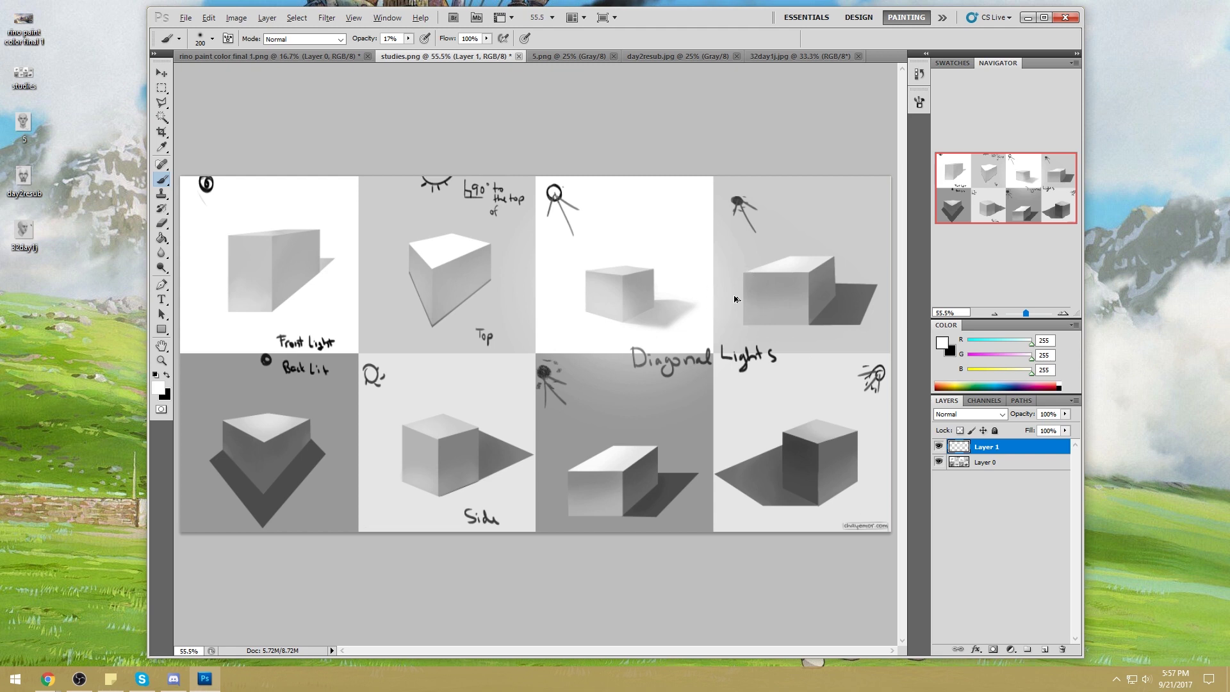
key("ctrl+z")
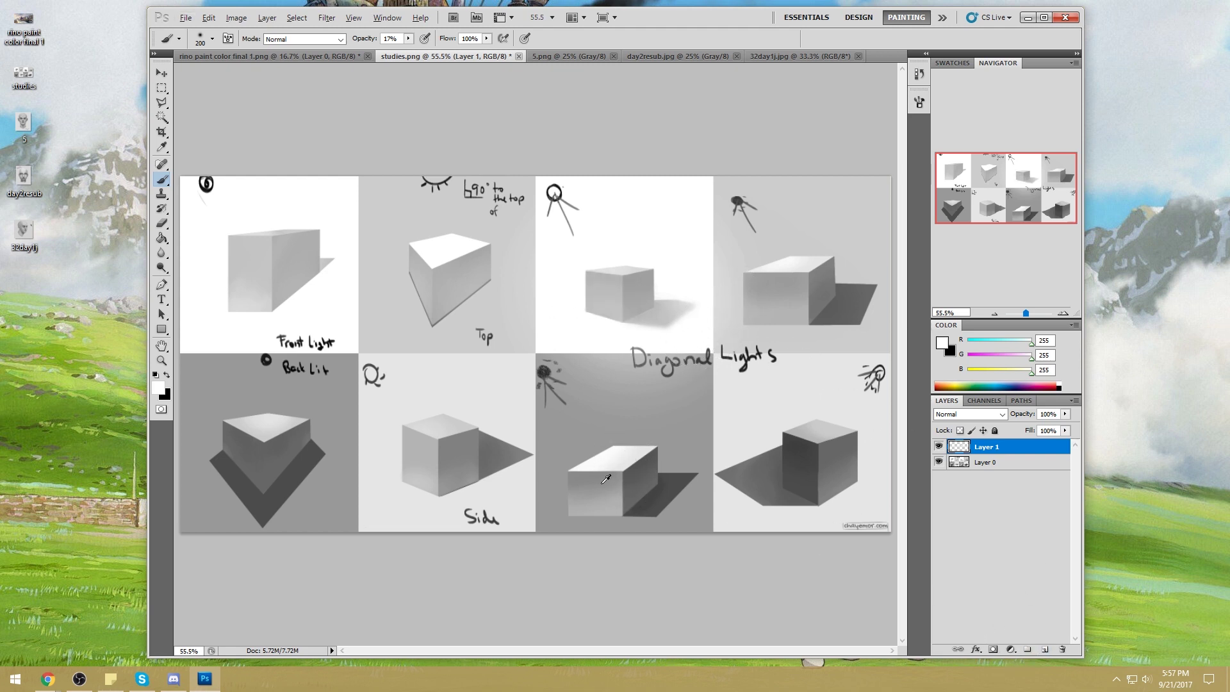
left_click(638, 456, "alt")
key("bracketright")
key("bracketright")
key("bracketright")
key("bracketright")
left_click(333, 40)
left_click(301, 101)
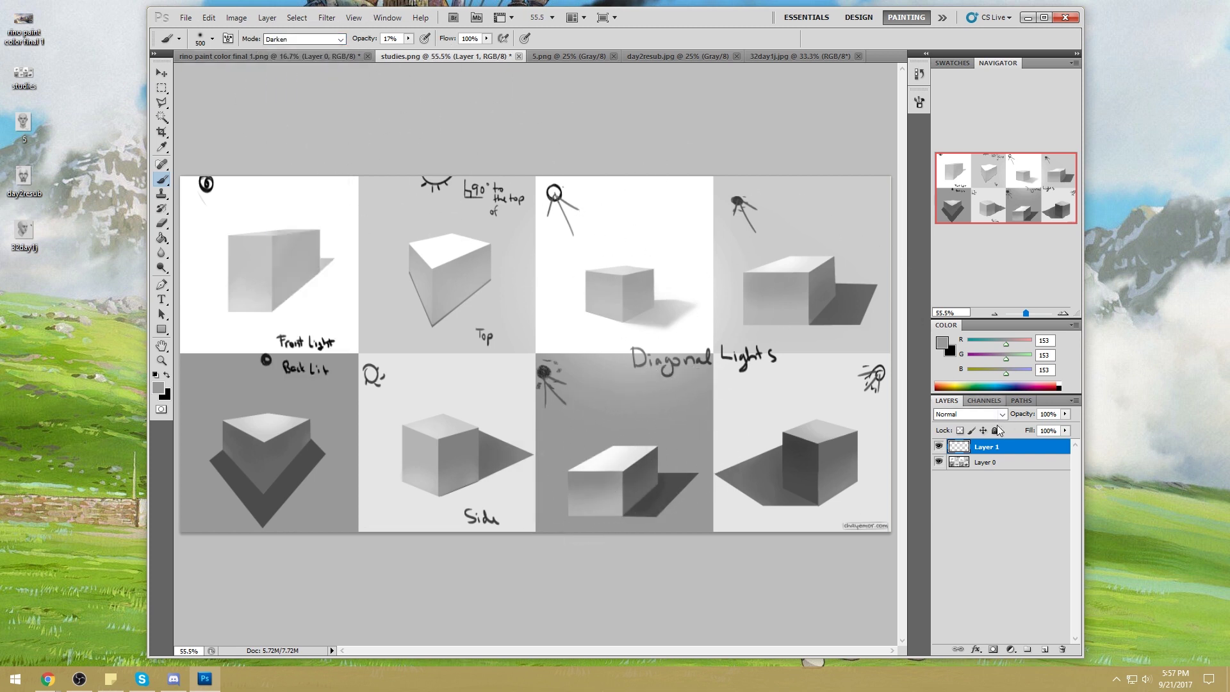
Step: Merge Layer 1 into Layer 0 and pick up mid grey 153 from the Diagonal Lights shadow
right_click(1012, 447)
left_click(1050, 417)
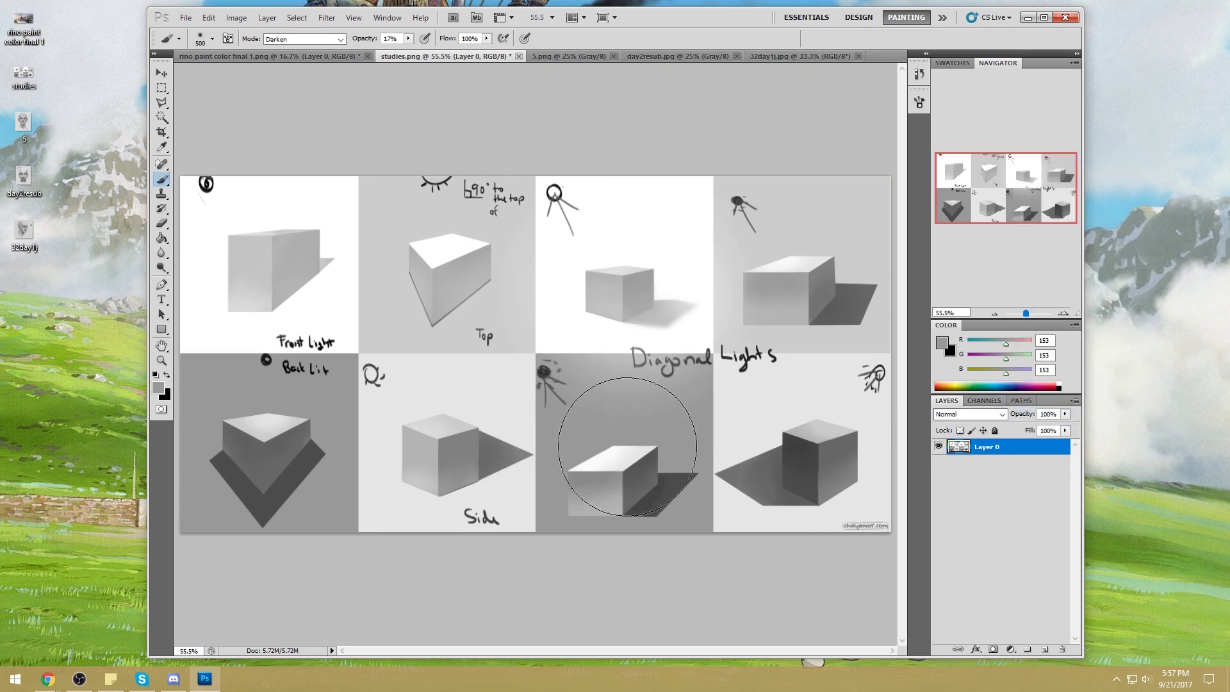
left_click(678, 491, "alt")
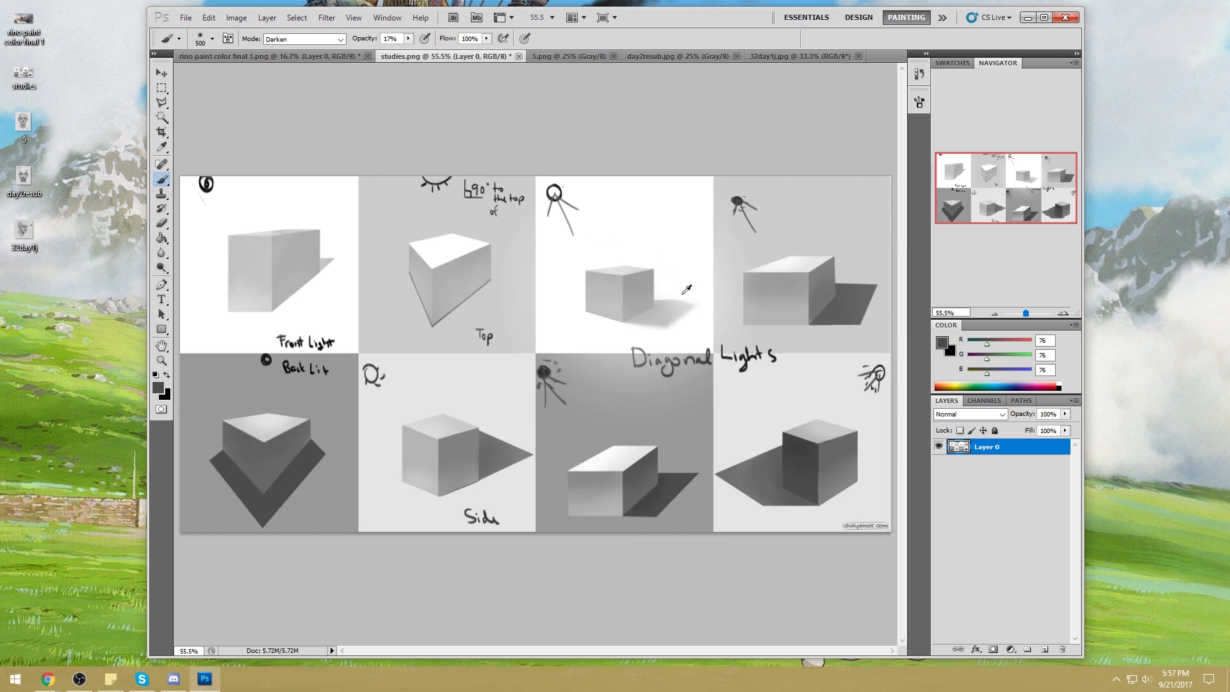
left_click(627, 222, "alt")
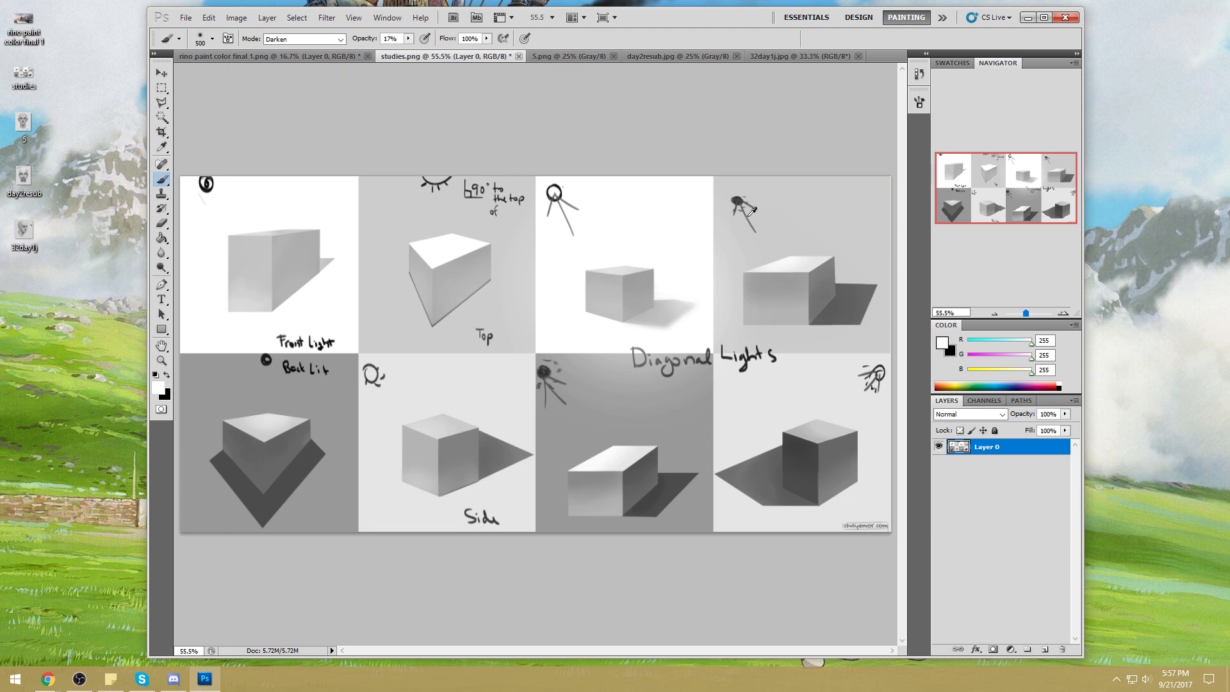
left_click(692, 477, "alt")
left_click_drag(691, 475, 651, 453)
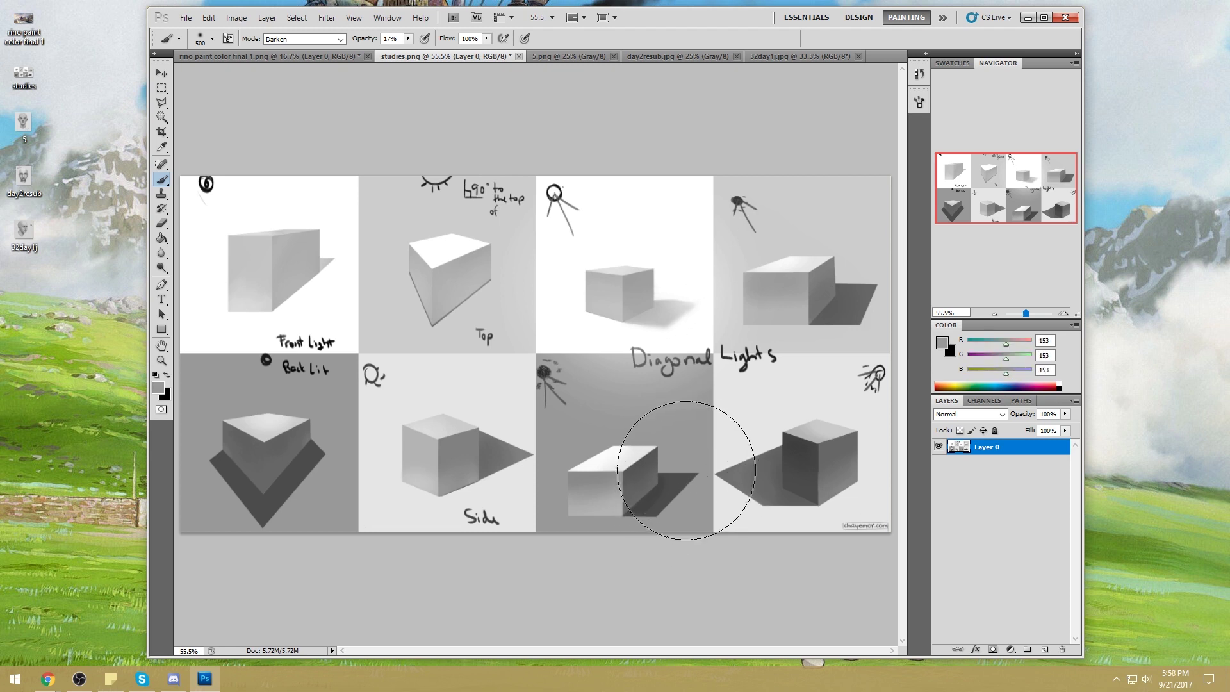
Step: Set the brush blending mode to Lighten and resample a grey from the canvas
left_click(331, 42)
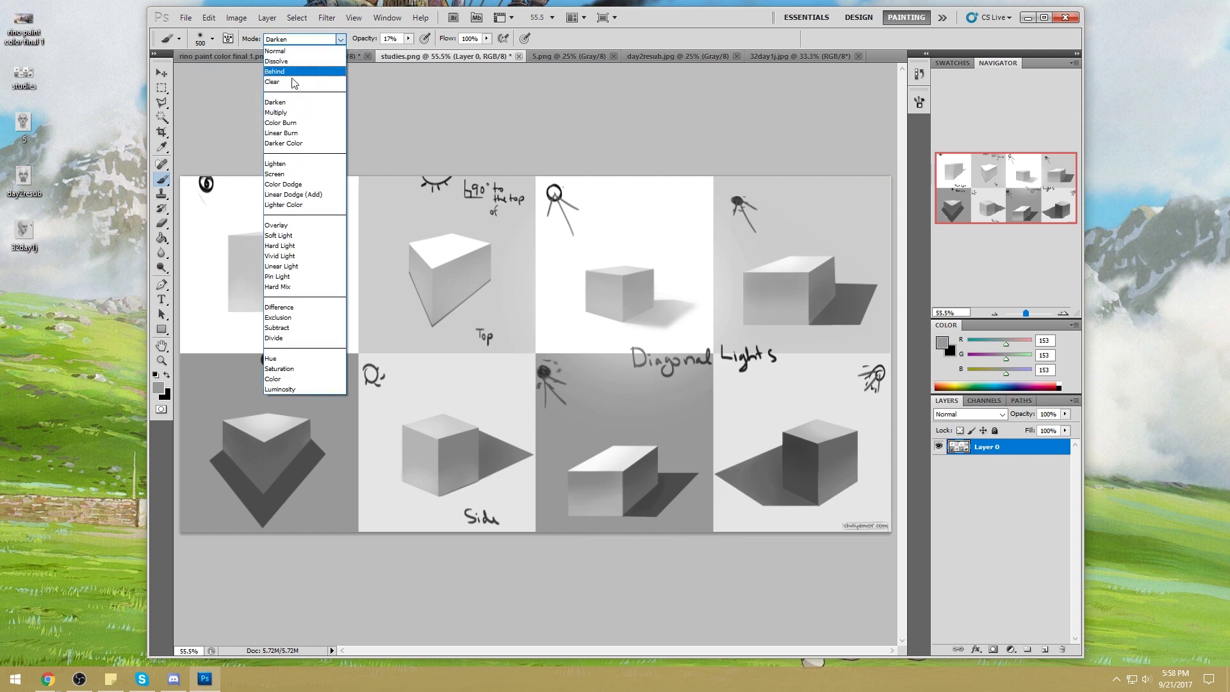
left_click(301, 167)
left_click(688, 463, "alt")
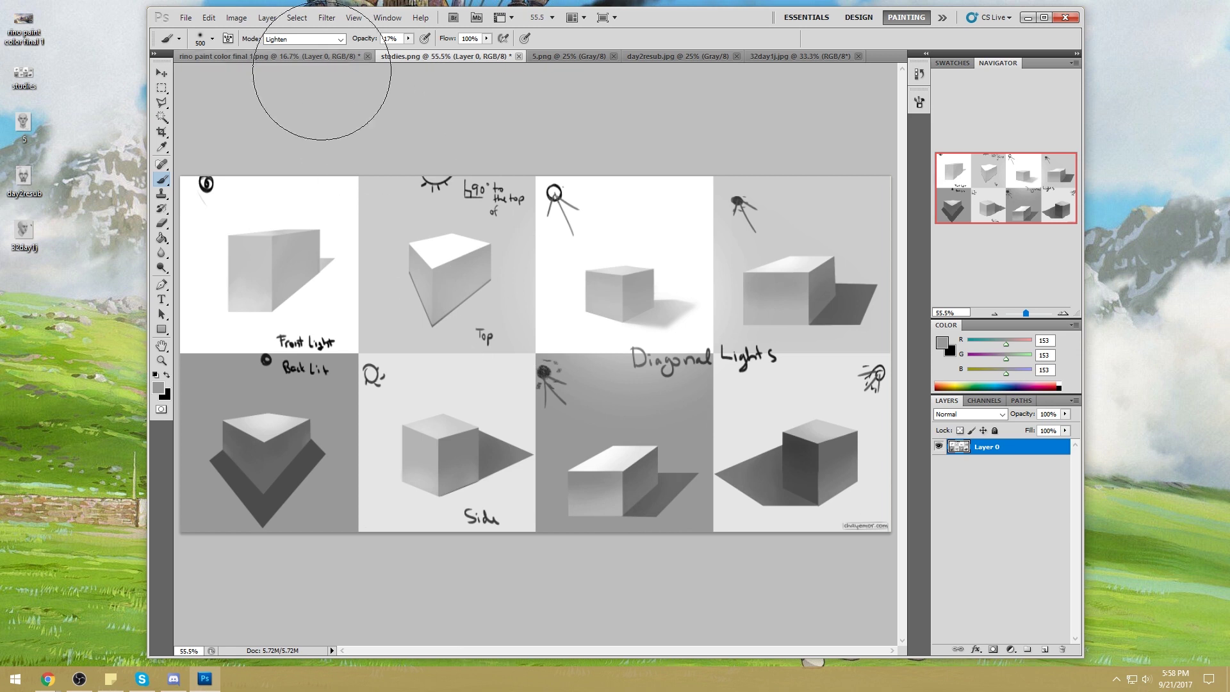
Step: Polygonal-lasso the Diagonal Lights box's cast shadow and trim the area beside the box
key("l")
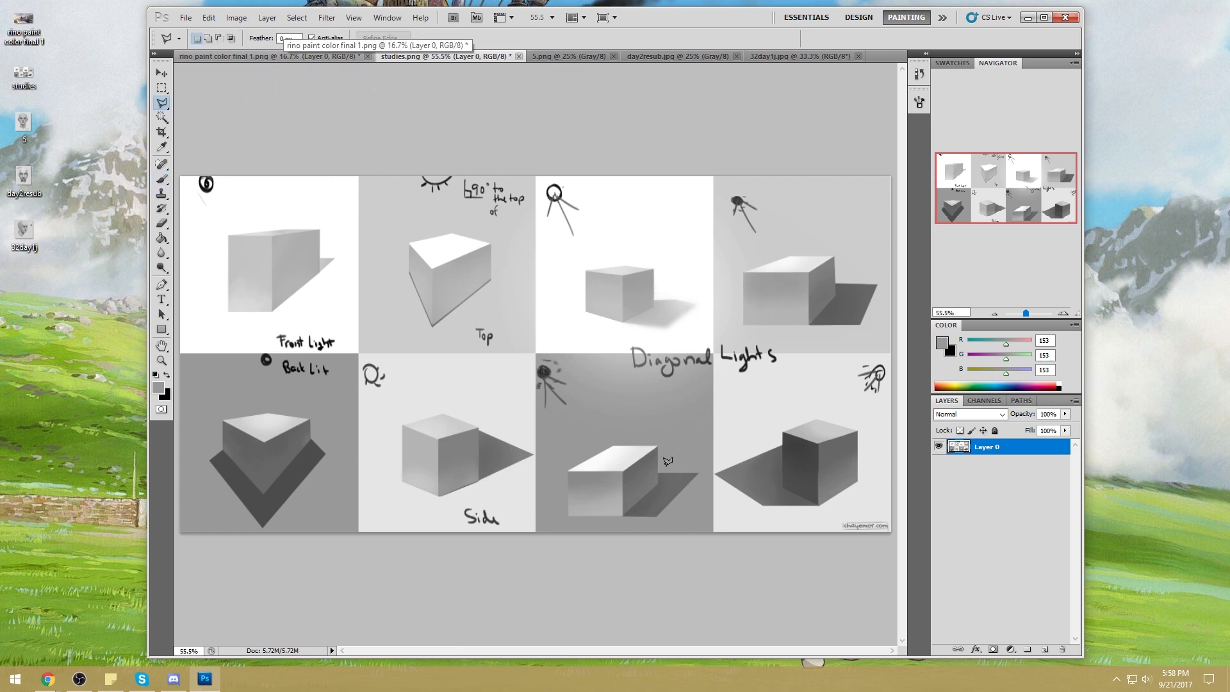
left_click(657, 470)
left_click(659, 479)
left_click(622, 516)
left_click(675, 520)
left_click(707, 477)
left_click(698, 459)
double_click(669, 469)
key("alt")
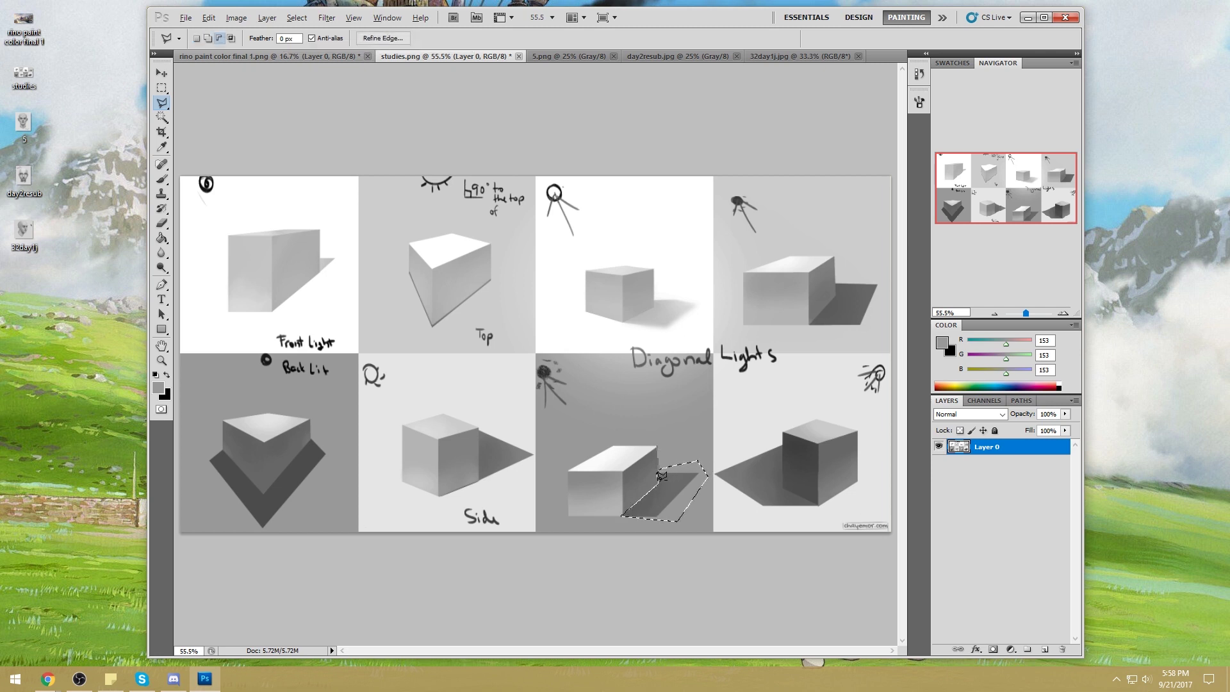
left_click(660, 477)
left_click(653, 448)
double_click(666, 461)
Step: Copy the shadow selection to a new layer and soften it with Gaussian Blur
left_click(327, 17)
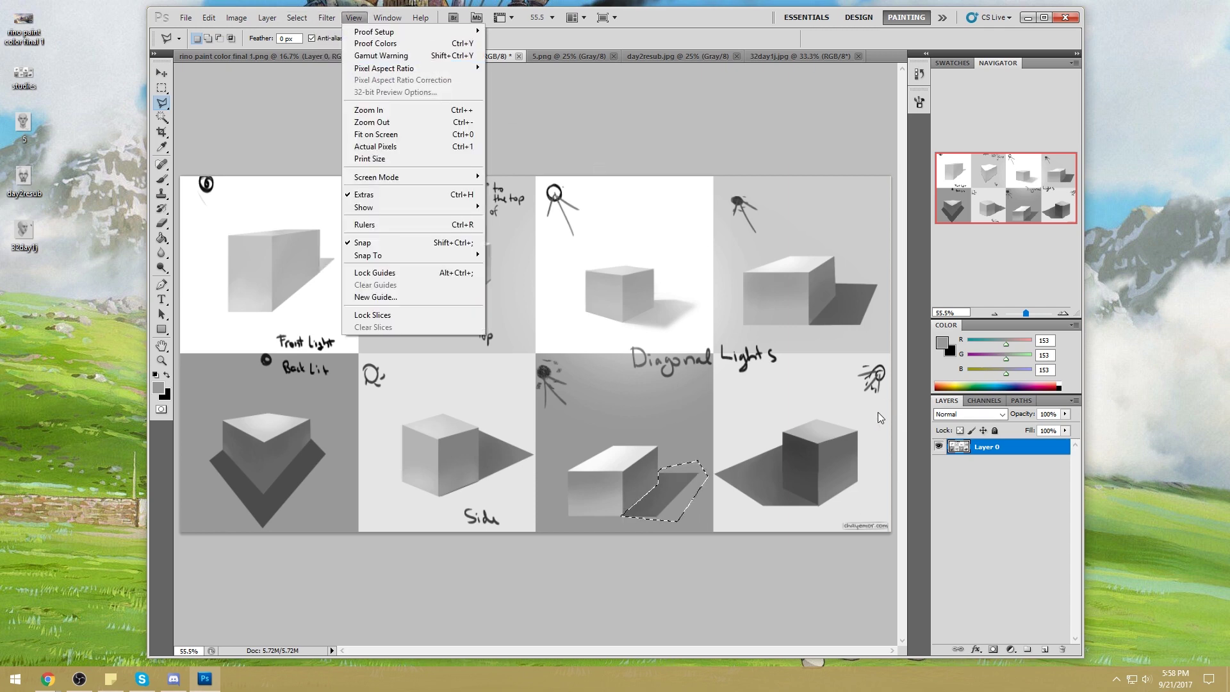
left_click(836, 562)
key("ctrl+j")
key("v")
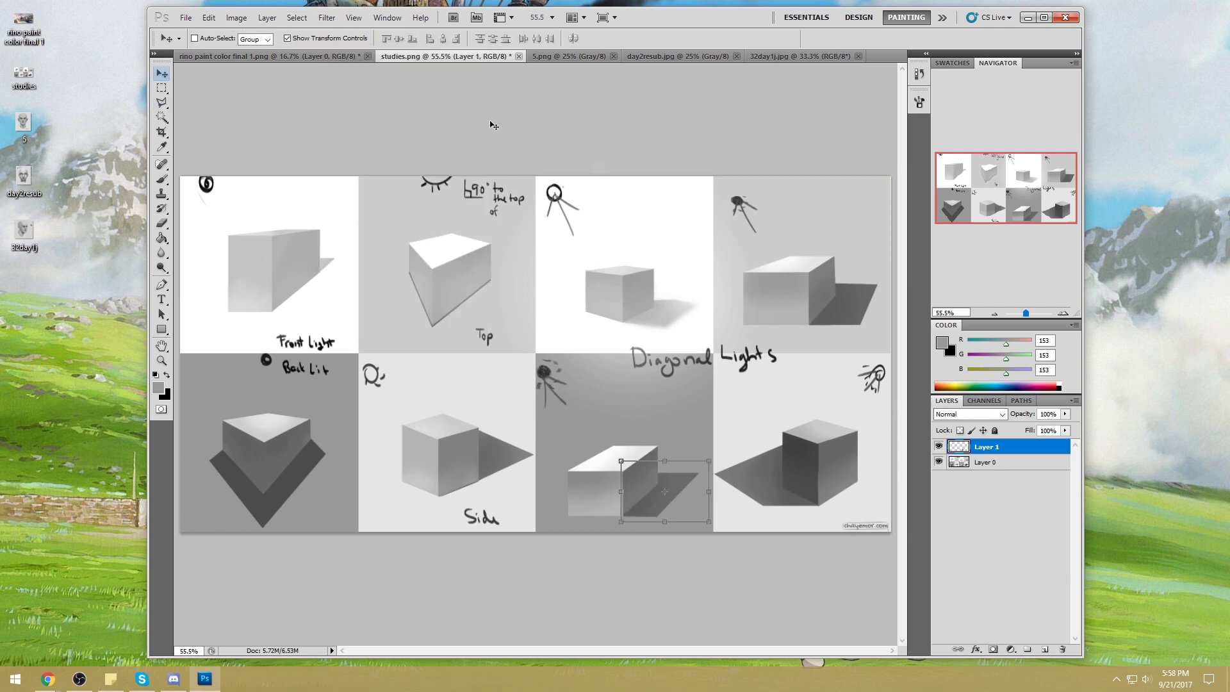
left_click(326, 17)
mouse_move(347, 132)
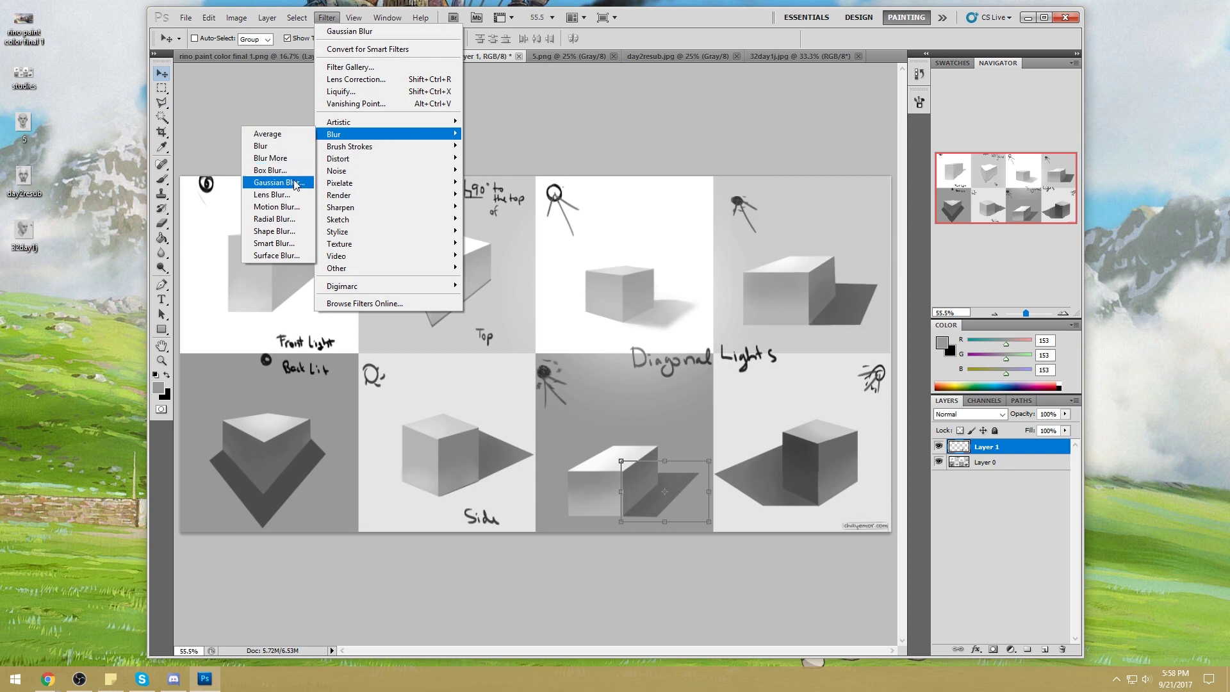
left_click(279, 183)
type("20")
key("Return")
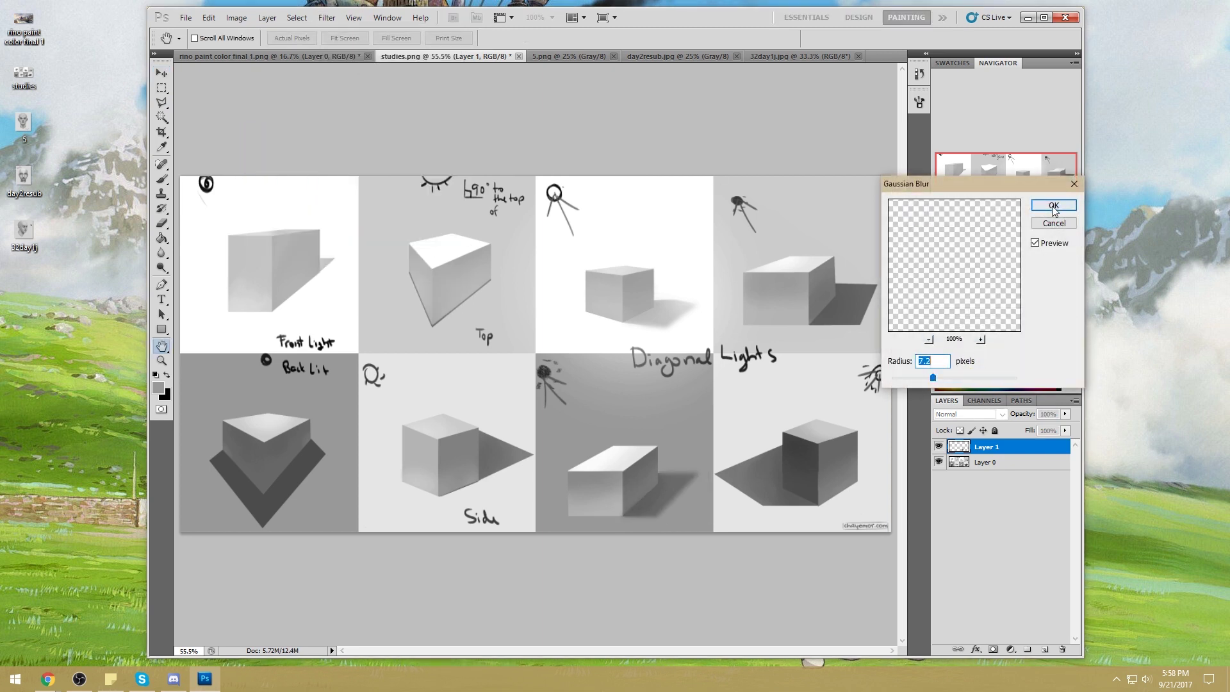
key("e")
Step: Resize the eraser to 80 and merge the blurred shadow down into Layer 0
key("bracketright")
key("bracketright")
key("bracketright")
key("bracketright")
key("bracketright")
key("bracketright")
key("bracketright")
key("bracketleft")
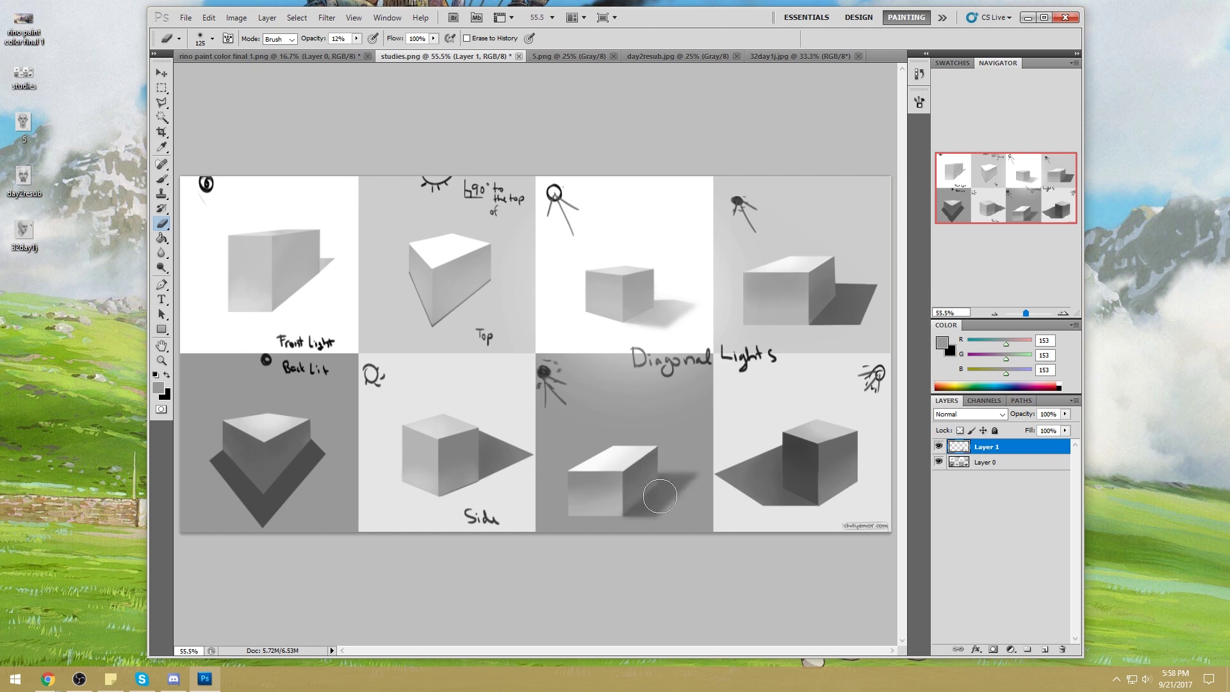
key("bracketleft")
key("bracketleft")
key("bracketleft")
key("bracketleft")
right_click(1008, 460)
left_click(1025, 417)
Step: Set the brush to Darken and darken the top face of the Diagonal Lights box
key("b")
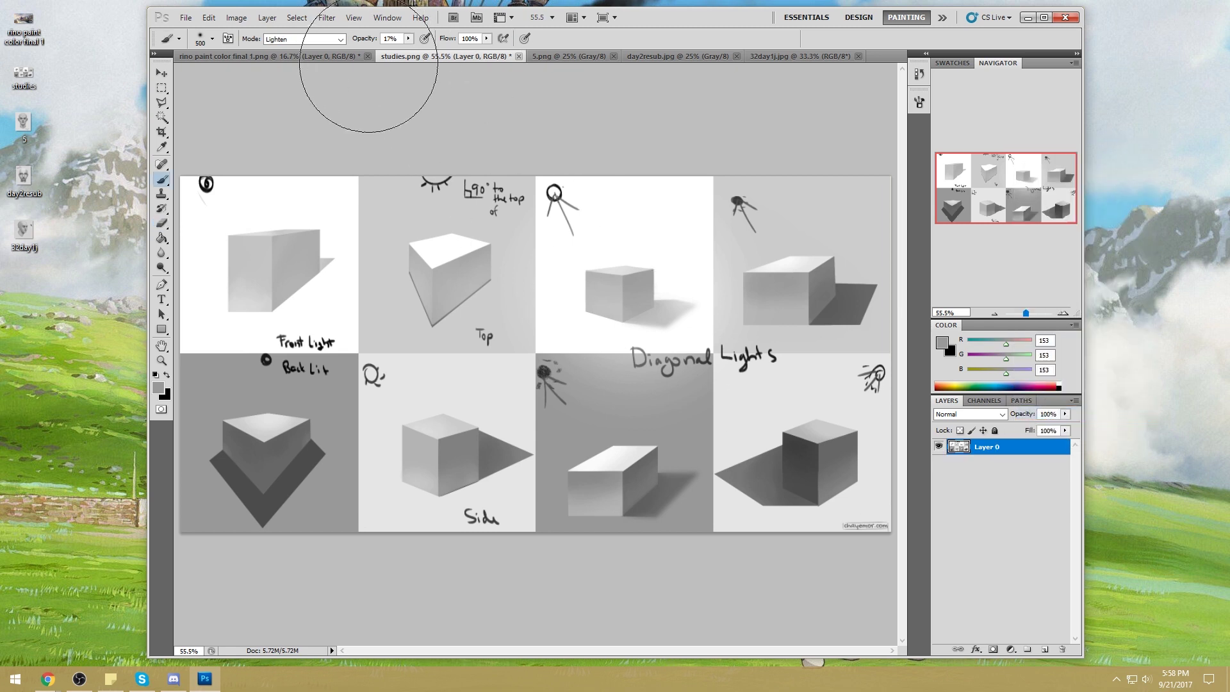
left_click(301, 39)
left_click(301, 102)
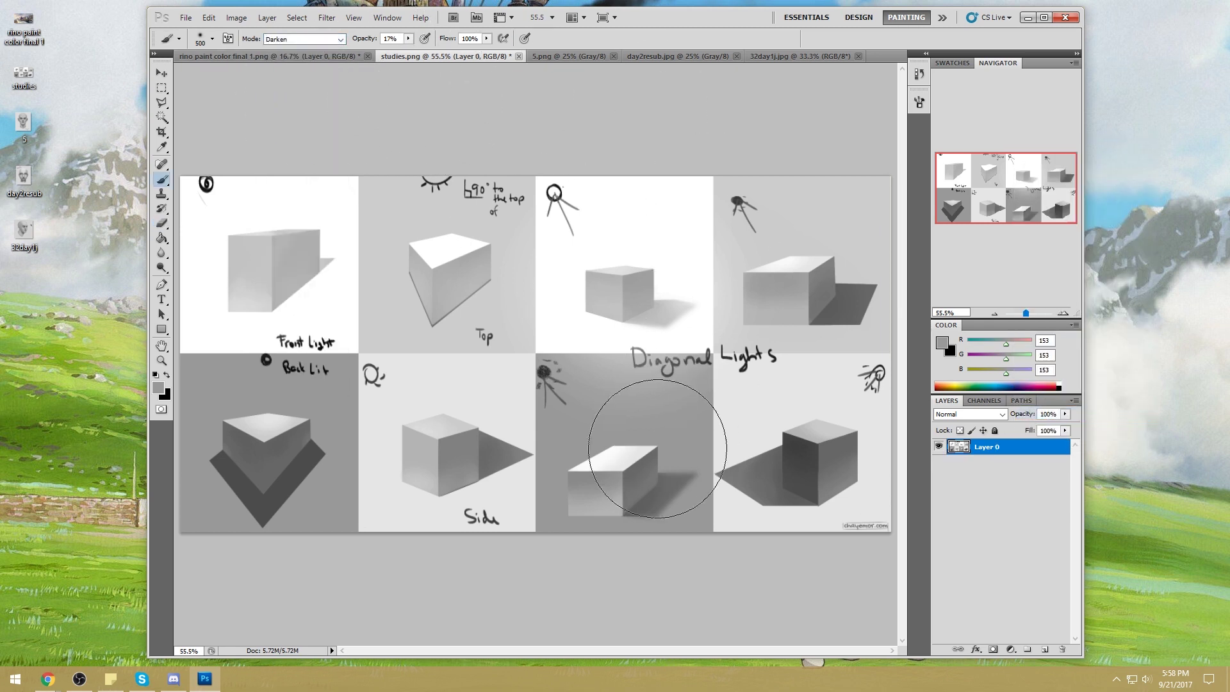
left_click(607, 474, "alt")
mouse_move(640, 453)
left_mouse_down()
mouse_move(547, 484)
mouse_move(666, 428)
mouse_move(533, 483)
left_mouse_up()
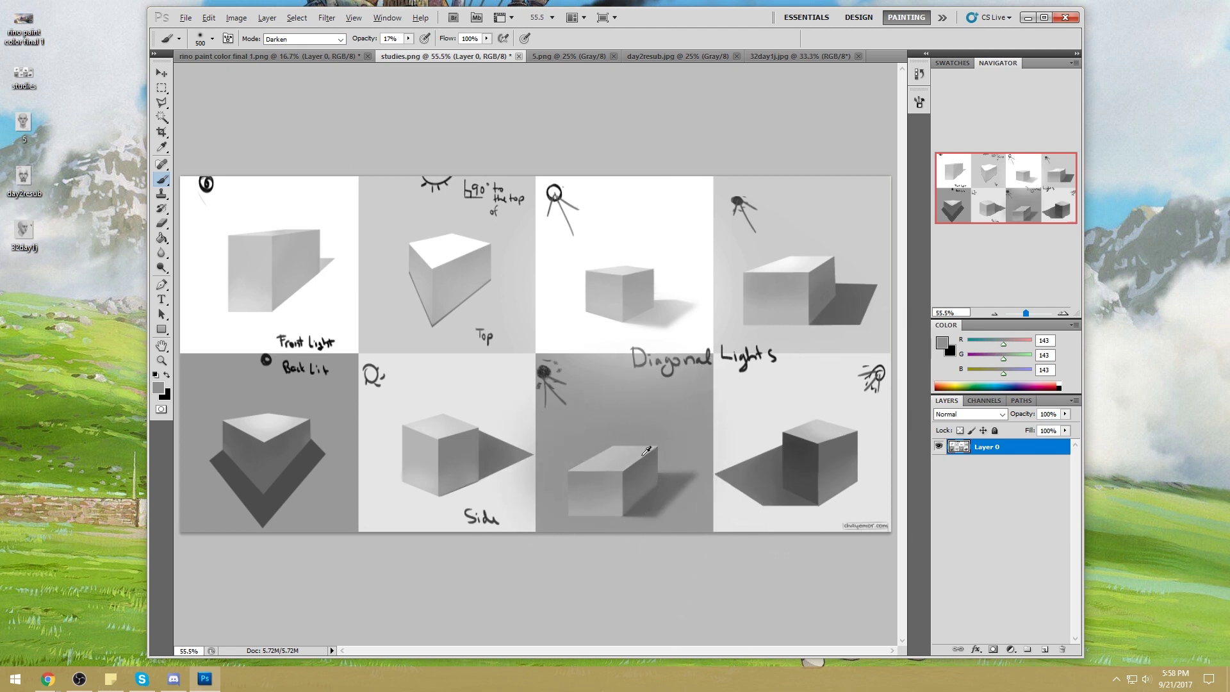
Step: Sample reference greys across the panels and begin a polygonal selection at the Side cube
left_click(577, 423, "alt")
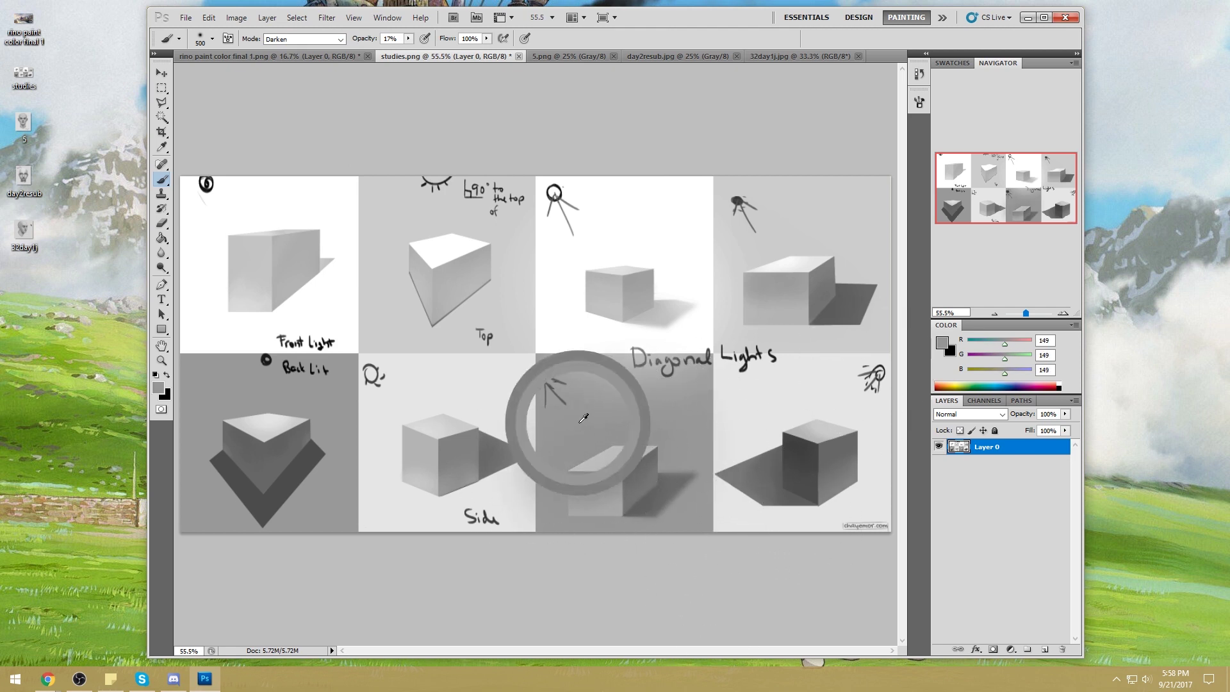
left_click(596, 497, "alt")
left_click(648, 464, "alt")
left_click_drag(648, 464, 562, 425)
left_click(639, 283, "alt")
left_click(638, 233, "alt")
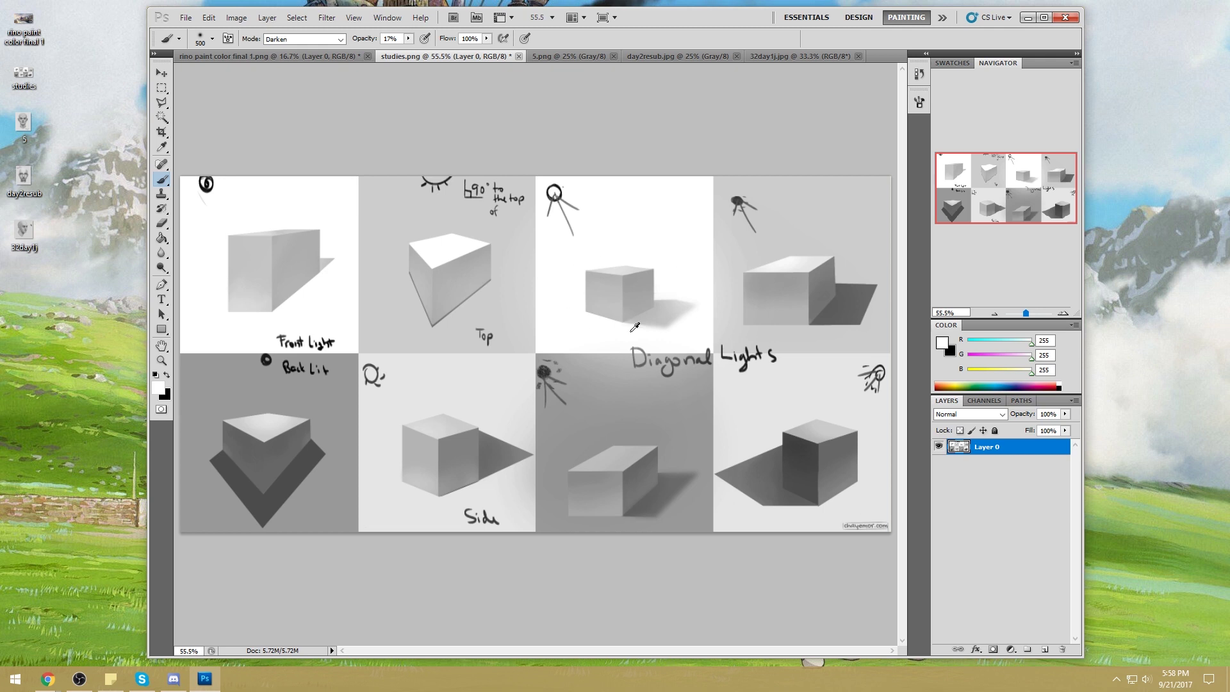
left_click_drag(784, 398, 830, 456)
left_click(481, 430, "alt")
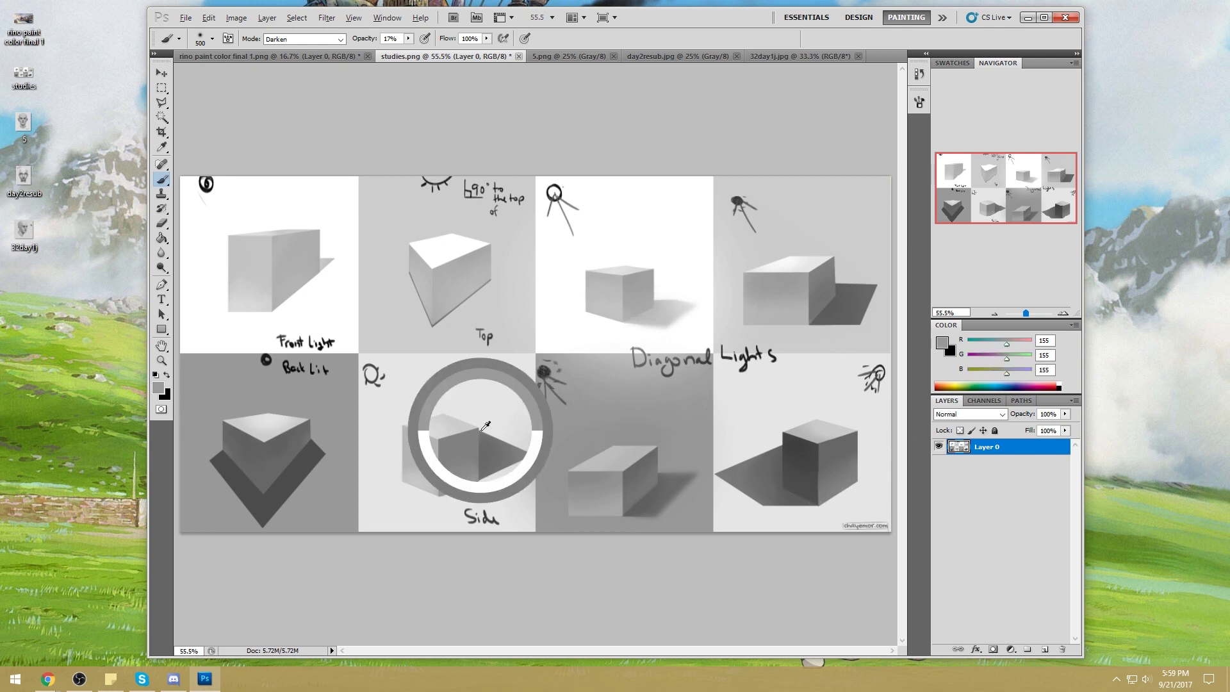
left_click(162, 102)
left_click(401, 480)
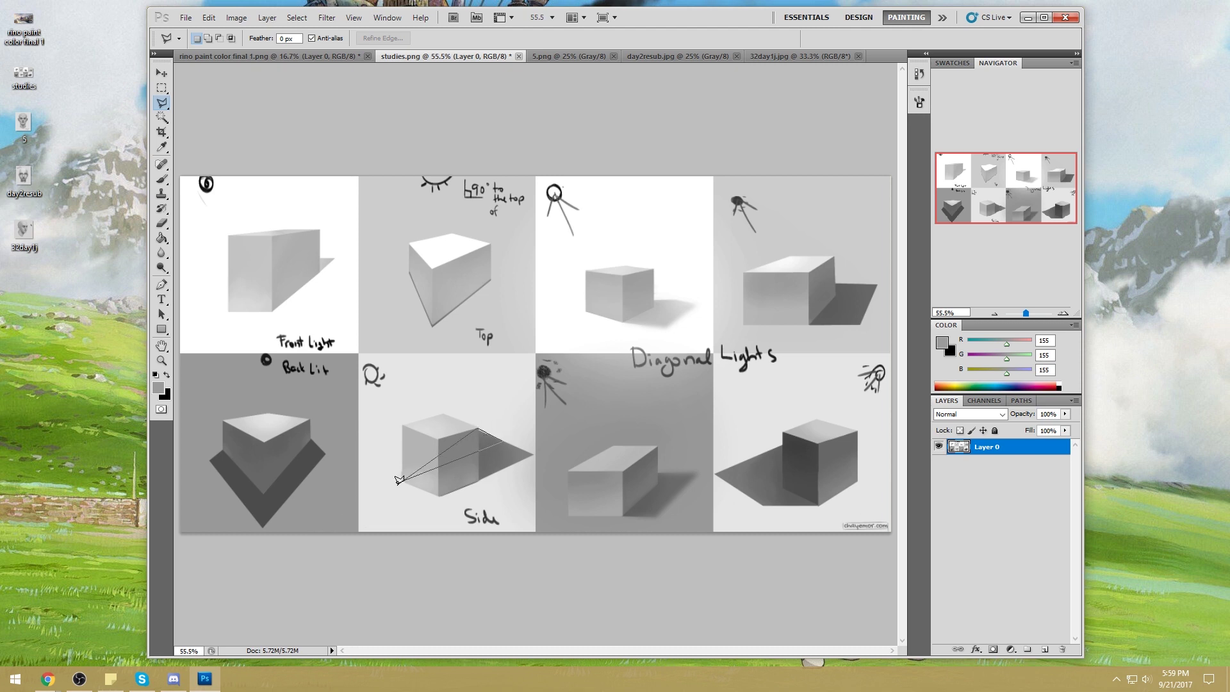
Step: Cancel the in-progress wedge selection across the Side cube
key("Escape")
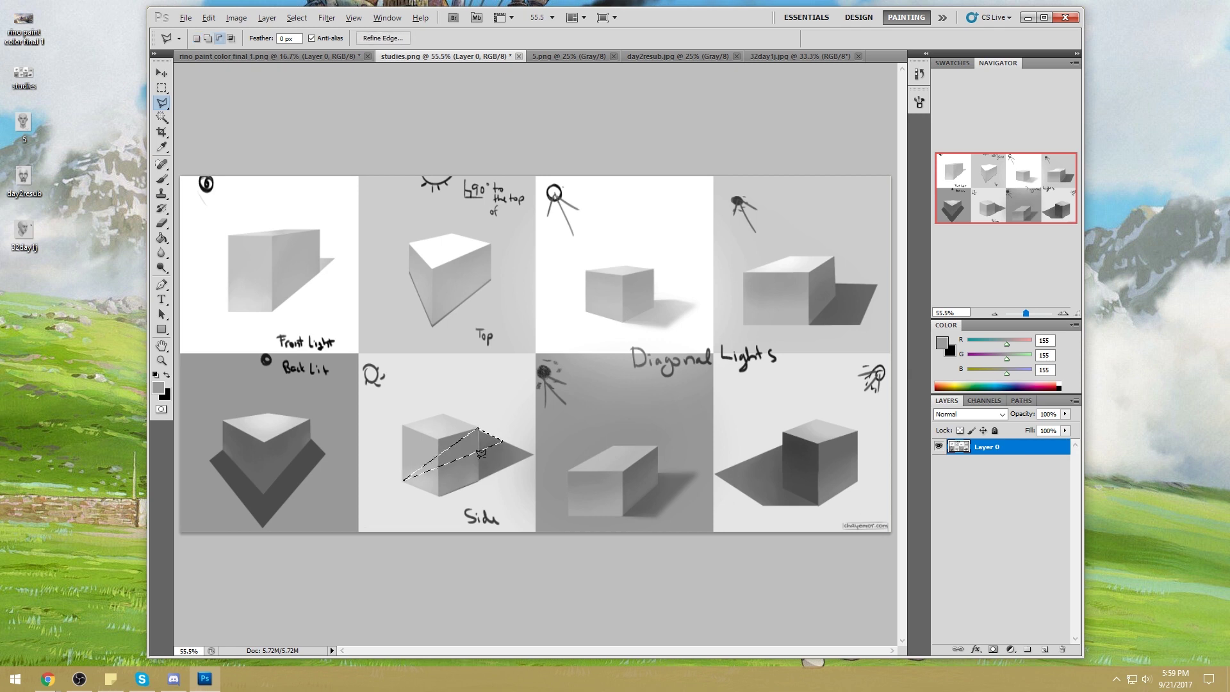
Step: Set the brush to Normal, 100% opacity and 60 px with light grey 229
left_click(465, 424)
key("b")
left_click(497, 416, "alt")
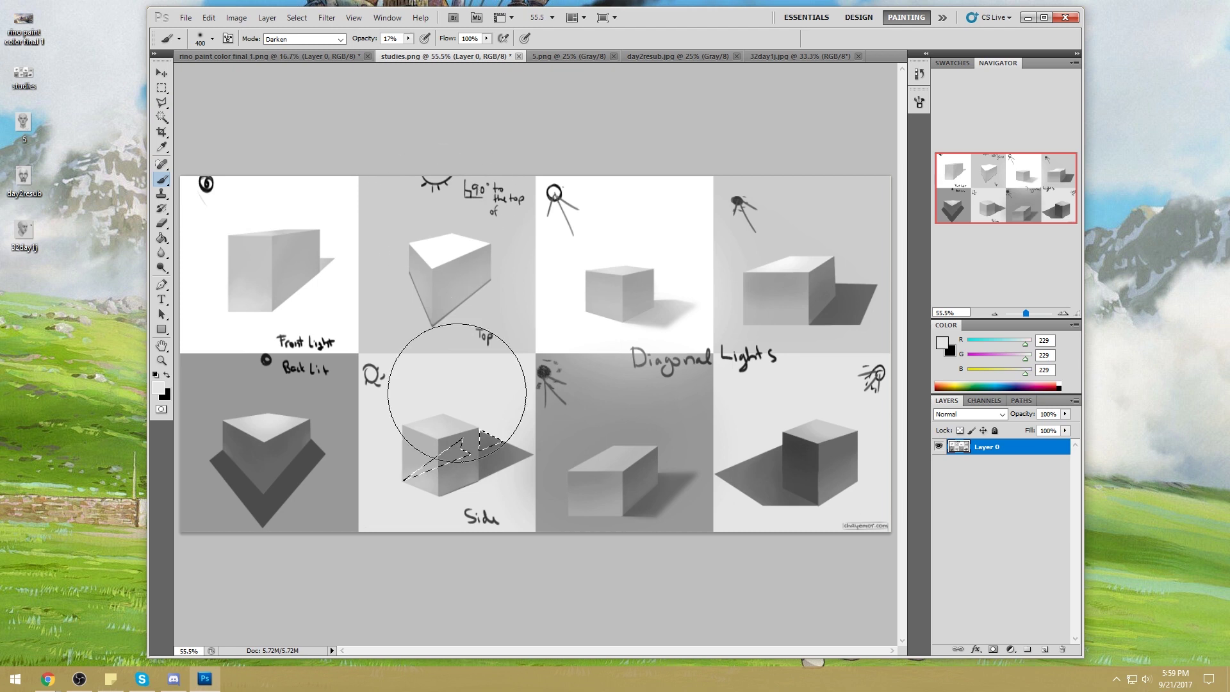
key("bracketleft")
key("bracketleft")
key("bracketleft")
key("bracketleft")
key("bracketleft")
key("bracketleft")
key("bracketleft")
key("bracketleft")
key("bracketleft")
key("bracketleft")
left_click(304, 39)
left_click(282, 49)
left_click_drag(409, 40, 436, 55)
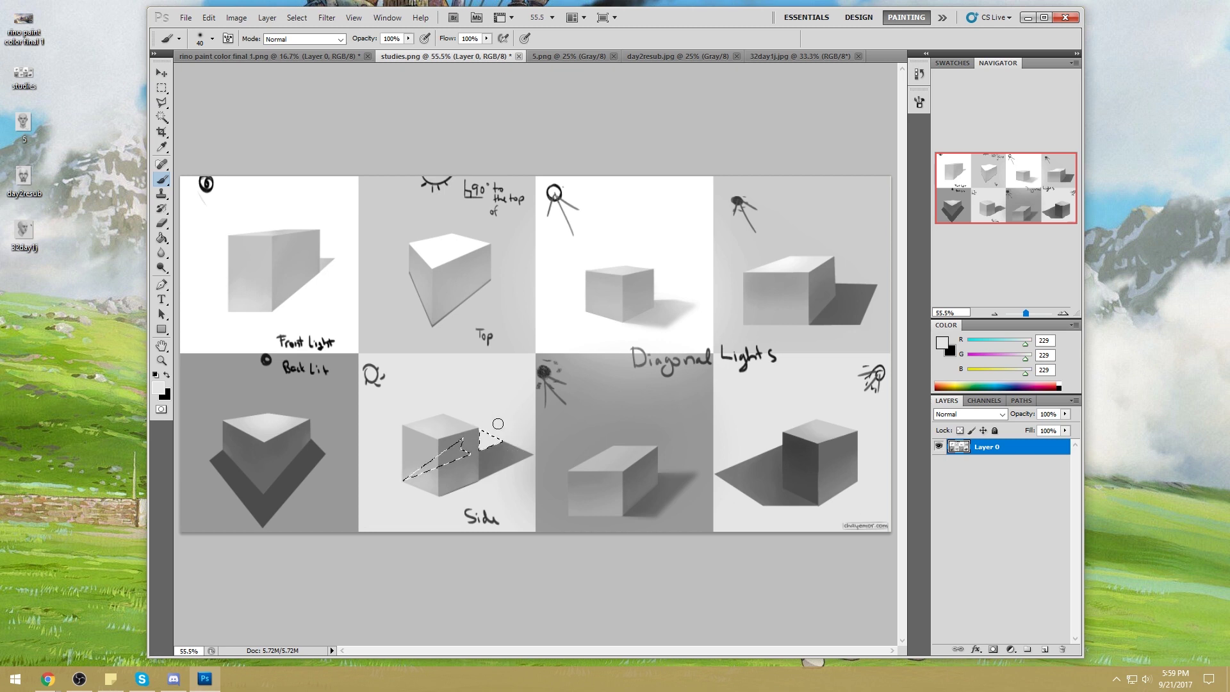
Step: Clear the selection and outline the Side cube's cast shadow with the Polygonal Lasso
key("m")
key("ctrl+d")
key("b")
left_click(163, 105)
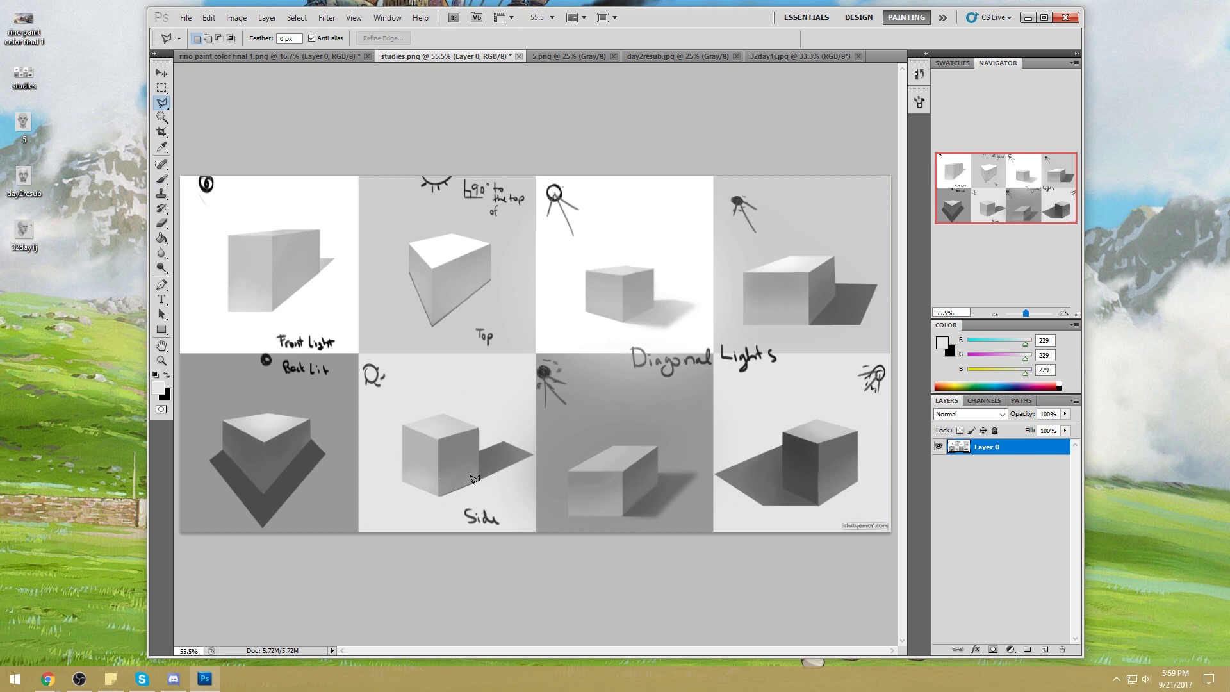
left_click(440, 494)
left_click(536, 455)
left_click(441, 492)
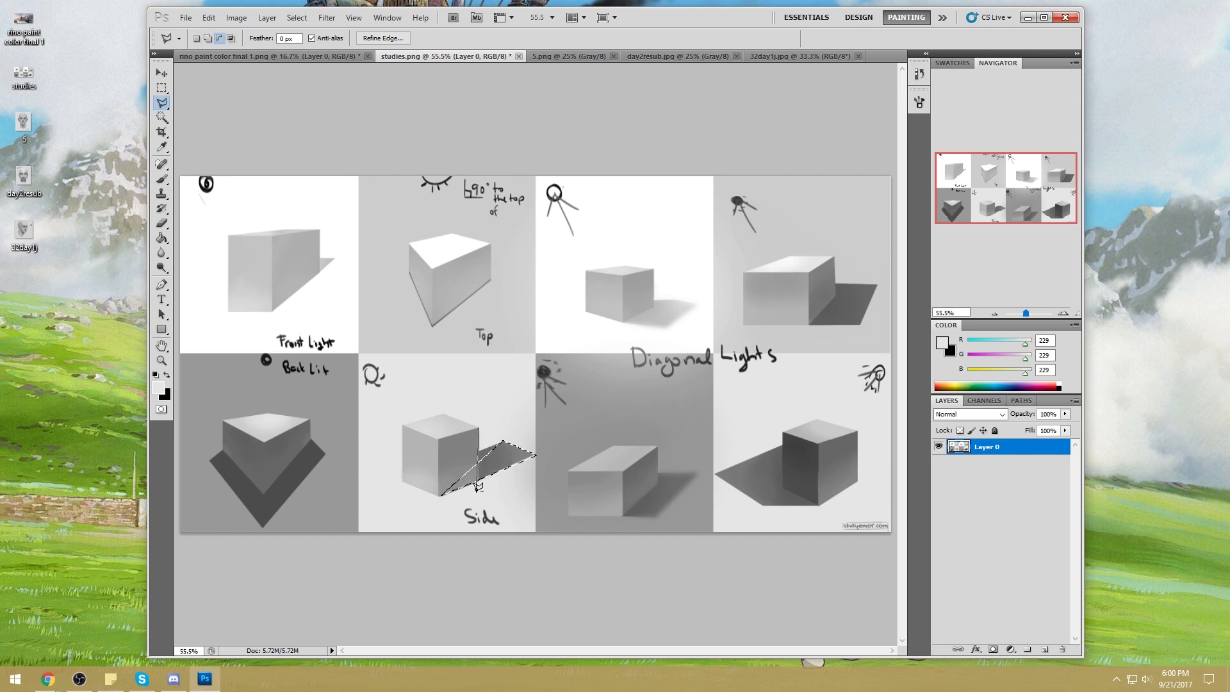
Step: Subtract the cube area from the selection and take the shadow's dark grey 112 as paint colour
left_click(478, 443)
left_click(479, 492)
left_click(445, 505)
left_click(426, 489)
left_click(441, 447)
left_click(476, 427)
key("b")
key("ctrl+h")
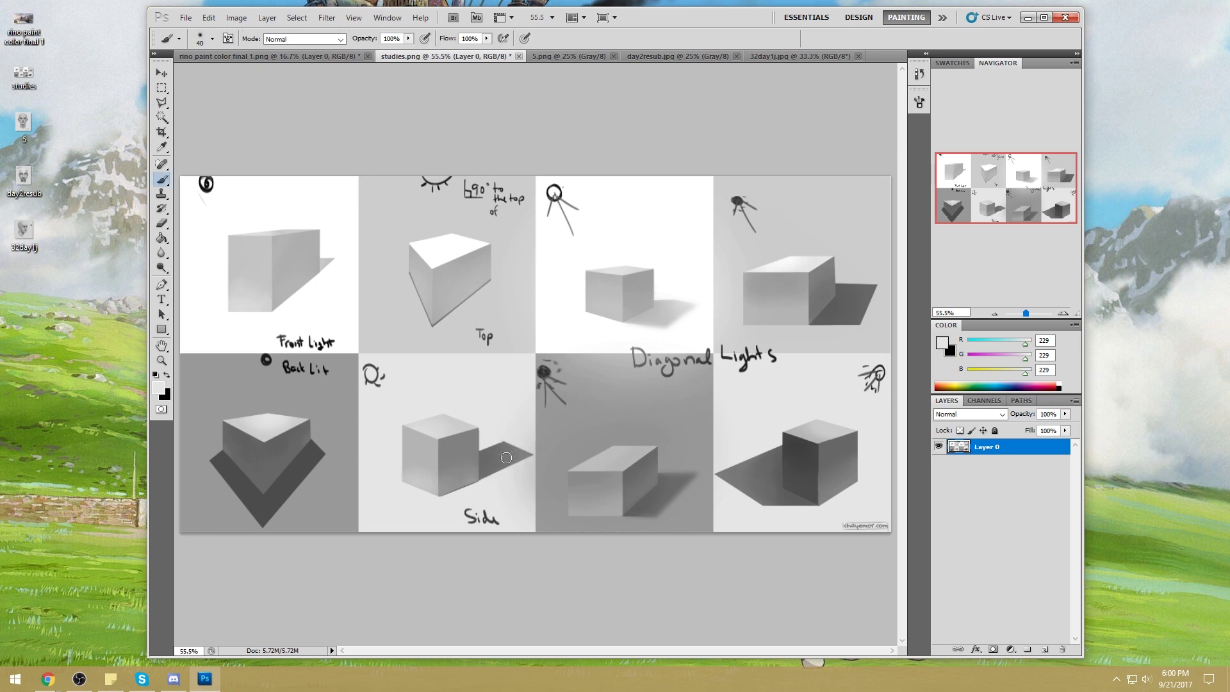
left_click(520, 457, "alt")
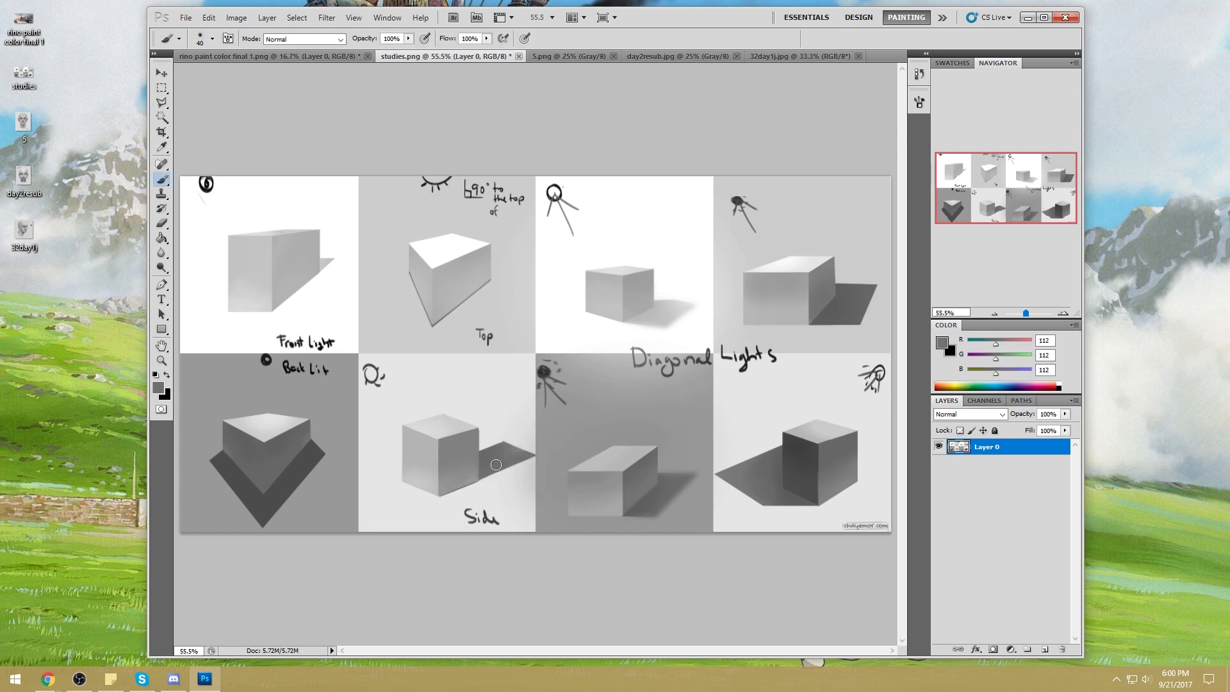
Step: Brush light grey 226 over the Side shadow using a 200 px brush at 46% opacity
right_click(561, 398)
key("Escape")
left_click(506, 439, "alt")
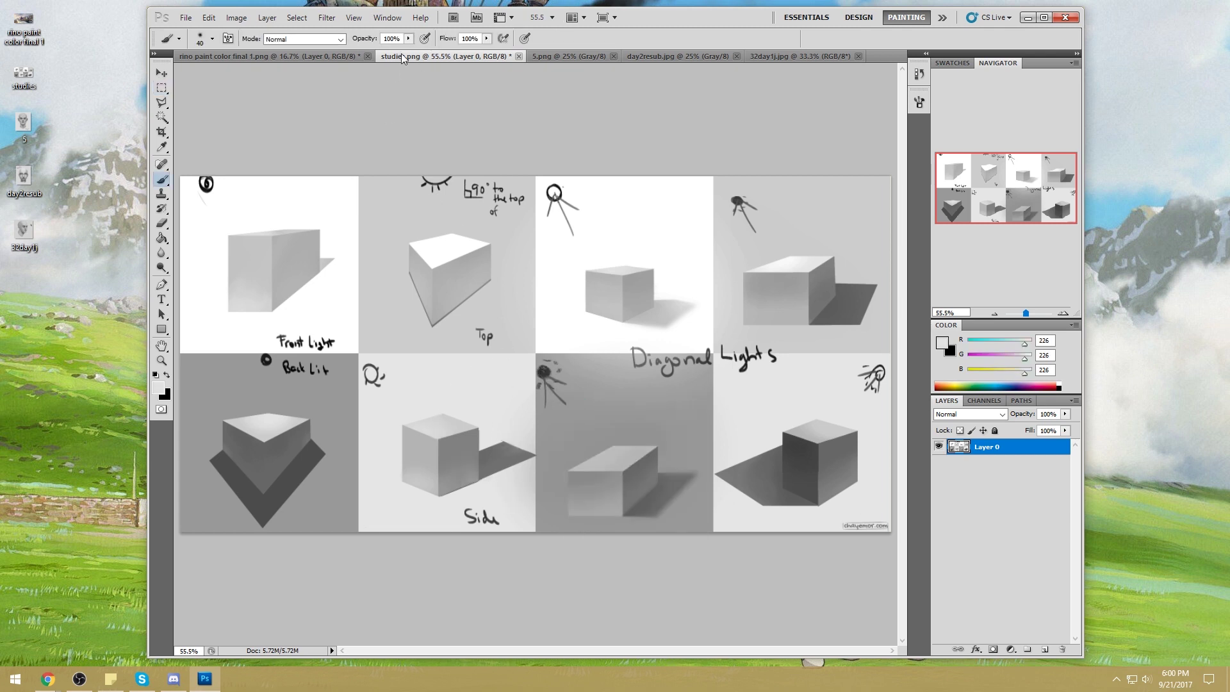
key("bracketright")
key("bracketright")
key("bracketright")
key("bracketright")
key("bracketright")
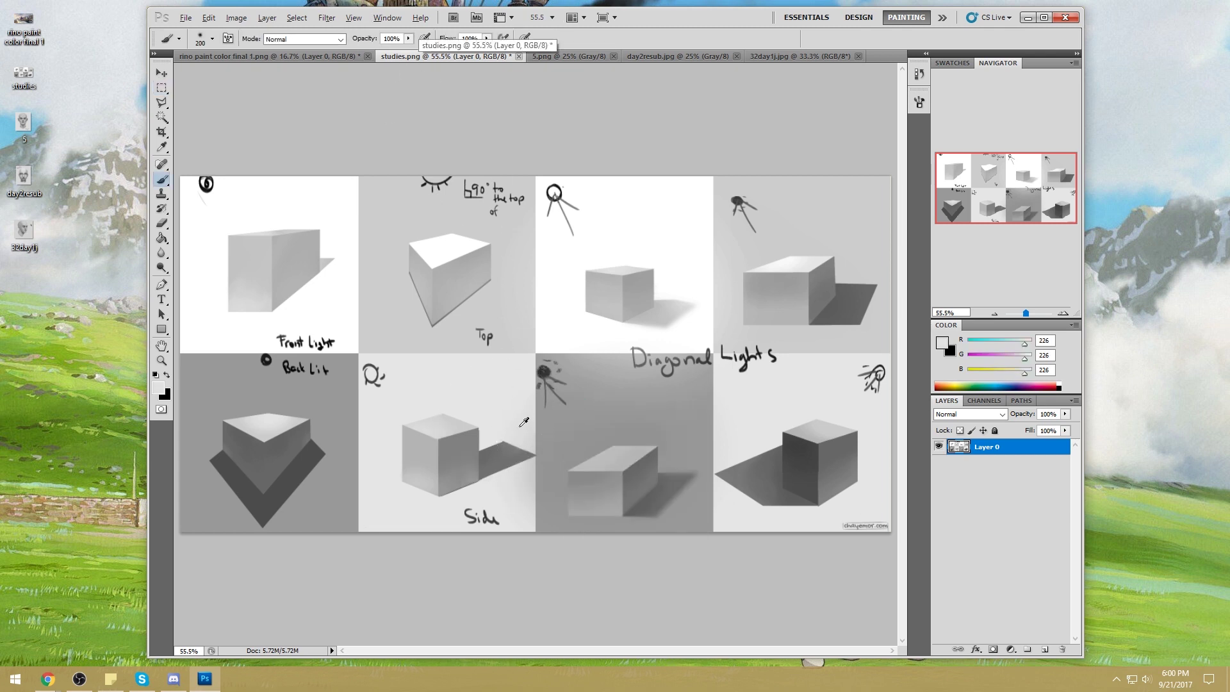
left_click_drag(522, 466, 506, 451)
key("4")
key("6")
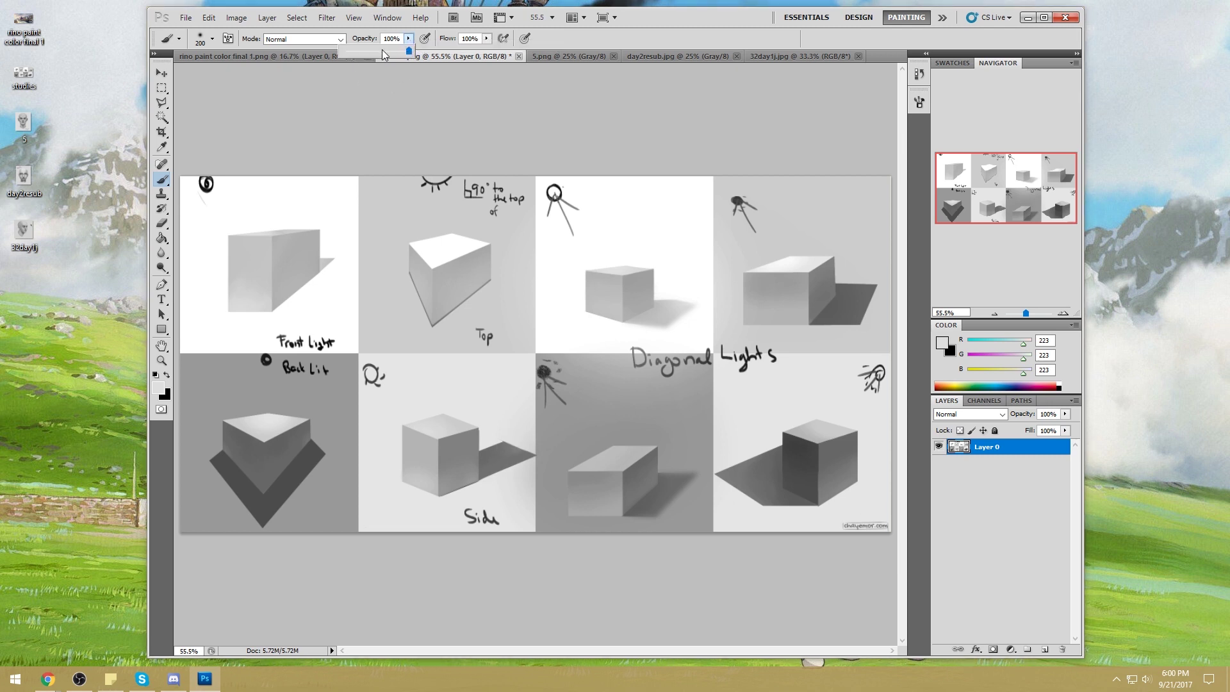
left_click_drag(528, 436, 500, 441)
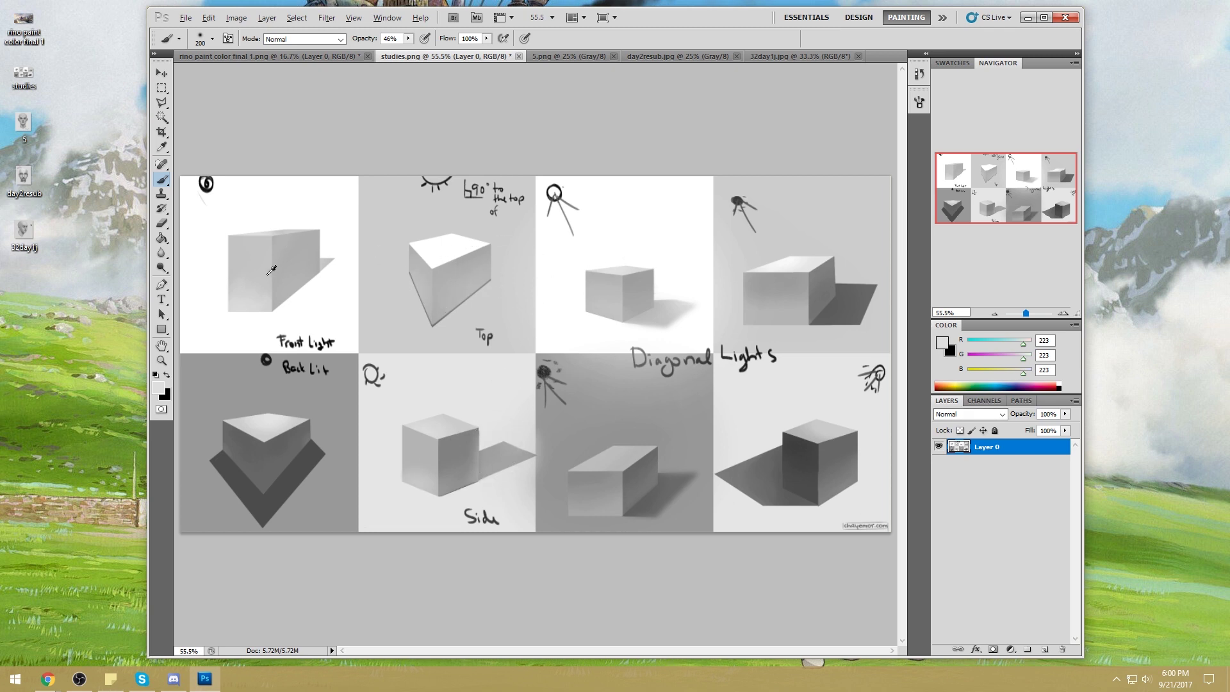
key("alt")
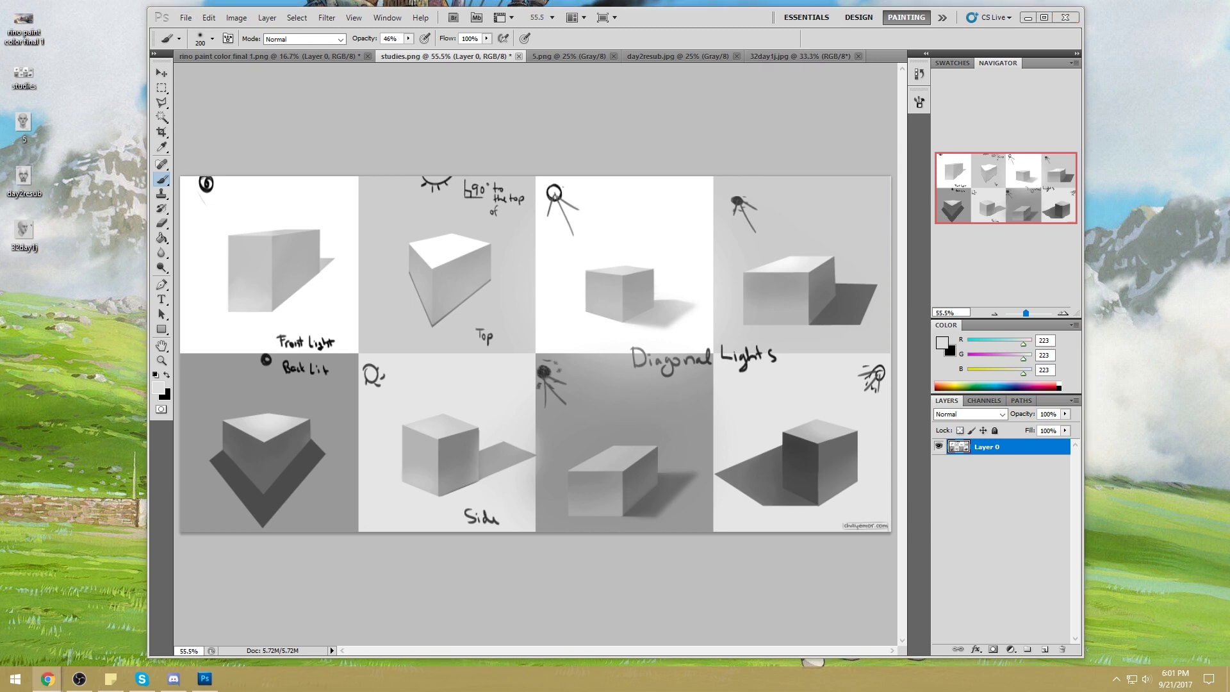
Step: Search Google Images for 'stadium floodlights night' in a maximized browser
left_click(48, 679)
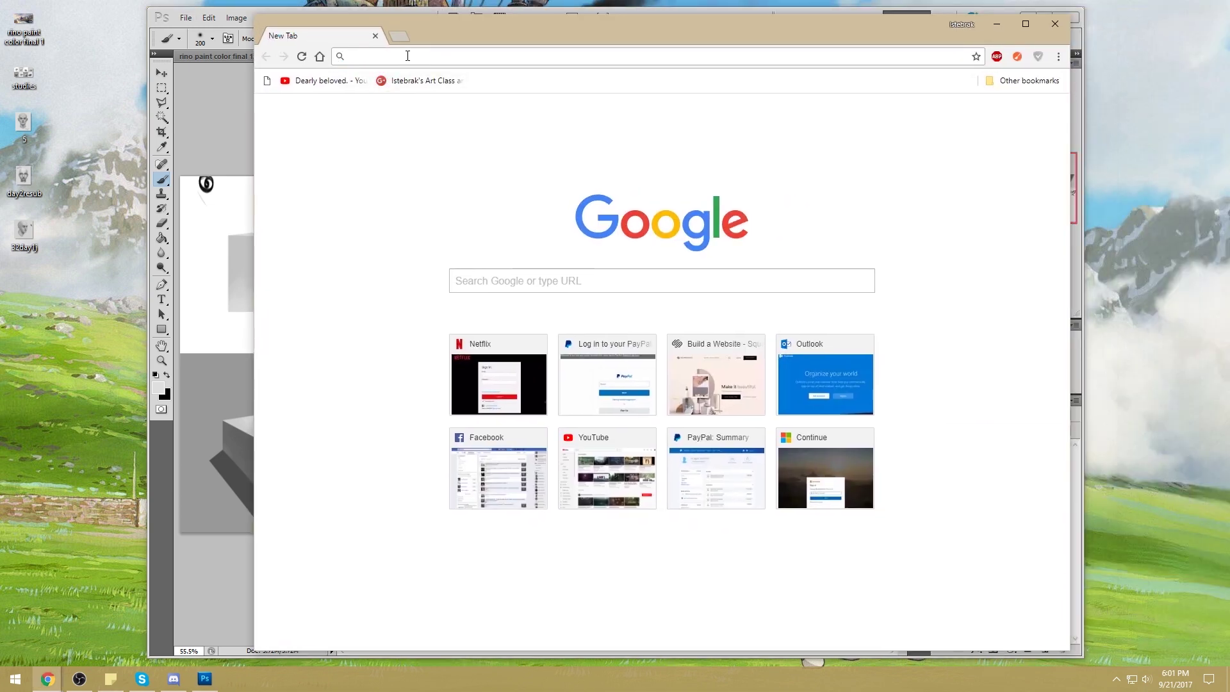
type("stadium floodlights night")
key("Return")
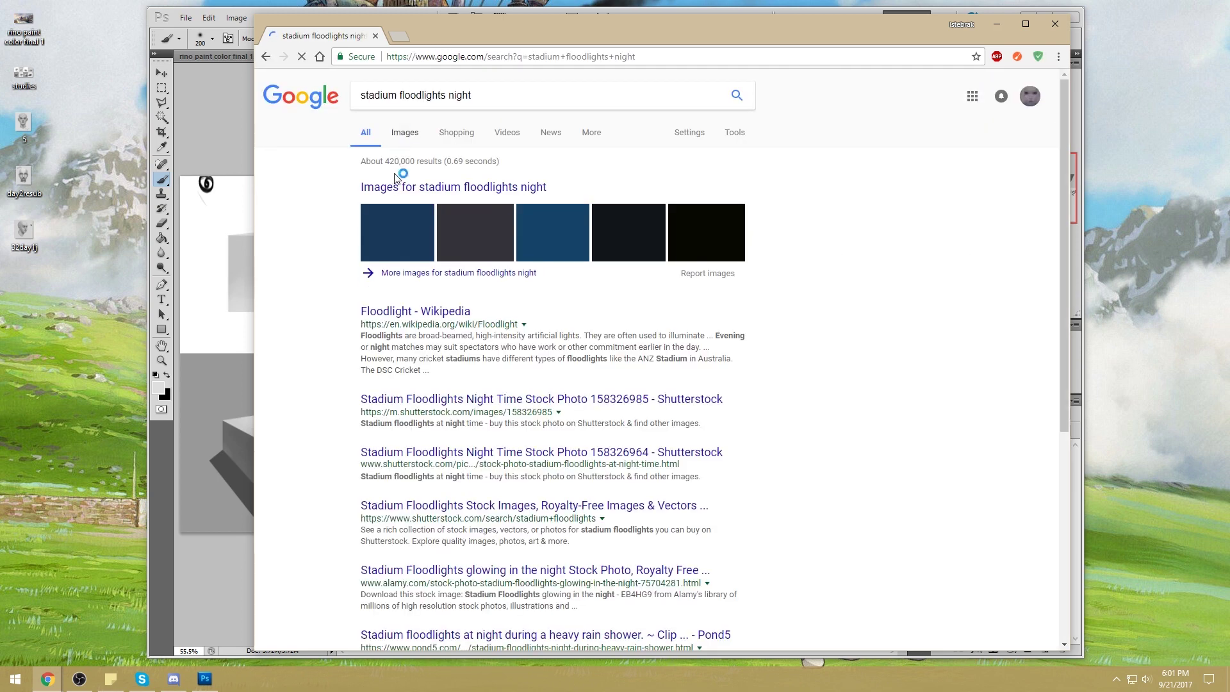
left_click(404, 132)
double_click(562, 32)
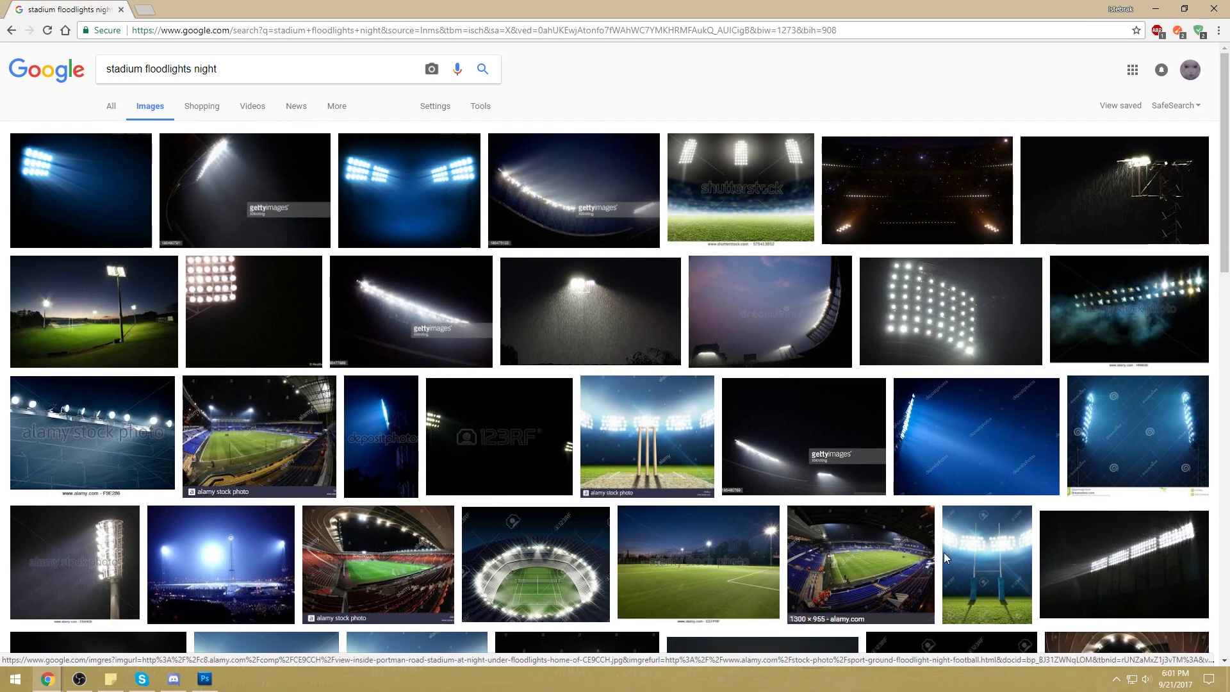
Step: Preview the floodlit pitch, Elland Road and Shutterstock stadium floodlights images
left_click(690, 567)
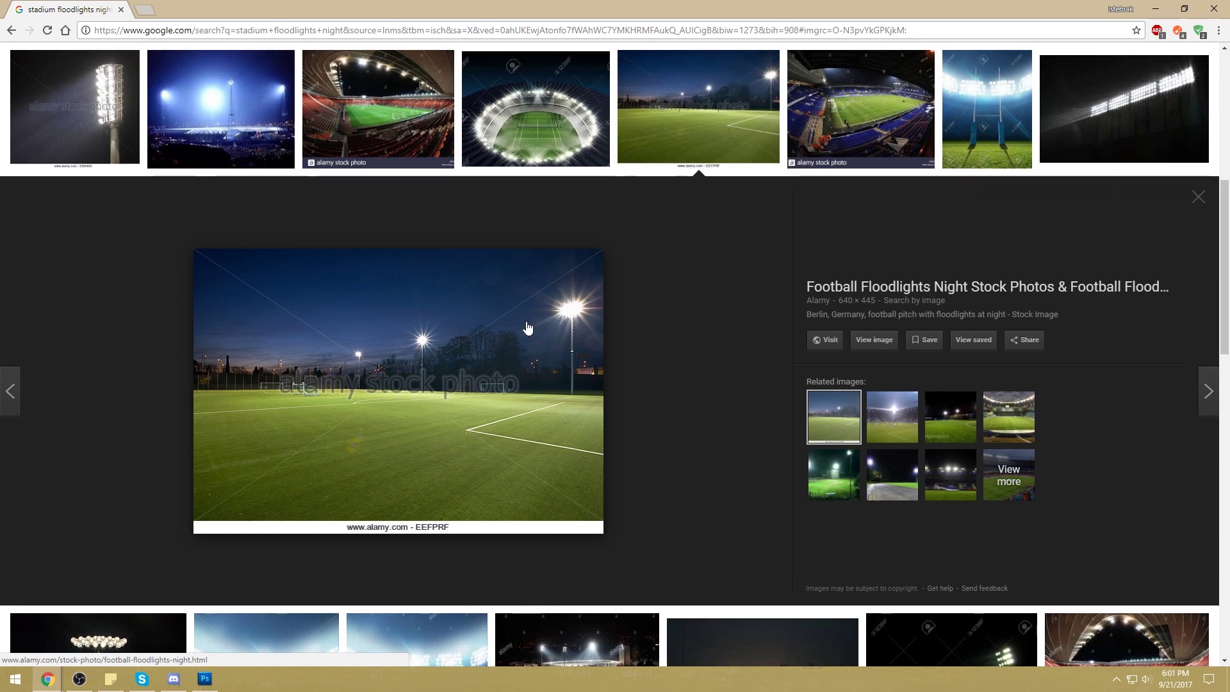
left_click(226, 118)
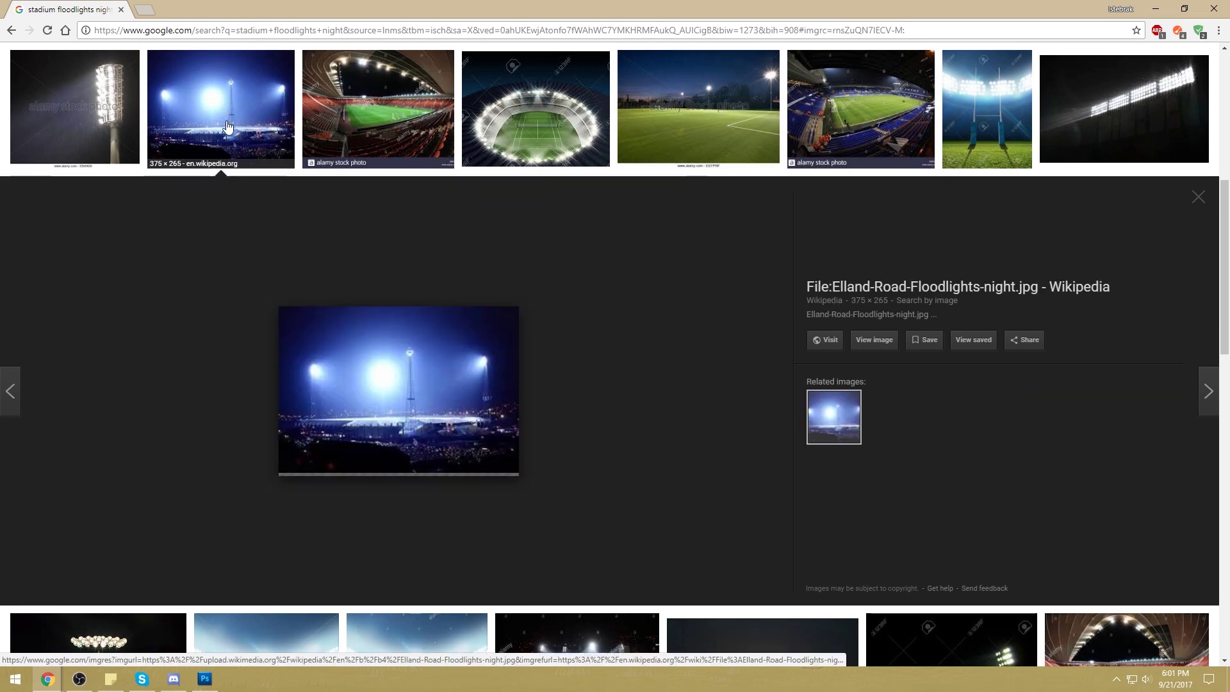
scroll(647, 363, "up", 3)
scroll(650, 371, "up", 2)
scroll(686, 379, "up", 2)
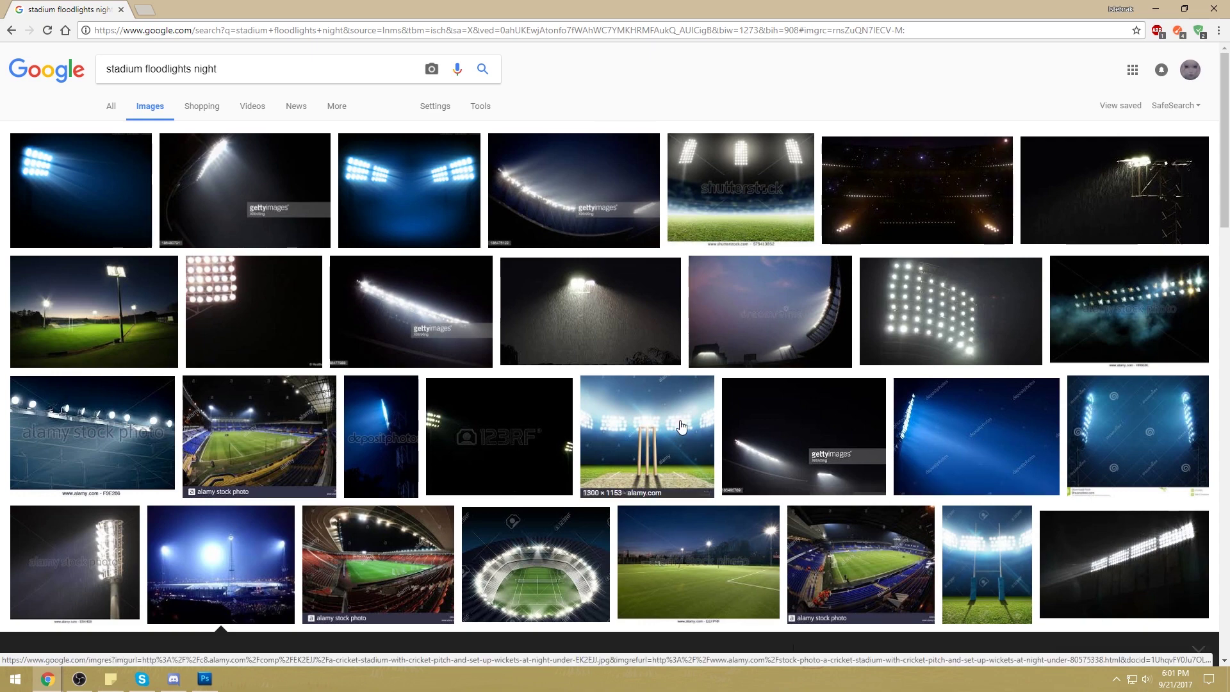
left_click(725, 183)
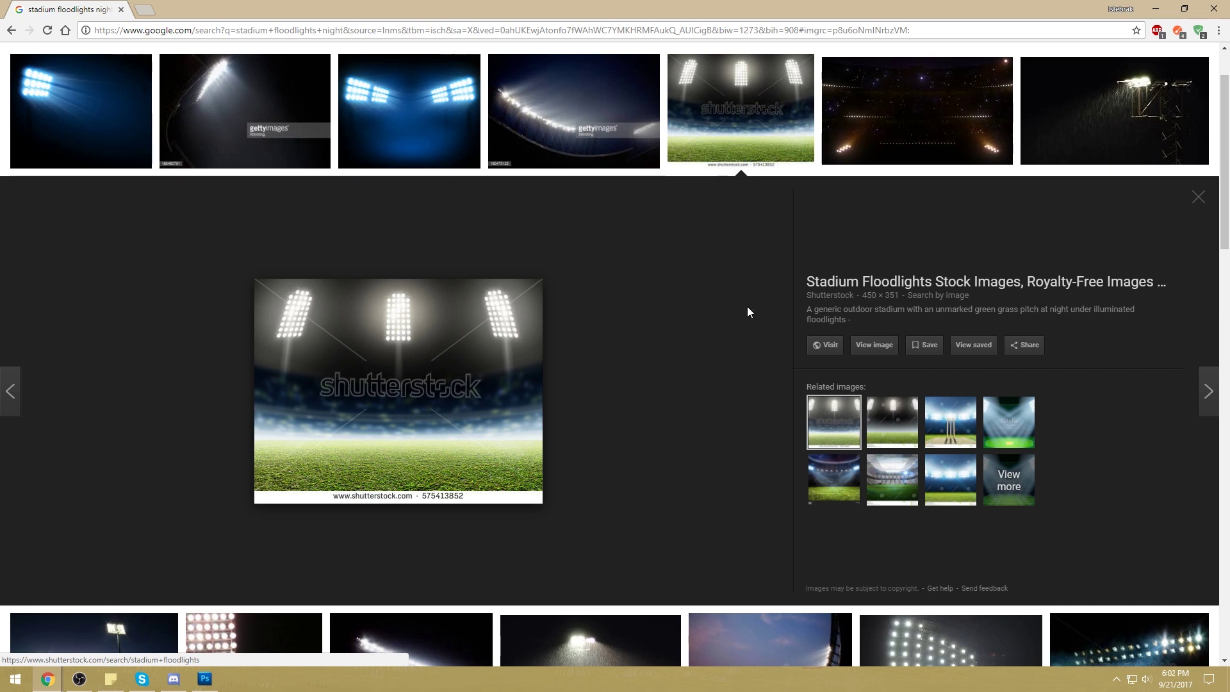
scroll(664, 315, "up", 2)
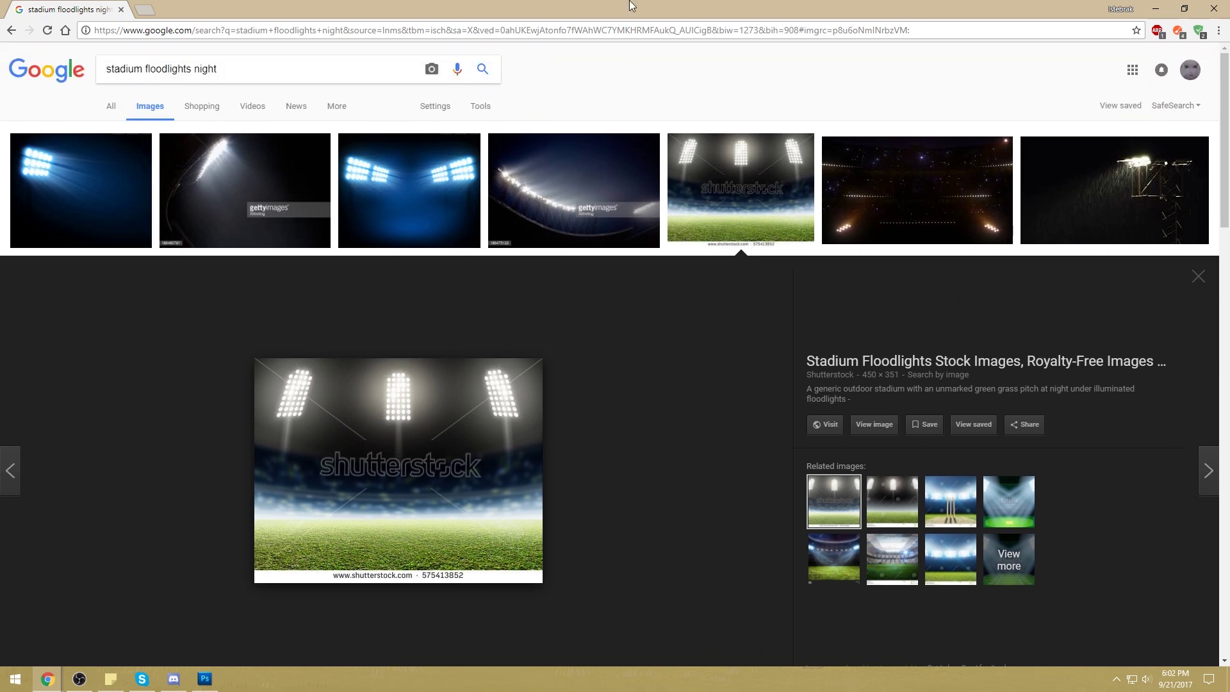
left_click_drag(315, 74, 2, 99)
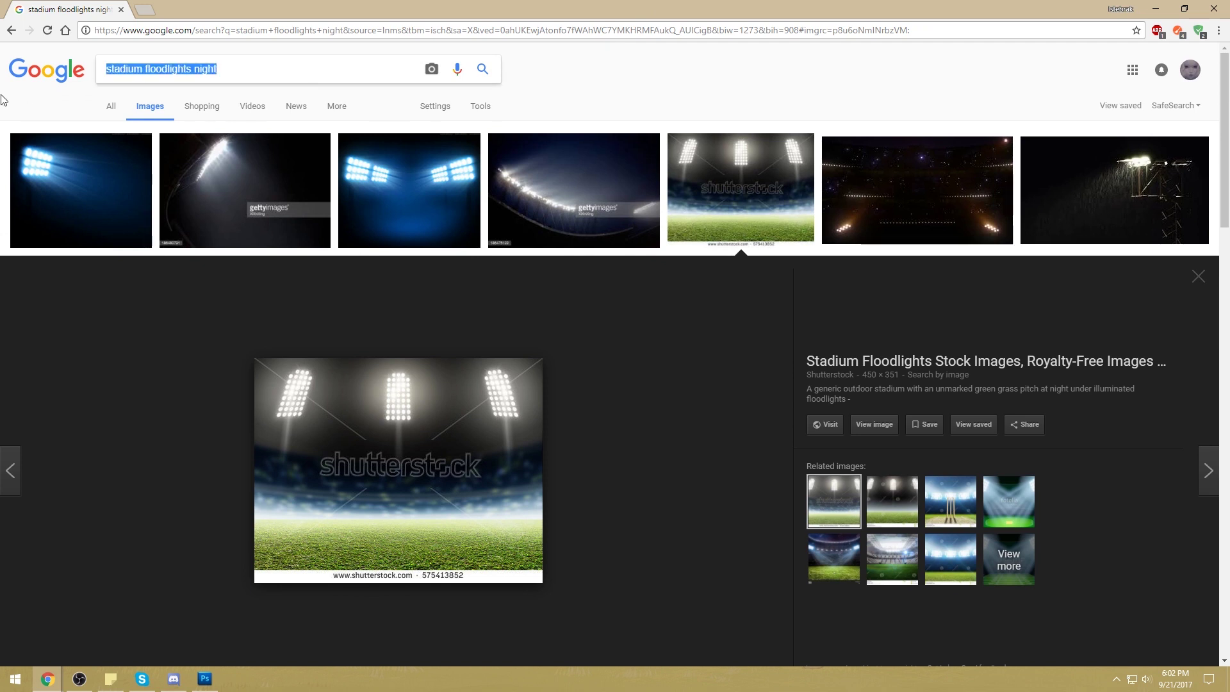
Step: Search 'strong moonlight shadows' and preview moonlit forest, Magical Forest, snowy sky and forest ghost images
type("strong moonlight shadows")
key("Return")
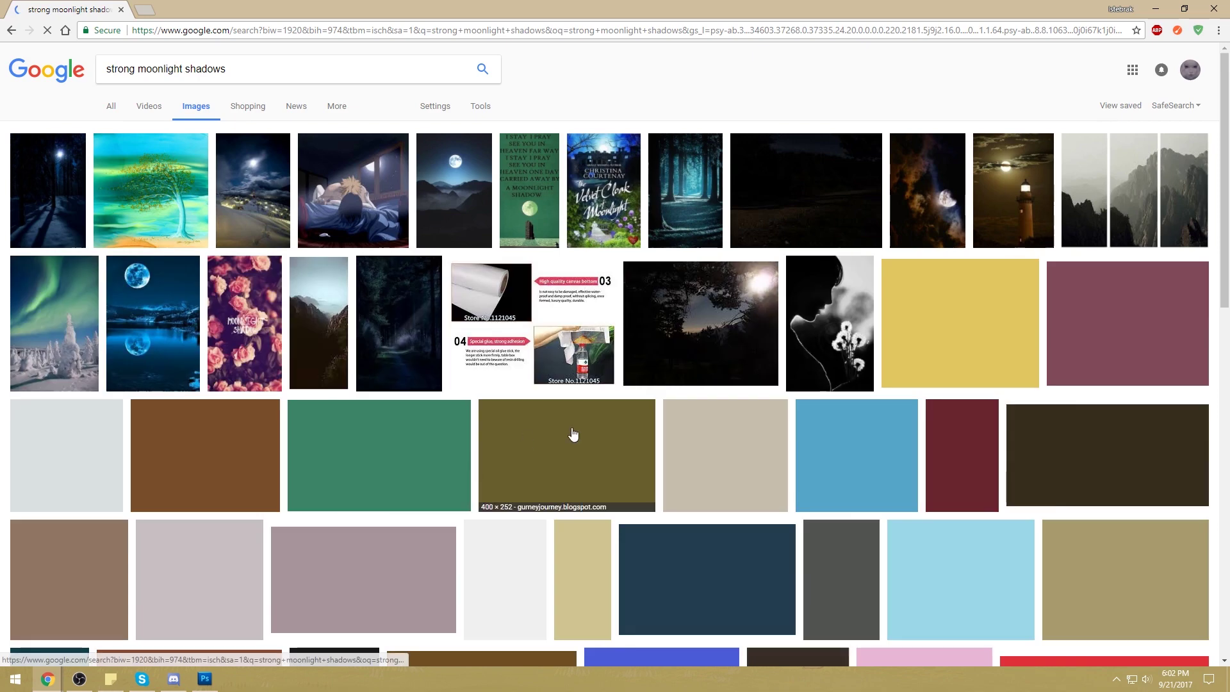
left_click(20, 209)
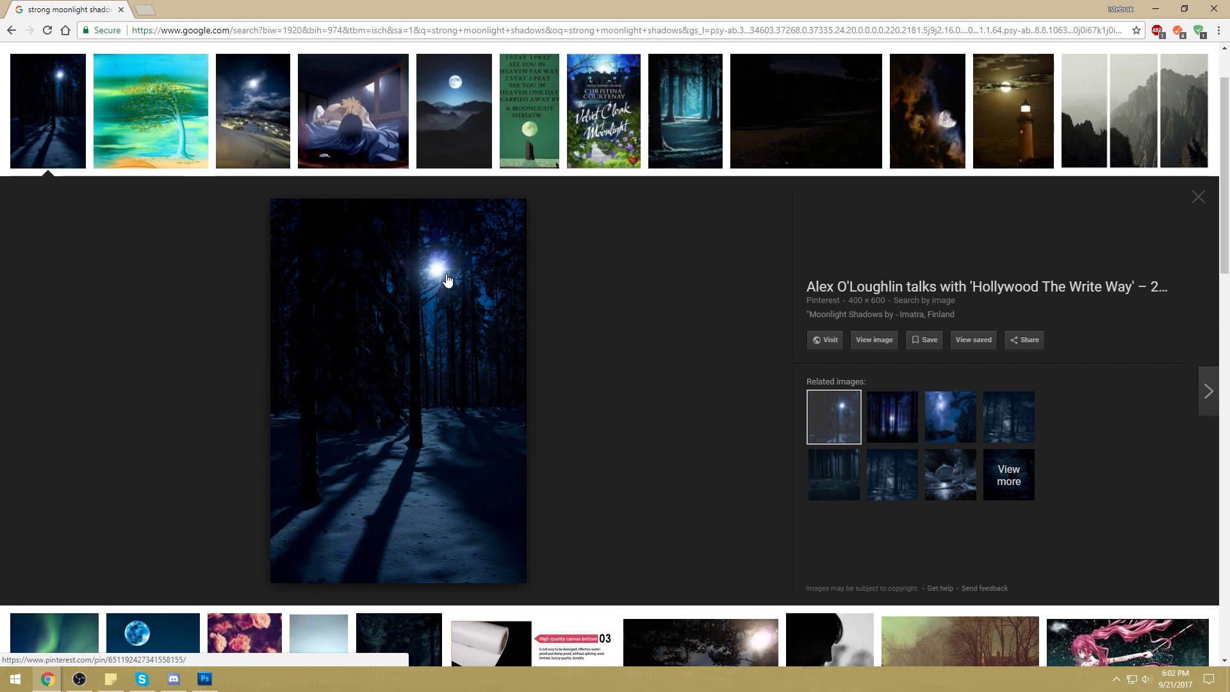
left_click(889, 415)
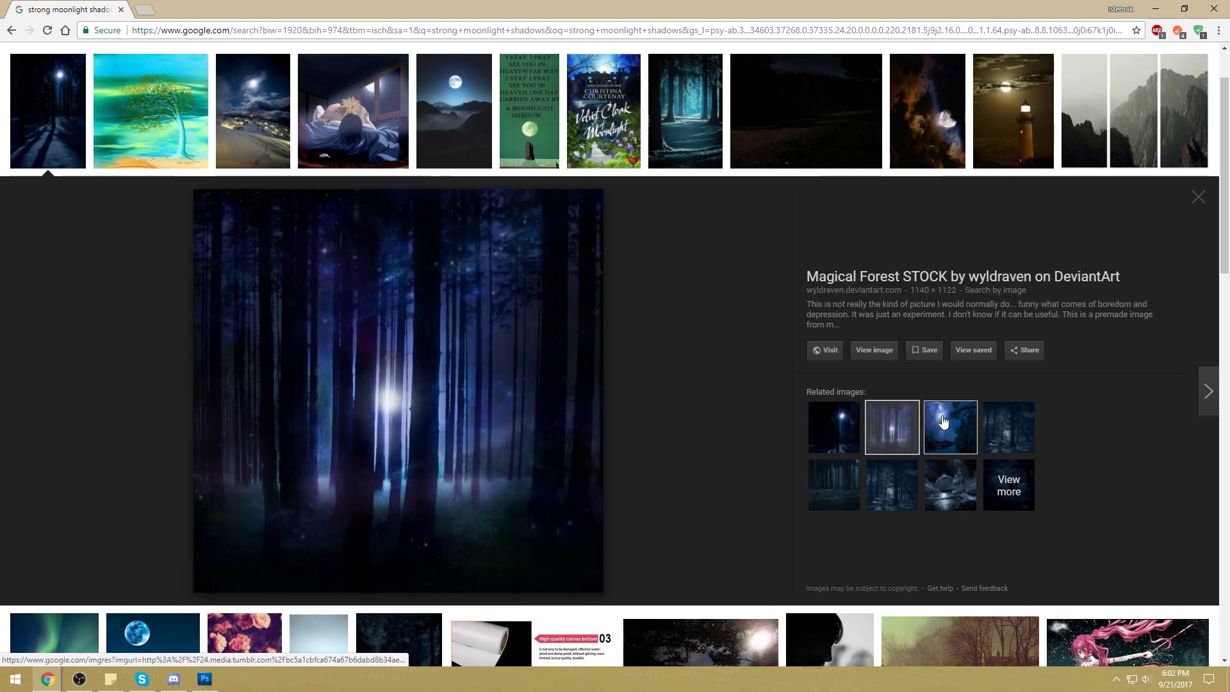
left_click(942, 422)
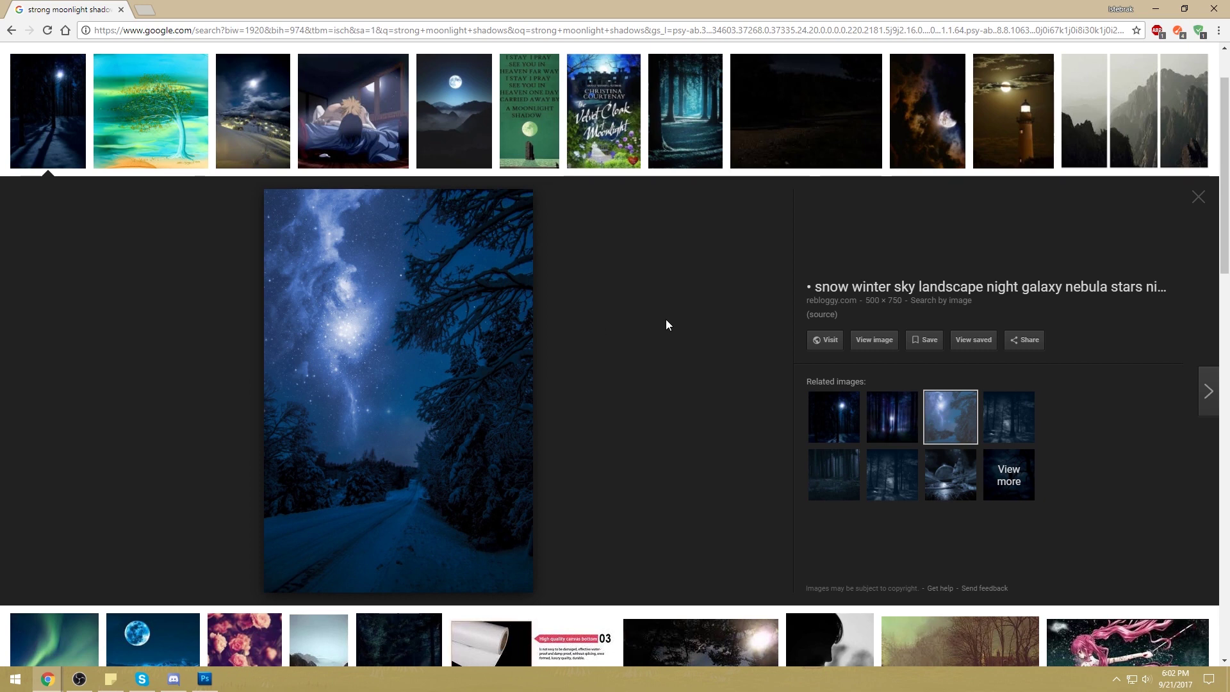
left_click(889, 479)
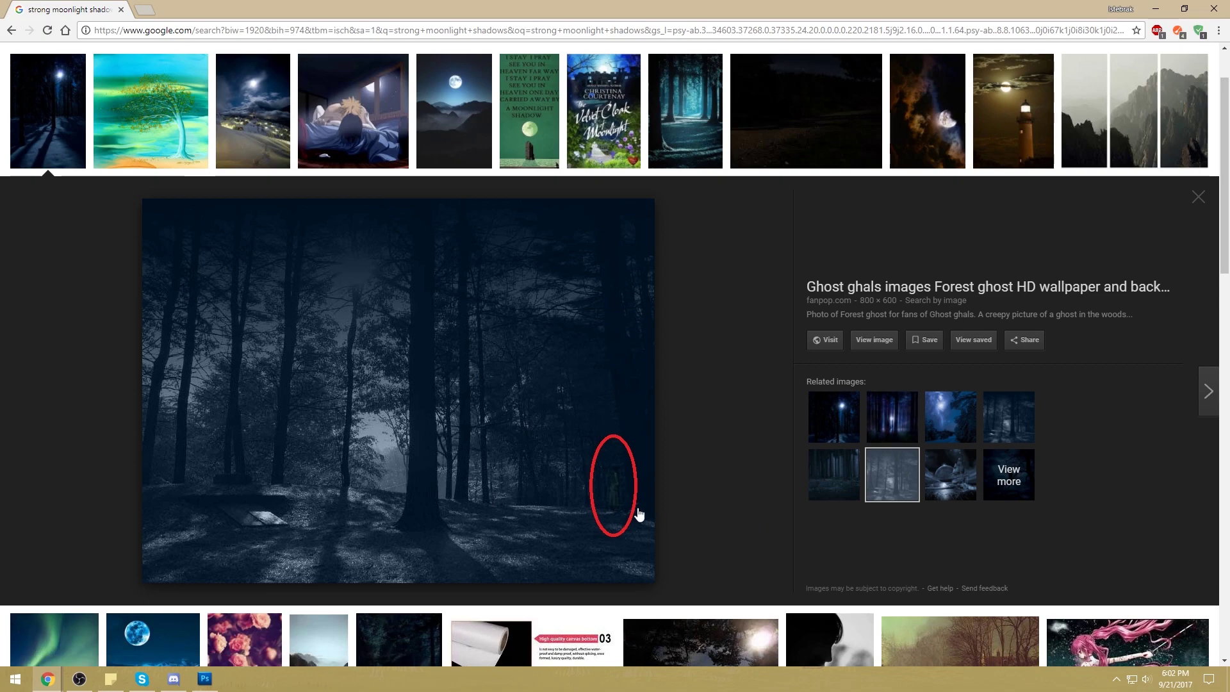
scroll(705, 489, "down", 2)
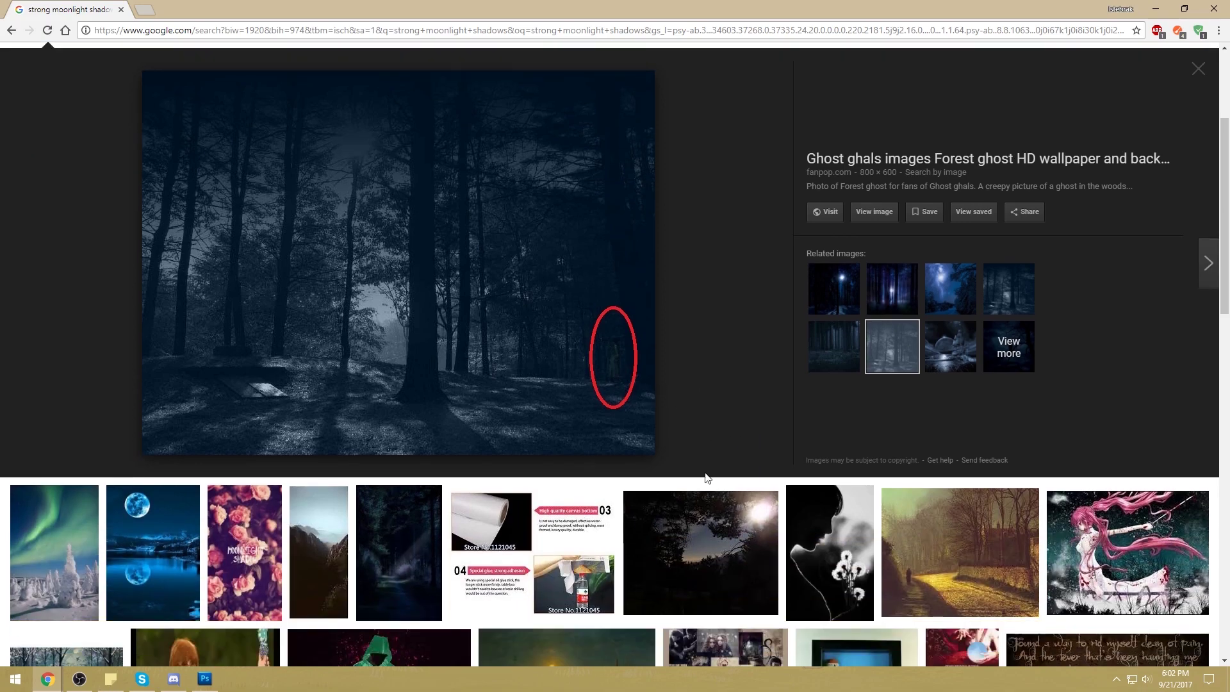
scroll(704, 472, "down", 3)
scroll(653, 495, "down", 2)
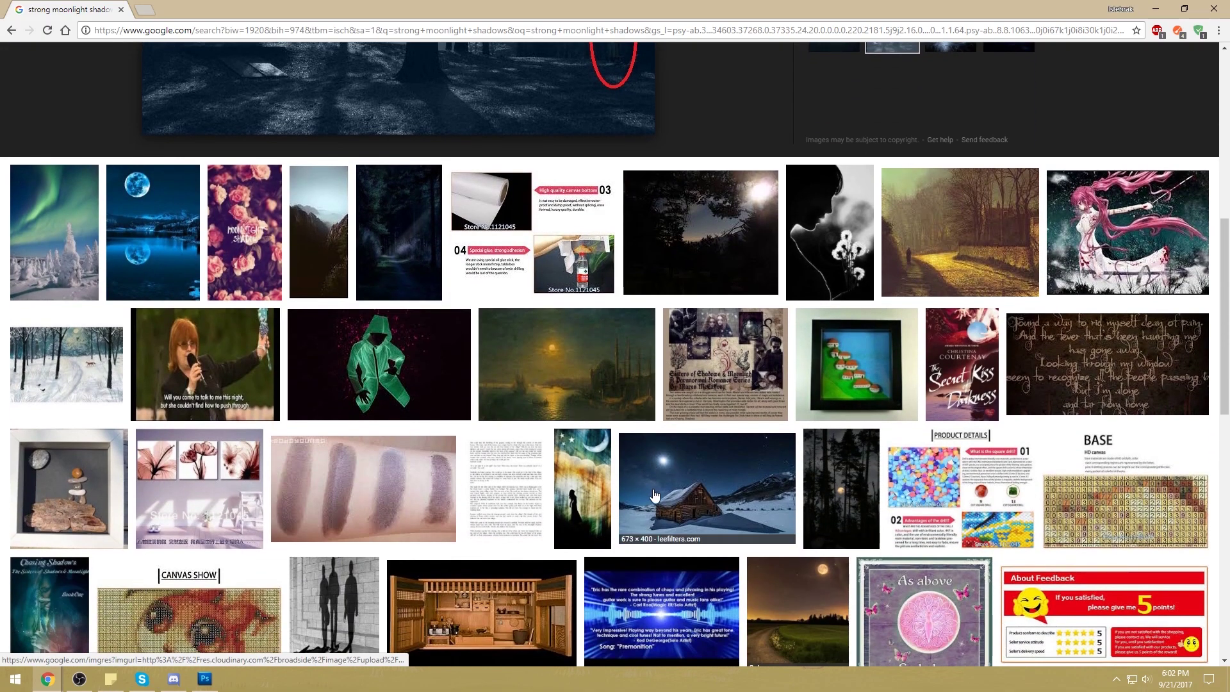
scroll(656, 479, "up", 7)
Step: Rerun the search as 'strong moonlight' and preview moonlit plants, moon over leaves and Jungle Temple images
double_click(205, 69)
key("BackSpace")
key("Return")
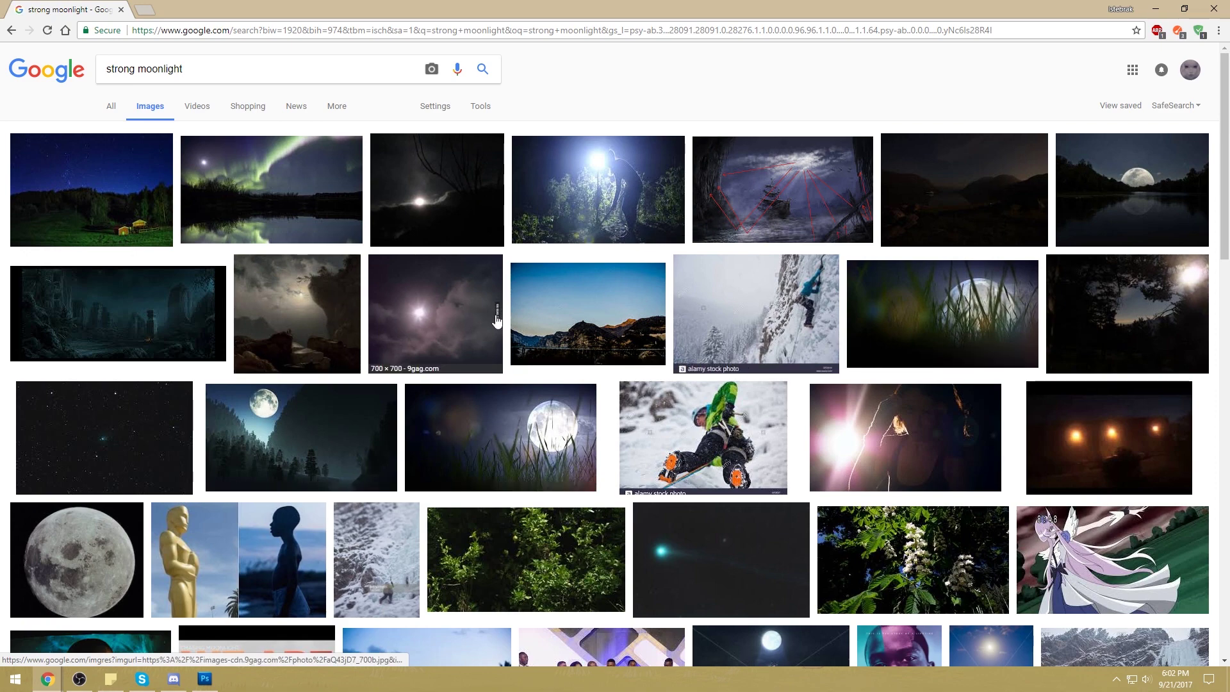
scroll(496, 318, "down", 6)
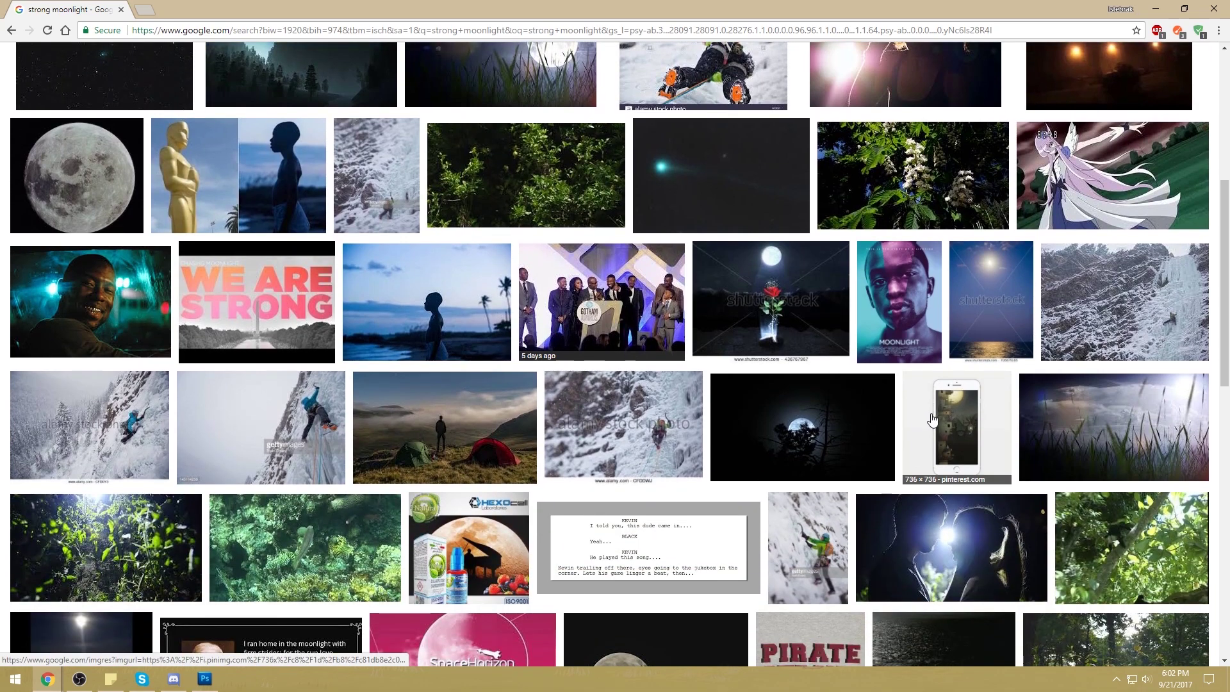
scroll(570, 351, "down", 4)
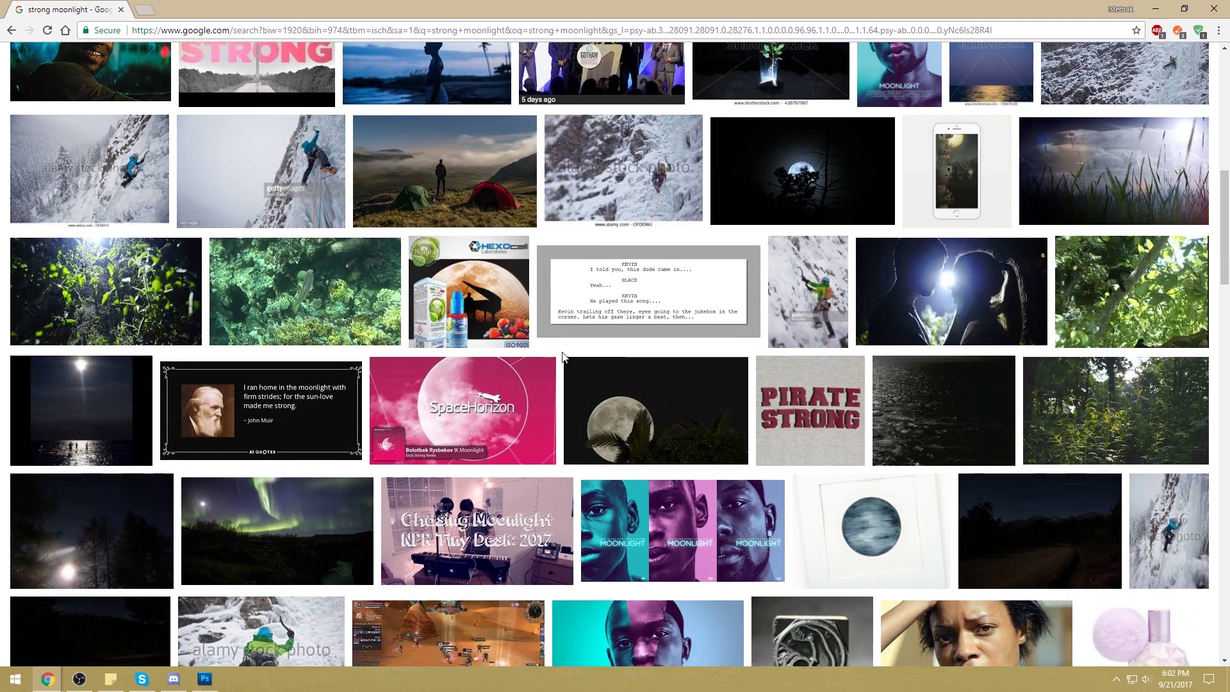
scroll(792, 460, "down", 2)
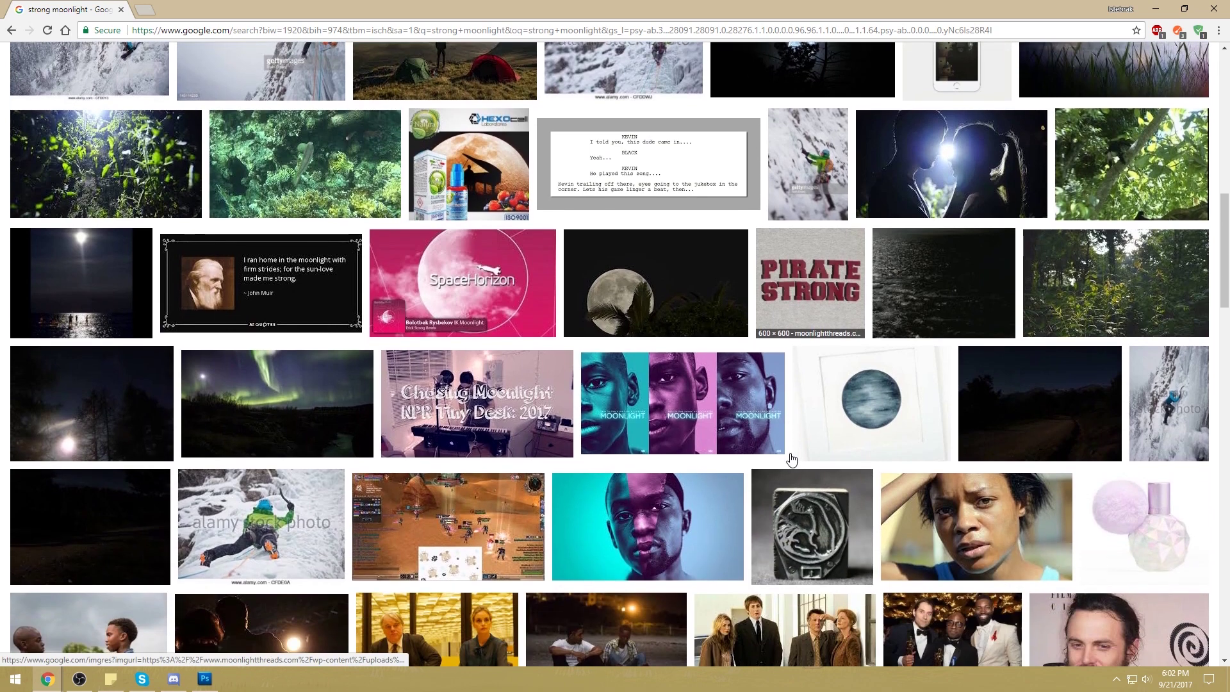
scroll(792, 459, "down", 1)
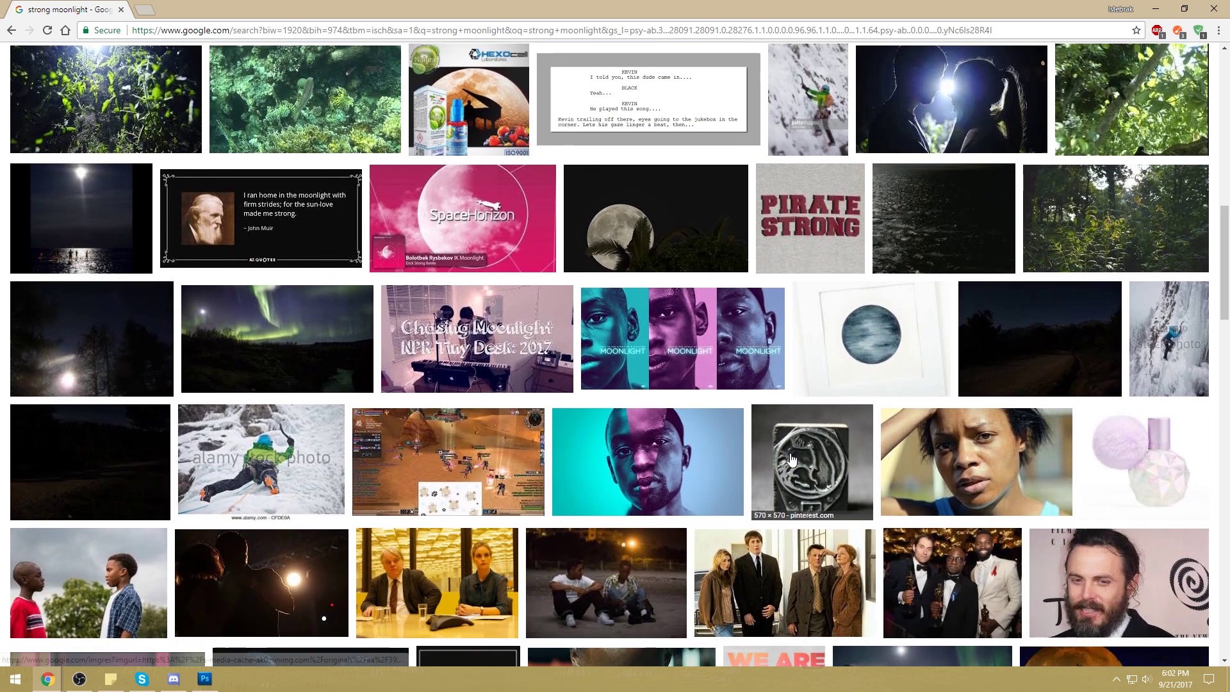
left_click(1063, 229)
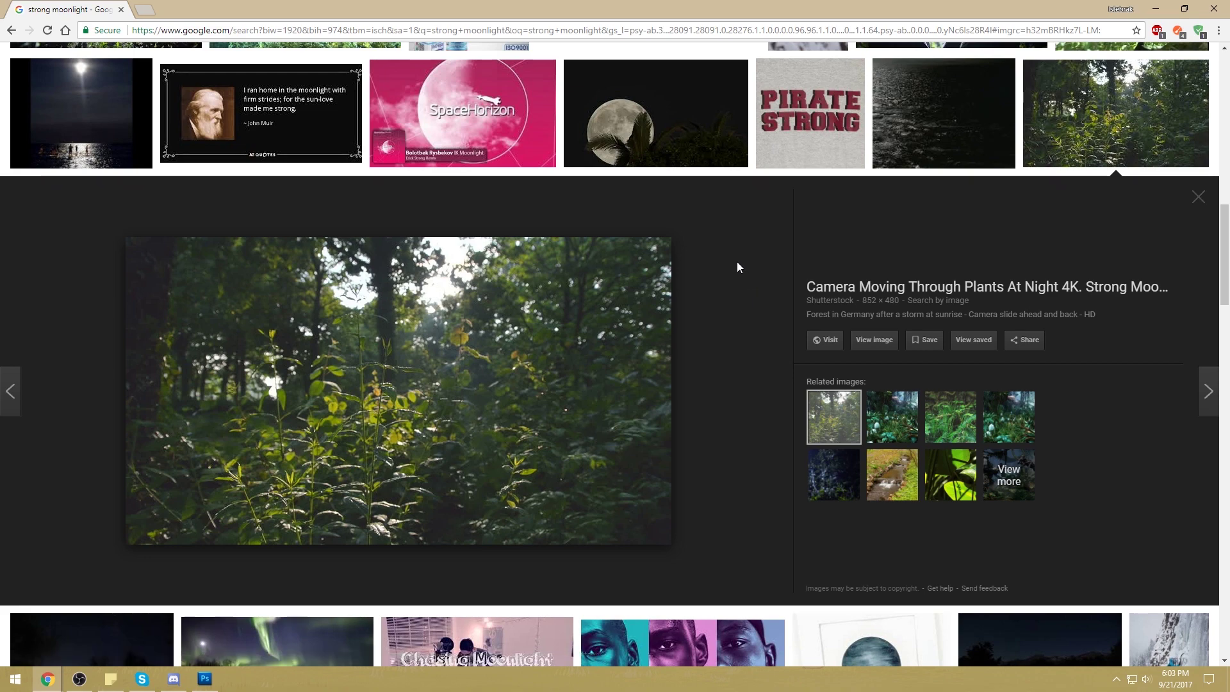
scroll(736, 261, "up", 5)
scroll(738, 268, "up", 2)
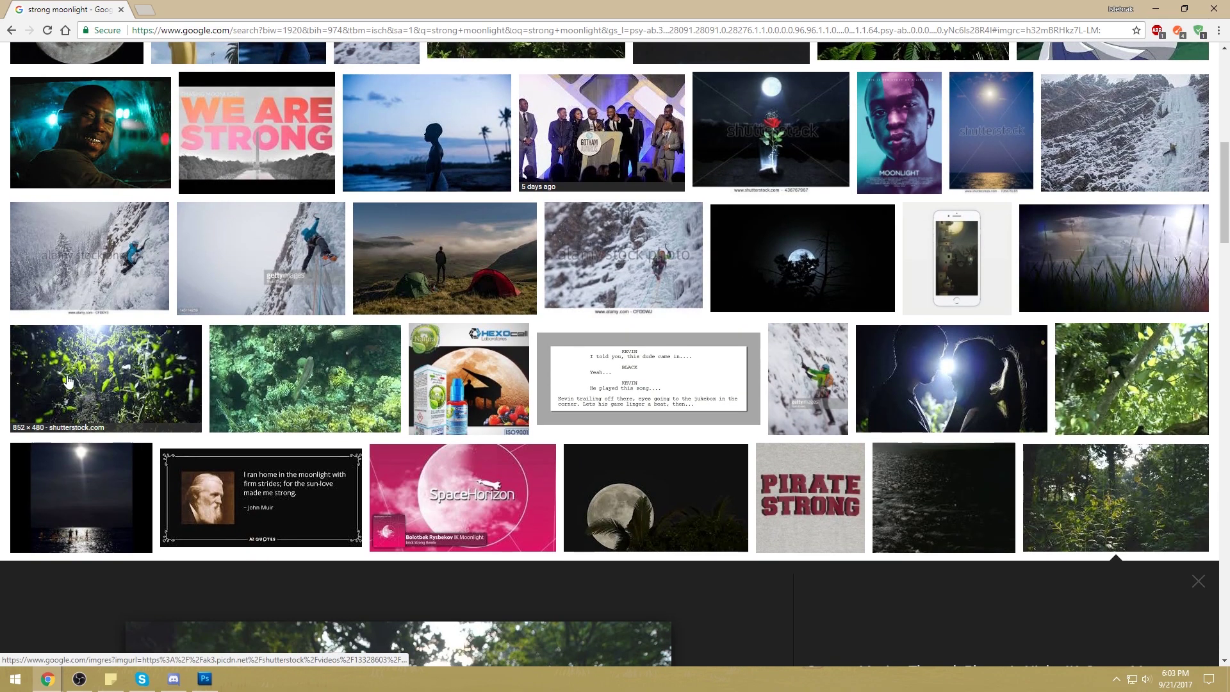
left_click(96, 381)
scroll(762, 431, "up", 10)
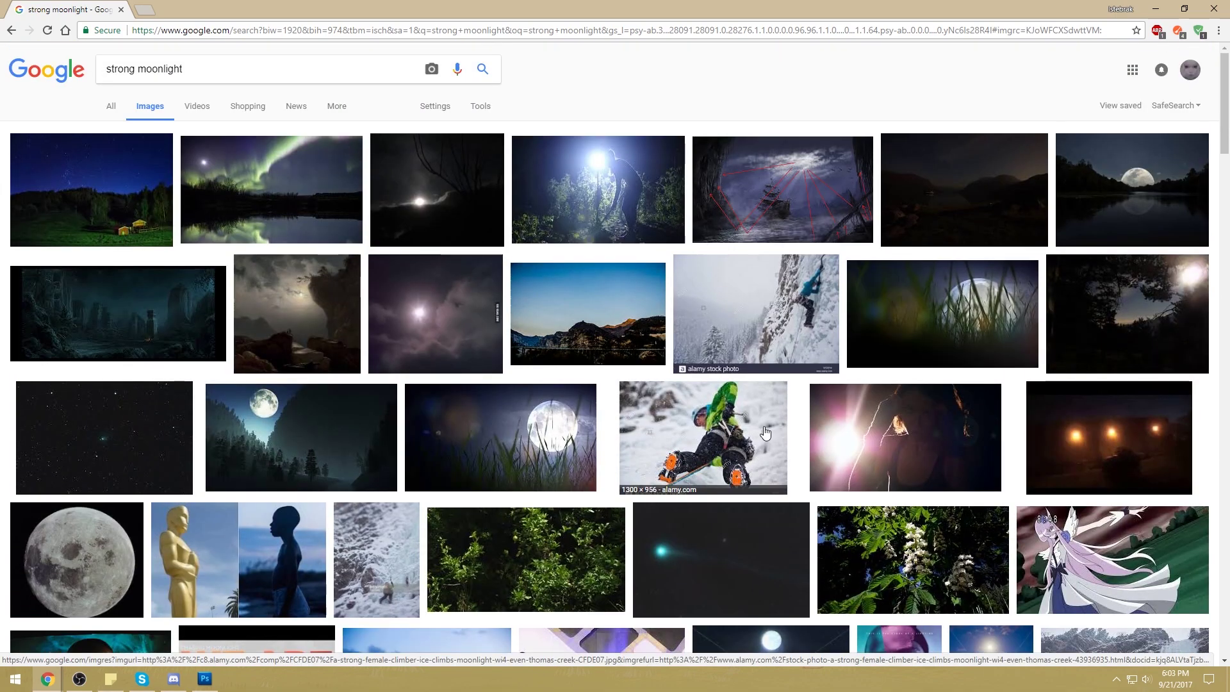
left_click(164, 308)
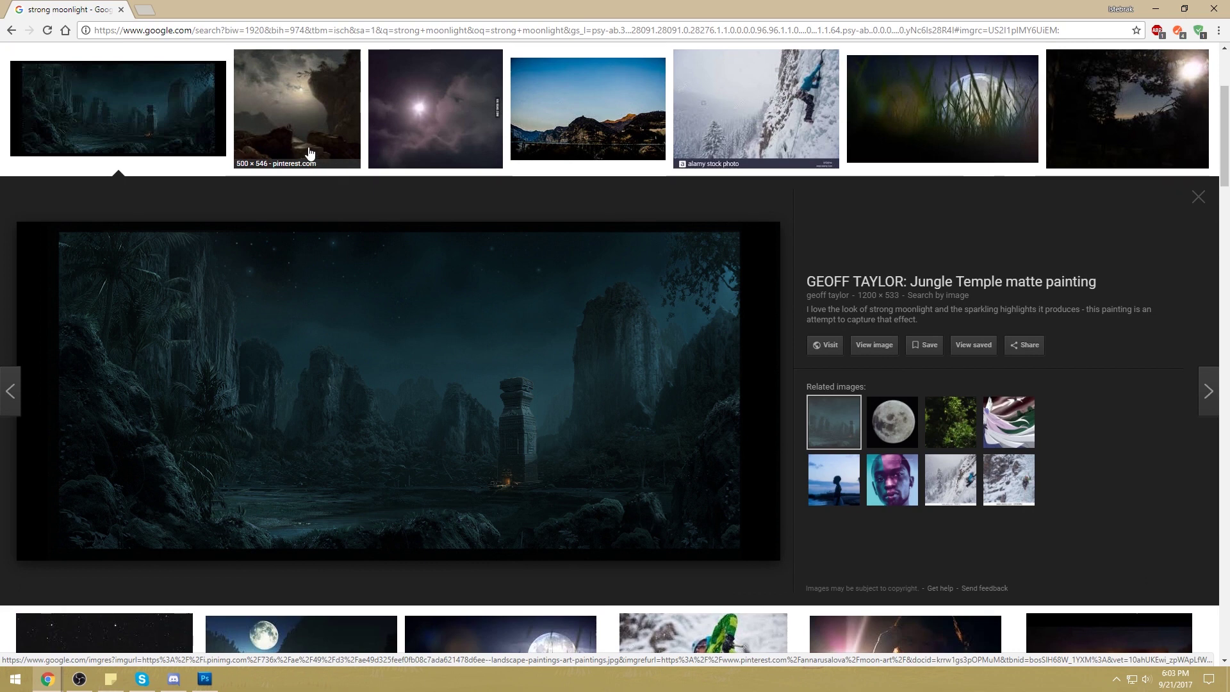
Step: Close the browser and return to Photoshop
scroll(732, 375, "up", 3)
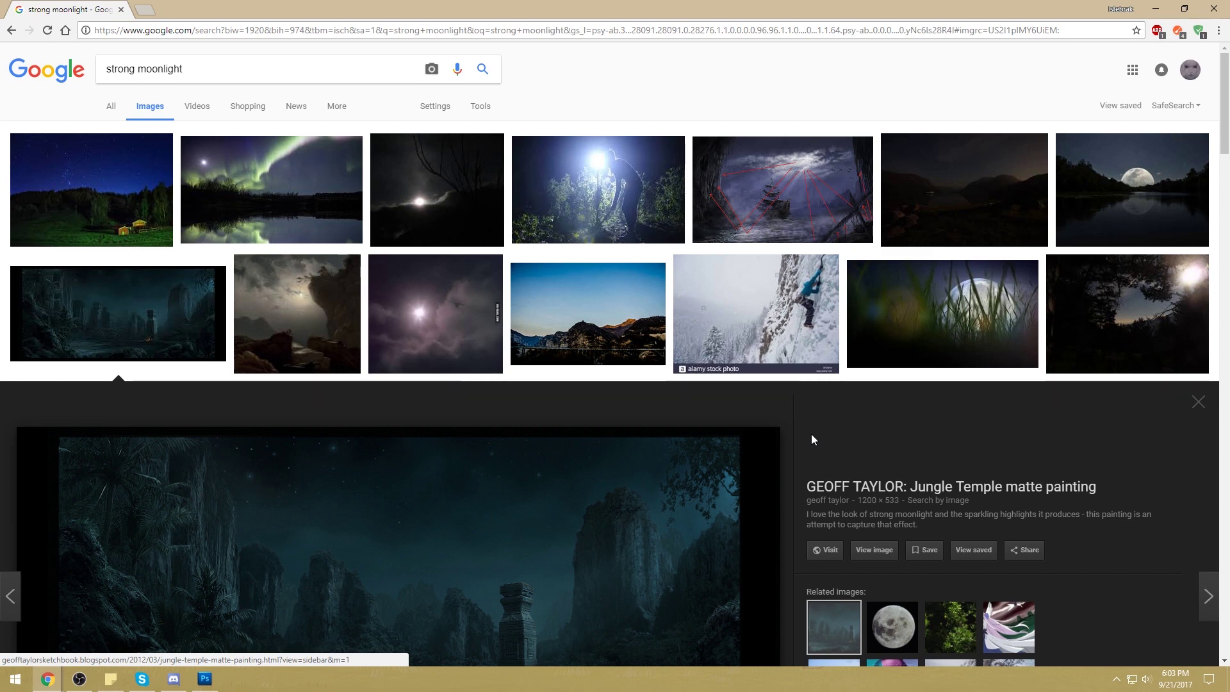
left_click_drag(123, 16, 302, 61)
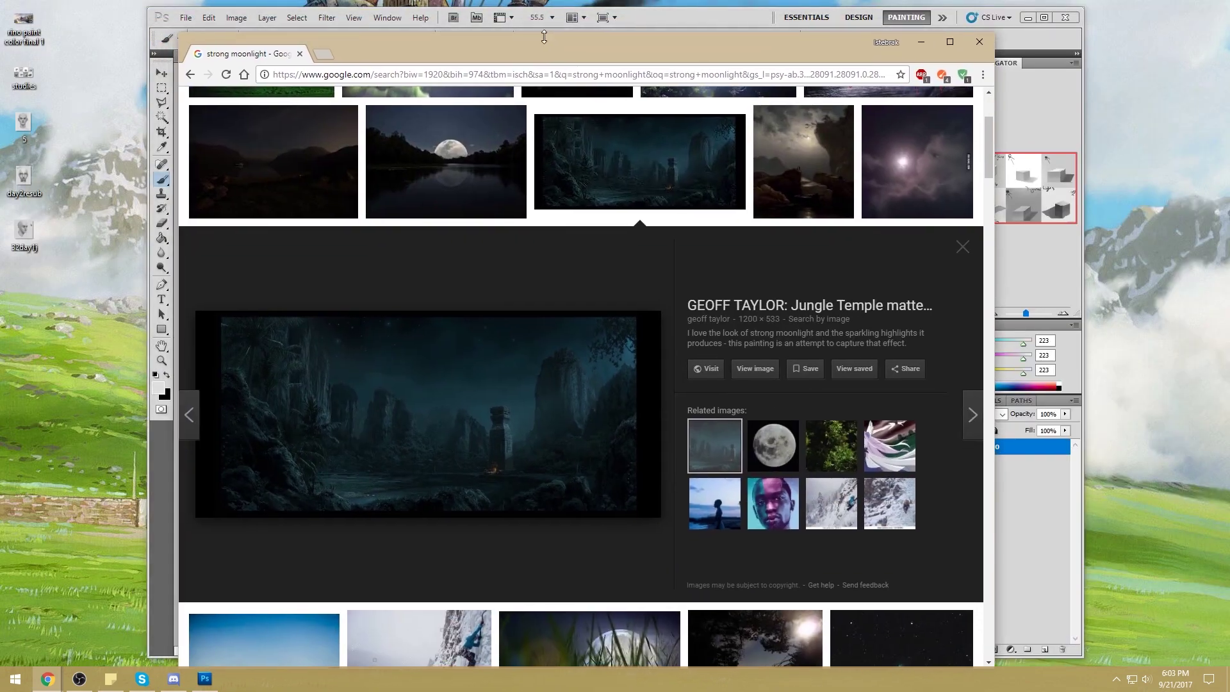
left_click(300, 53)
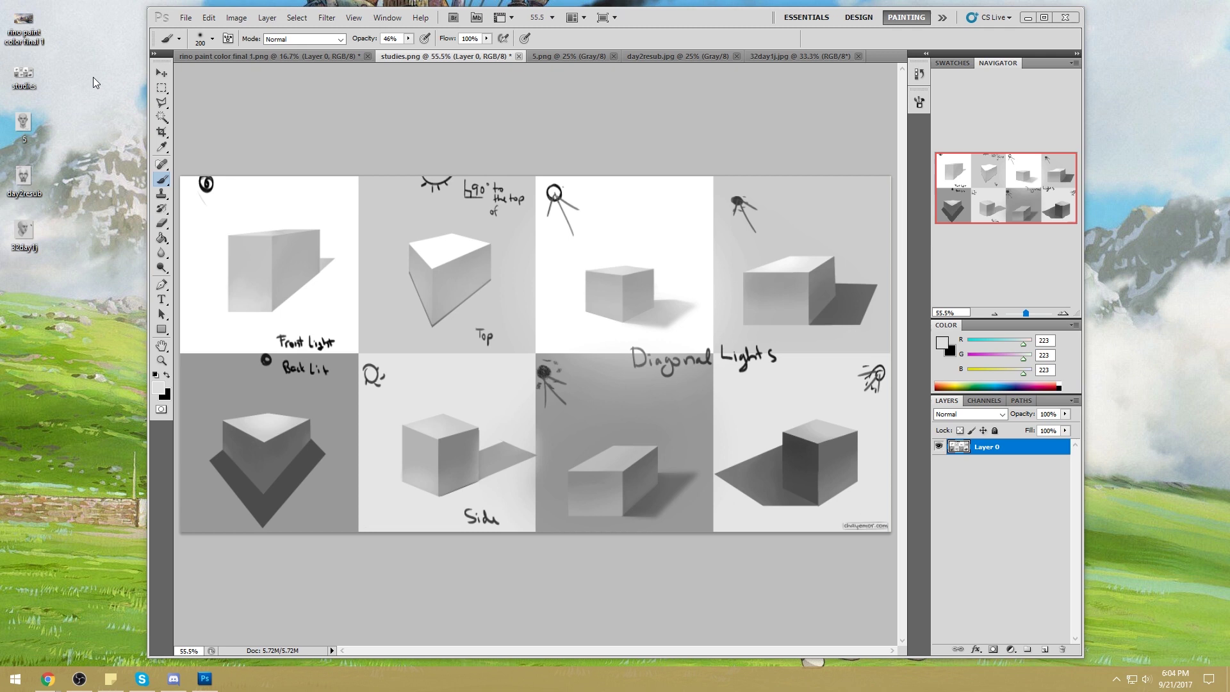
Step: Close the studies.png cube lighting document without saving its changes
left_click(518, 56)
key("Escape")
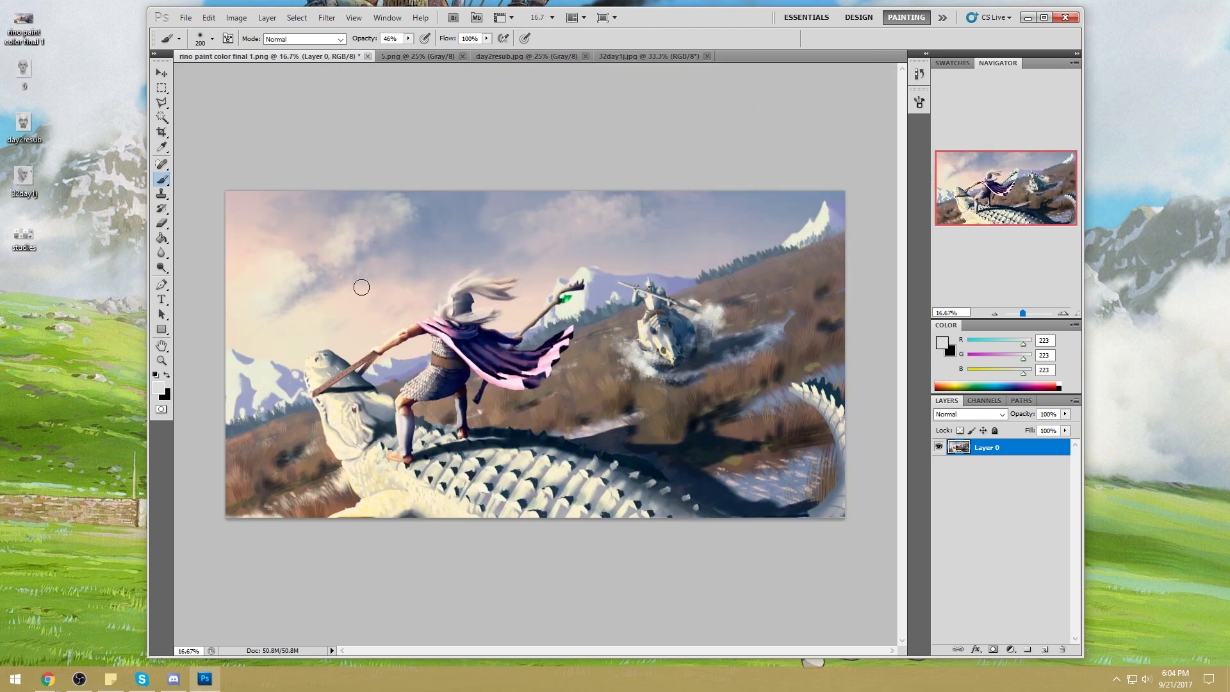
left_click(648, 3)
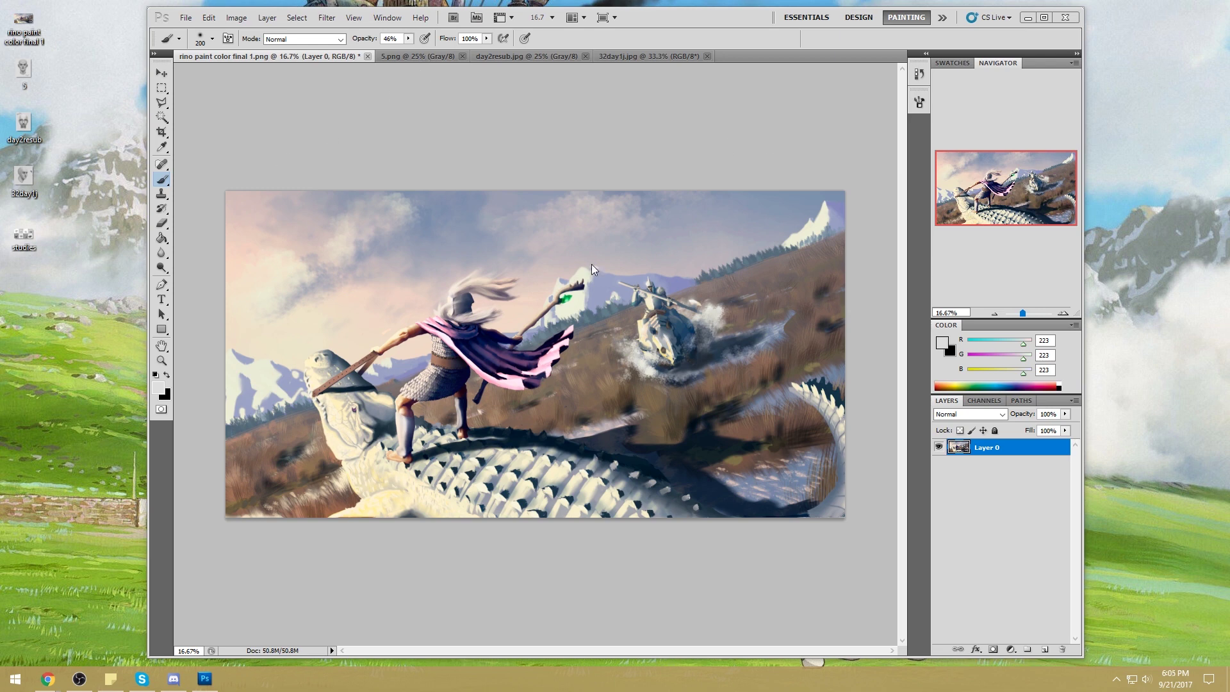
Step: Switch to the 5.png face portrait, then reopen the studies.png cube lighting sheet
left_click(427, 58)
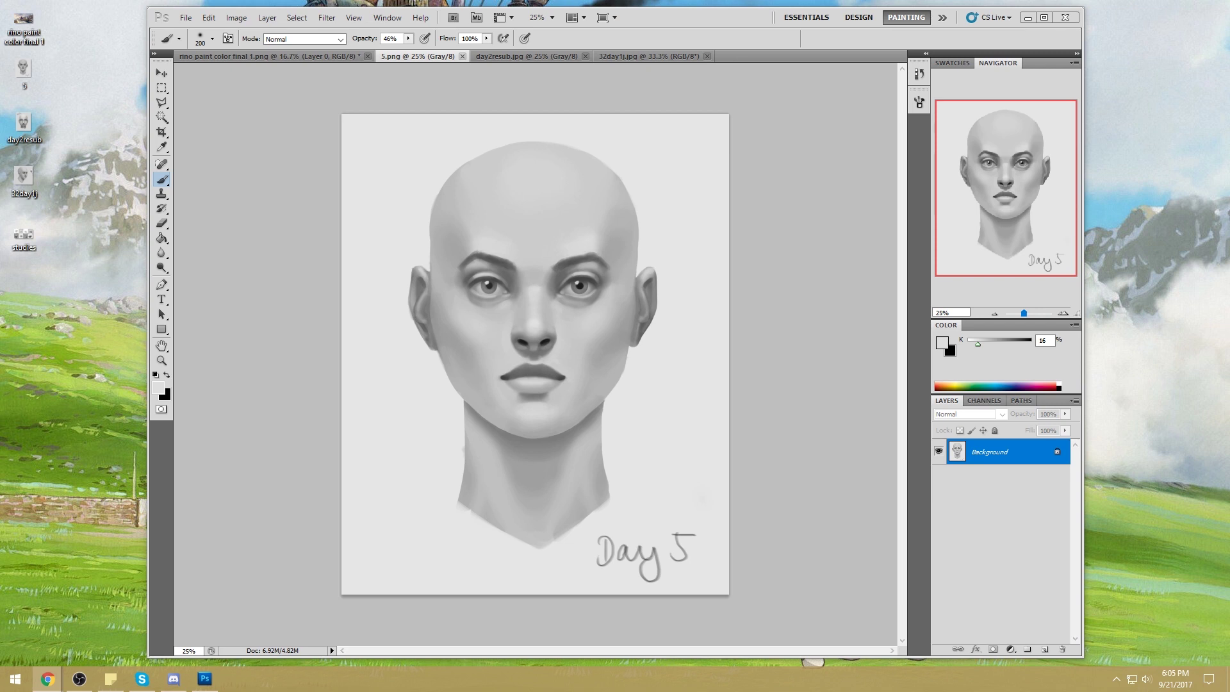
double_click(23, 242)
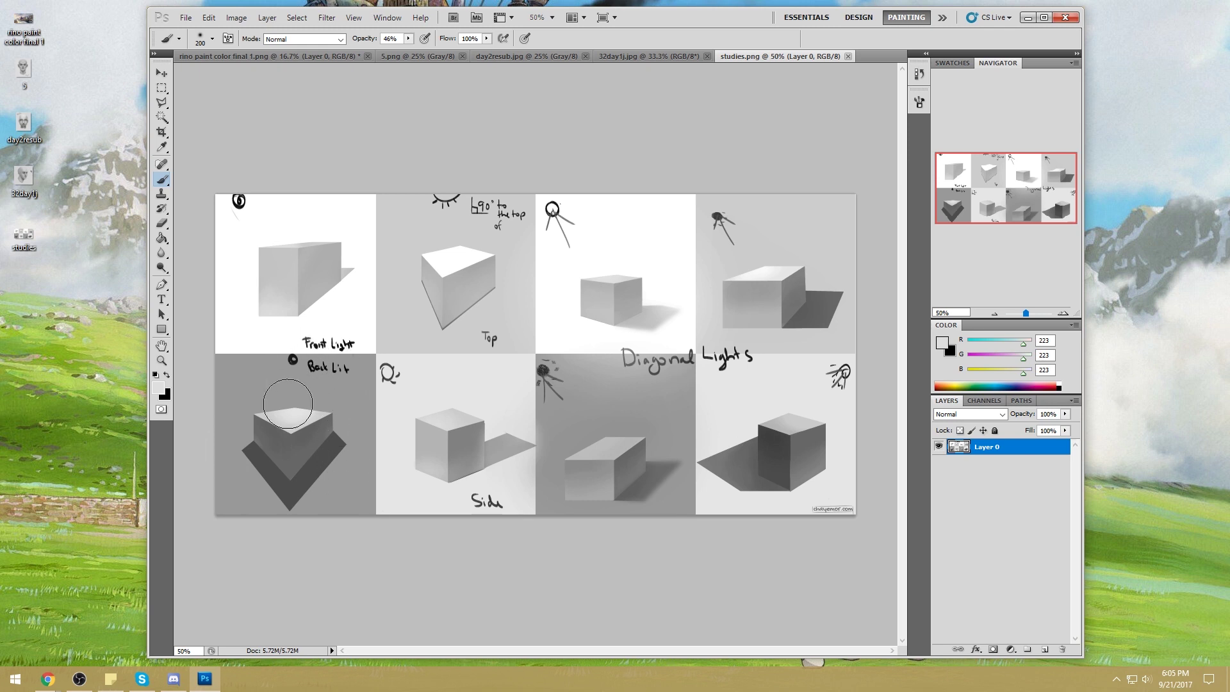
left_click(162, 103)
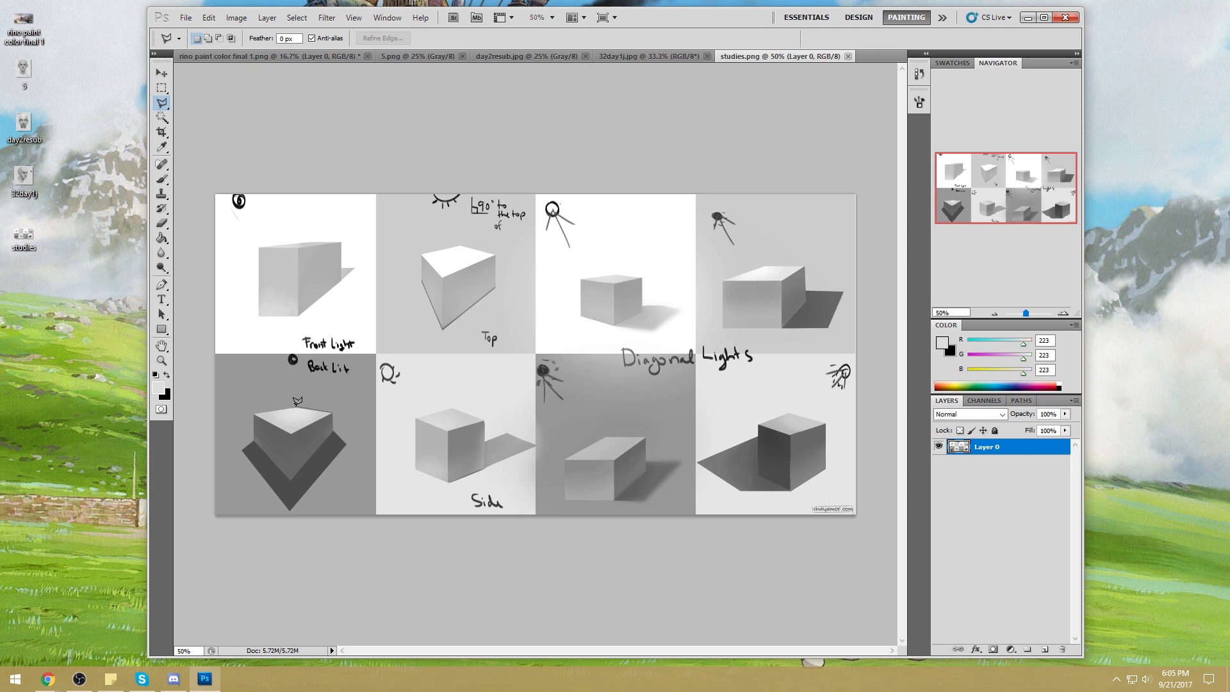
left_click(253, 414)
left_click(292, 450)
double_click(332, 414)
key("ctrl+h")
key("b")
left_click(287, 426, "alt")
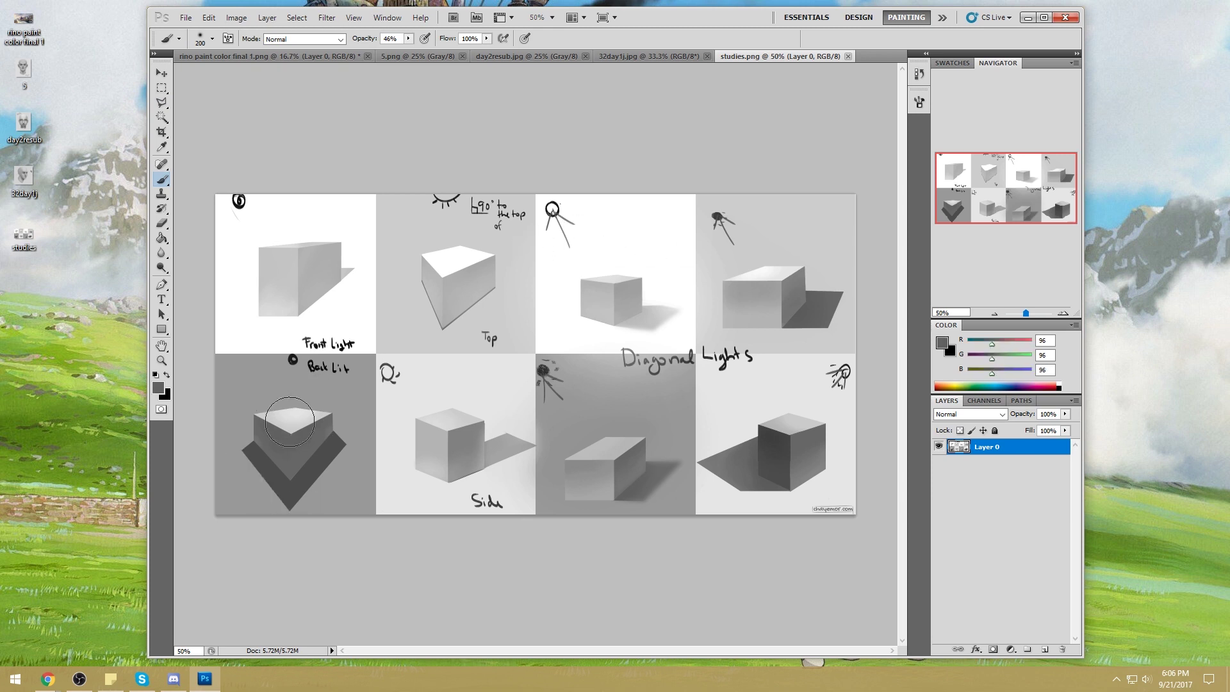
key("bracketright")
key("bracketright")
key("bracketright")
key("bracketright")
key("bracketright")
key("bracketright")
key("bracketright")
left_click(293, 419)
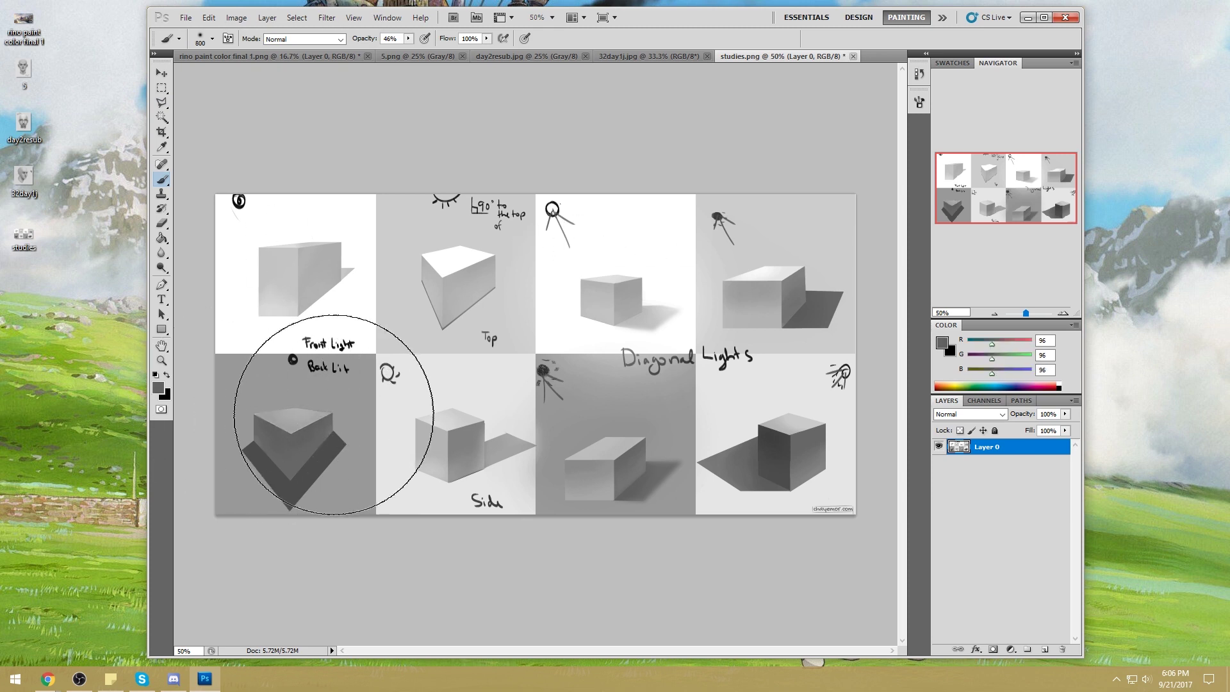
left_click(299, 405)
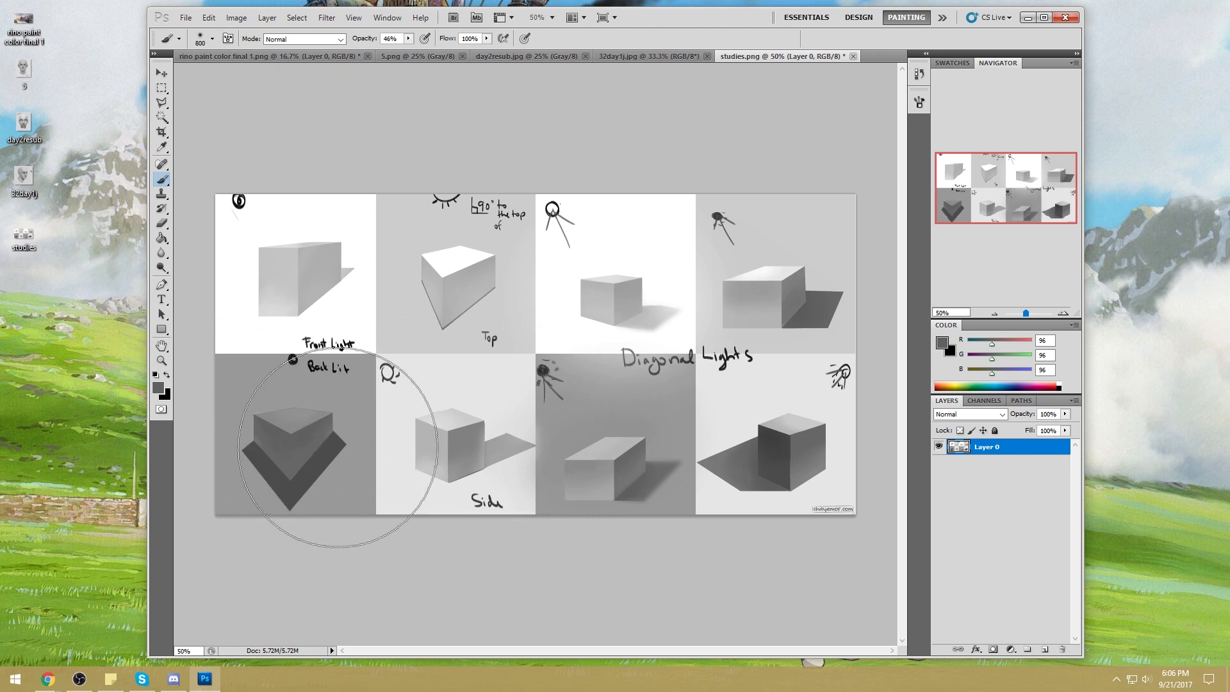
left_click(293, 391, "alt")
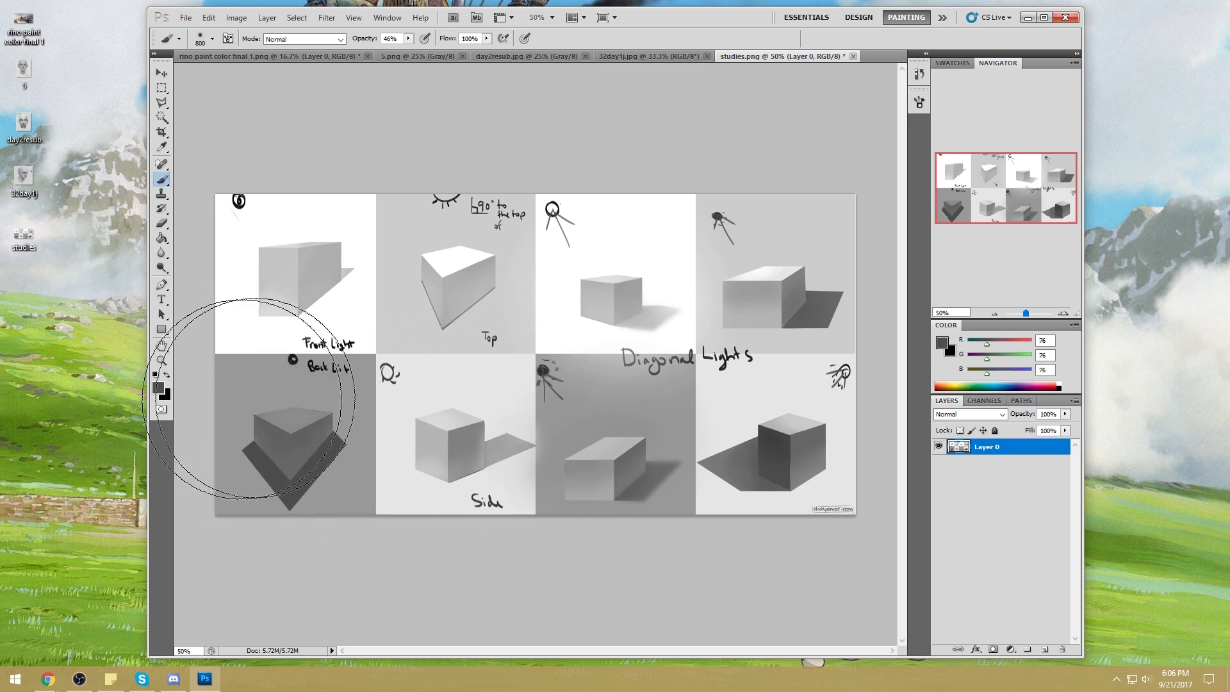
key("m")
right_click(336, 346)
key("Escape")
key("b")
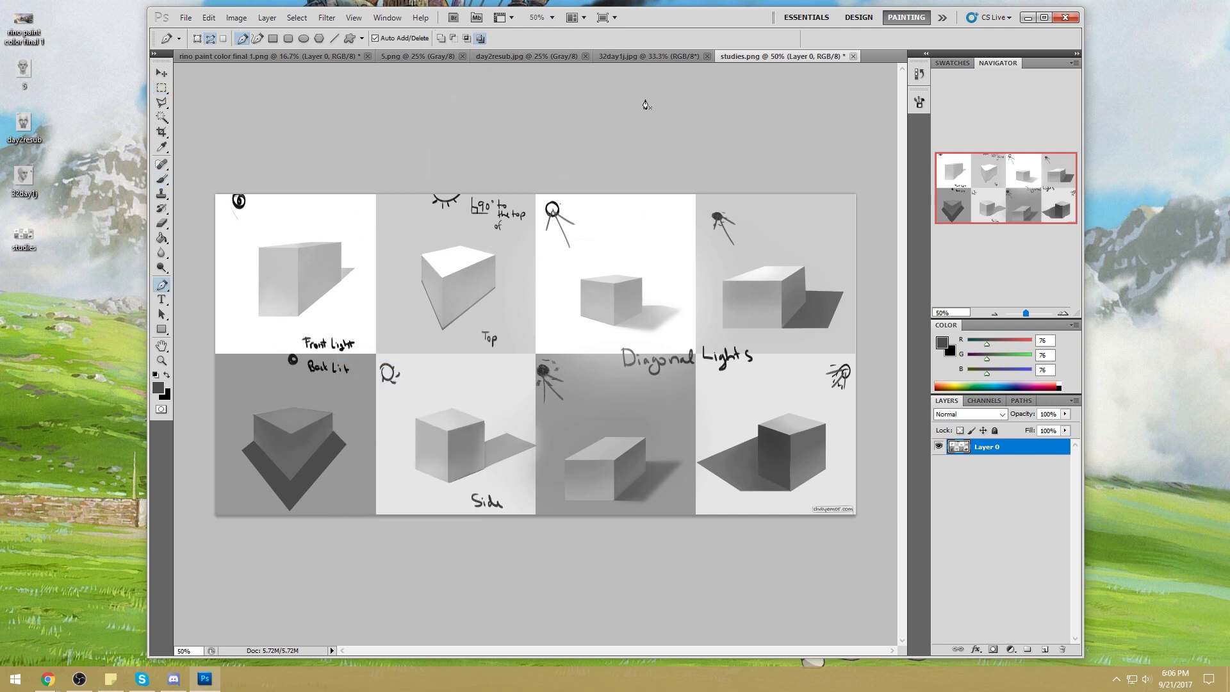
key("bracketleft")
key("bracketleft")
key("bracketleft")
key("bracketleft")
key("bracketleft")
key("bracketleft")
key("bracketleft")
key("bracketleft")
key("bracketleft")
key("bracketleft")
key("bracketleft")
key("bracketleft")
key("bracketleft")
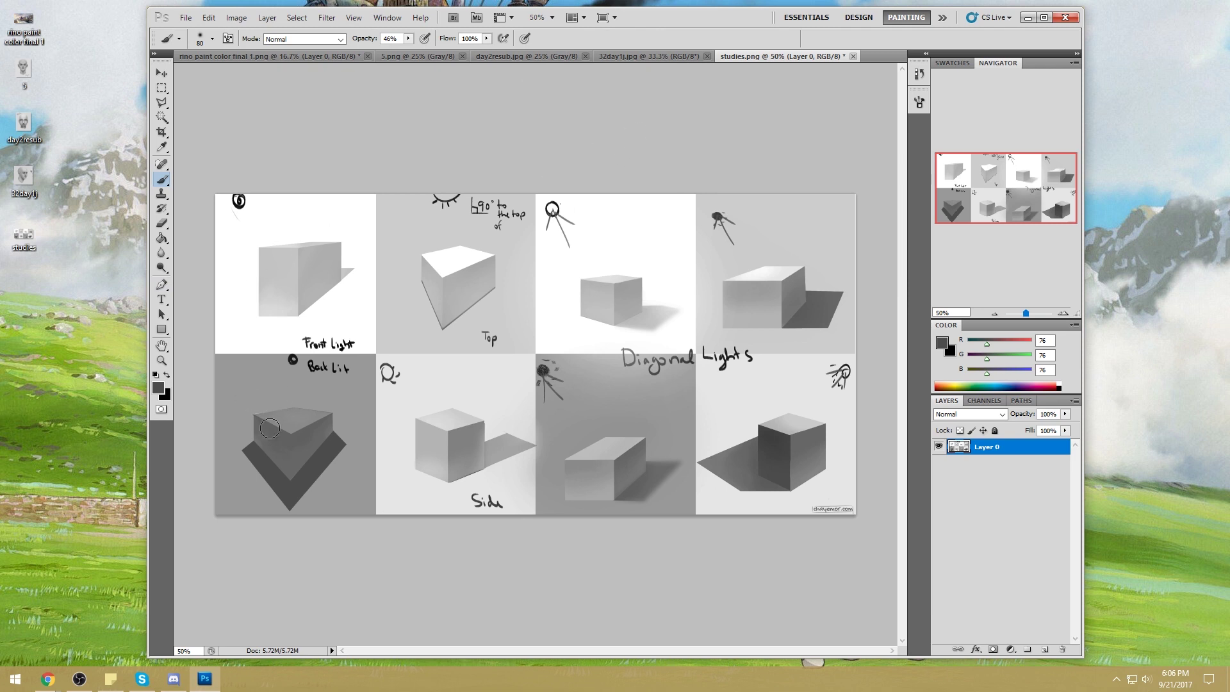
left_click(339, 445, "alt")
key("bracketright")
key("bracketright")
key("bracketright")
key("bracketright")
key("bracketright")
key("bracketright")
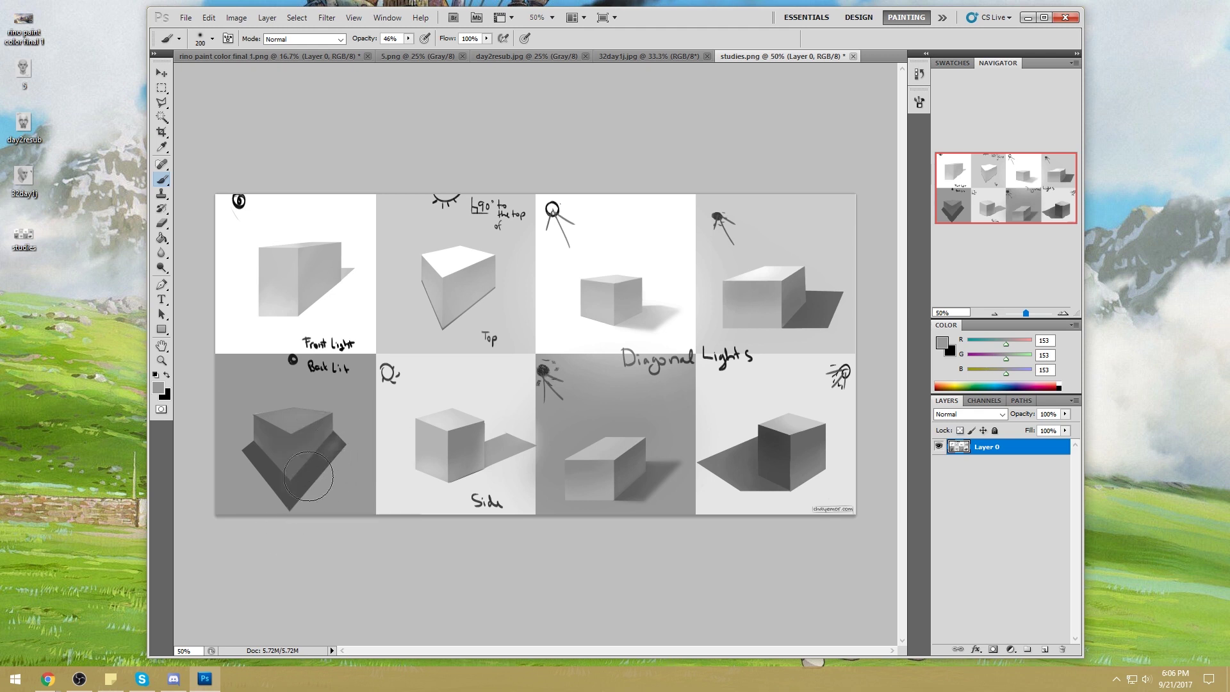
left_click(330, 436, "alt")
left_click_drag(331, 435, 334, 448)
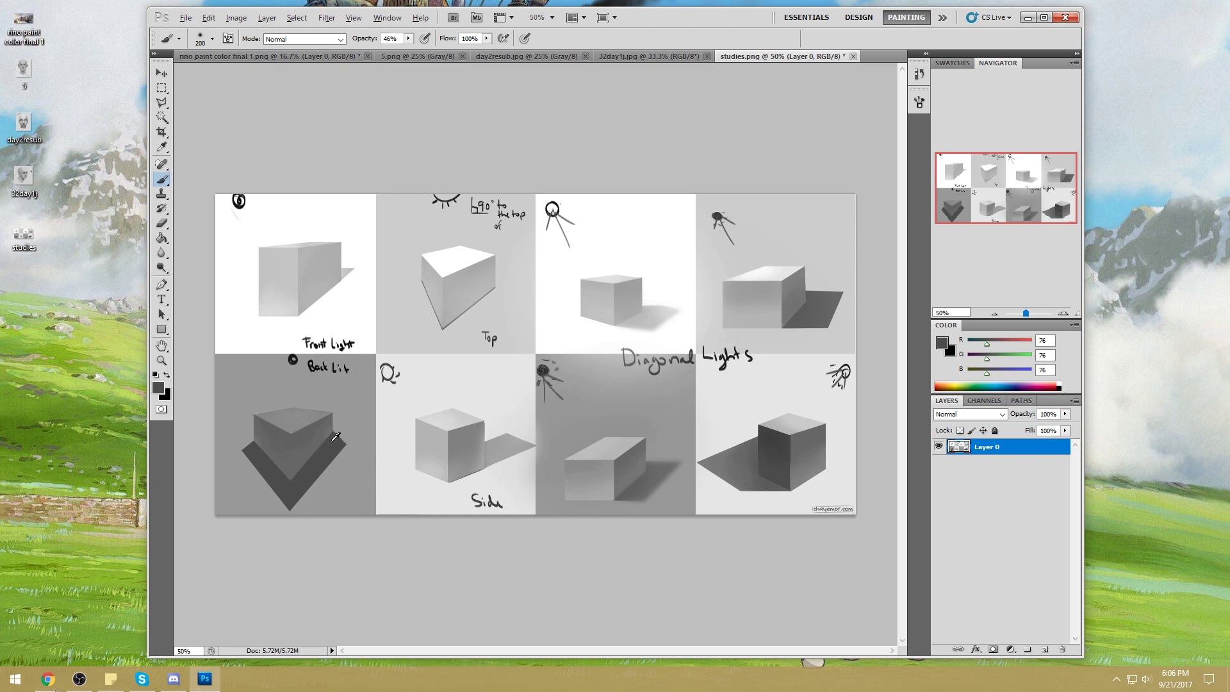
mouse_move(340, 442)
left_mouse_down()
mouse_move(384, 472)
mouse_move(345, 450)
mouse_move(365, 474)
mouse_move(353, 498)
mouse_move(244, 484)
mouse_move(246, 470)
mouse_move(211, 451)
mouse_move(251, 446)
mouse_move(229, 487)
mouse_move(253, 456)
mouse_move(250, 520)
mouse_move(294, 497)
mouse_move(325, 449)
mouse_move(334, 482)
mouse_move(331, 434)
mouse_move(343, 466)
left_mouse_up()
key("ctrl+z")
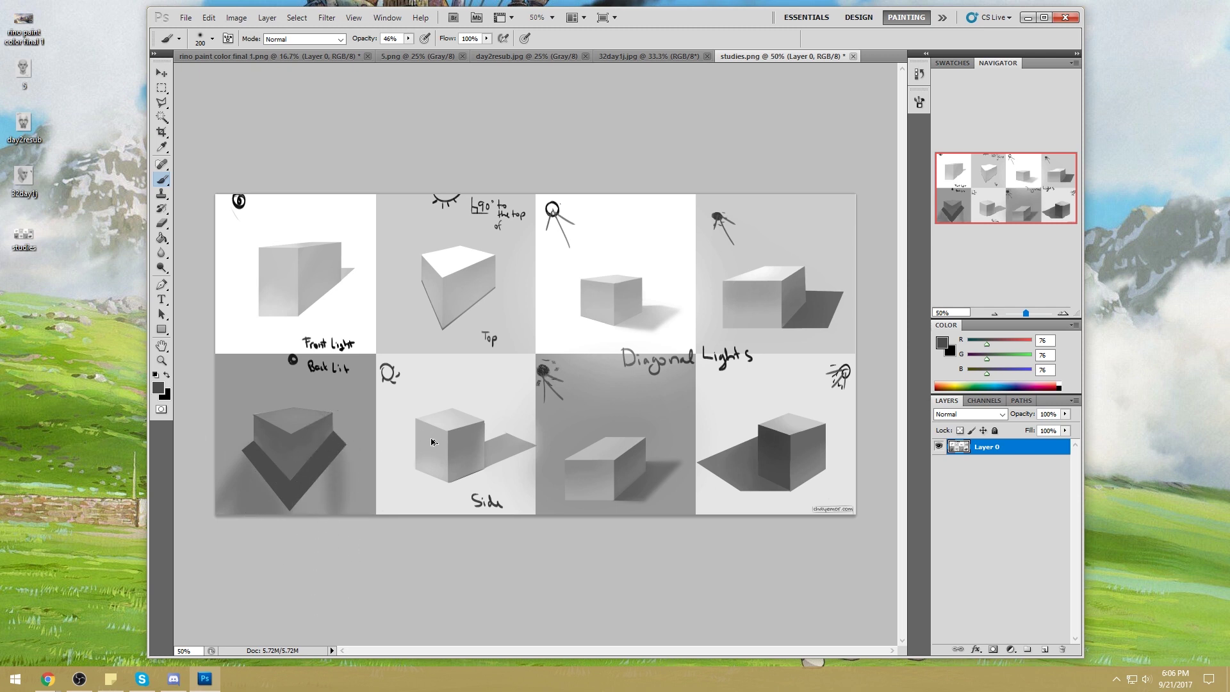
key("ctrl+alt+z")
key("ctrl+alt+z")
key("ctrl+alt+z")
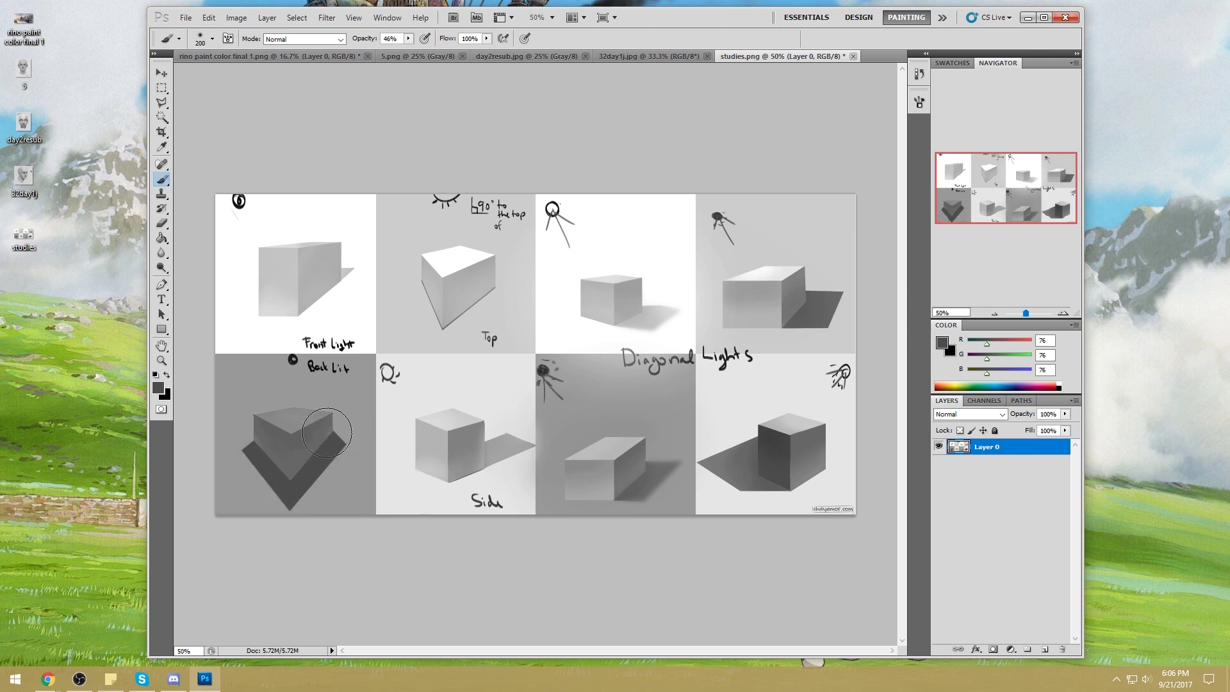
left_click_drag(296, 403, 293, 360)
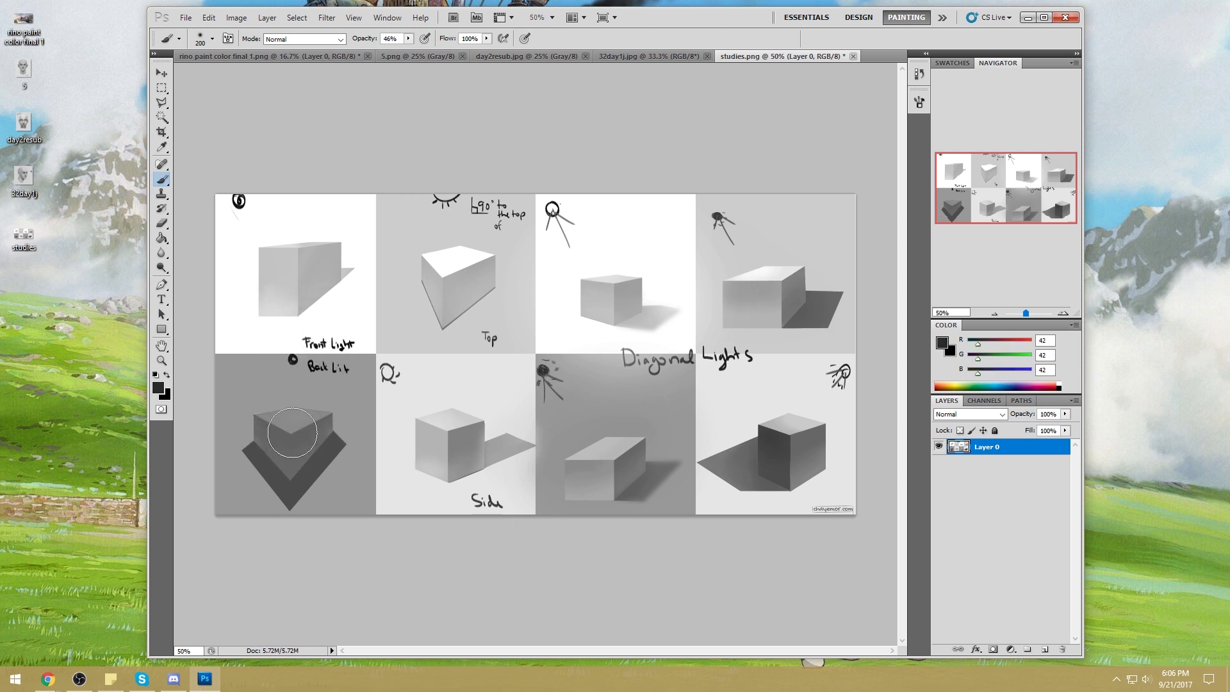
key("ctrl+z")
Step: Set the foreground to black and brush a horizontal light line, a sun mark with an arrow, and a diagonal ray
key("i")
left_click(941, 343)
left_click(1116, 135)
key("b")
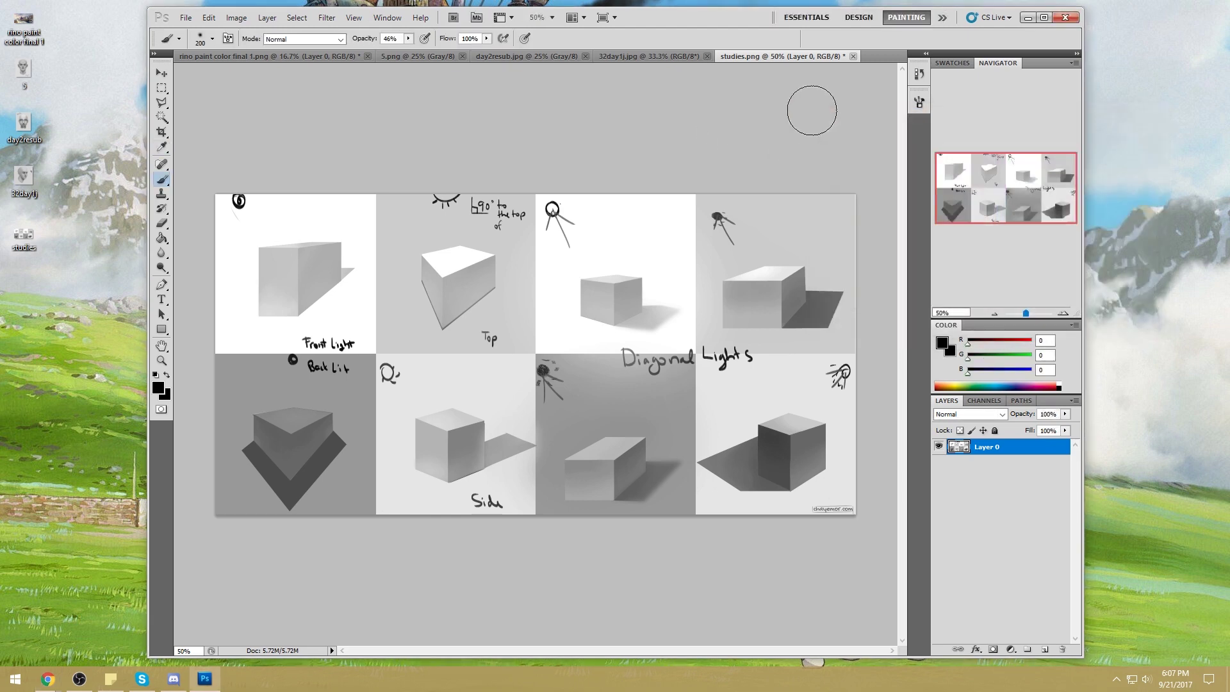
mouse_move(584, 259)
left_mouse_down()
mouse_move(584, 232)
mouse_move(584, 260)
left_mouse_up()
mouse_move(529, 262)
left_mouse_down()
mouse_move(821, 270)
mouse_move(812, 338)
left_mouse_up()
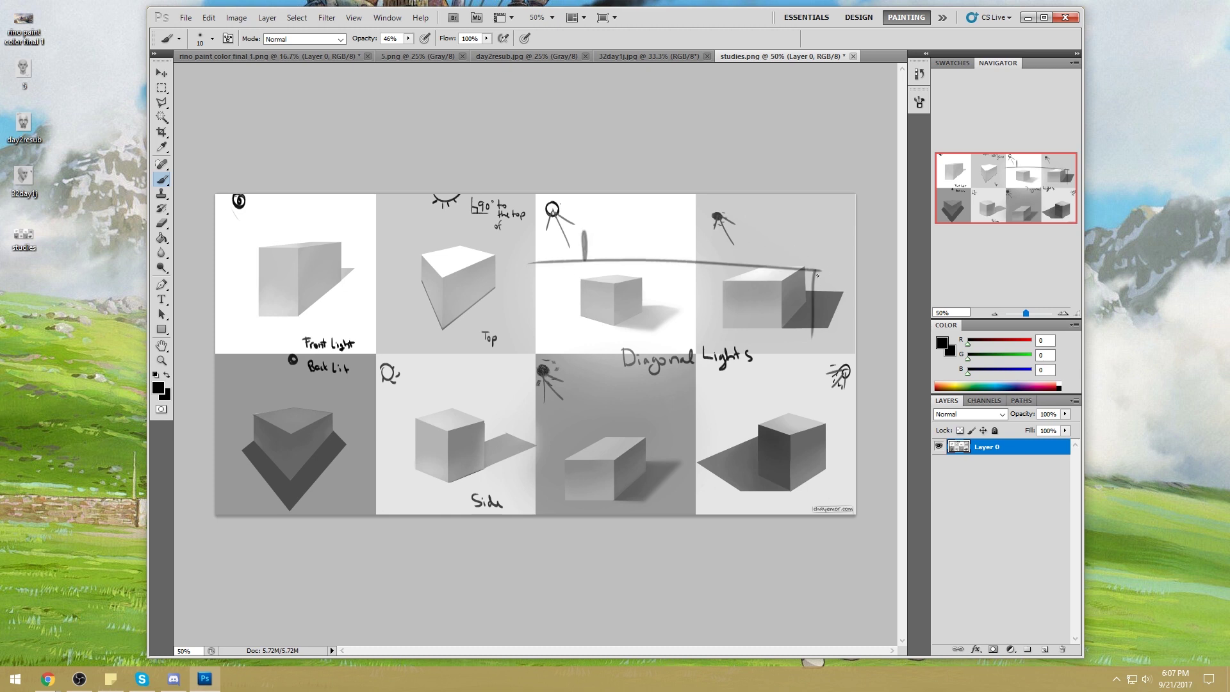
left_click_drag(837, 243, 835, 294)
left_click_drag(825, 282, 847, 280)
left_click_drag(829, 256, 430, 194)
left_click_drag(835, 261, 217, 263)
mouse_move(327, 259)
left_mouse_down()
mouse_move(591, 262)
mouse_move(376, 263)
left_mouse_up()
Step: Darken the mark on the horizontal light line, undoing stray curved and faint strokes
mouse_move(578, 263)
left_mouse_down()
mouse_move(525, 267)
mouse_move(582, 264)
left_mouse_up()
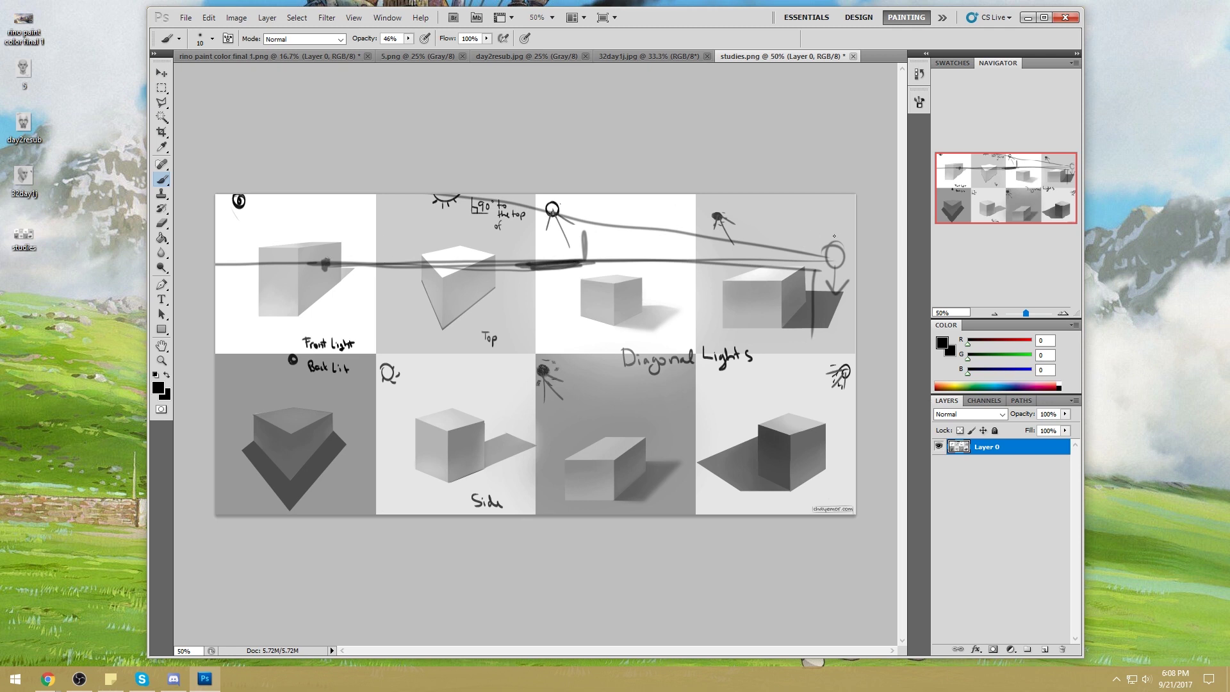
left_click_drag(824, 258, 412, 193)
mouse_move(611, 225)
left_mouse_down()
mouse_move(460, 220)
mouse_move(360, 255)
left_mouse_up()
key("ctrl+z")
mouse_move(562, 262)
left_mouse_down()
mouse_move(507, 263)
mouse_move(586, 263)
left_mouse_up()
left_click_drag(322, 206, 274, 193)
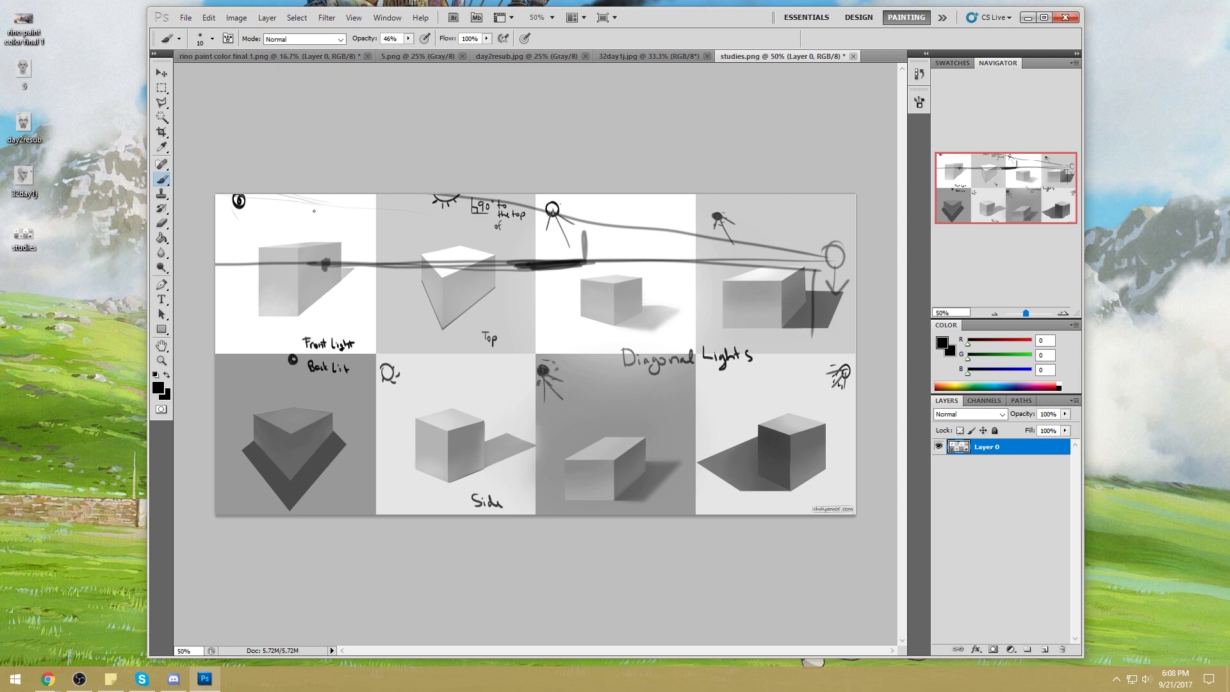
key("ctrl+alt+z")
key("ctrl+alt+z")
key("ctrl+alt+z")
key("ctrl+alt+z")
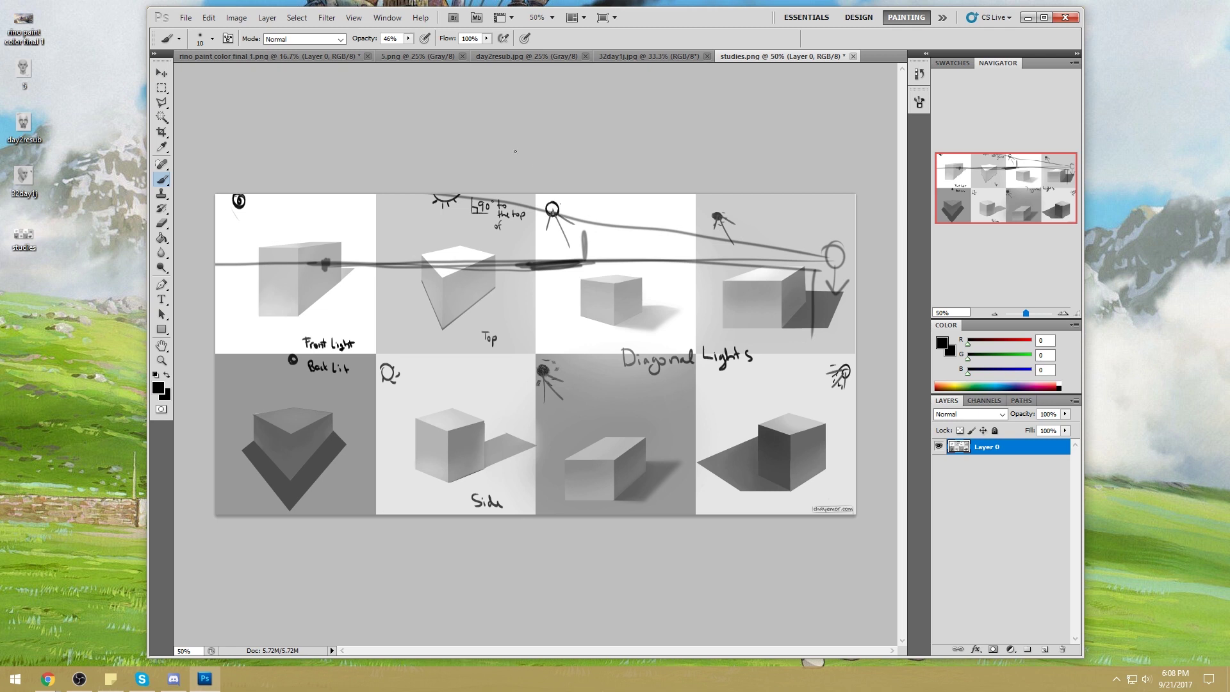
left_click_drag(625, 207, 627, 211)
key("ctrl+z")
mouse_move(538, 263)
left_mouse_down()
mouse_move(500, 268)
mouse_move(574, 262)
left_mouse_up()
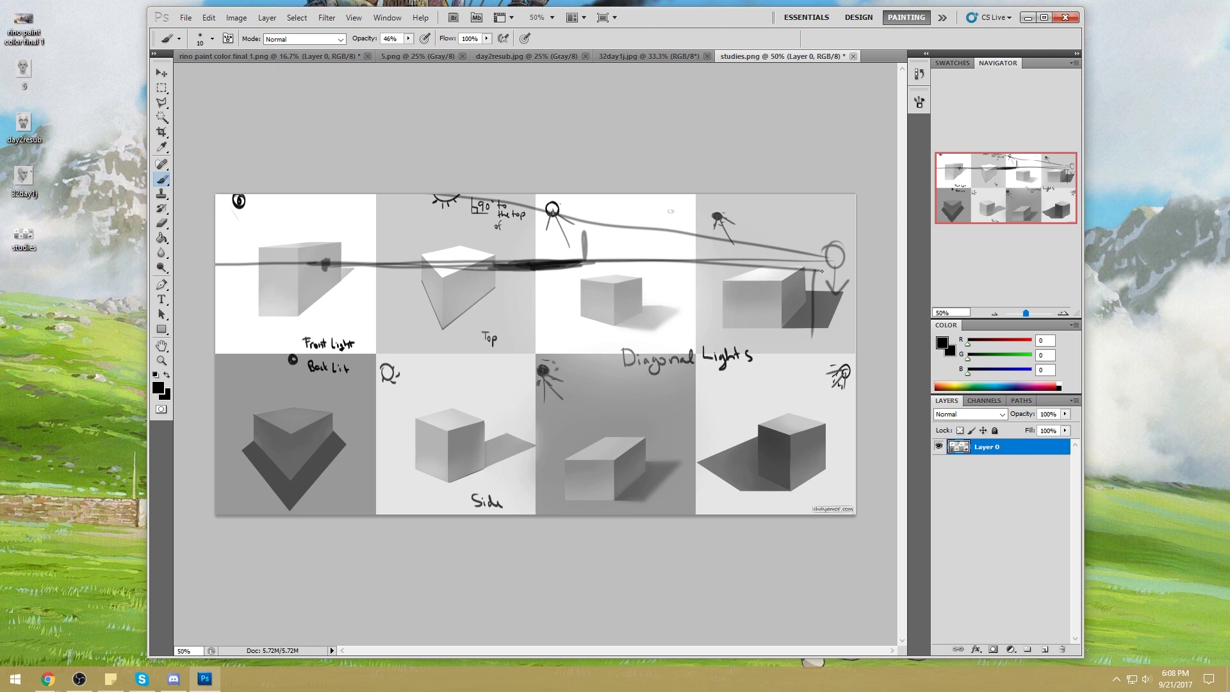
Step: Circle the light source in the right tile; try a long arrowed line and undo it
mouse_move(834, 257)
left_mouse_down()
mouse_move(823, 249)
mouse_move(844, 258)
left_mouse_up()
left_click(797, 248, "shift")
mouse_move(255, 226)
left_mouse_down()
mouse_move(224, 232)
mouse_move(264, 221)
mouse_move(255, 242)
mouse_move(228, 230)
mouse_move(256, 243)
mouse_move(218, 232)
mouse_move(266, 218)
mouse_move(225, 233)
left_mouse_up()
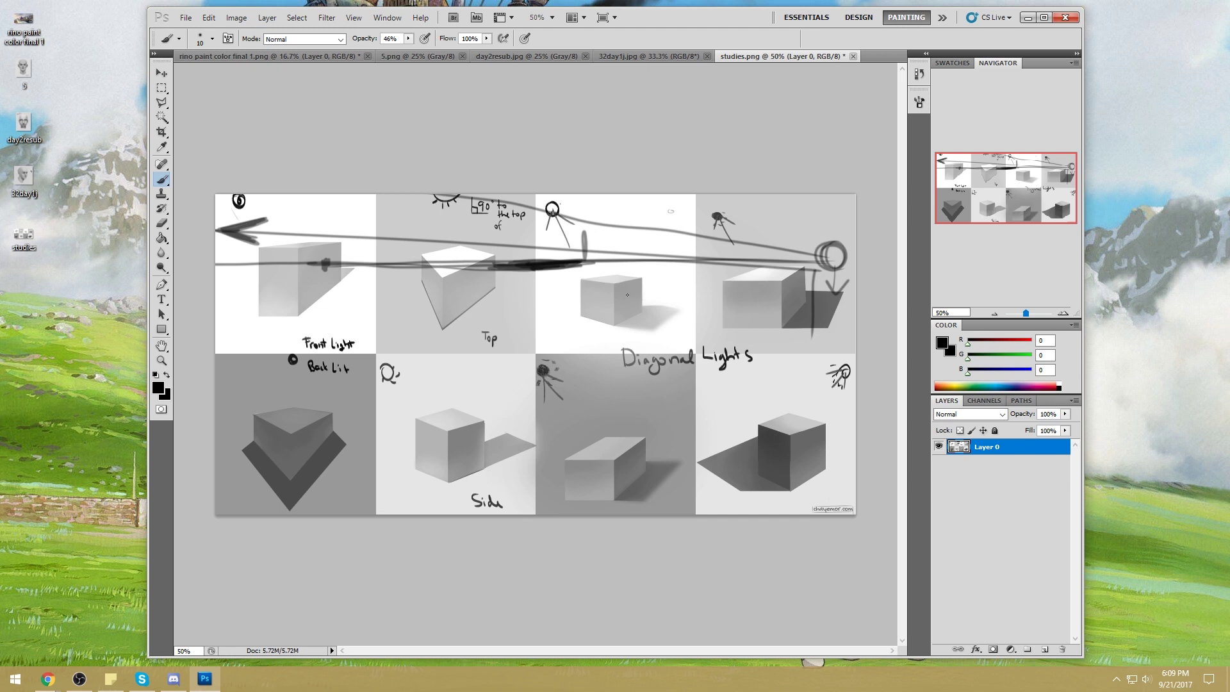
key("ctrl+alt+z")
key("ctrl+alt+z")
key("ctrl+alt+z")
key("ctrl+alt+z")
key("ctrl+alt+z")
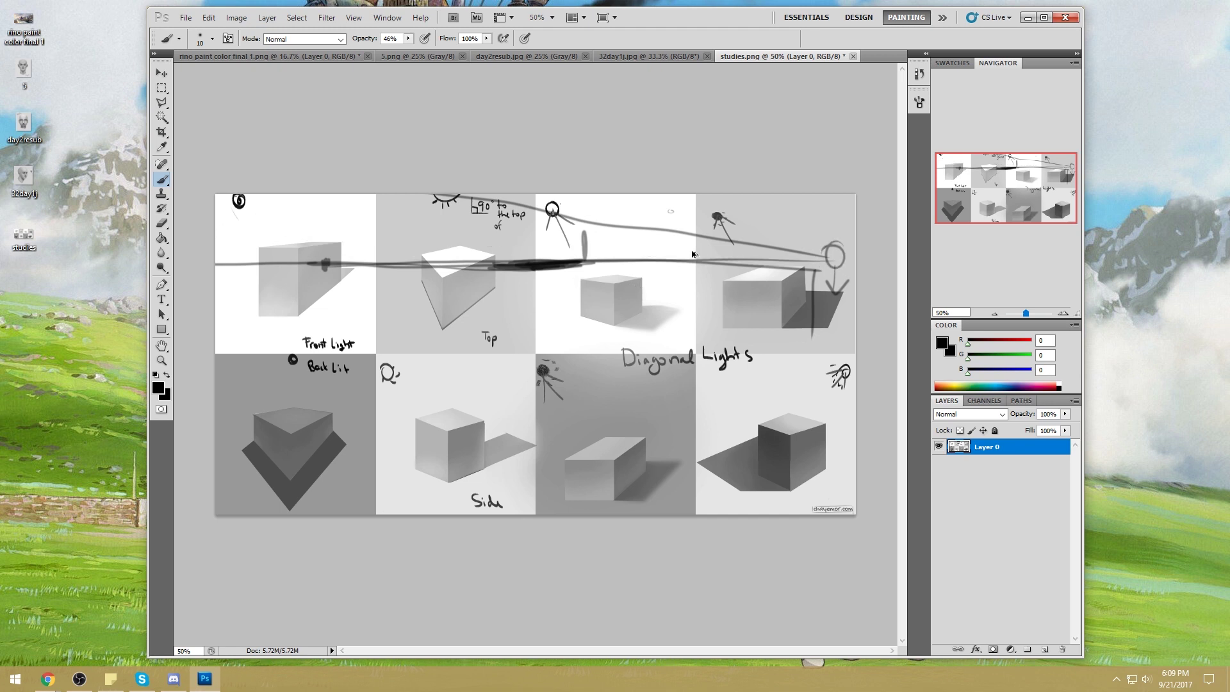
Step: Draw an ellipse around the Diagonal Lights label, undoing a stray stroke beside it
left_click_drag(658, 275, 681, 266)
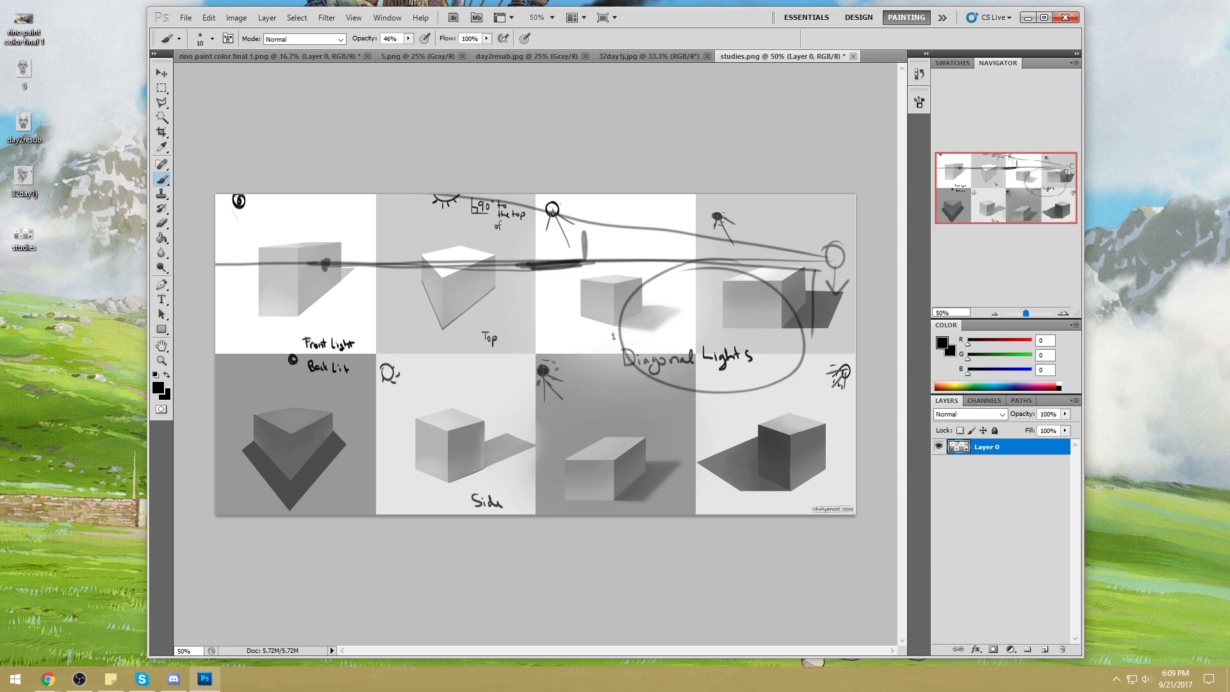
left_click_drag(617, 302, 563, 353)
key("ctrl+z")
mouse_move(616, 324)
left_mouse_down()
mouse_move(594, 350)
mouse_move(625, 351)
mouse_move(587, 303)
left_mouse_up()
Step: Sketch radiating light rays around the third tile's cube, then undo them
left_click_drag(637, 362, 602, 384)
mouse_move(618, 340)
left_mouse_down()
mouse_move(592, 322)
mouse_move(570, 344)
left_mouse_up()
left_click_drag(614, 344, 580, 355)
left_click_drag(592, 297, 613, 315)
left_click_drag(613, 323, 577, 345)
left_click_drag(618, 325, 590, 351)
left_click_drag(624, 285, 600, 311)
left_click_drag(591, 304, 608, 317)
key("ctrl+alt+z")
key("ctrl+alt+z")
key("ctrl+alt+z")
key("ctrl+alt+z")
key("ctrl+alt+z")
key("ctrl+alt+z")
key("ctrl+alt+z")
key("ctrl+alt+z")
key("ctrl+alt+z")
key("ctrl+alt+z")
key("ctrl+alt+z")
key("ctrl+alt+z")
key("ctrl+alt+z")
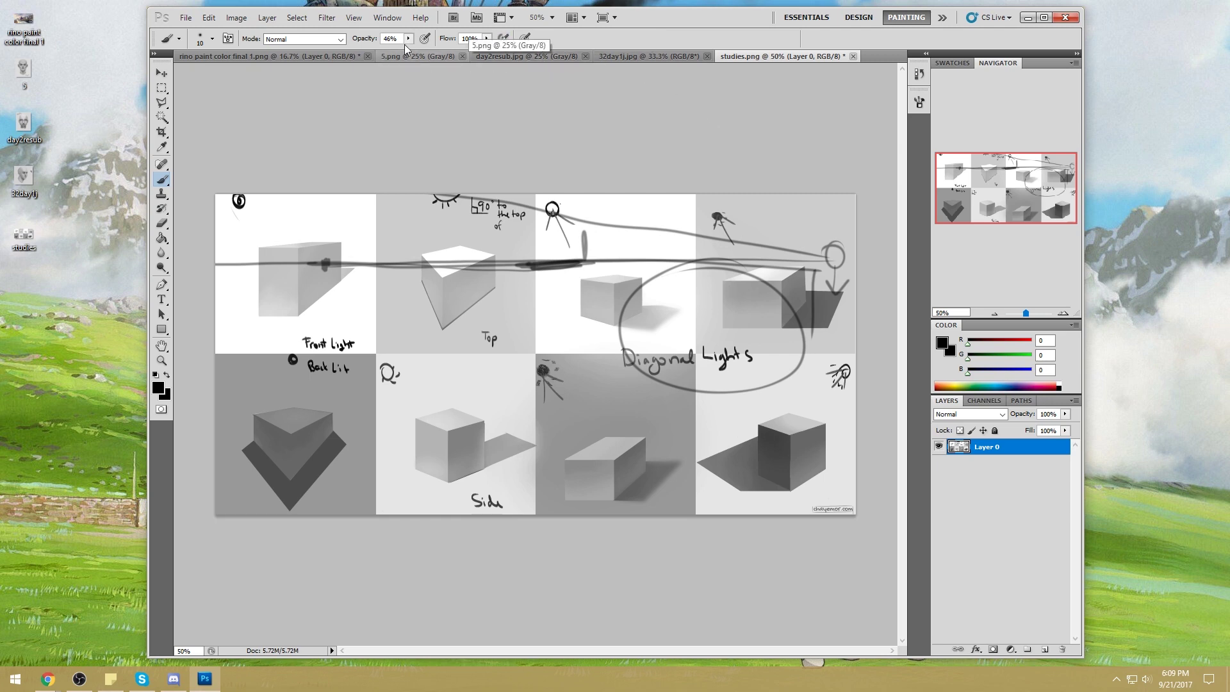
left_click(282, 54)
Step: Switch to the 5.png portrait and preview mid grey 7e7e7e, cancelling to keep black
left_click(433, 57)
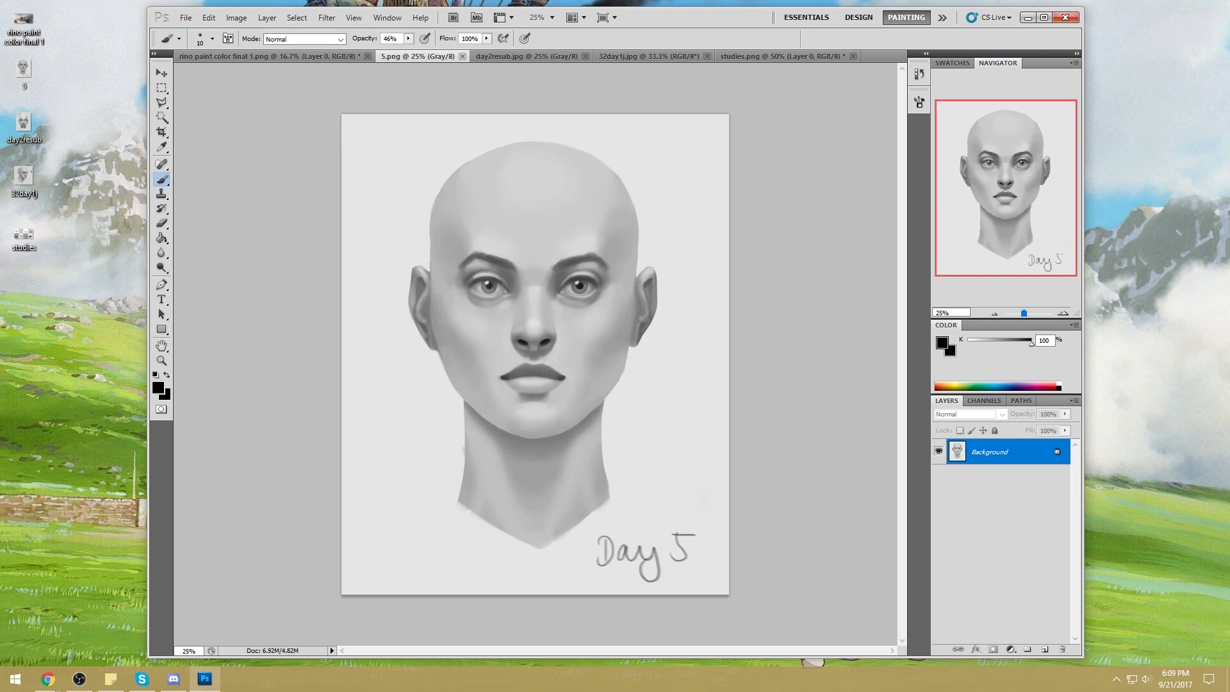
key("i")
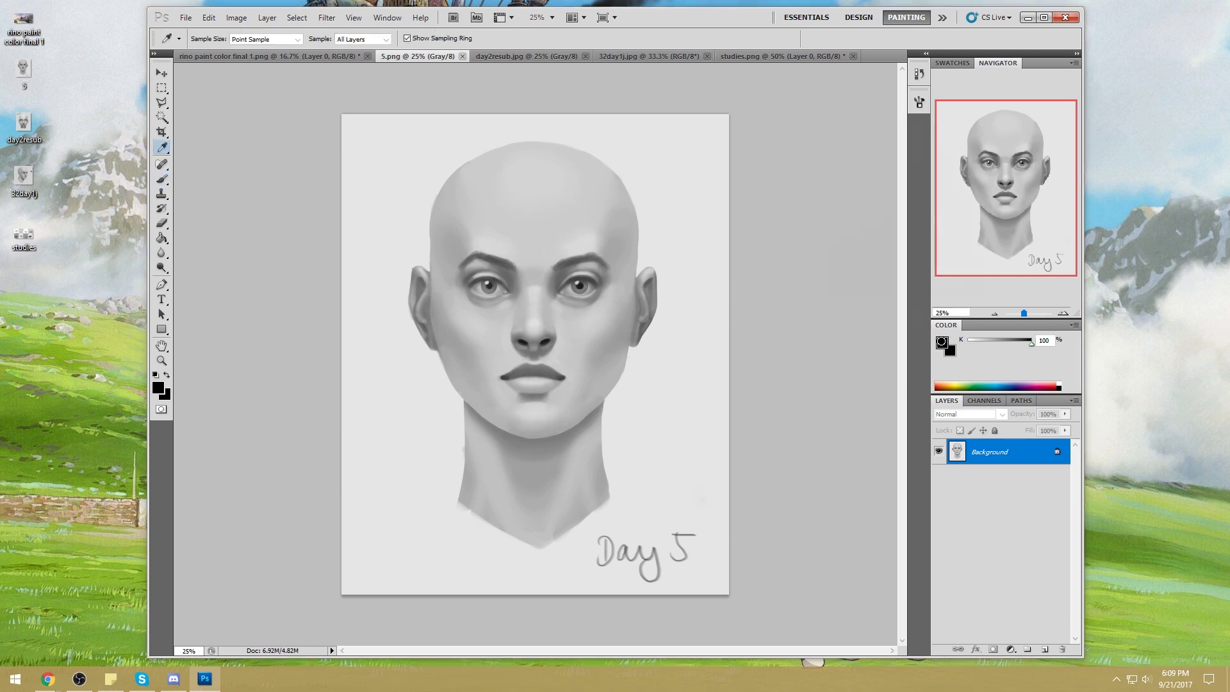
left_click(948, 340)
left_click_drag(826, 221, 806, 224)
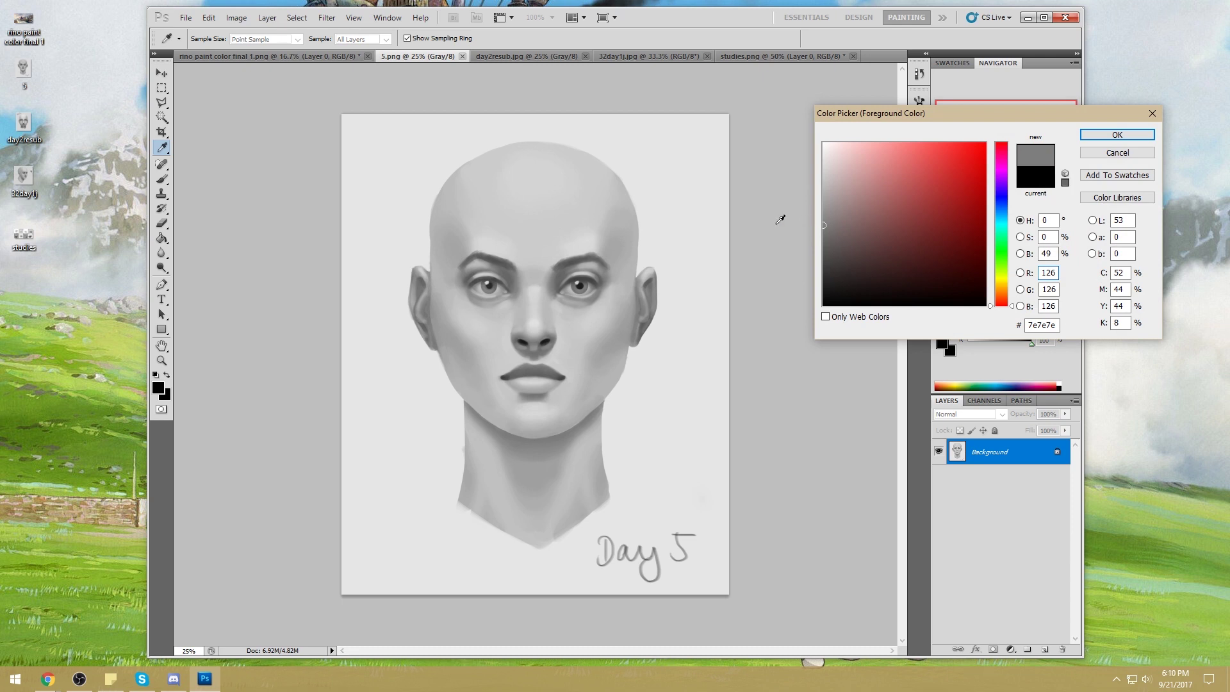
left_click(1122, 153)
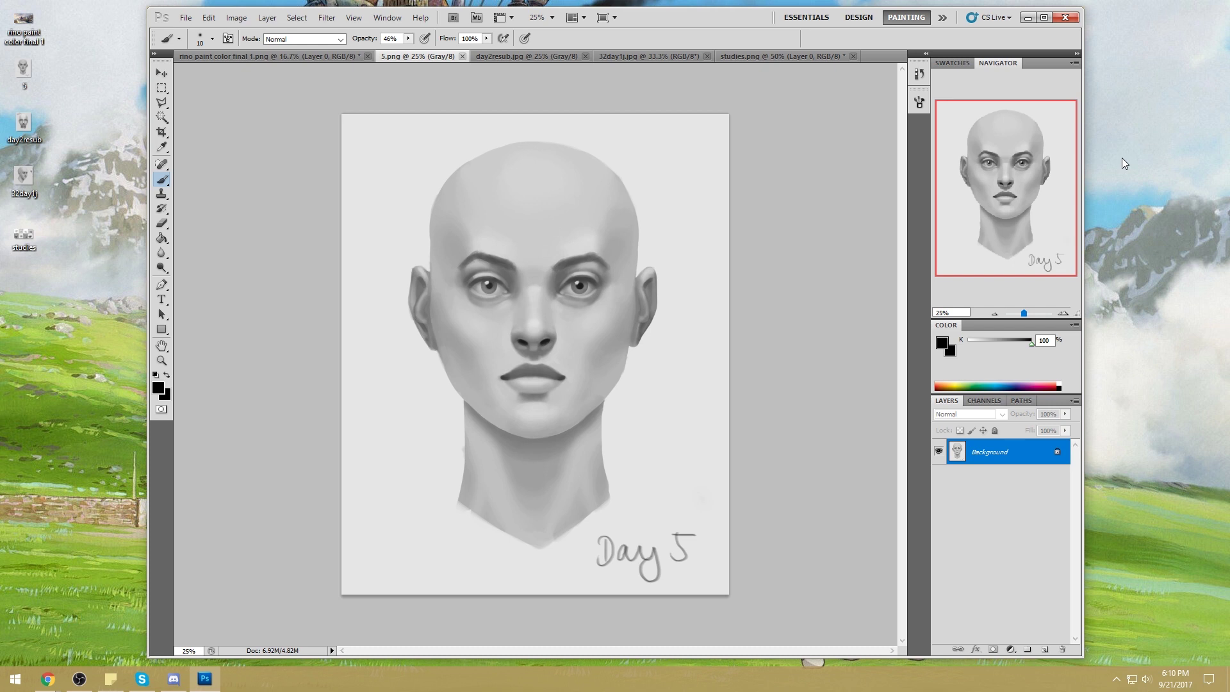
Step: Preview a light grey foreground in the Color Picker, then cancel to keep black
left_click(48, 678)
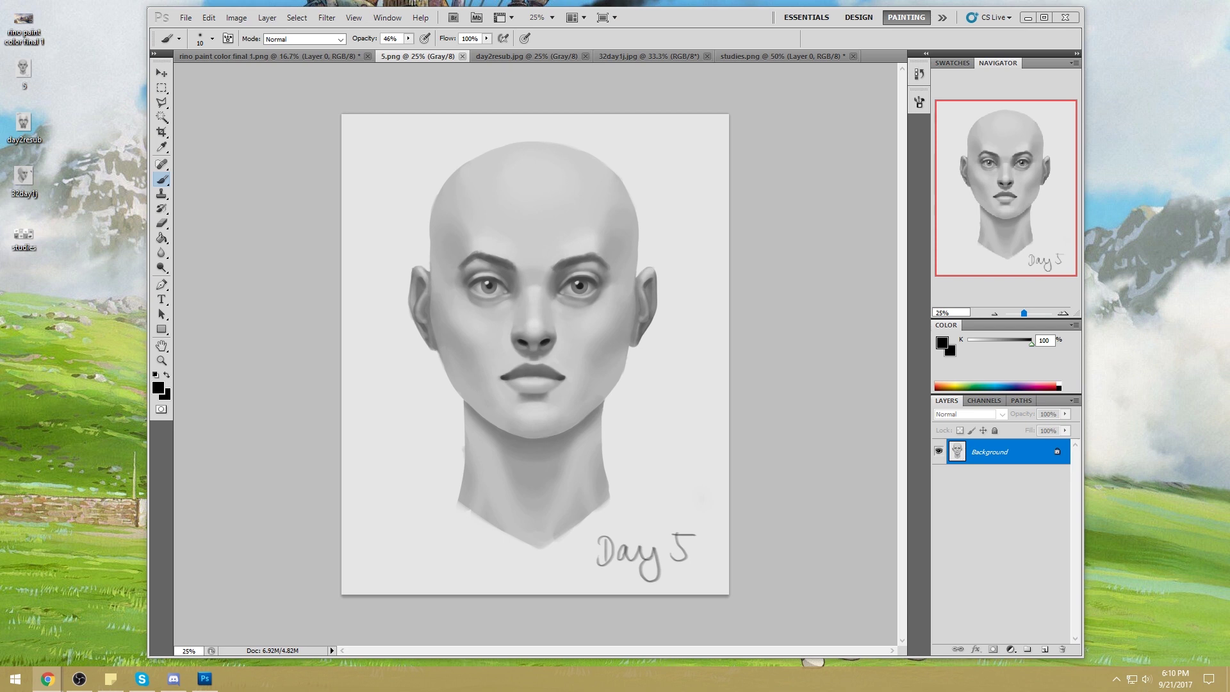
left_click(942, 342)
mouse_move(859, 261)
left_mouse_down()
mouse_move(804, 128)
mouse_move(796, 268)
mouse_move(771, 165)
mouse_move(817, 165)
mouse_move(822, 147)
mouse_move(820, 171)
left_mouse_up()
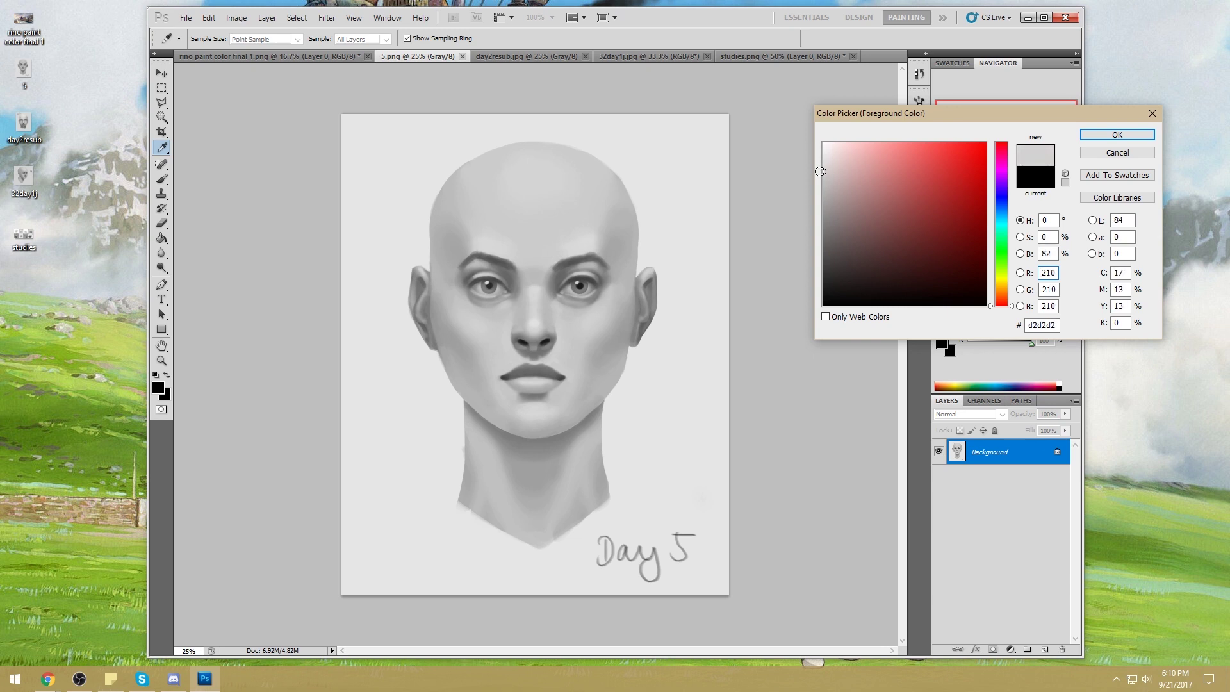
key("Escape")
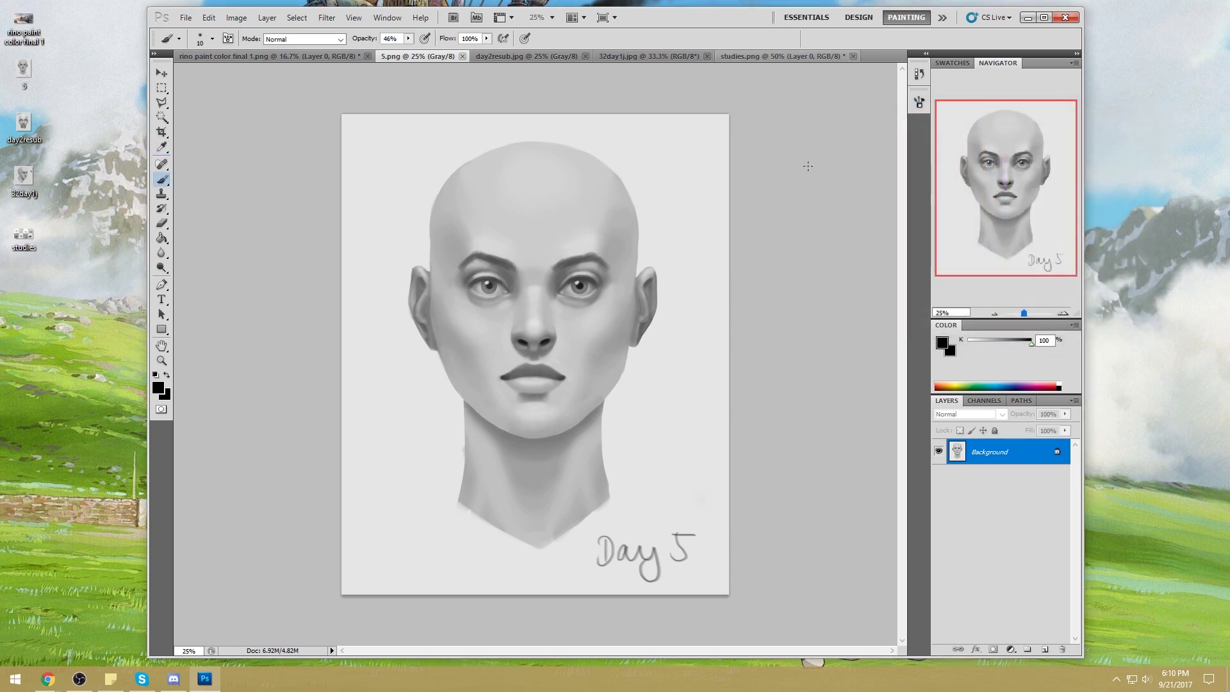
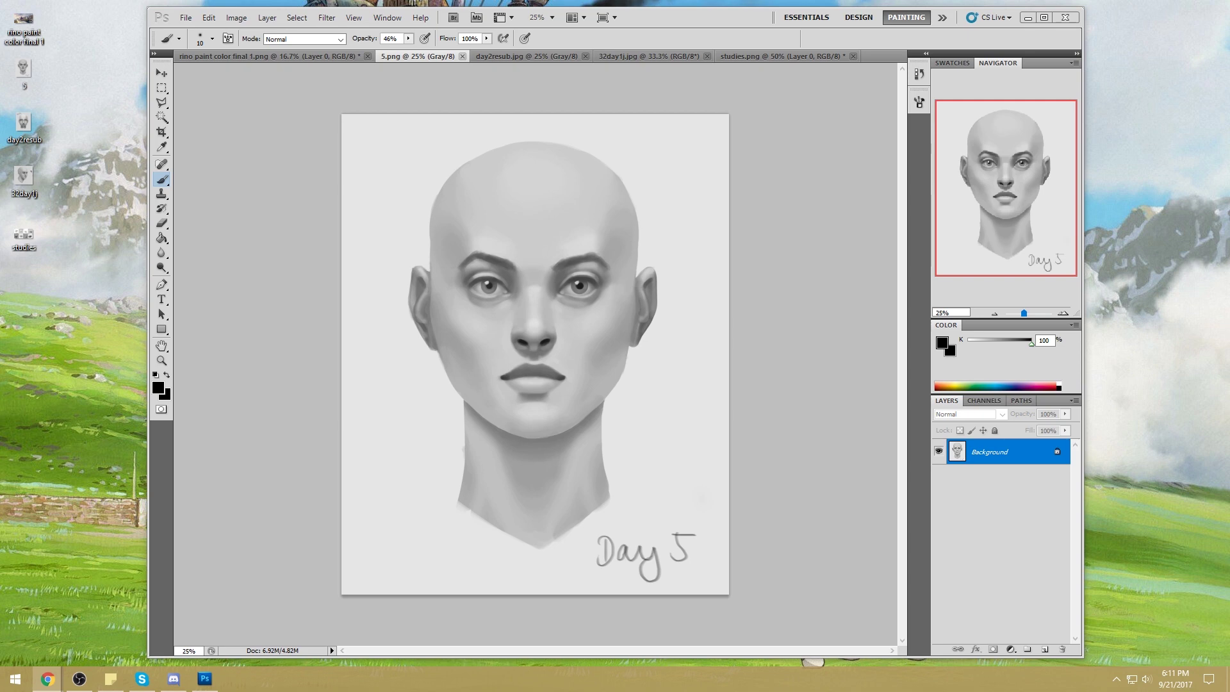
Step: Glance at the dragon-rider painting for comparison, then return to the bald head study
left_click(340, 54)
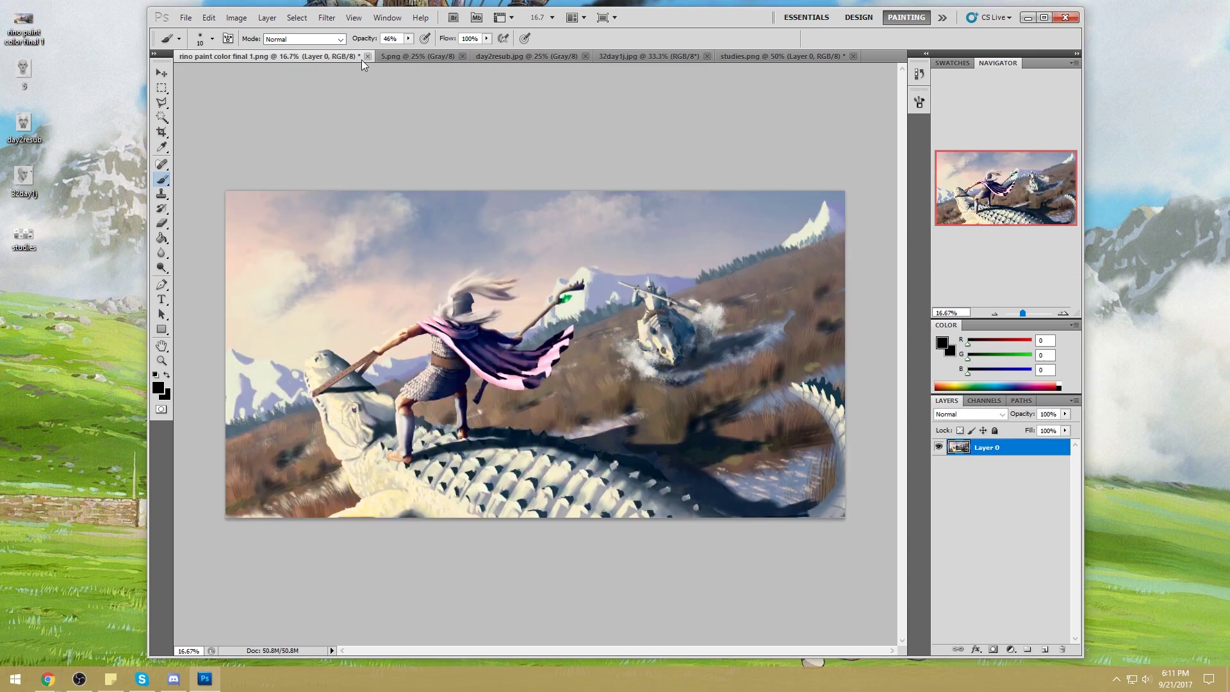
left_click(401, 55)
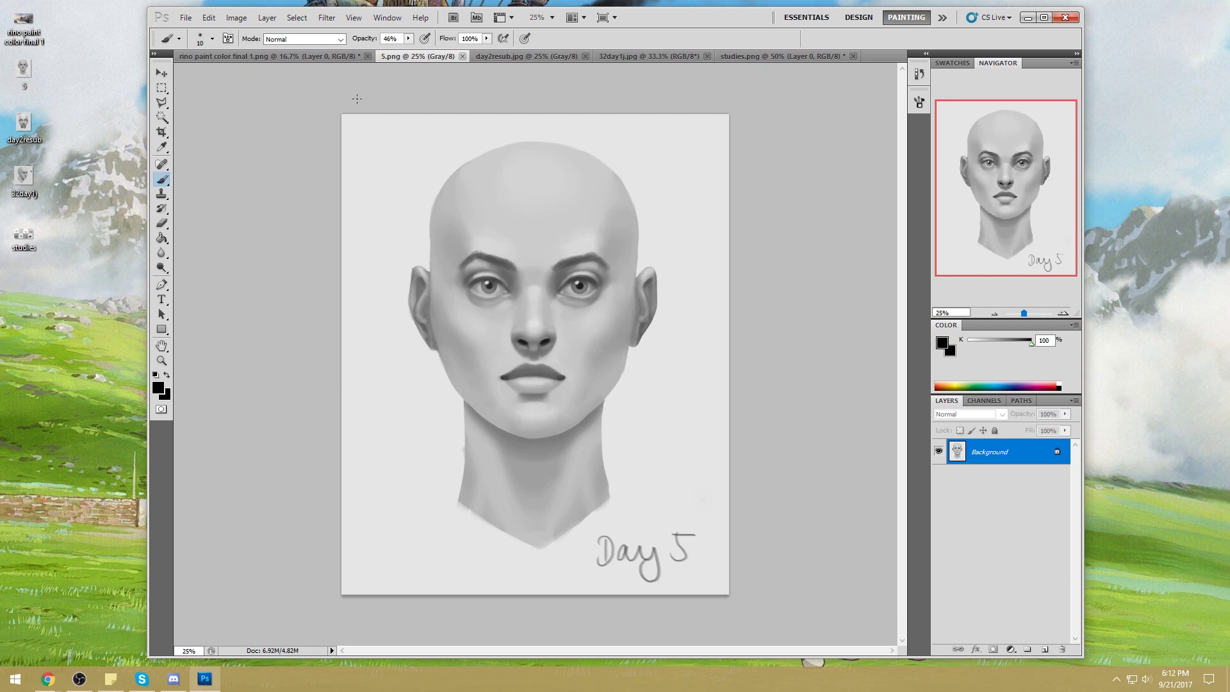
left_click(686, 162)
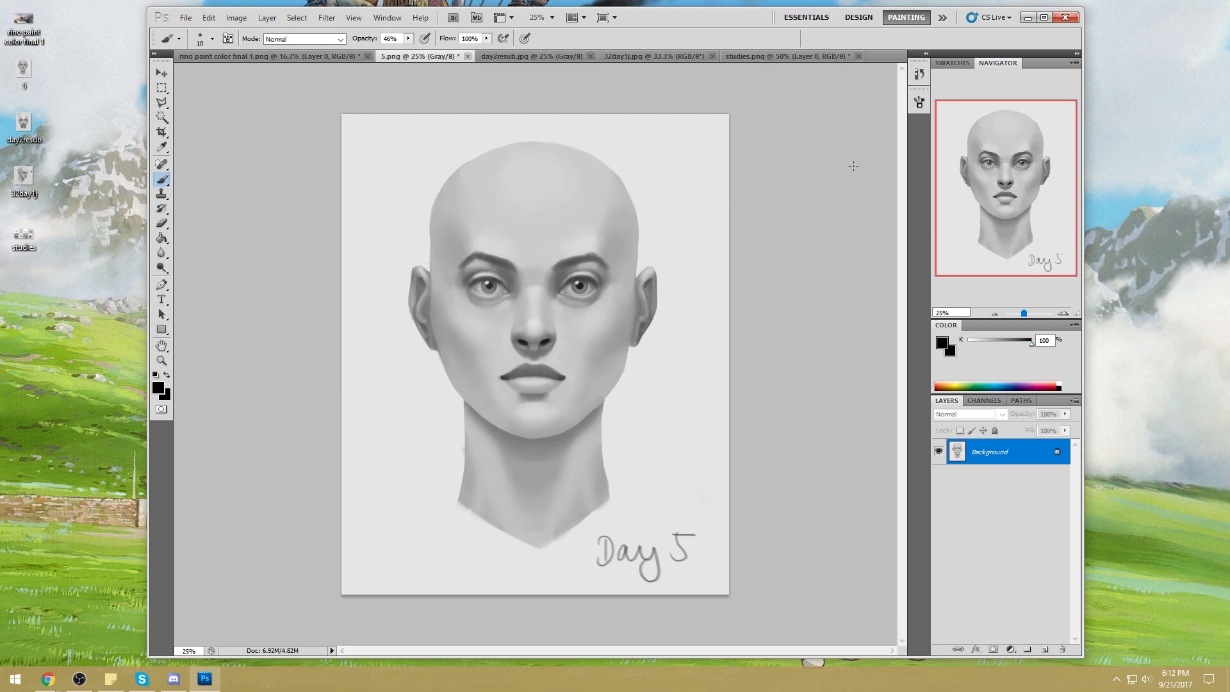
Step: Lasso the whole head including the crown and copy it to a new layer
key("l")
left_click(164, 105)
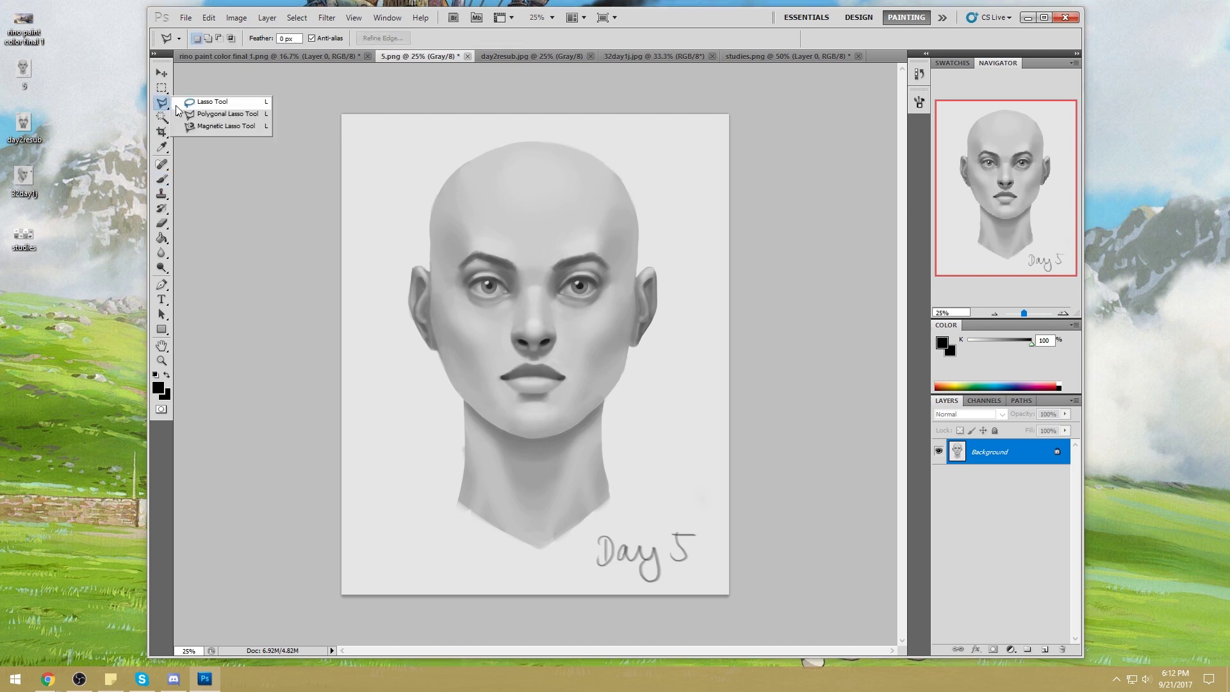
left_click(207, 102)
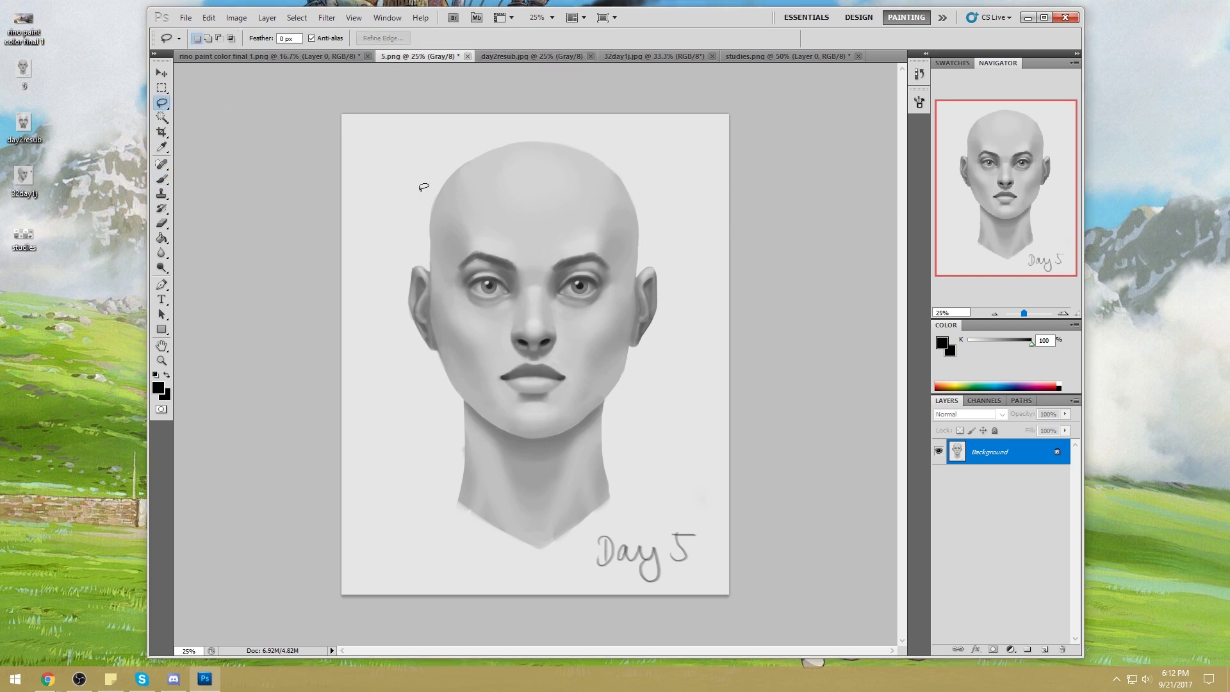
mouse_move(641, 111)
left_mouse_down()
mouse_move(337, 381)
mouse_move(702, 439)
mouse_move(573, 160)
left_mouse_up()
mouse_move(623, 116)
left_mouse_down()
mouse_move(708, 224)
mouse_move(700, 171)
left_mouse_up()
mouse_move(636, 129)
left_mouse_down()
mouse_move(529, 233)
mouse_move(580, 87)
left_mouse_up()
key("ctrl+j")
Step: Narrow the copied head to about 94% width, shift it slightly right, and lower its fill to 71%
key("v")
left_click_drag(730, 344, 706, 343)
left_click_drag(534, 320, 545, 321)
left_click(789, 38)
left_click_drag(1065, 431, 564, 256)
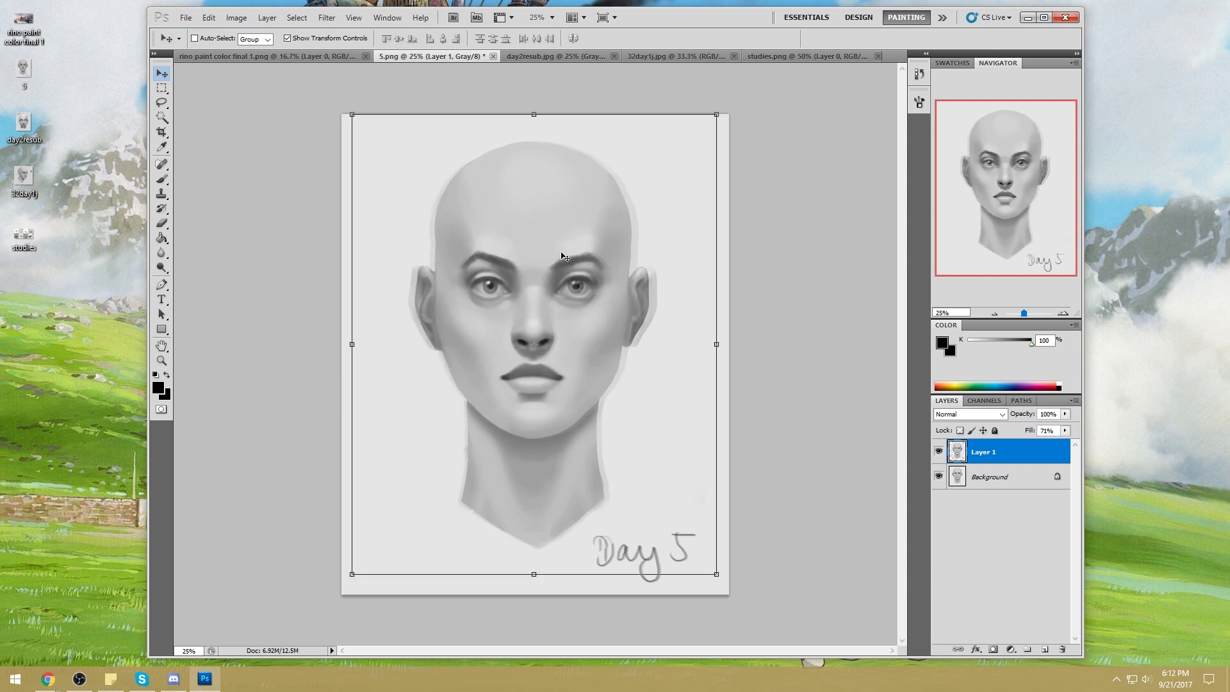
Step: Restore the copy's fill to 100% and erase around the eyes and nose with a 400 px, 100% eraser
key("e")
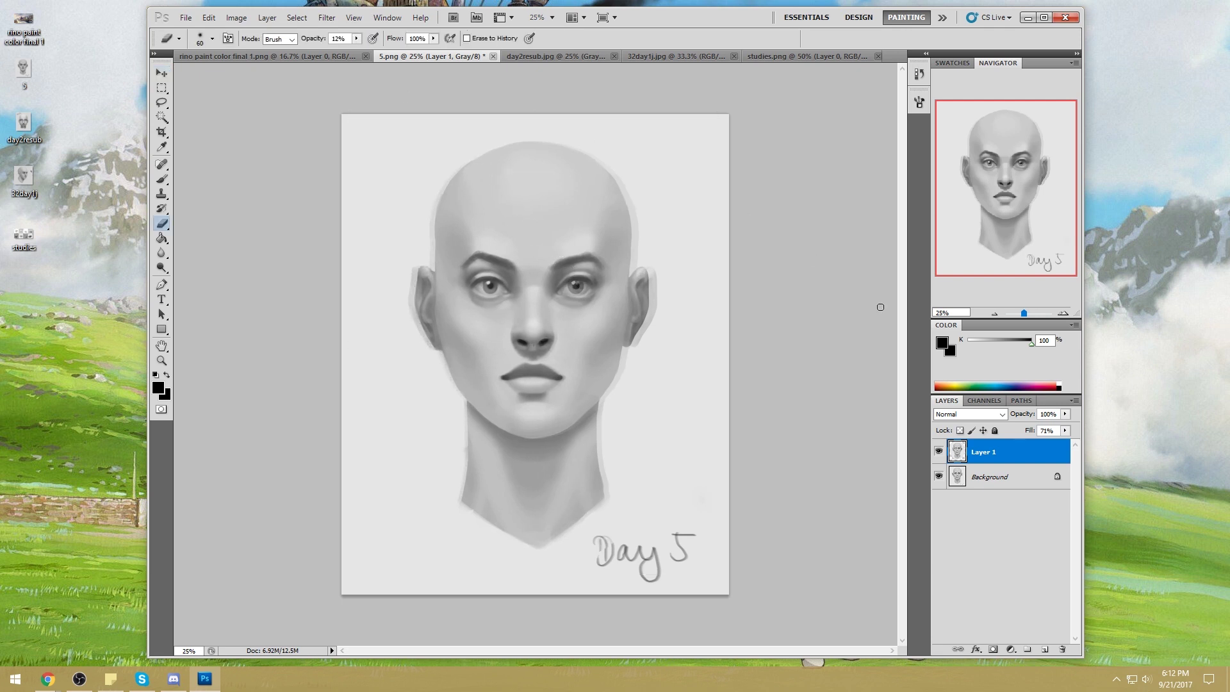
left_click(1064, 430)
left_click_drag(1063, 441, 1079, 441)
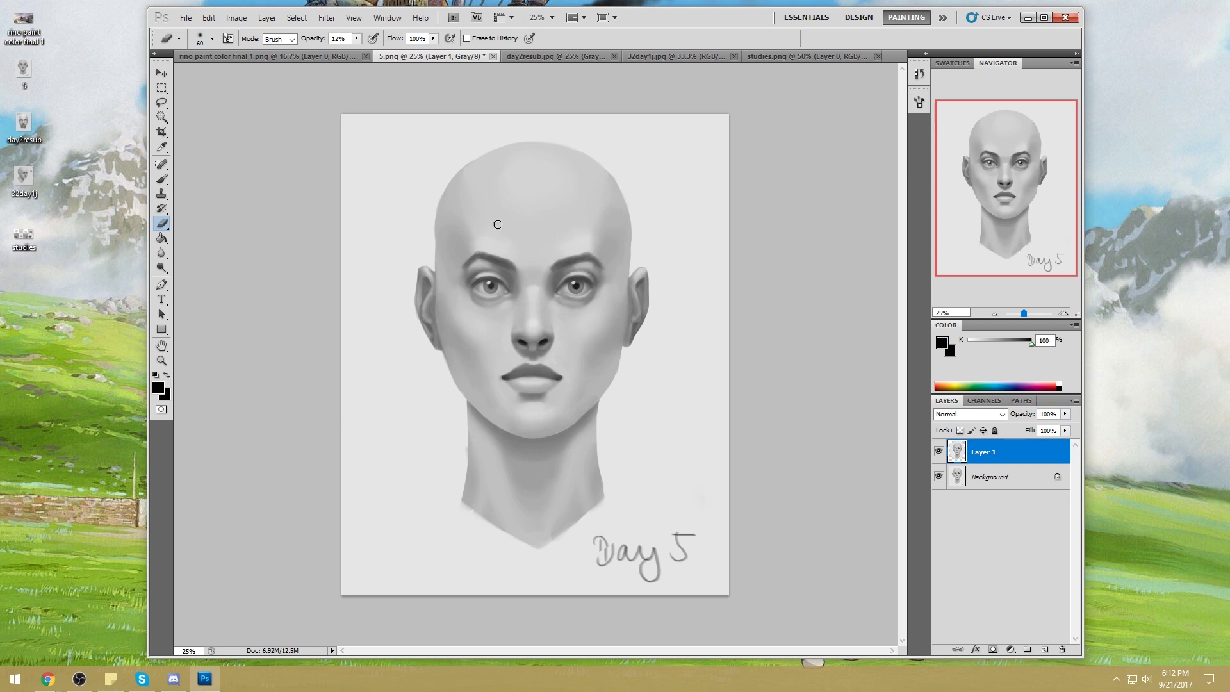
key("bracketright")
key("bracketright")
key("bracketright")
key("bracketright")
key("bracketright")
key("bracketright")
key("bracketright")
key("bracketright")
key("bracketright")
key("bracketright")
key("bracketright")
left_click_drag(356, 39, 458, 64)
mouse_move(503, 309)
left_mouse_down()
mouse_move(556, 251)
mouse_move(580, 276)
mouse_move(537, 383)
mouse_move(509, 344)
left_mouse_up()
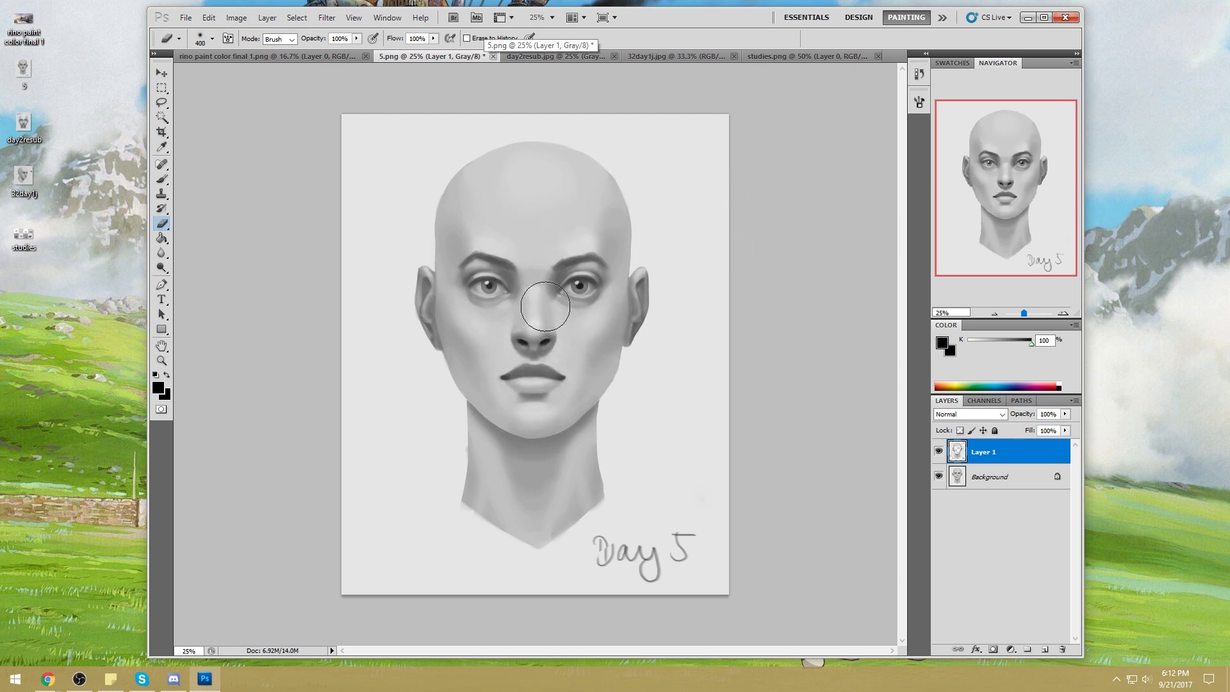
Step: Compare the narrowed head against the original, then merge it down into the background
key("b")
left_click(939, 451)
left_click(939, 451)
left_click(939, 451)
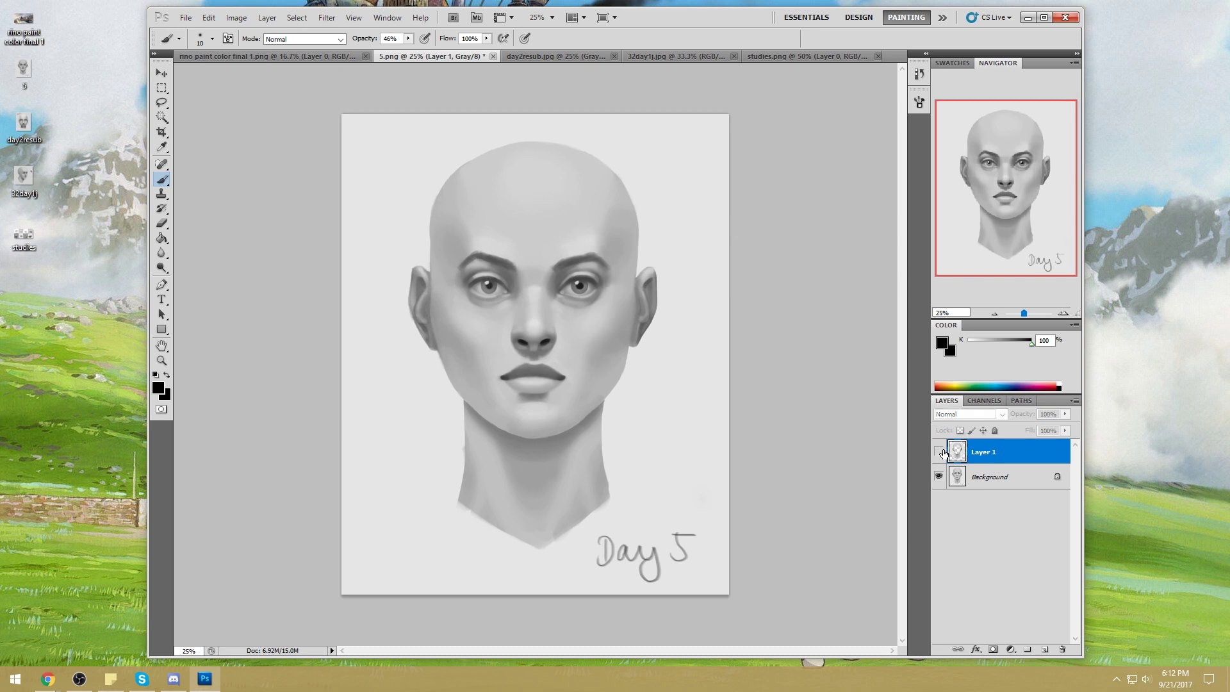
left_click(939, 452)
left_click(938, 451)
left_click(939, 451)
left_click(939, 451)
left_click(939, 451)
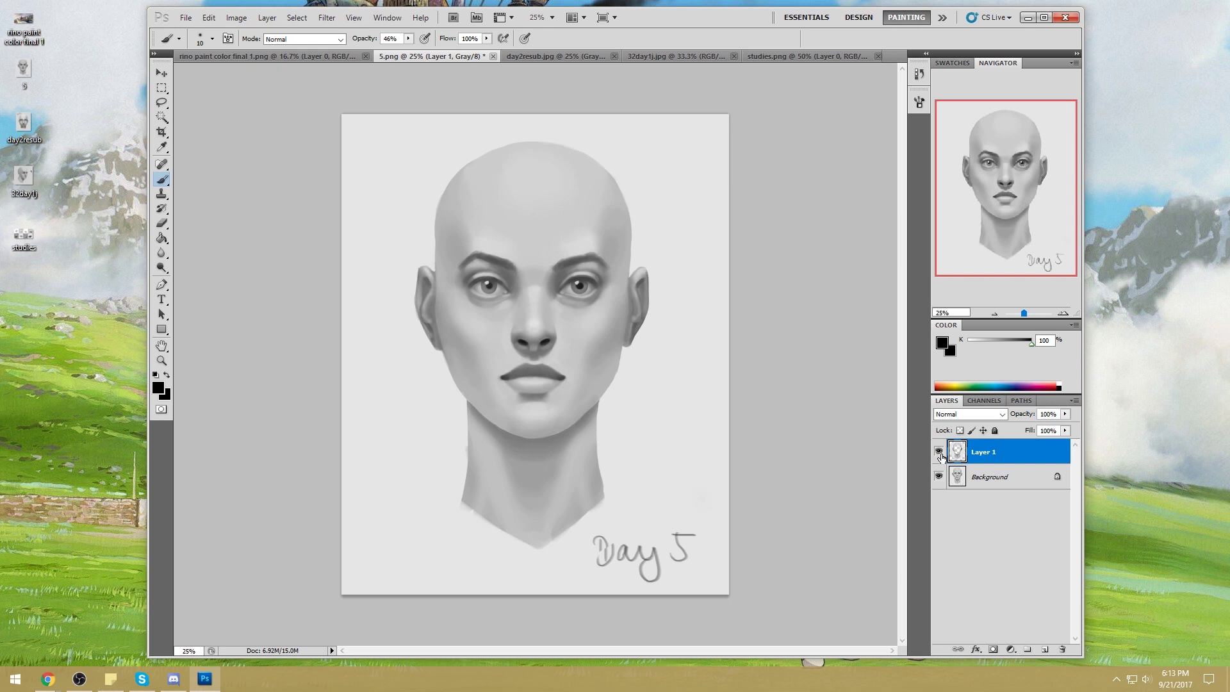
left_click(939, 452)
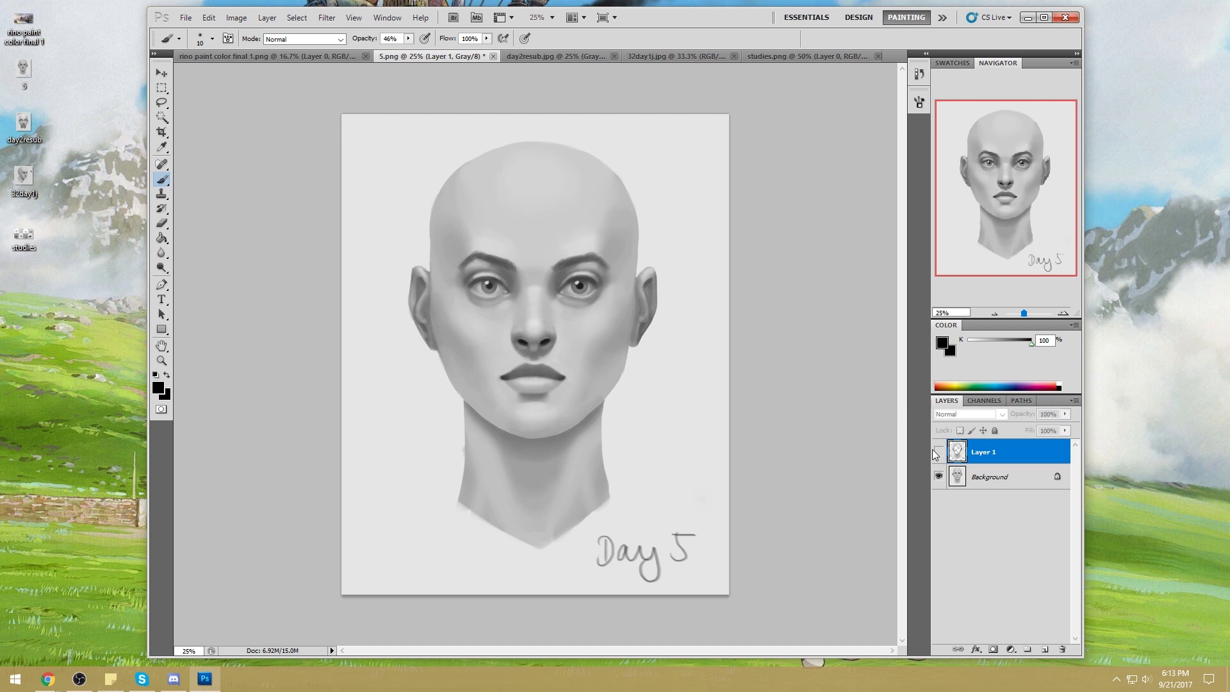
left_click(939, 452)
left_click(938, 452)
left_click(939, 452)
left_click(939, 453)
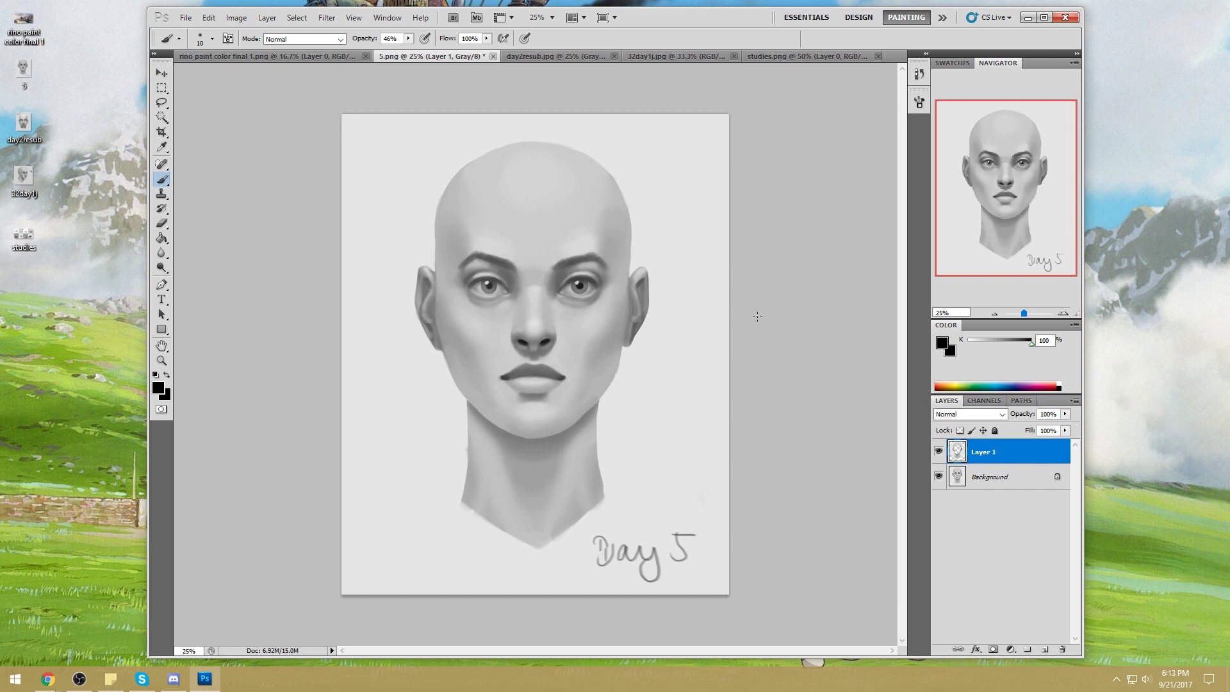
right_click(1028, 452)
left_click(1082, 407)
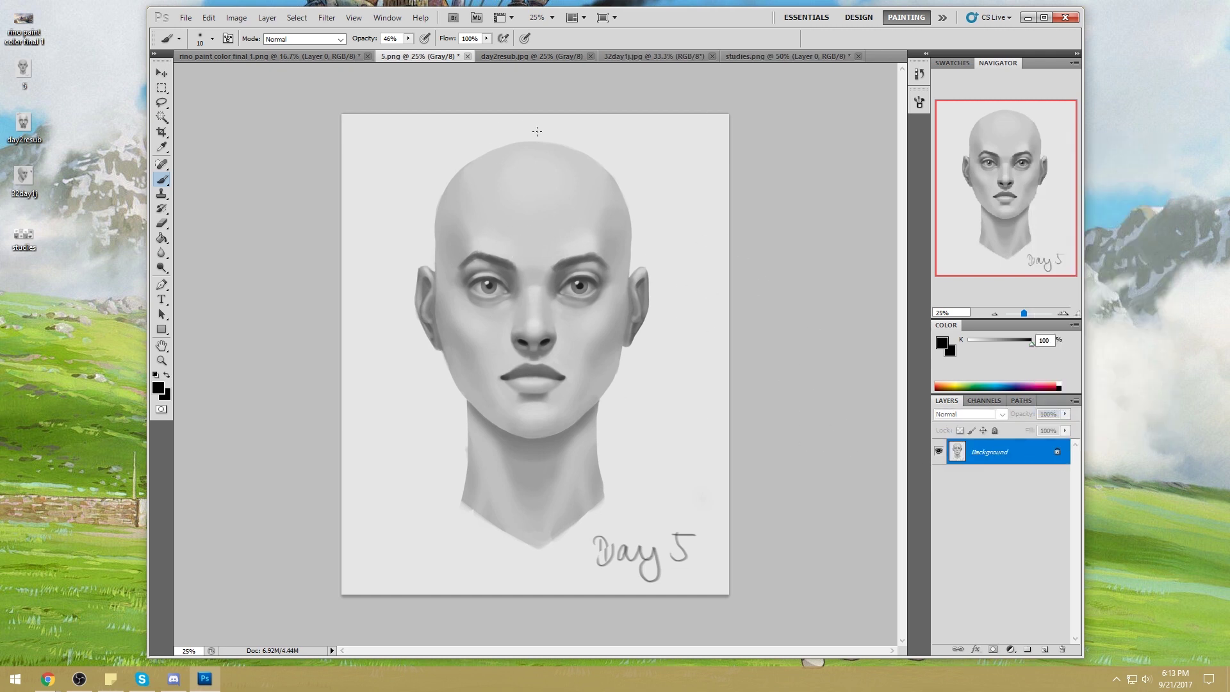
Step: Zoom in on the nose and switch to the Smudge tool at size 20
key("ctrl+space")
left_click_drag(521, 321, 545, 357)
left_click(161, 252)
left_click(205, 282)
key("bracketright")
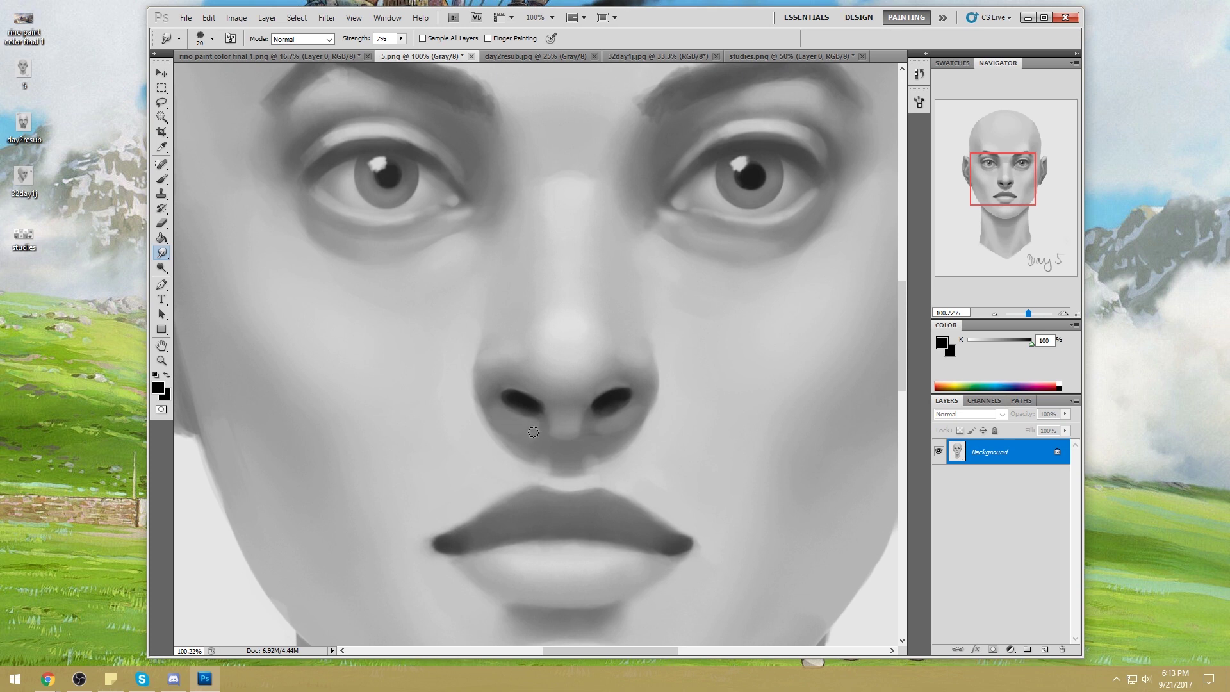
Step: Repaint the shading under the nostrils with a sampled face grey at brush size 175
key("b")
left_click(624, 394, "alt")
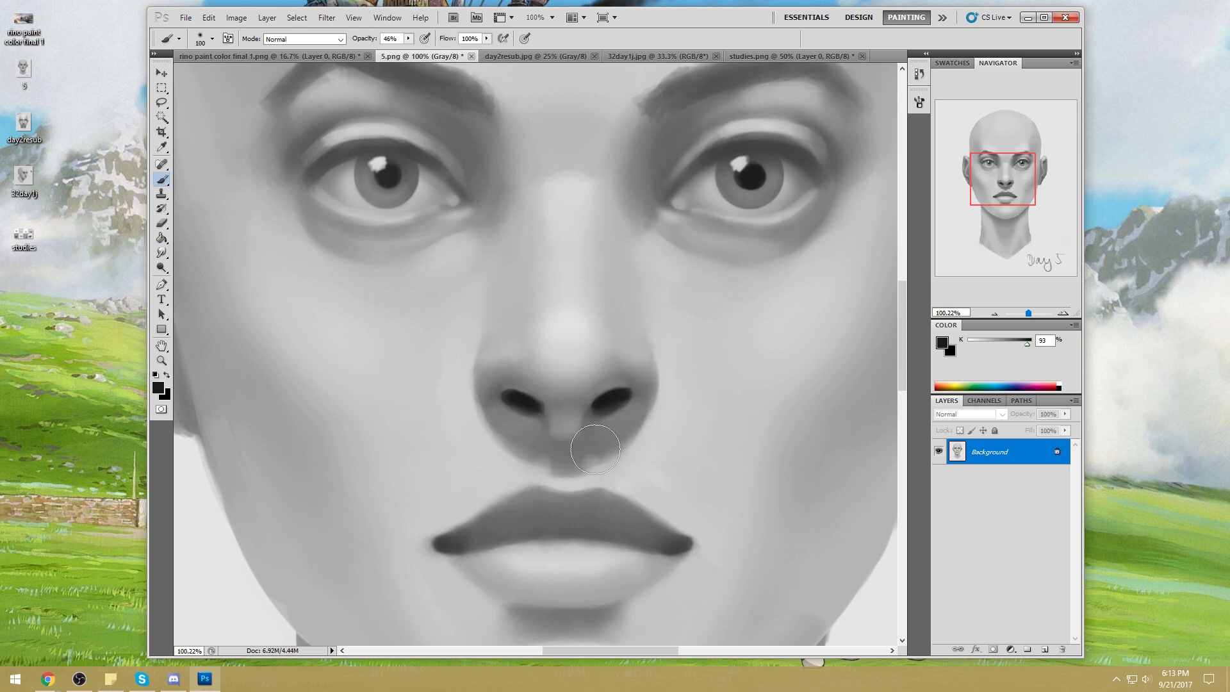
key("bracketright")
key("bracketright")
key("bracketright")
key("bracketright")
key("bracketright")
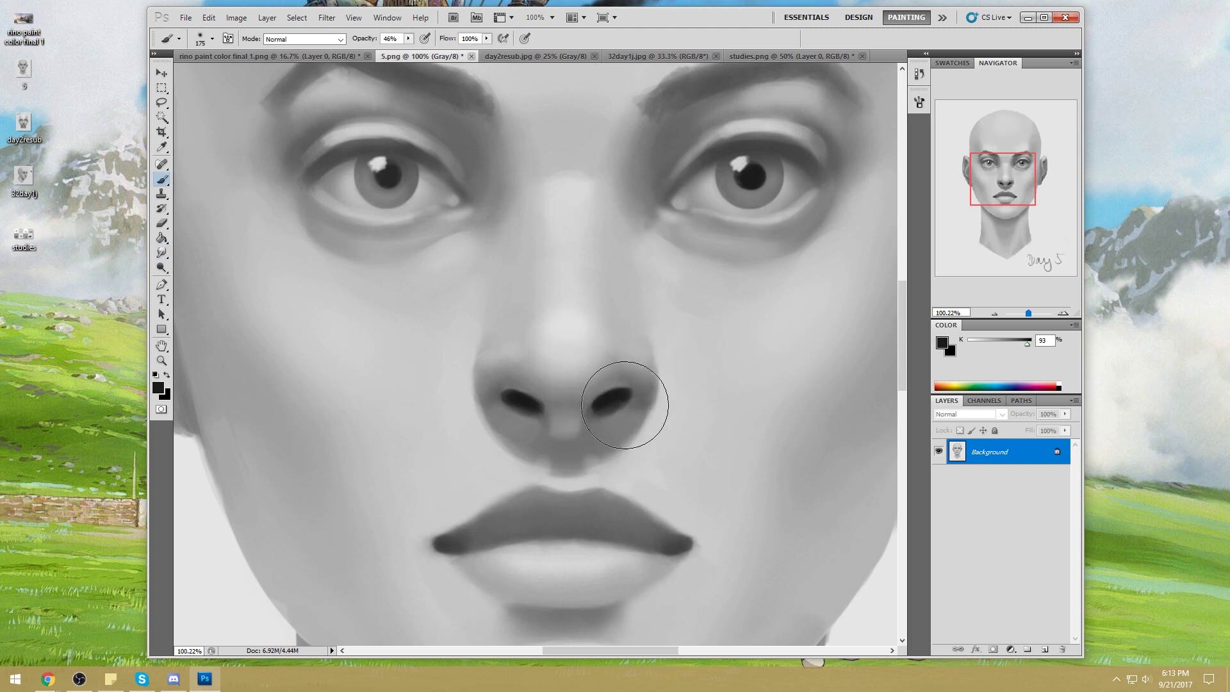
mouse_move(525, 406)
left_mouse_down()
mouse_move(467, 384)
mouse_move(475, 376)
left_mouse_up()
Step: Paint the nostril area with sampled greys in Darken, then Lighten mode at size 100, viewing at 50%
left_click(563, 457, "alt")
left_click(313, 40)
left_click(301, 101)
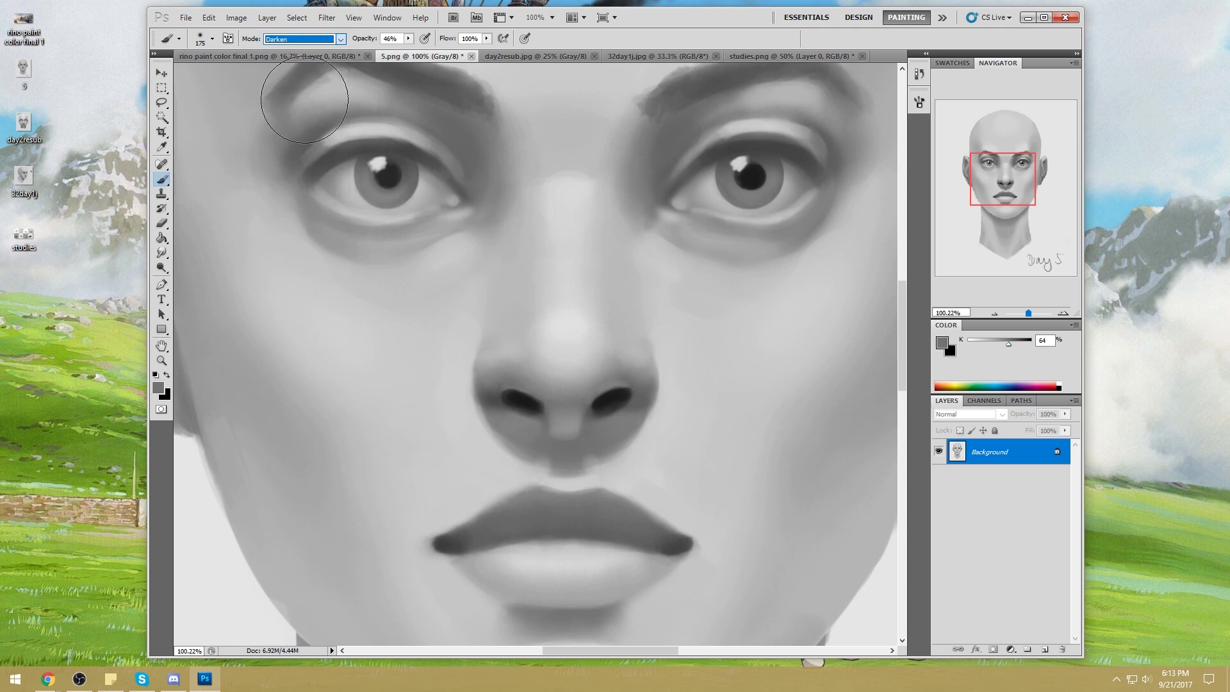
left_click(527, 429, "alt")
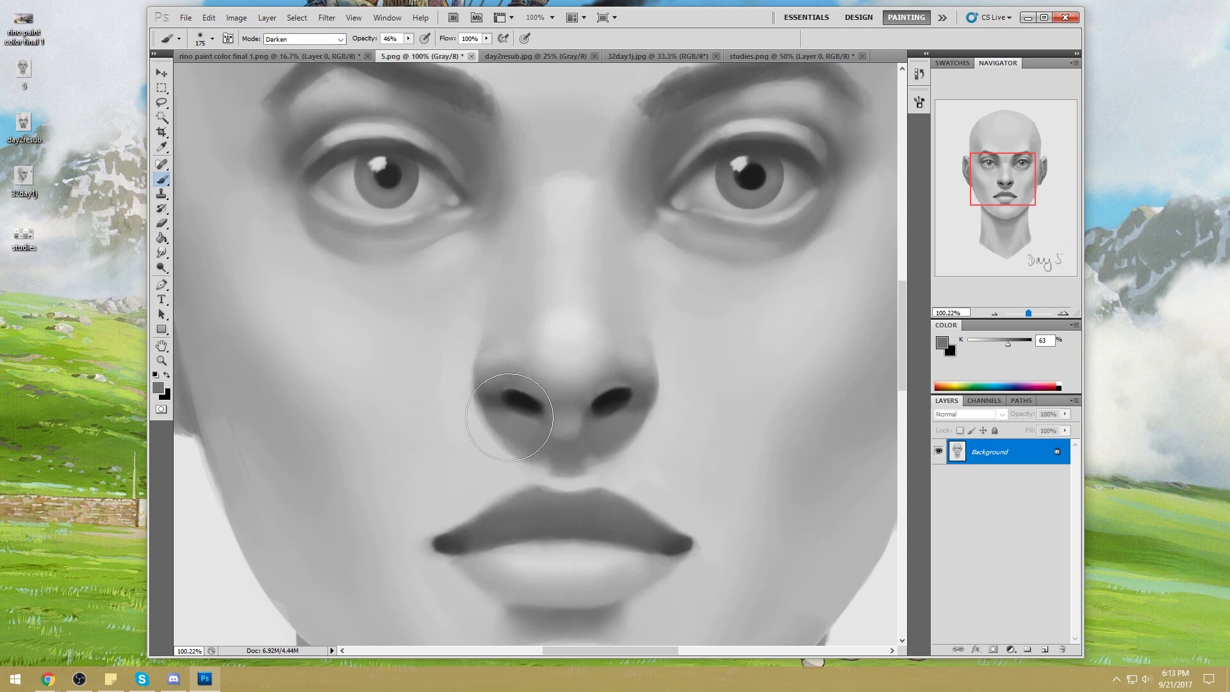
left_click(314, 39)
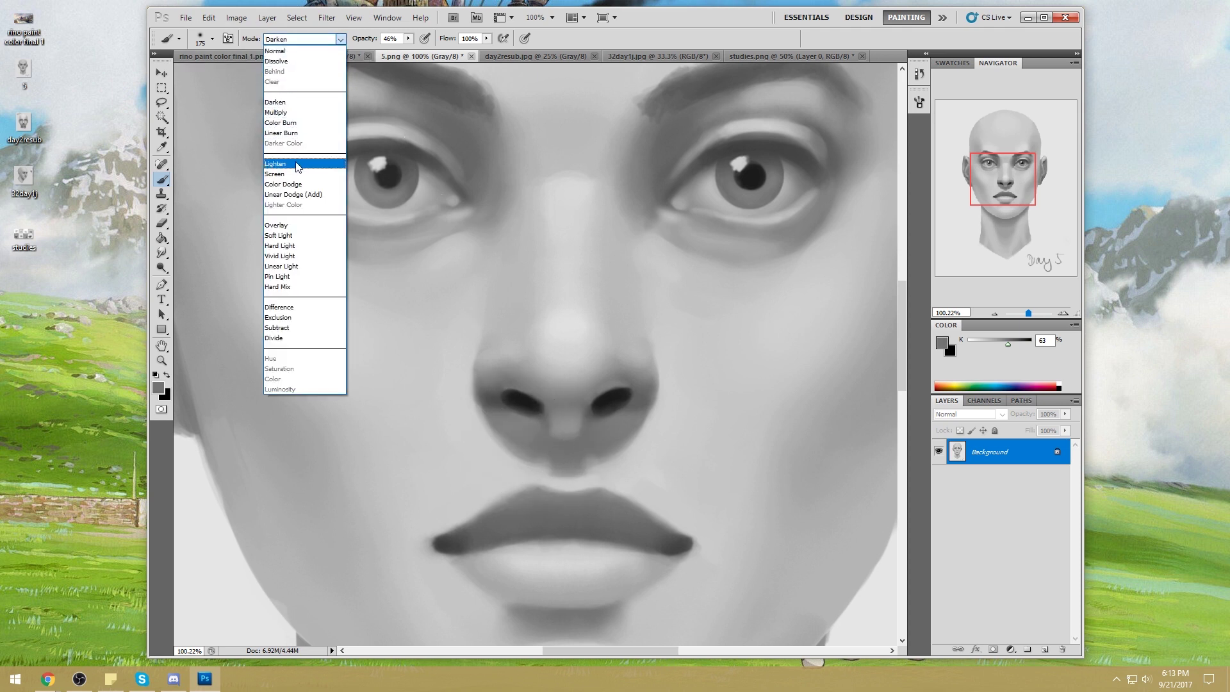
left_click(276, 163)
left_click(494, 438, "alt")
key("bracketleft")
key("bracketleft")
key("bracketleft")
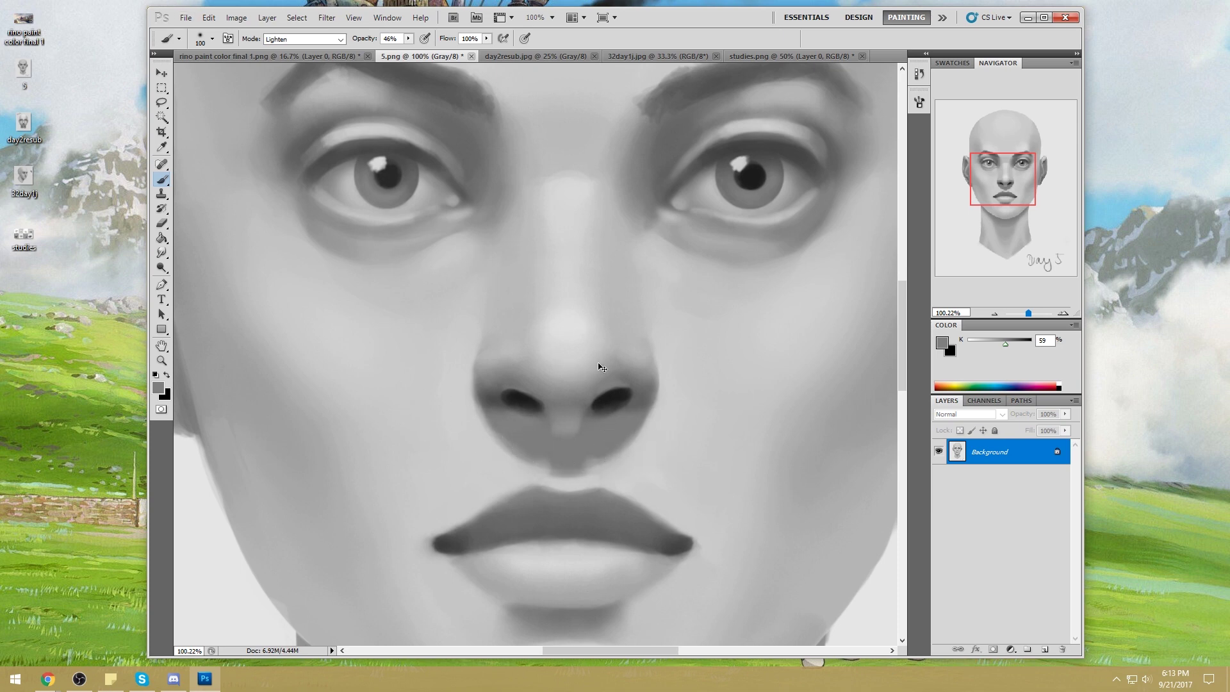
key("ctrl+minus")
key("ctrl+minus")
key("ctrl+minus")
key("ctrl+plus")
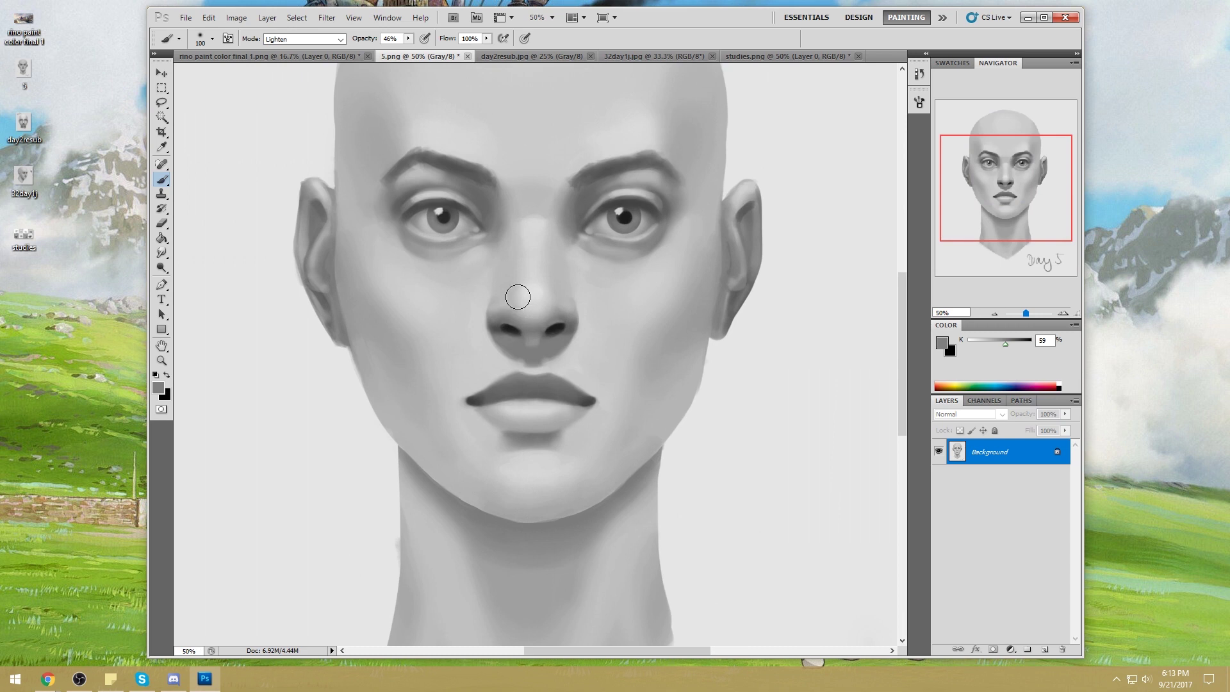
Step: Paint the nose with sampled greys in Normal mode at 63% opacity and size 250
left_click(522, 327, "alt")
left_click(307, 39)
left_click(311, 43)
left_click_drag(407, 38, 419, 52)
left_click(520, 333, "alt")
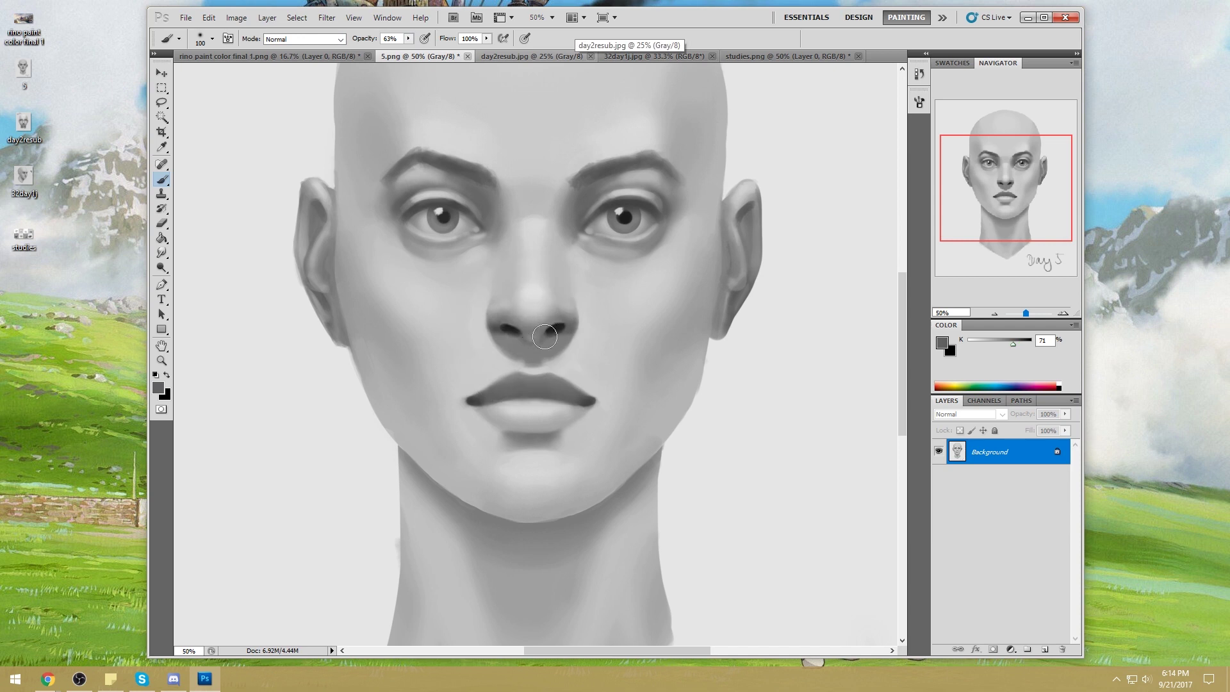
key("bracketright")
key("bracketright")
key("bracketright")
key("bracketright")
key("bracketright")
left_click(557, 326, "alt")
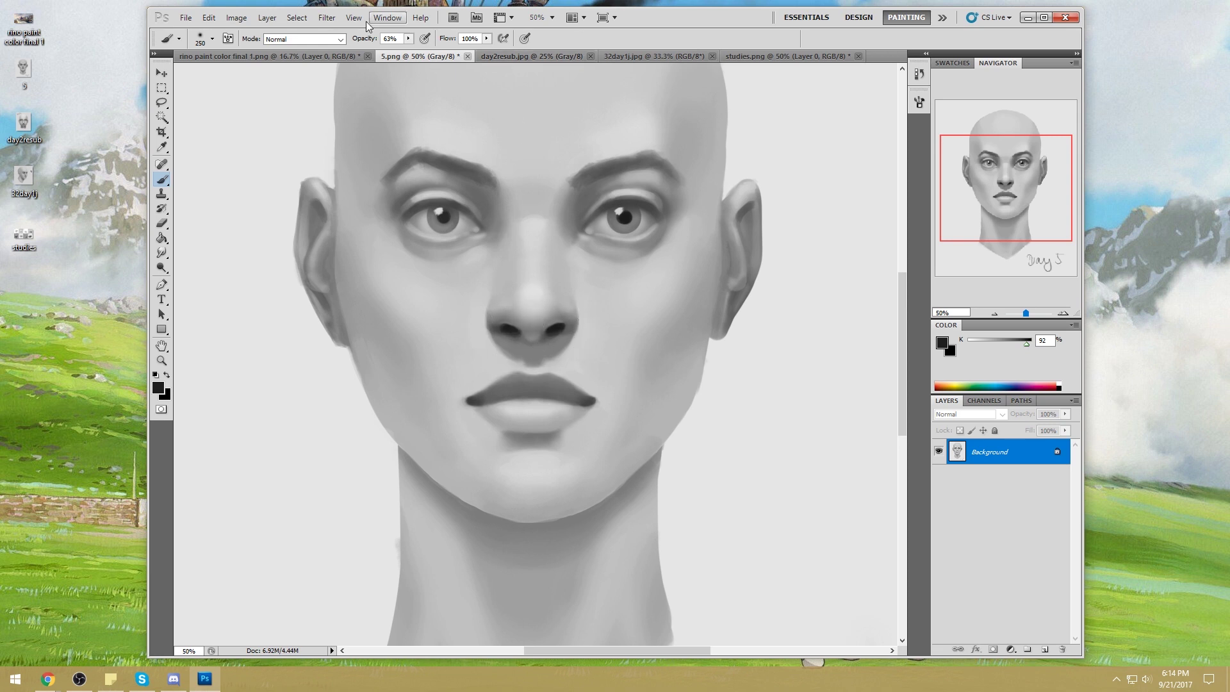
Step: Lighten the nose with sampled greys using Lighten mode at 76% opacity
left_click(304, 39)
left_click(301, 166)
left_click(408, 38)
left_click_drag(409, 50, 417, 50)
left_click(557, 338, "alt")
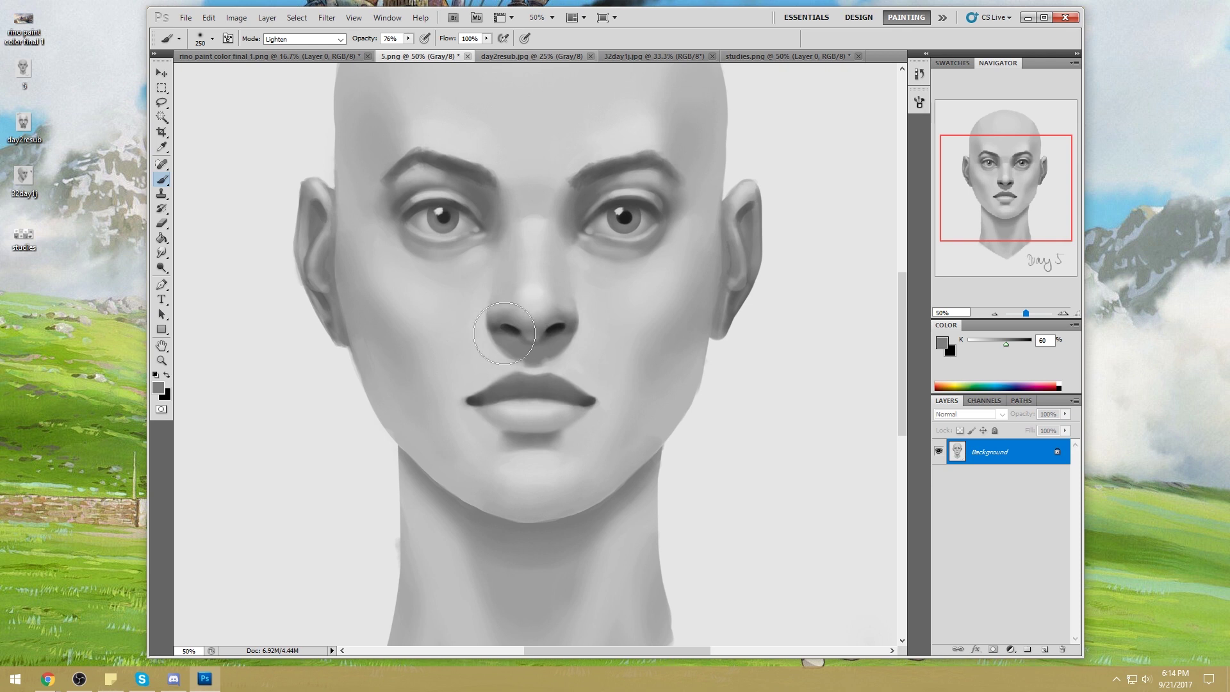
left_click(510, 333, "alt")
left_click(531, 321, "alt")
Step: Pick the 80 px brush preset and reset the brush to Normal mode at 100% opacity
right_click(474, 184)
left_click(764, 276)
right_click(481, 218)
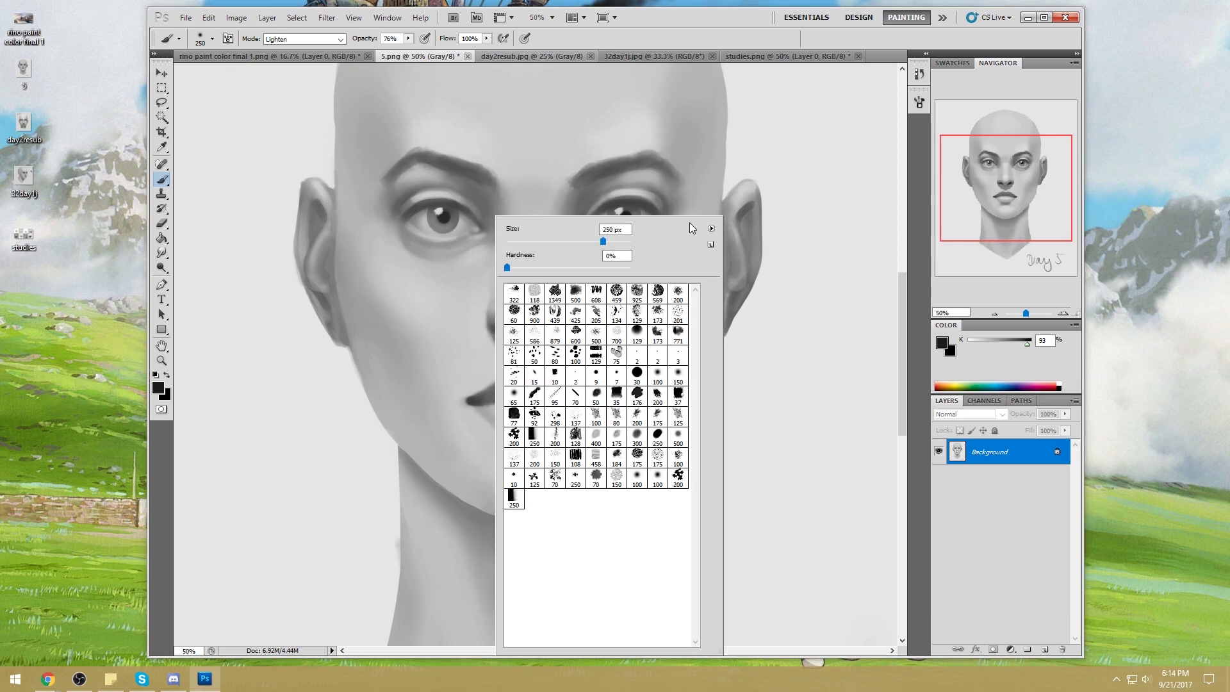
left_click(615, 417)
left_click(340, 47)
left_click(340, 46)
left_click(301, 50)
left_click(408, 38)
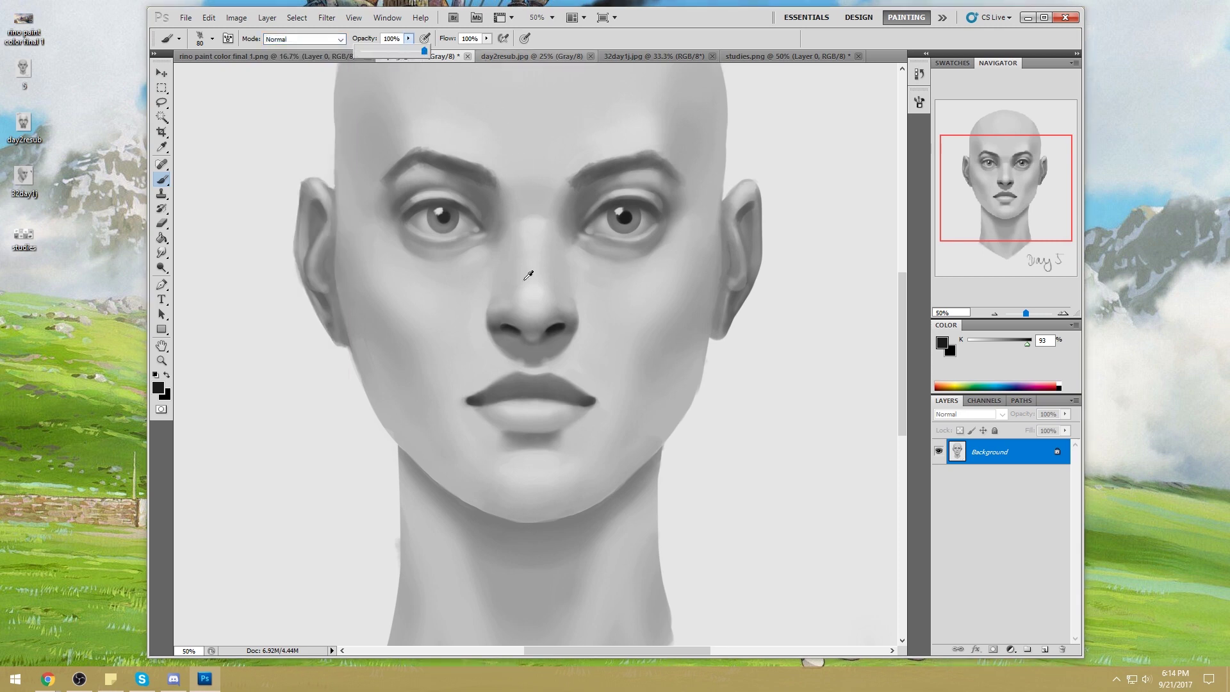
Step: Zoom closely on the nose and mouth and shrink the brush to size 10
key("z")
left_click_drag(483, 286, 615, 410)
key("b")
key("bracketleft")
key("bracketleft")
key("bracketleft")
key("bracketleft")
key("bracketleft")
key("bracketleft")
key("bracketleft")
Step: Darken both nostril shapes and the right nostril wing edge with sampled greys
mouse_move(634, 262)
left_mouse_down()
mouse_move(559, 306)
mouse_move(616, 257)
mouse_move(586, 281)
left_mouse_up()
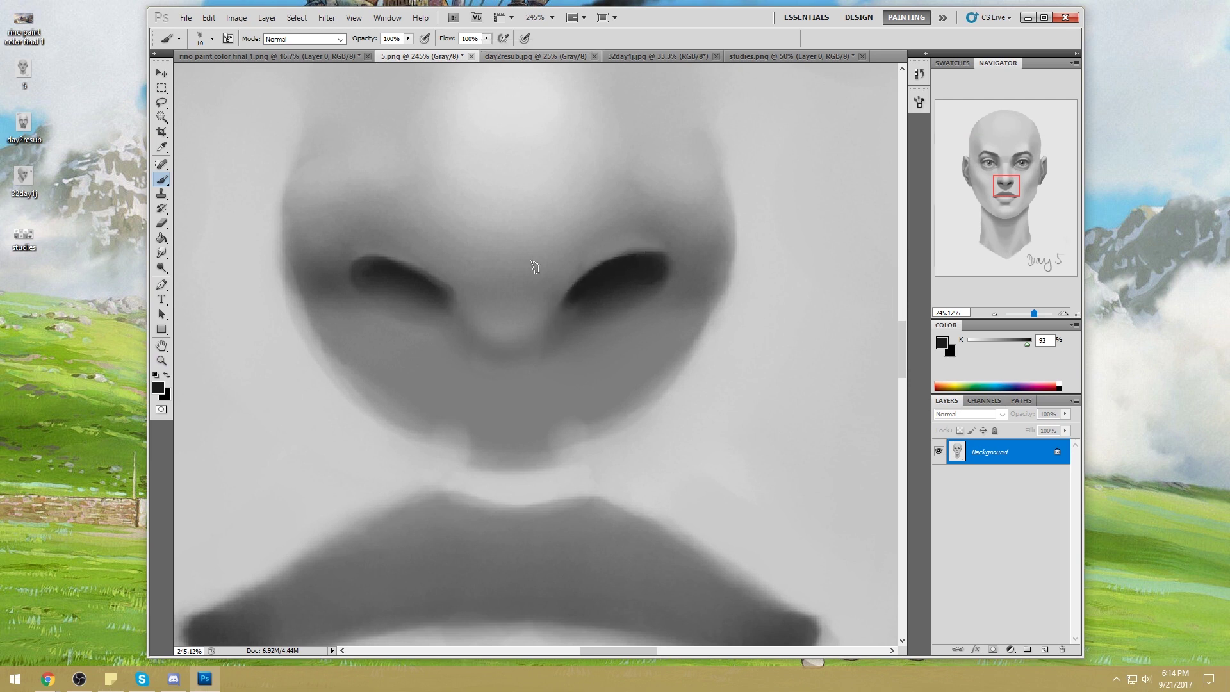
mouse_move(398, 266)
left_mouse_down()
mouse_move(429, 281)
mouse_move(373, 257)
mouse_move(434, 287)
mouse_move(372, 256)
mouse_move(433, 281)
mouse_move(390, 263)
left_mouse_up()
key("bracketright")
left_click(363, 274, "alt")
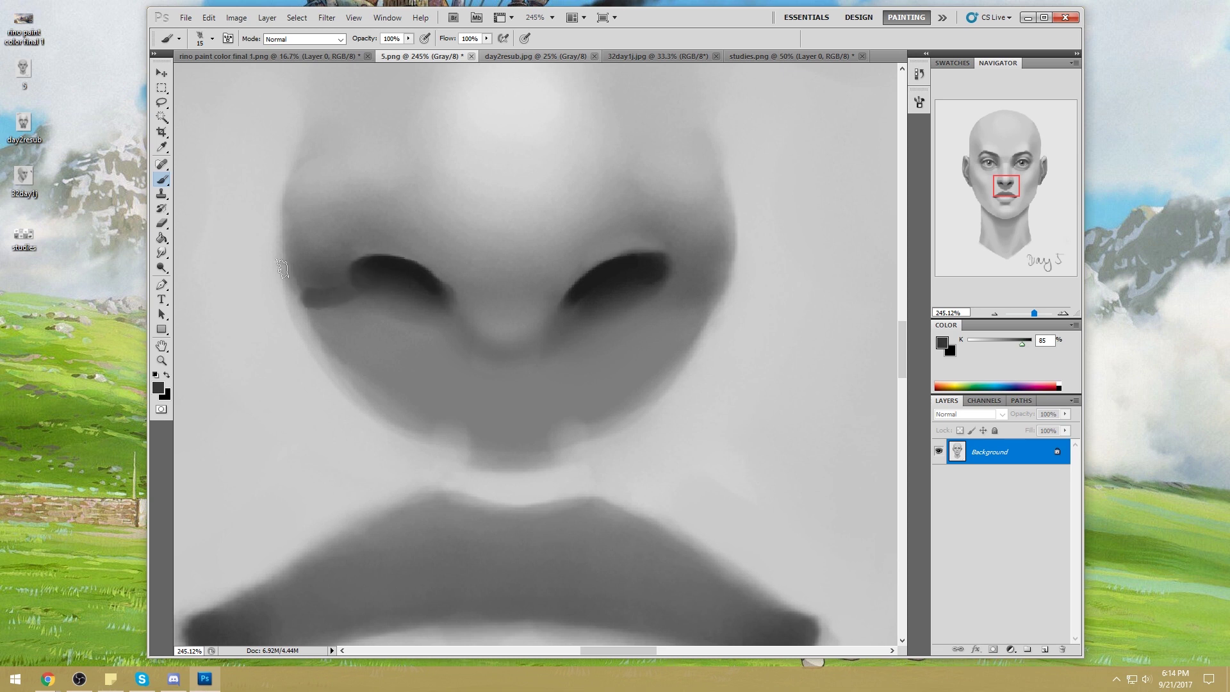
left_click_drag(666, 270, 714, 293)
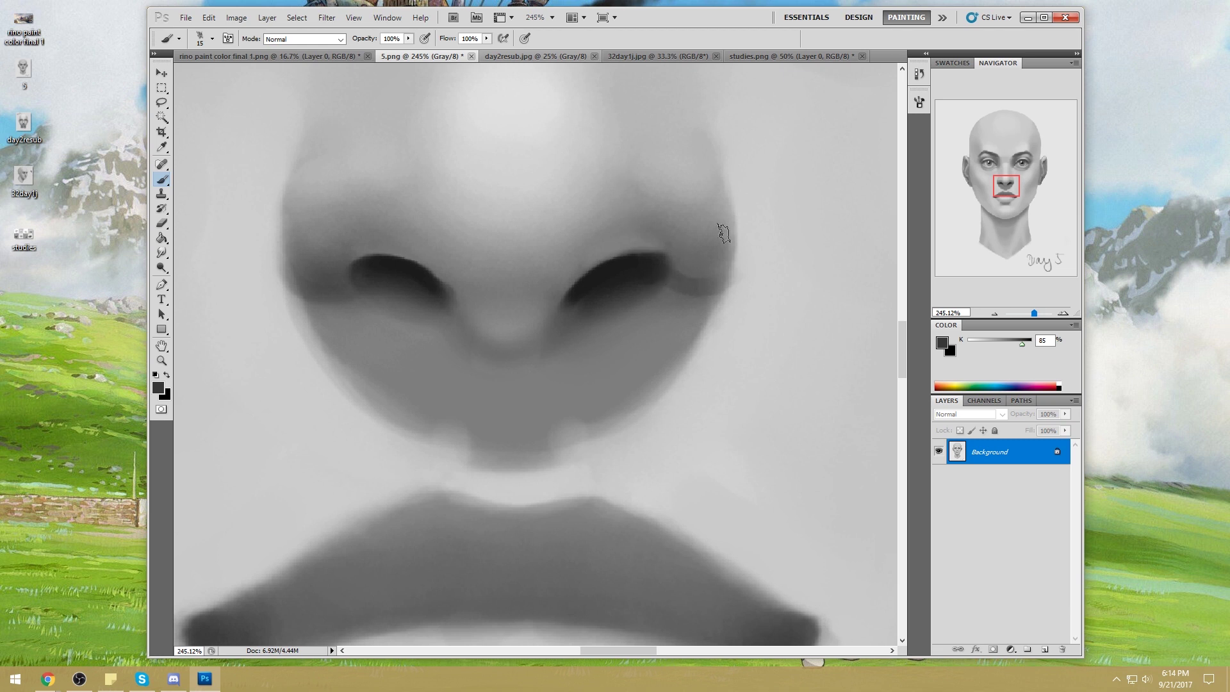
Step: Try a lighter mid-grey stroke below the right nostril, undo it, and fit the portrait on screen
left_click(637, 340, "alt")
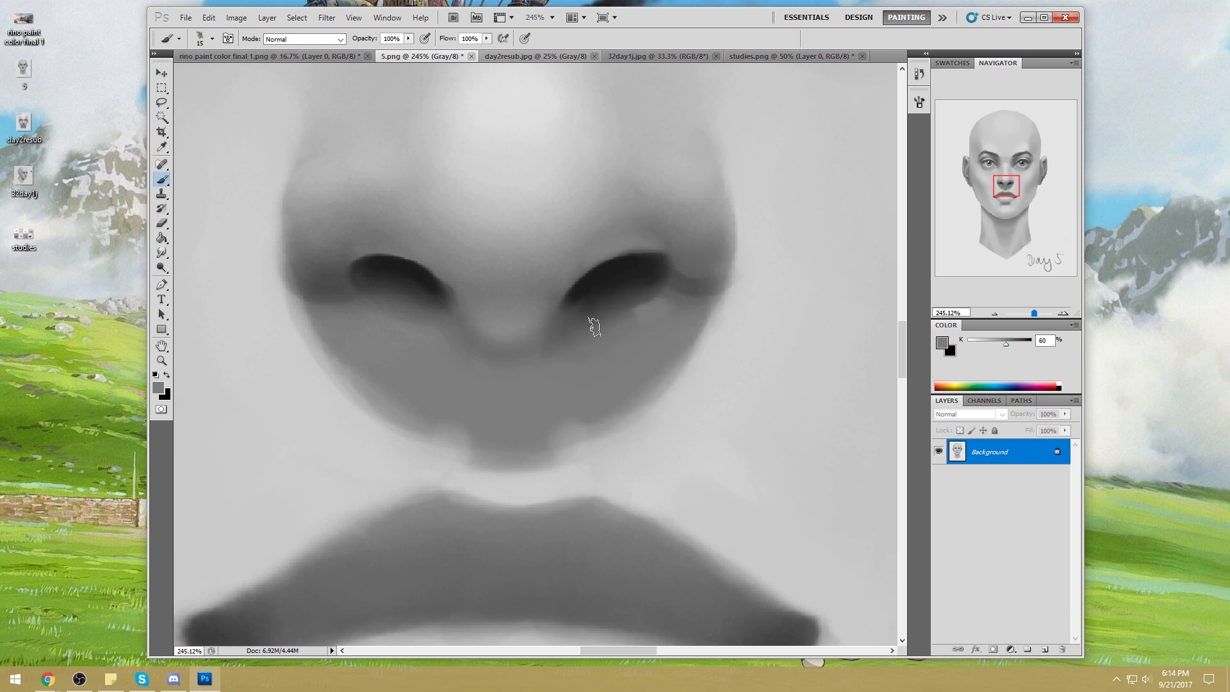
left_click_drag(670, 307, 644, 317)
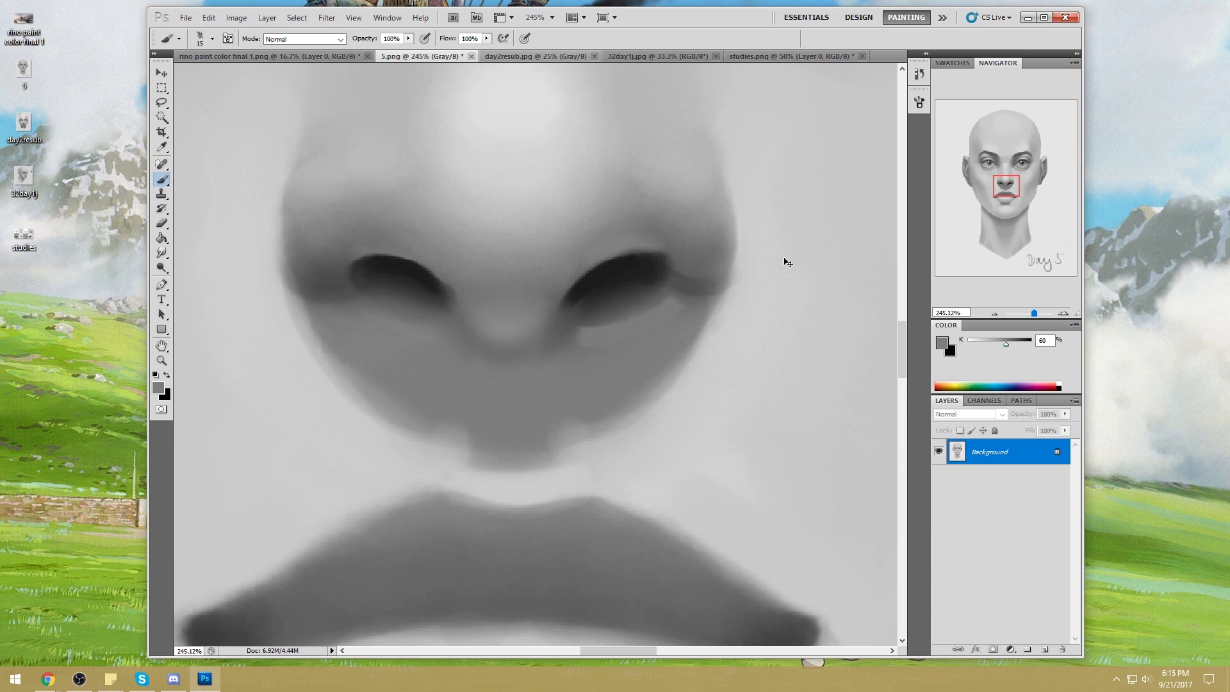
key("ctrl+z")
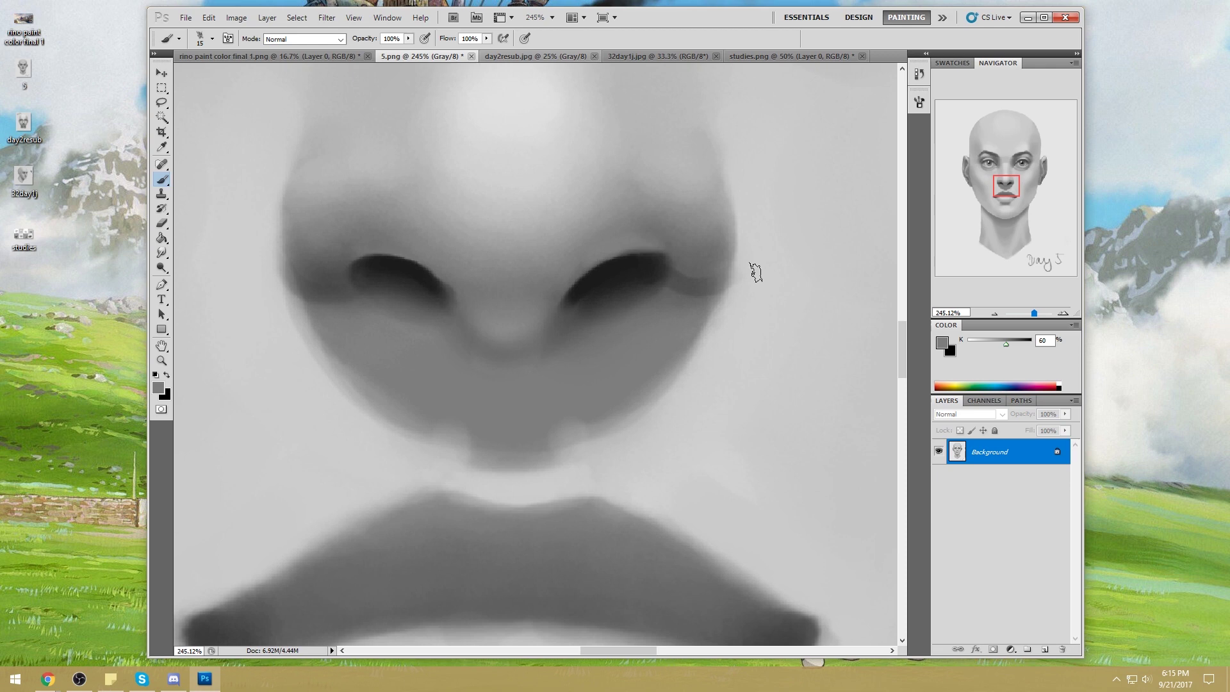
key("ctrl+0")
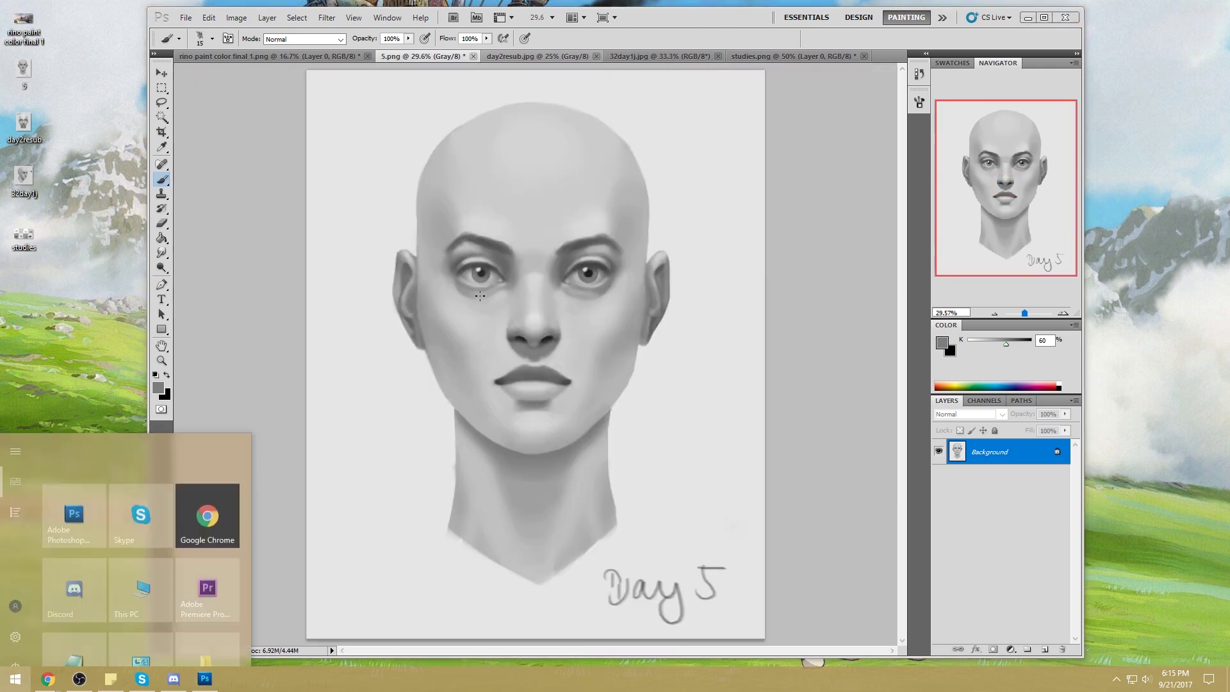
Step: Paint the nostrils and skin beside them with sampled greys using a 40 px brush, then fit the view
key("ctrl+space")
left_click_drag(440, 292, 609, 392)
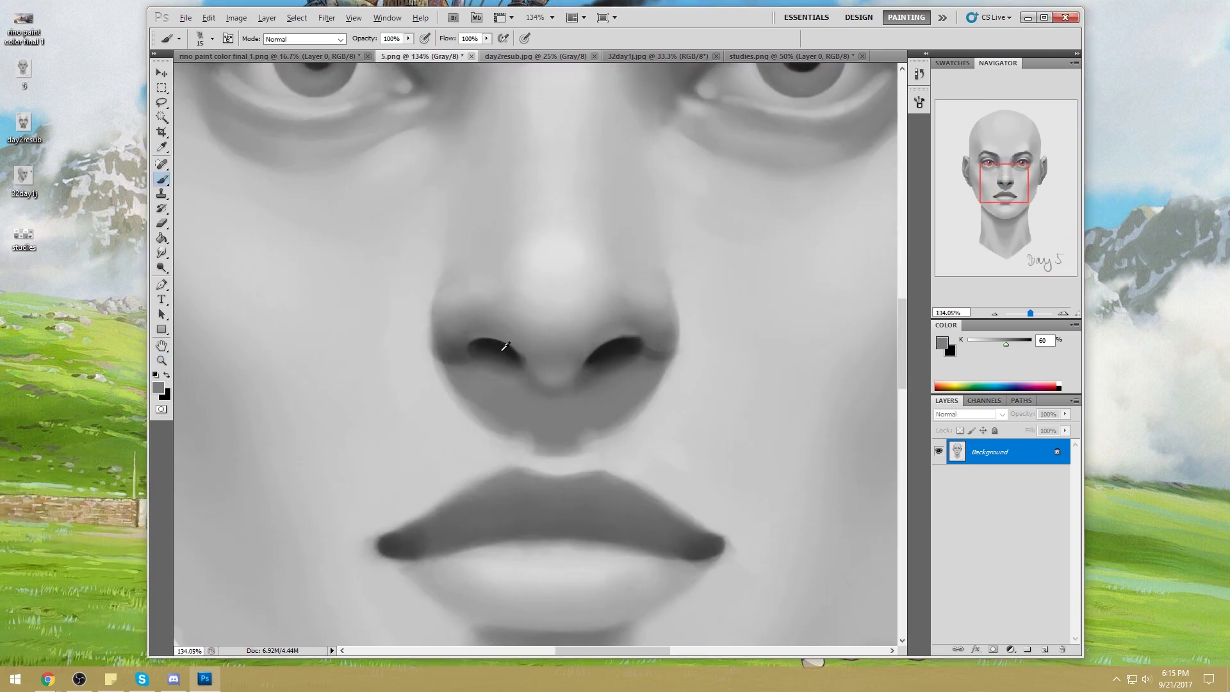
left_click(486, 351, "alt")
left_click(511, 352, "alt")
left_click(459, 352, "alt")
left_click(418, 336, "alt")
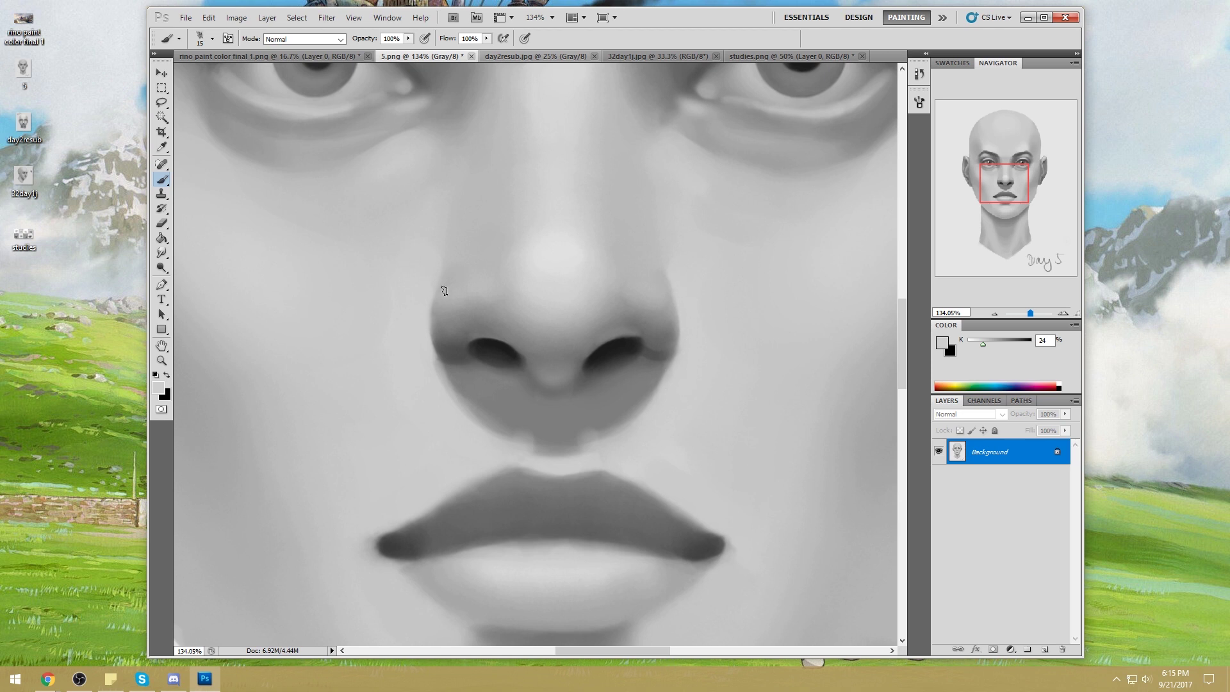
key("bracketright")
key("bracketright")
key("bracketright")
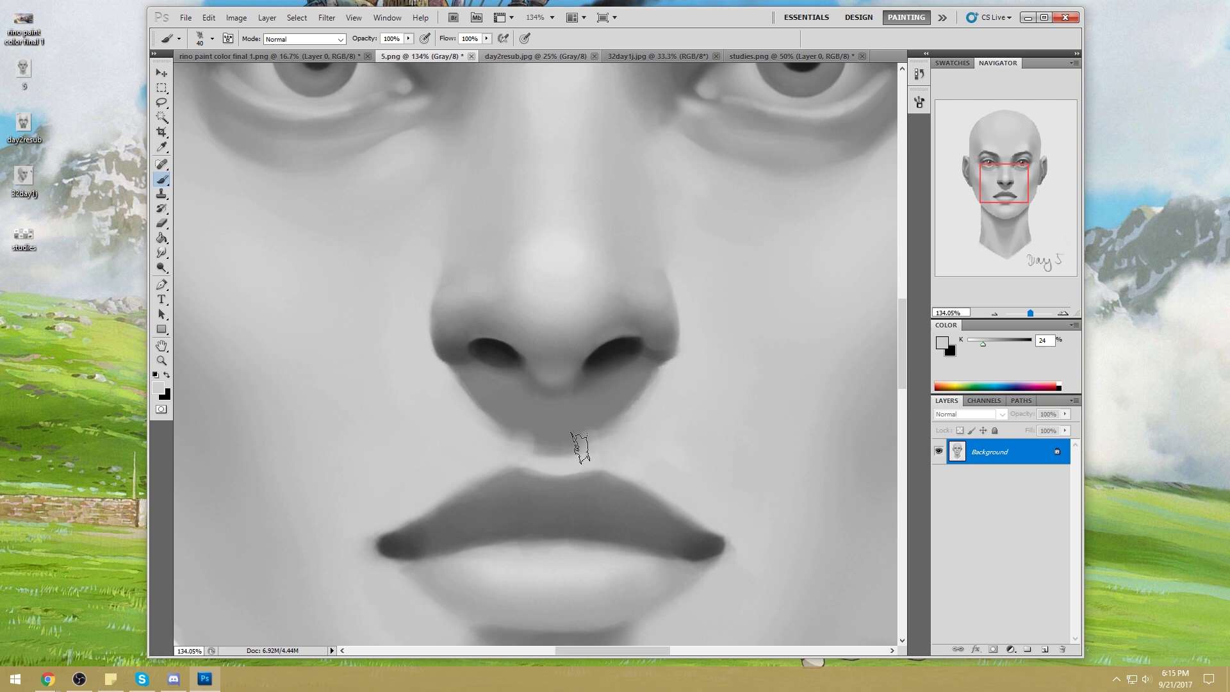
left_click(508, 358, "alt")
left_click(652, 349, "alt")
left_click(634, 358, "alt")
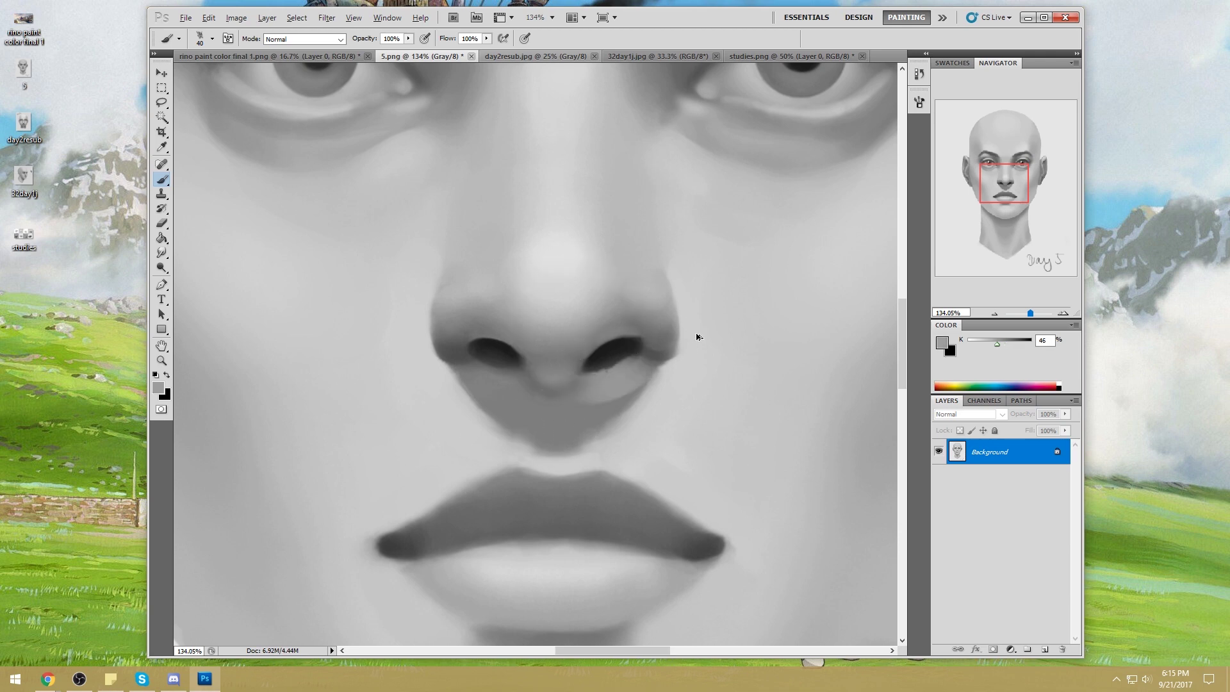
key("ctrl+0")
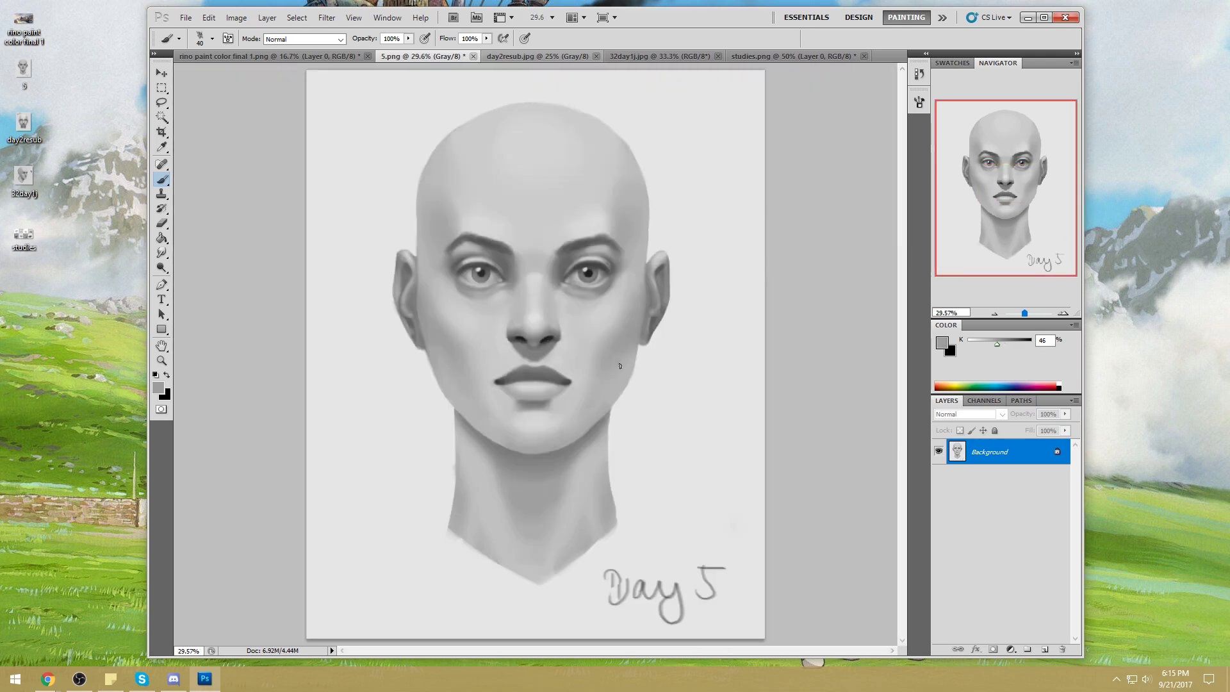
Step: Choose a large soft brush preset at size 500 painting in Lighten mode
right_click(572, 297)
double_click(748, 381)
key("bracketright")
key("bracketright")
key("bracketright")
key("bracketright")
key("bracketright")
left_click(304, 39)
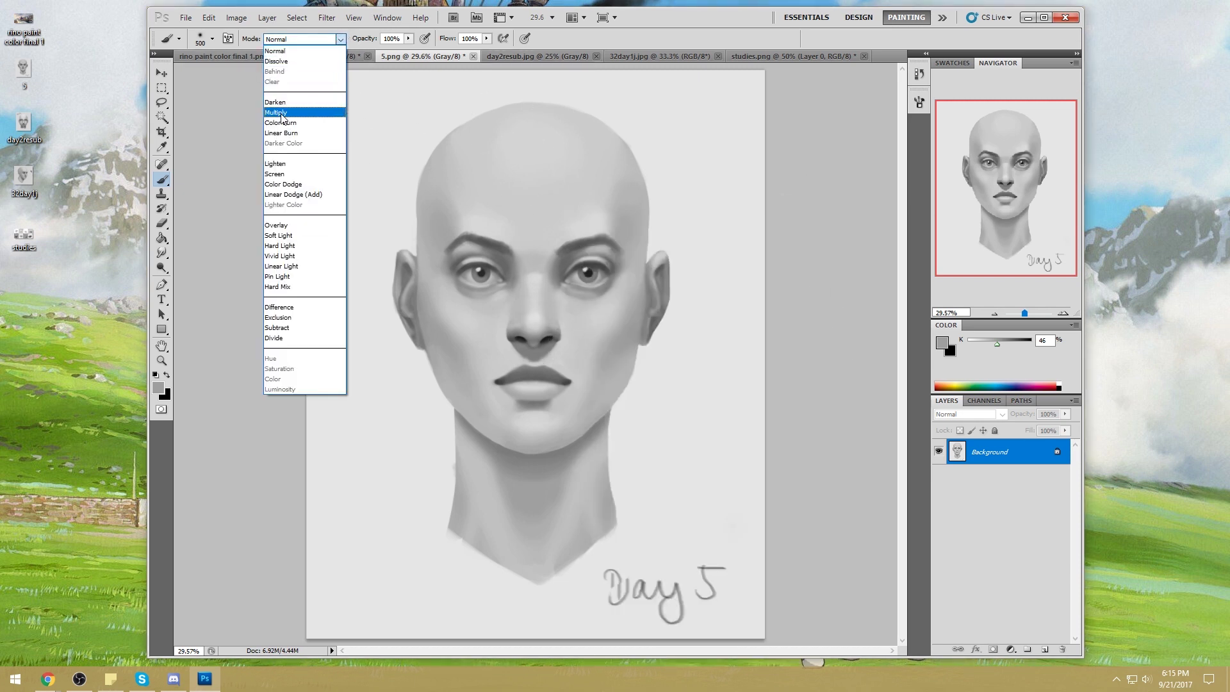
left_click(285, 164)
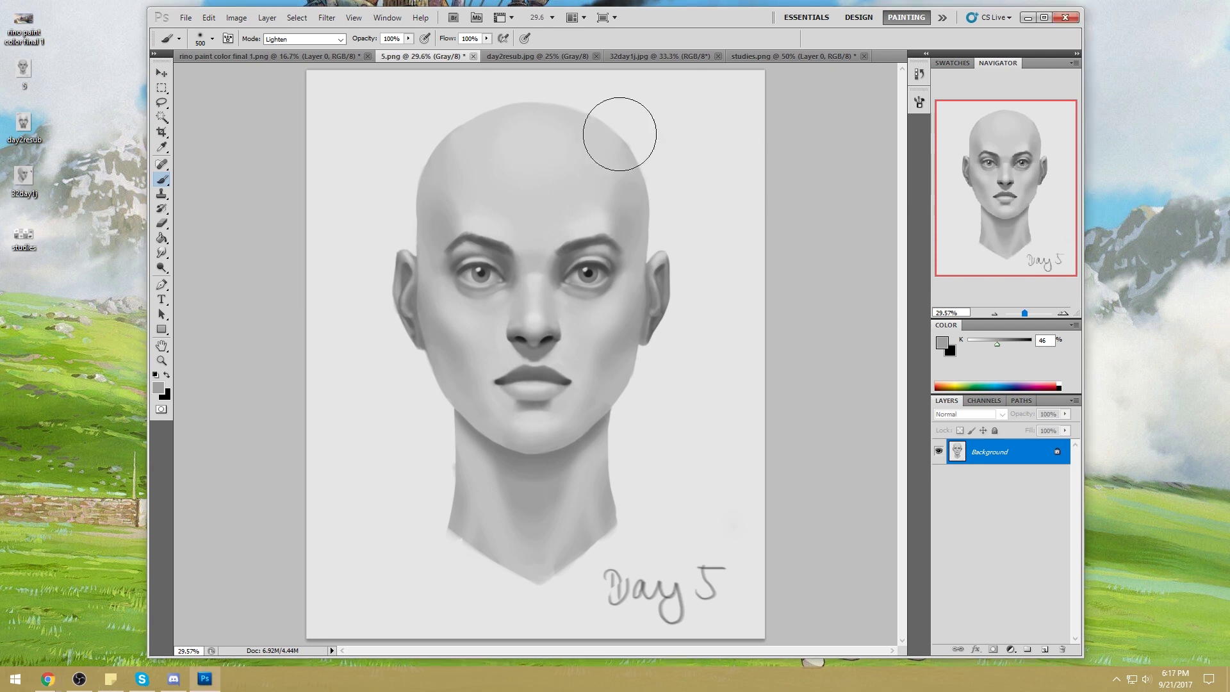
key("alt")
Step: Set brush opacity to 60% and load a 26% skin grey sampled from the face
left_click(552, 360, "alt")
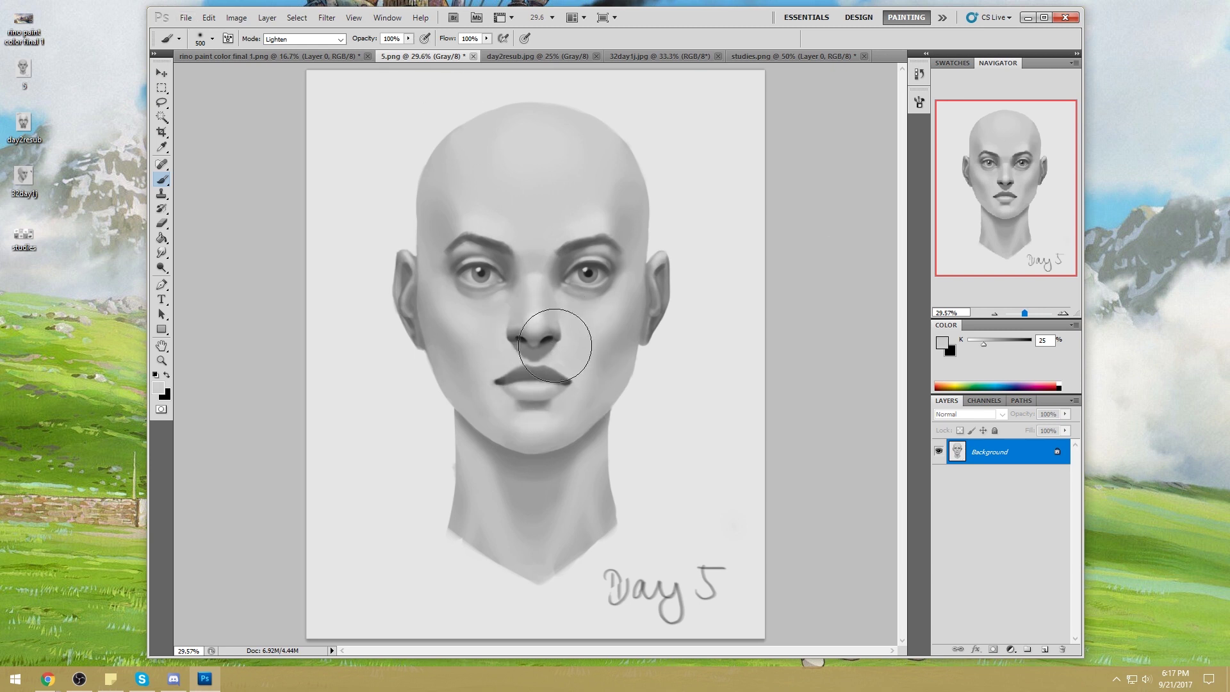
left_click(408, 39)
left_click_drag(408, 51, 383, 51)
left_click(557, 338)
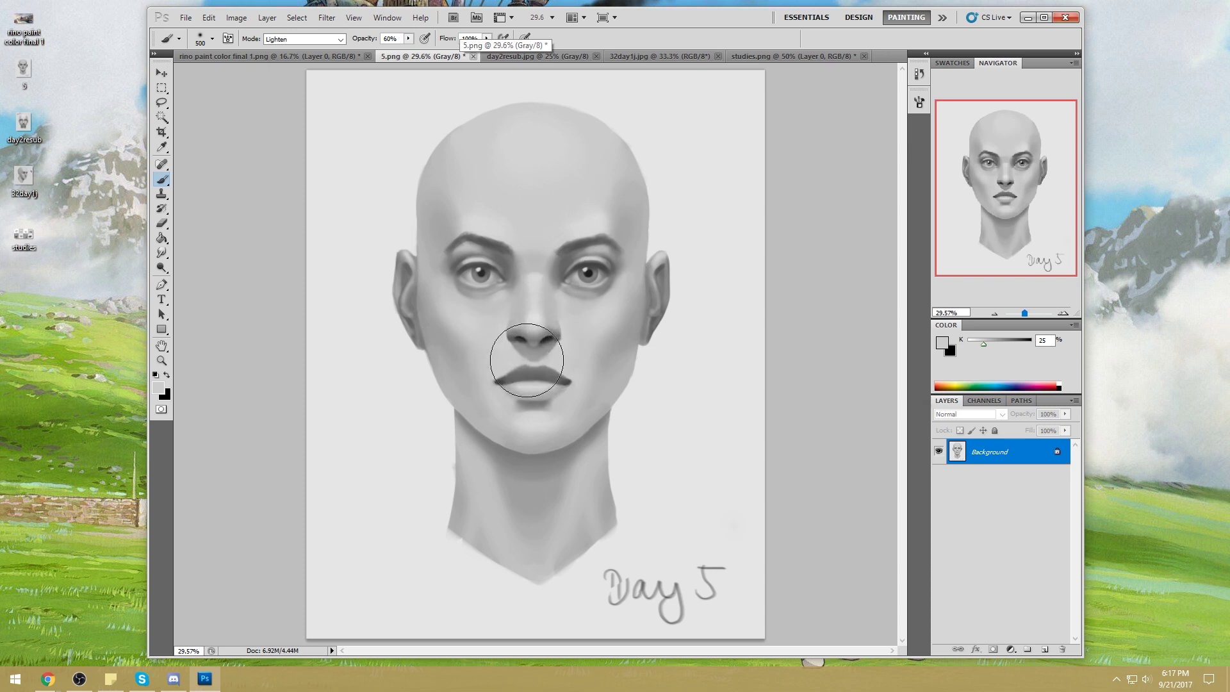
left_click(941, 342)
left_click_drag(576, 328, 488, 330)
left_click(1117, 153)
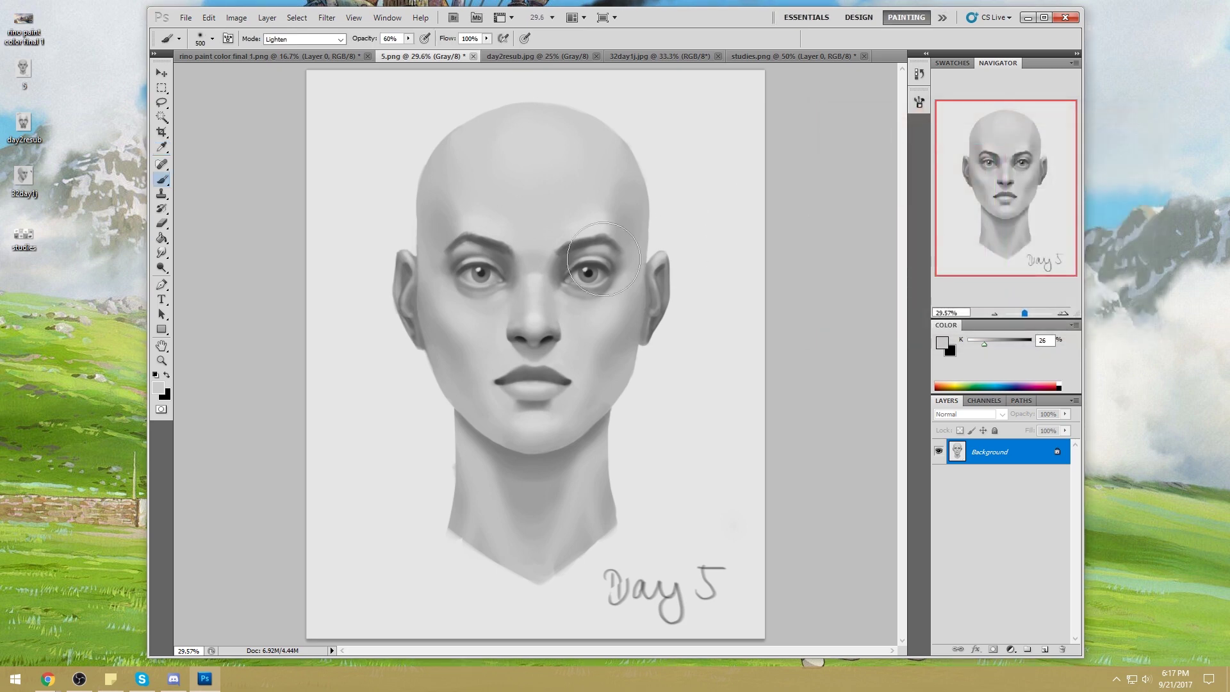
Step: In Liquify, push the left cheek outline with a 1095-size Forward Warp brush
left_click(326, 17)
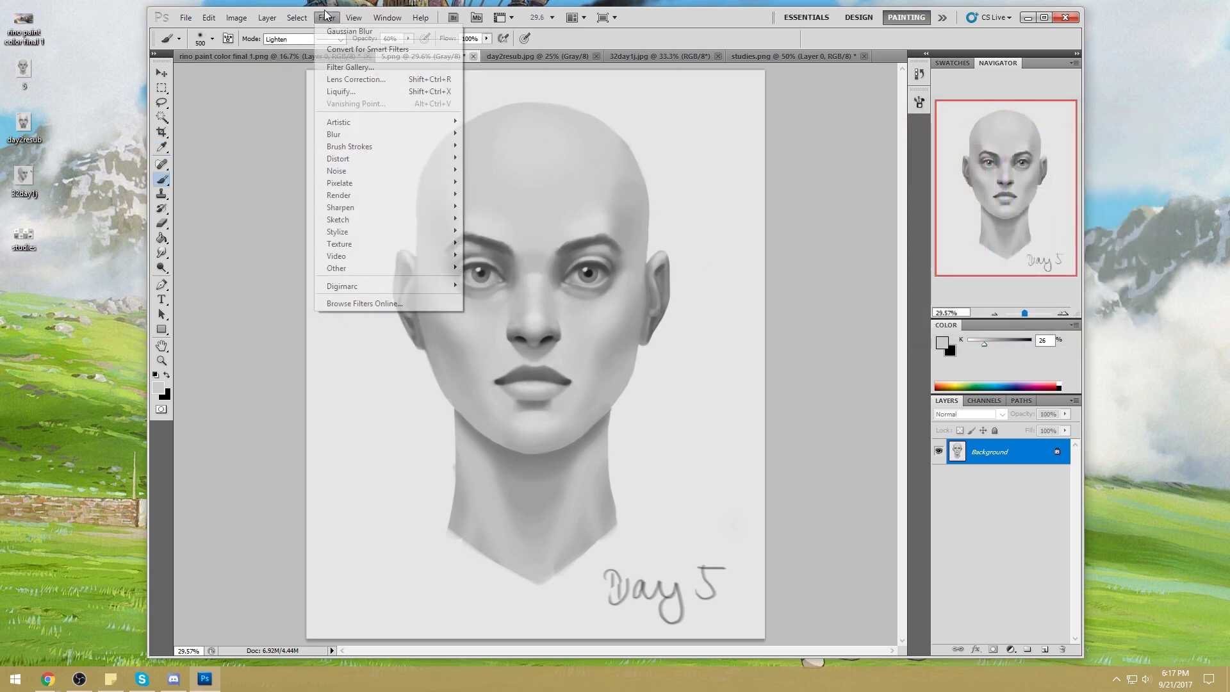
left_click(346, 92)
left_click(997, 108)
left_click_drag(971, 123, 980, 123)
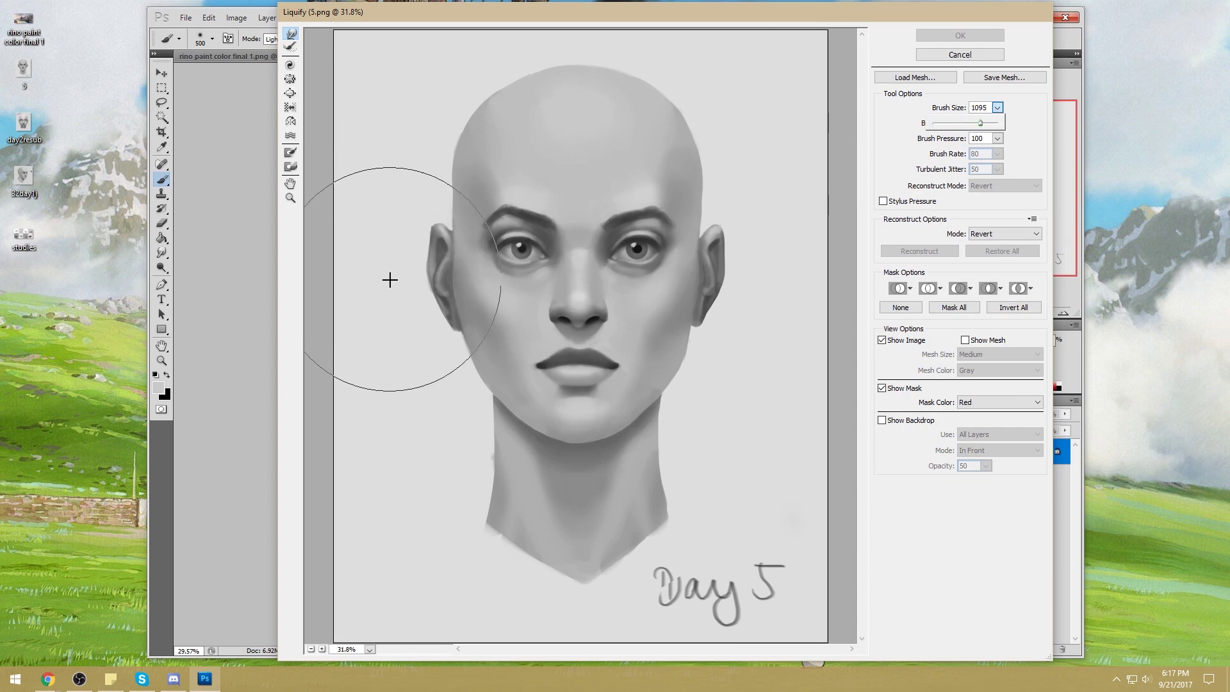
left_click(422, 290)
mouse_move(422, 289)
left_mouse_down()
mouse_move(439, 310)
mouse_move(509, 295)
left_mouse_up()
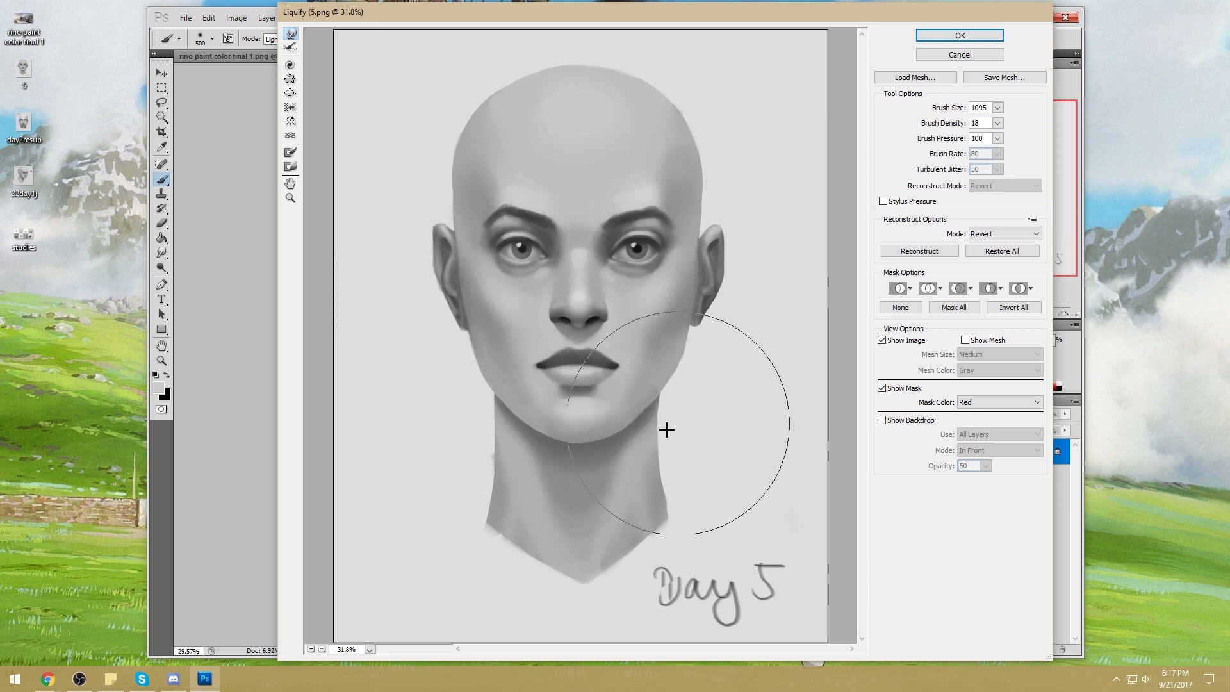
Step: Reshape the jaw and skull edge with brush sizes 571 and 676, then apply Liquify
left_click(997, 107)
left_click_drag(963, 123, 957, 123)
left_click(450, 359)
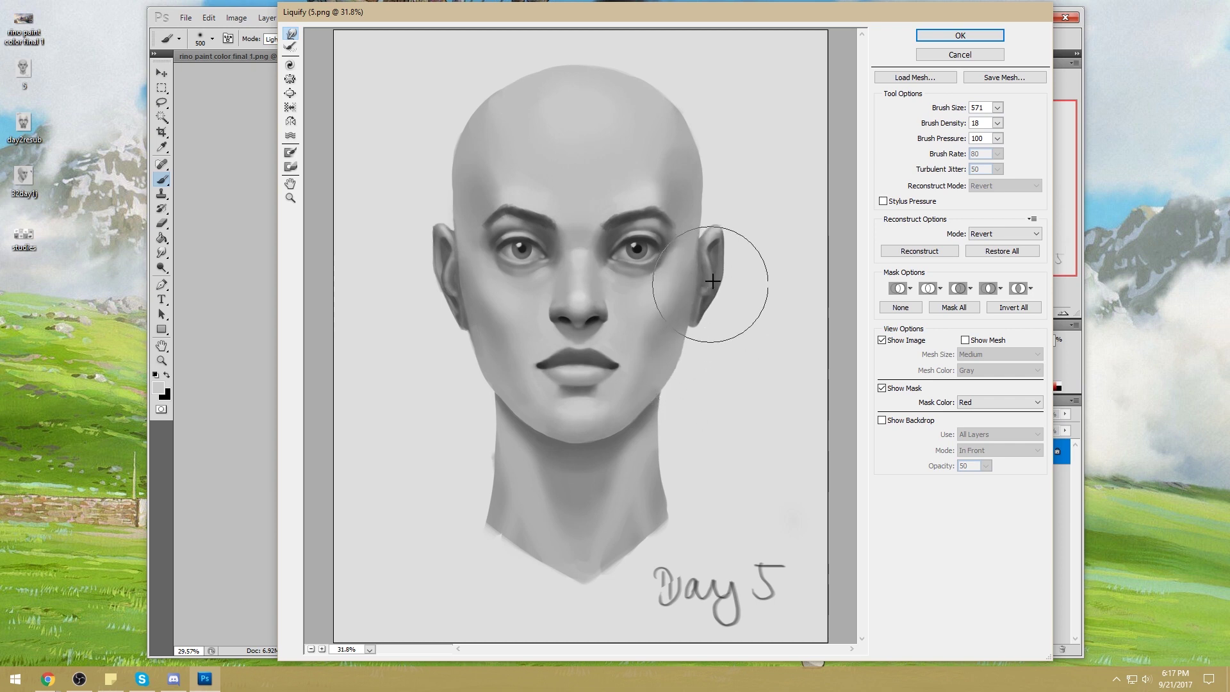
left_click(997, 108)
left_click_drag(960, 125, 962, 125)
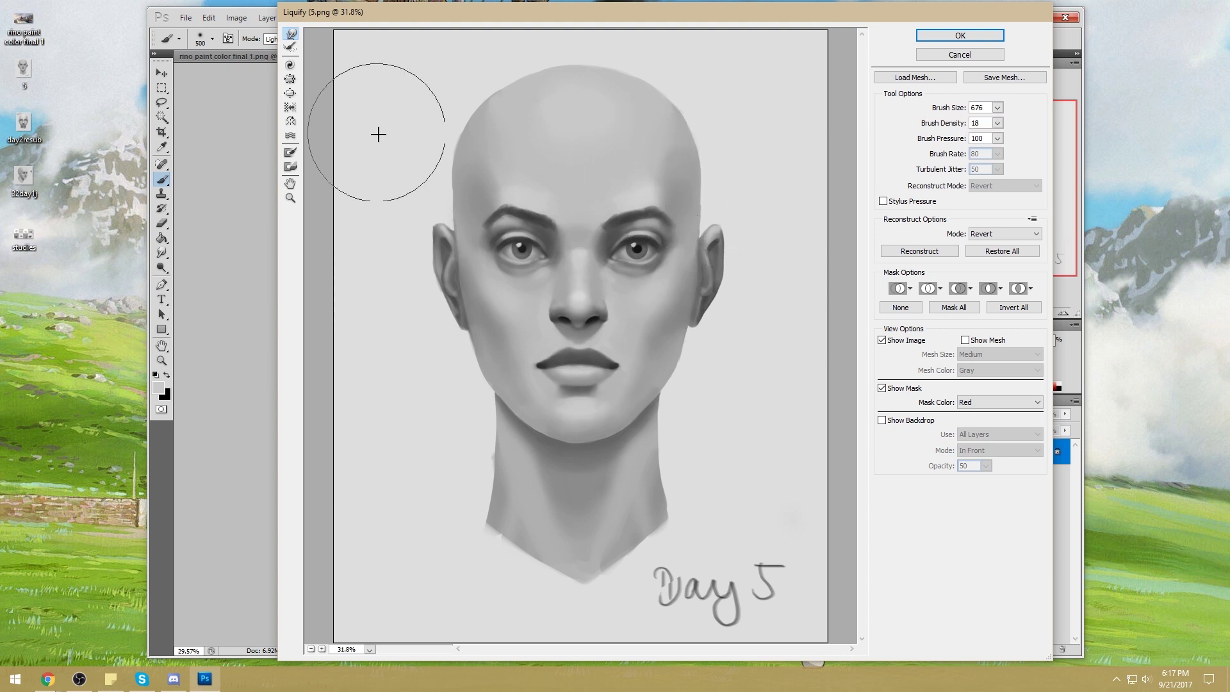
mouse_move(417, 178)
left_mouse_down()
mouse_move(406, 173)
mouse_move(414, 167)
mouse_move(421, 221)
mouse_move(440, 183)
mouse_move(417, 194)
mouse_move(417, 145)
mouse_move(414, 174)
left_mouse_up()
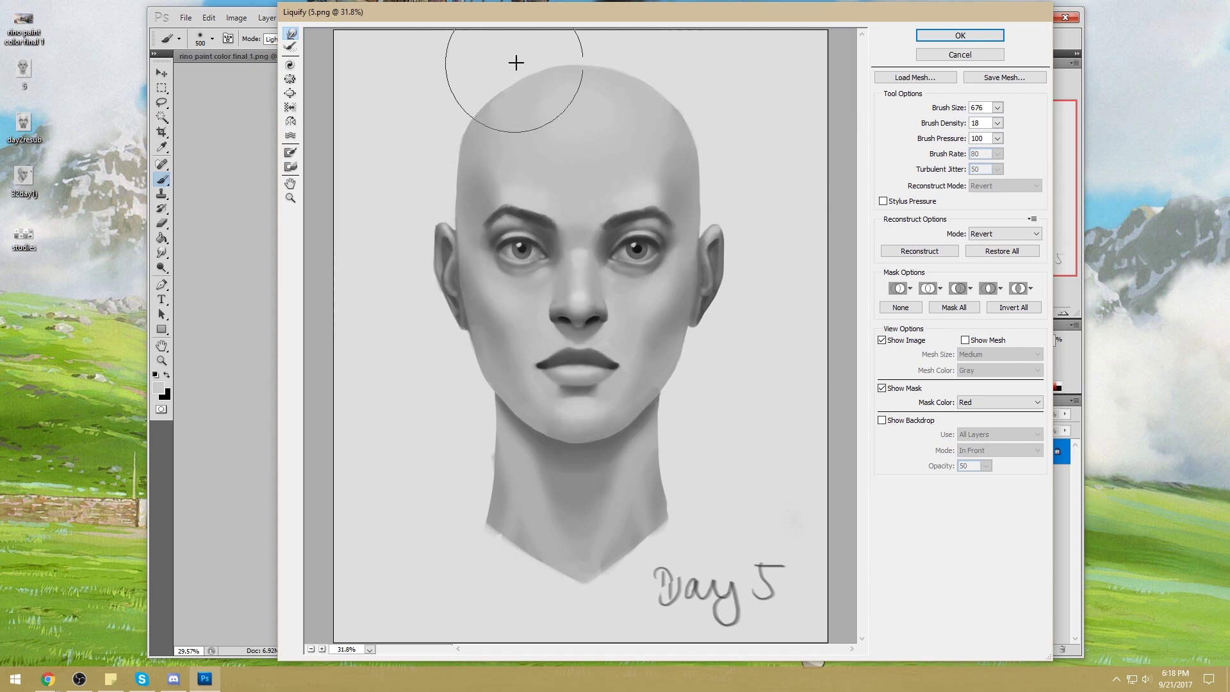
left_click(959, 35)
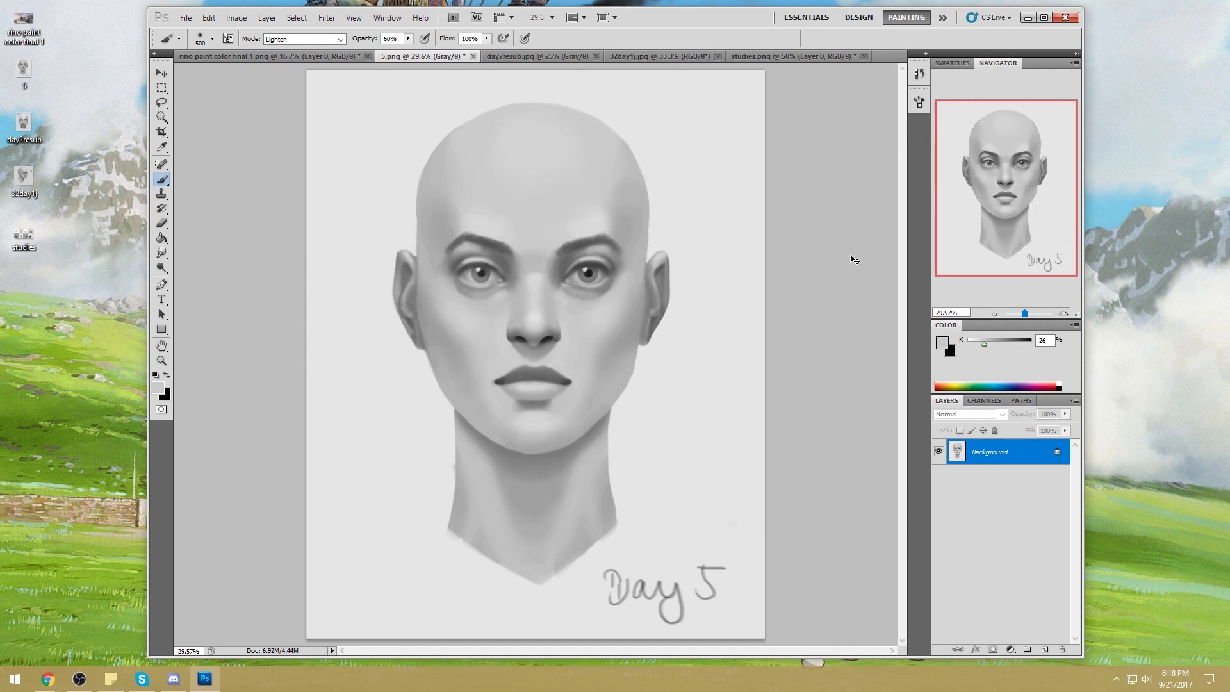
Step: Revert to the originally opened head and paste the edited painting over it as a new layer
key("ctrl+a")
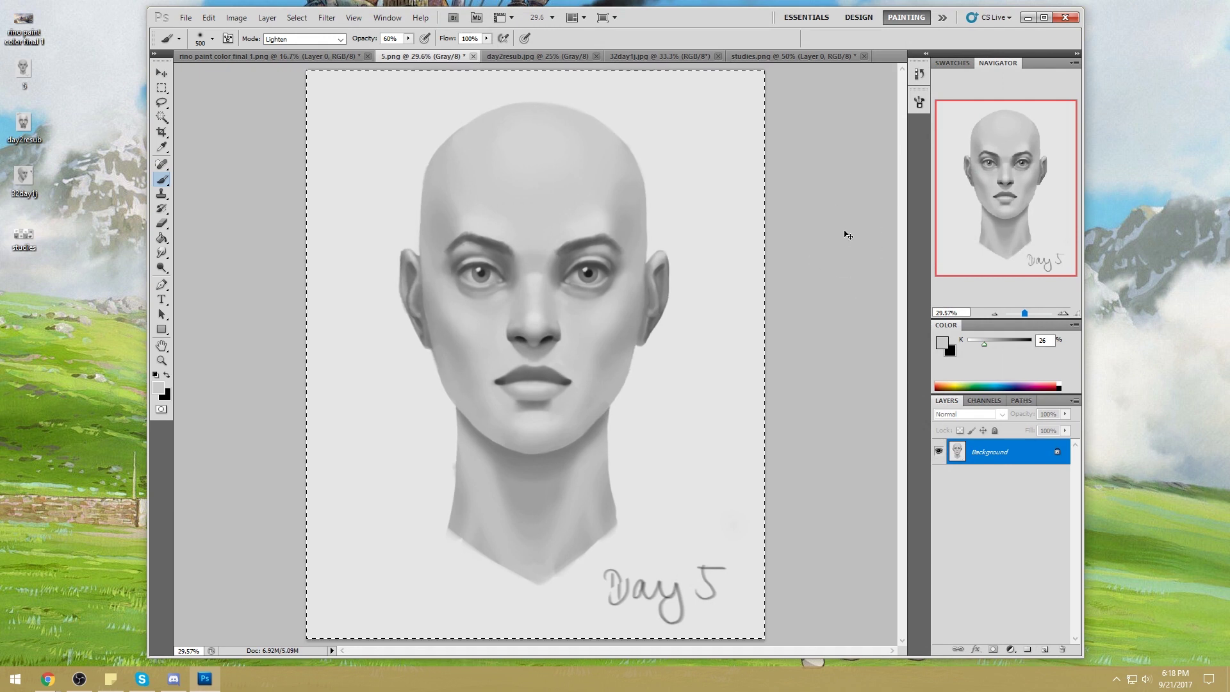
left_click(918, 80)
scroll(867, 123, "up", 10)
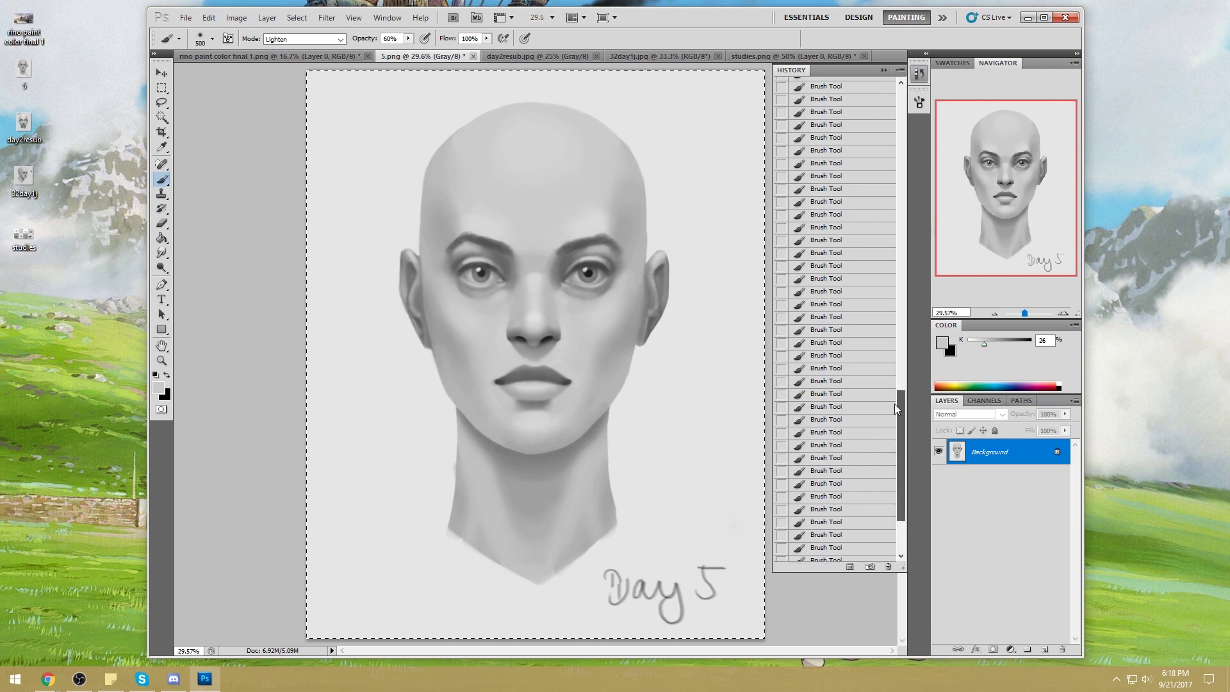
left_click(820, 88)
key("ctrl+shift+v")
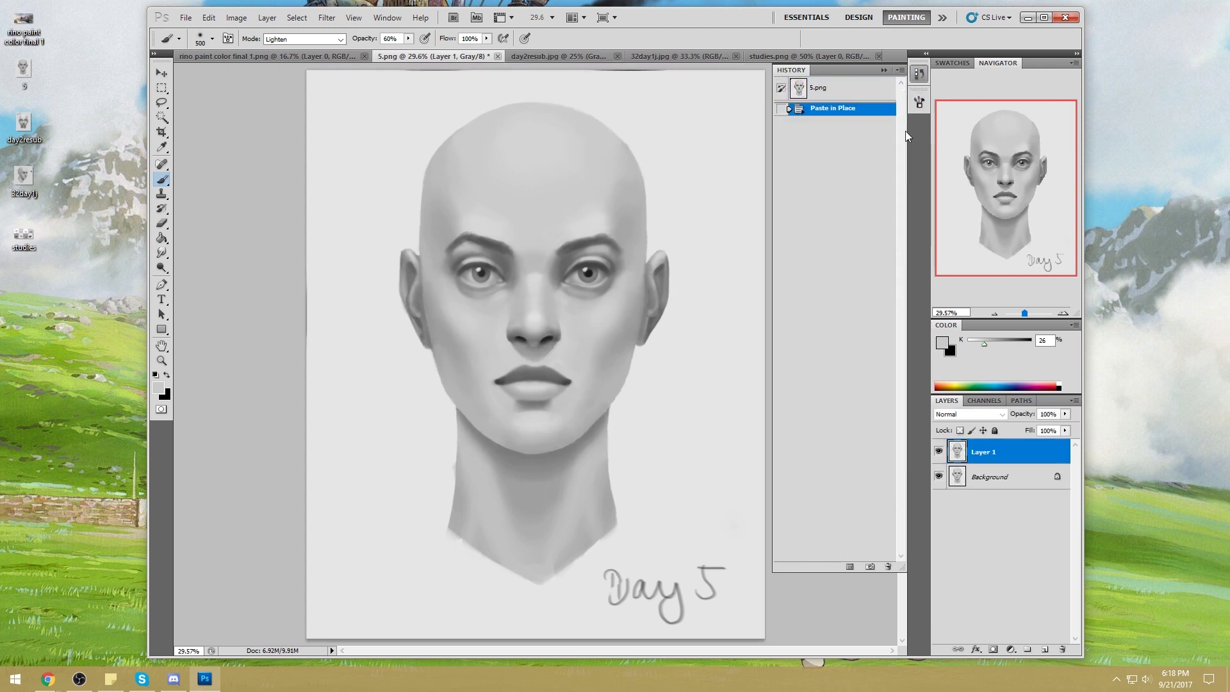
left_click(884, 70)
key("ctrl+plus")
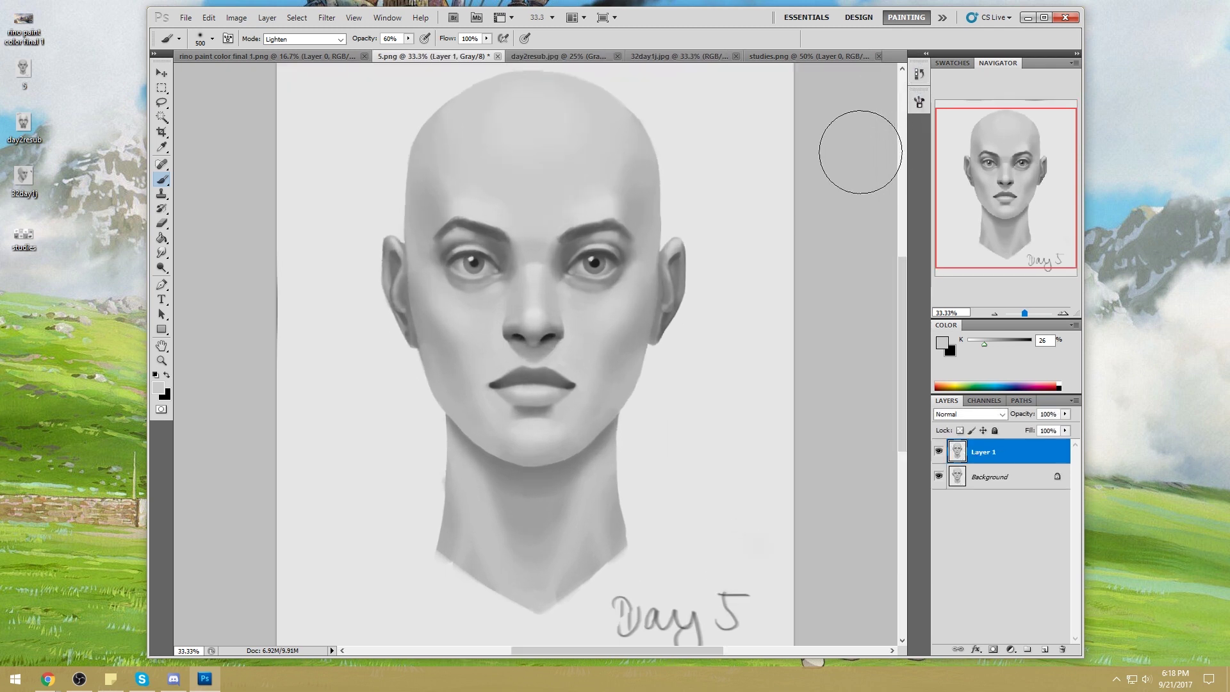
key("ctrl+plus")
key("ctrl+0")
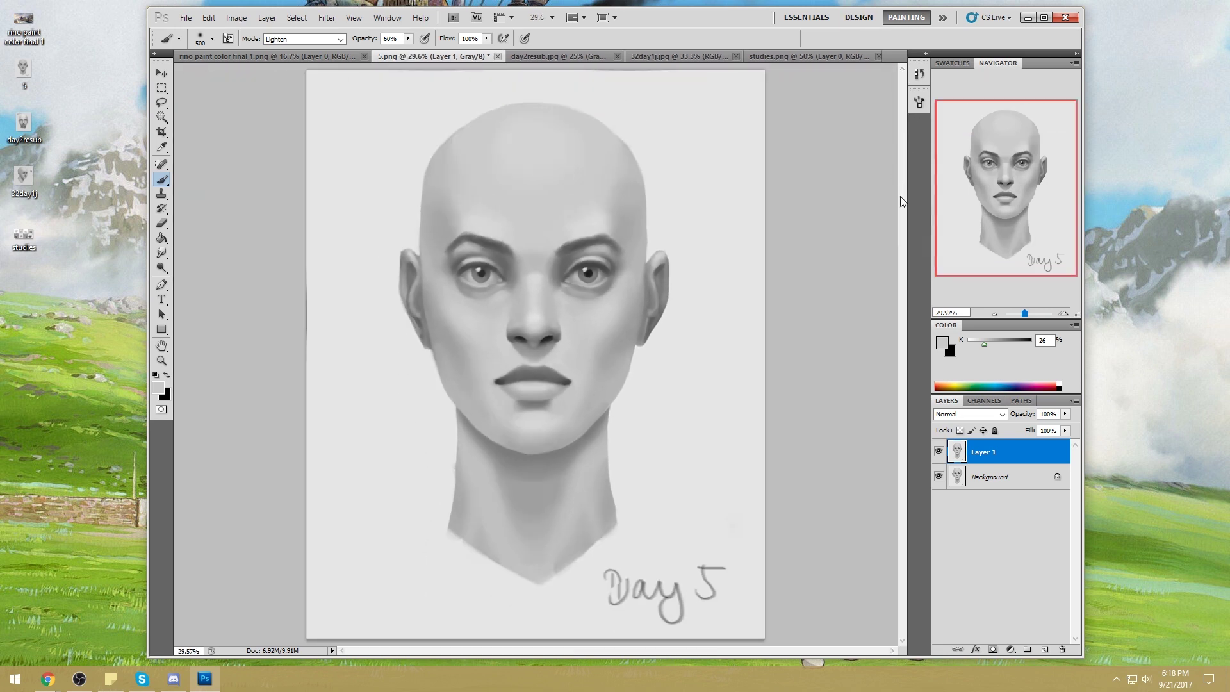
Step: Flip Layer 1's visibility to compare heads, leave it showing, and shrink the brush to 400
left_click(939, 451)
left_click(939, 452)
left_click(939, 451)
left_click(938, 452)
left_click(939, 452)
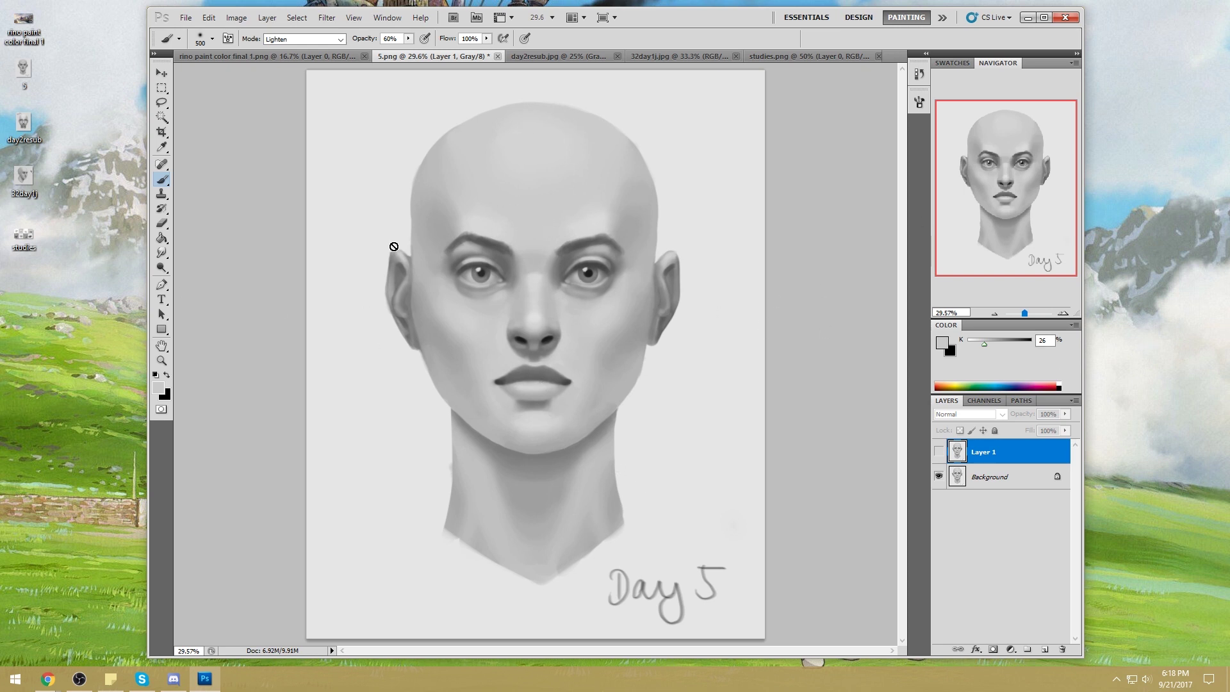
left_click(940, 456)
left_click(940, 456)
left_click(940, 456)
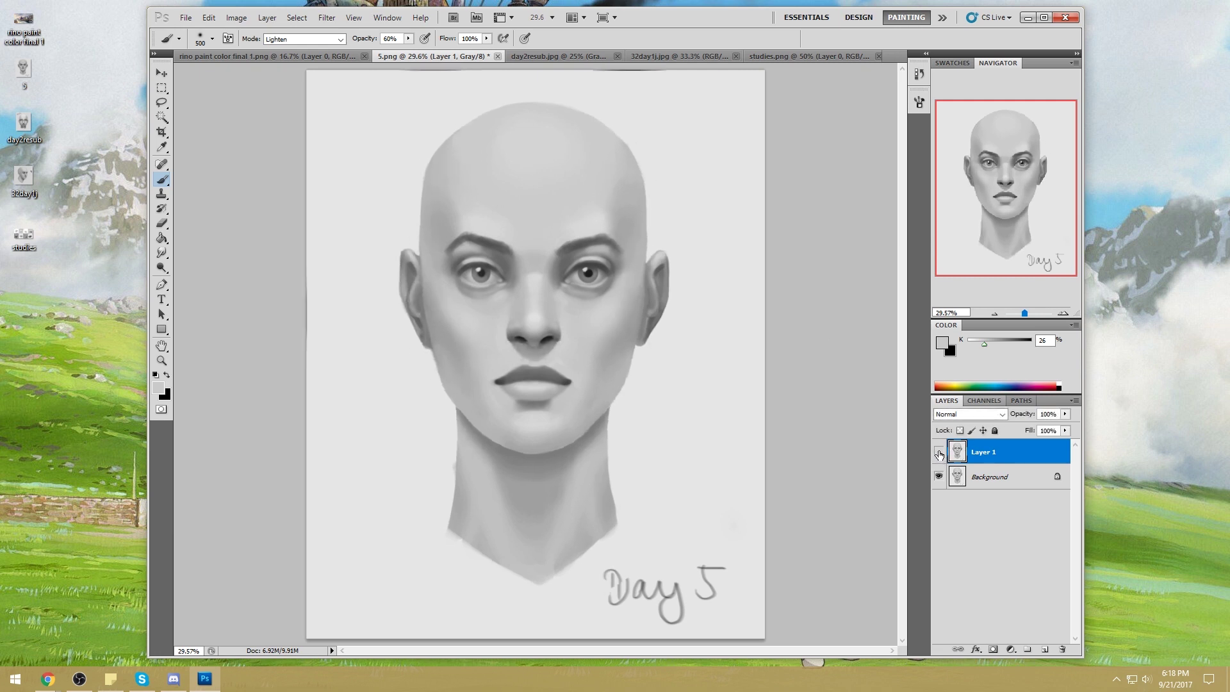
left_click(940, 456)
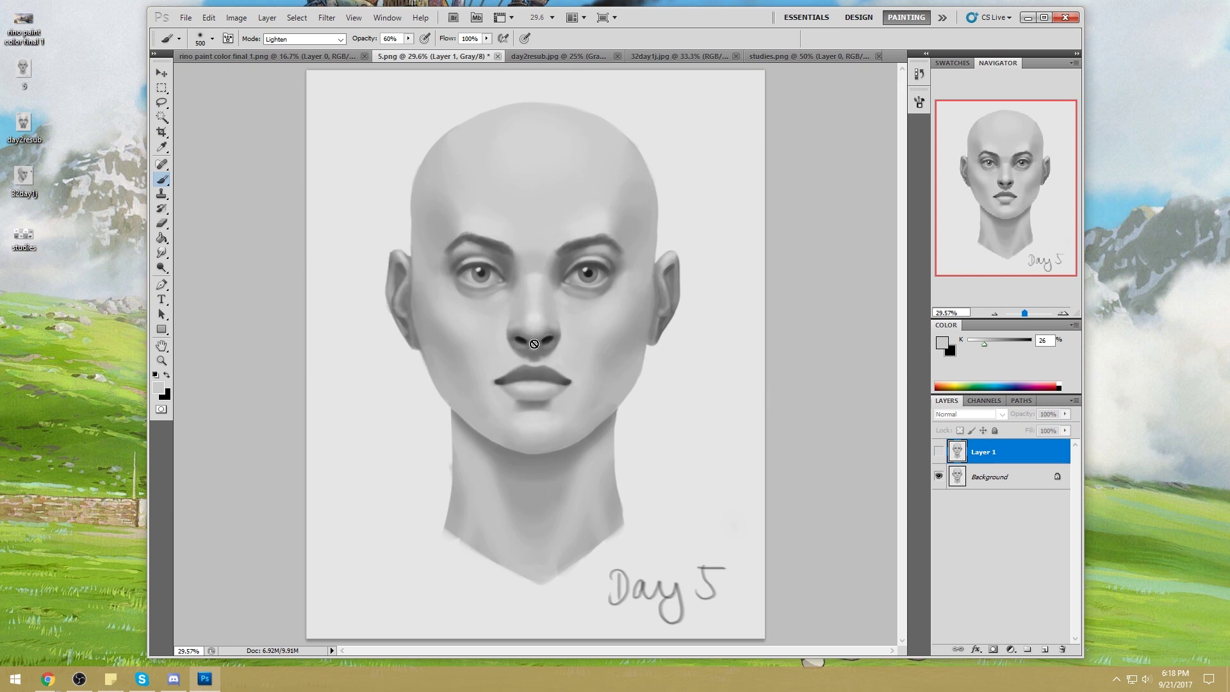
left_click(939, 451)
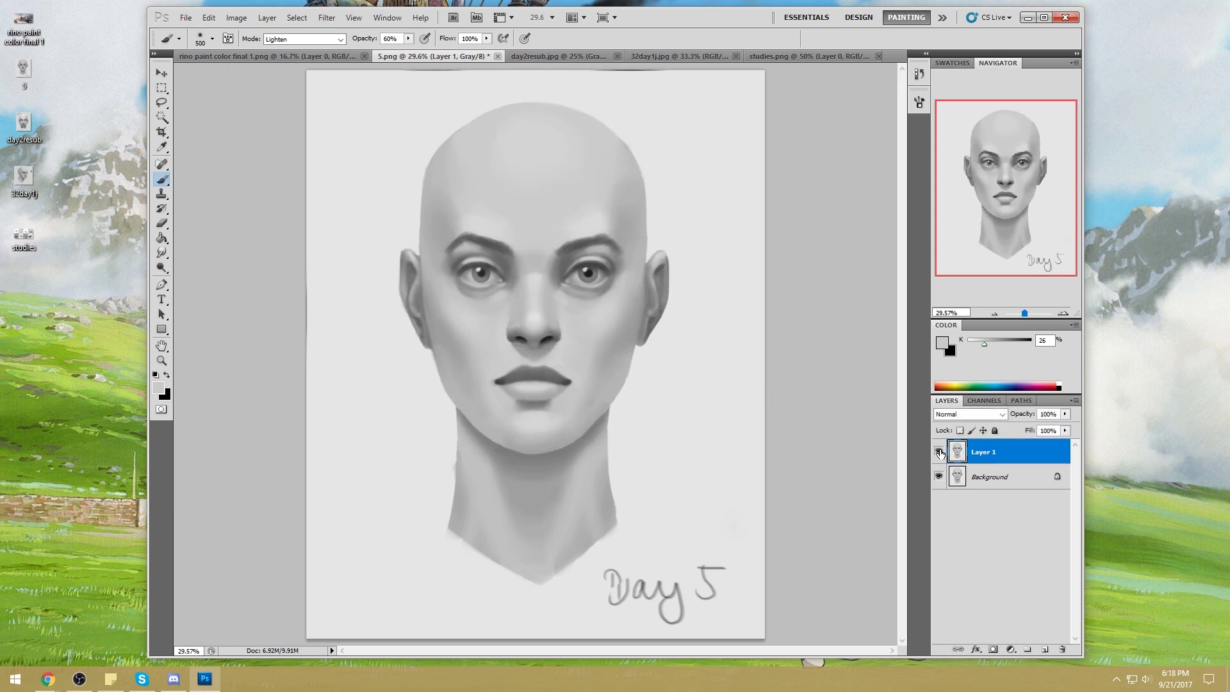
key("bracketleft")
key("bracketleft")
key("bracketleft")
key("bracketleft")
left_click(311, 40)
Step: Set the brush to Normal mode at 33% opacity and size 400
left_click(288, 82)
key("bracketright")
key("bracketright")
left_click_drag(408, 39, 387, 57)
left_click(298, 40)
left_click(296, 53)
Step: Sample a light cheek grey and set the brush to 37% opacity at size 200
left_click(580, 358, "alt")
left_click_drag(408, 39, 435, 59)
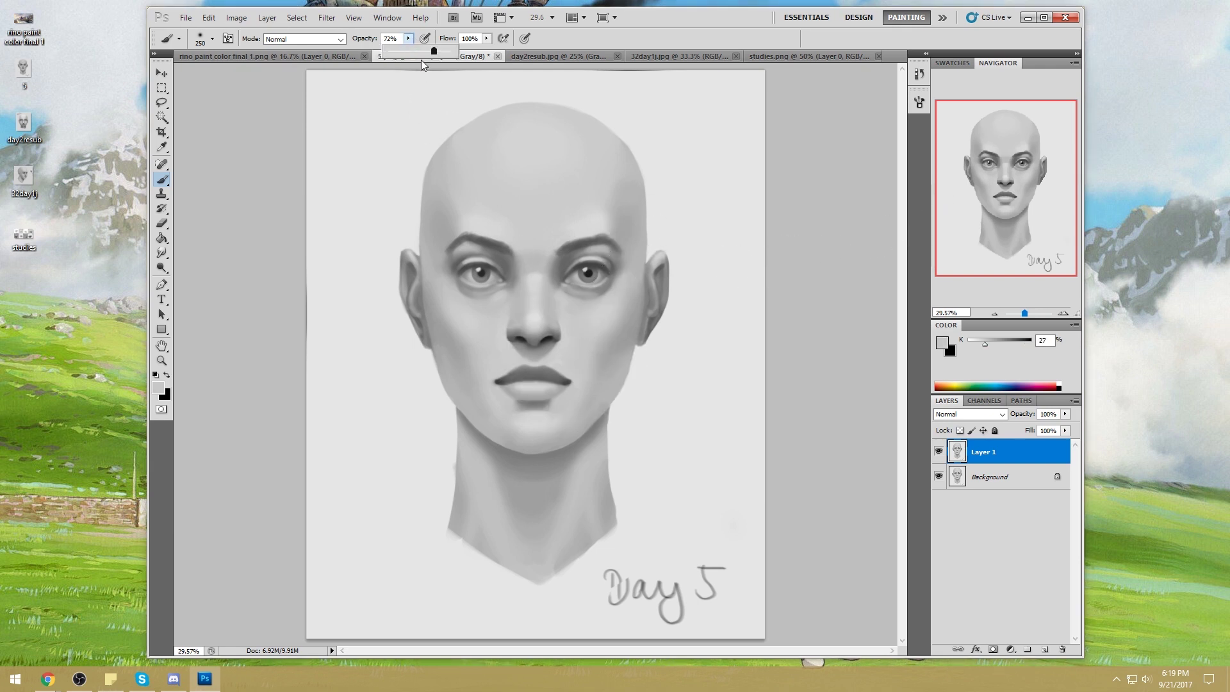
key("bracketleft")
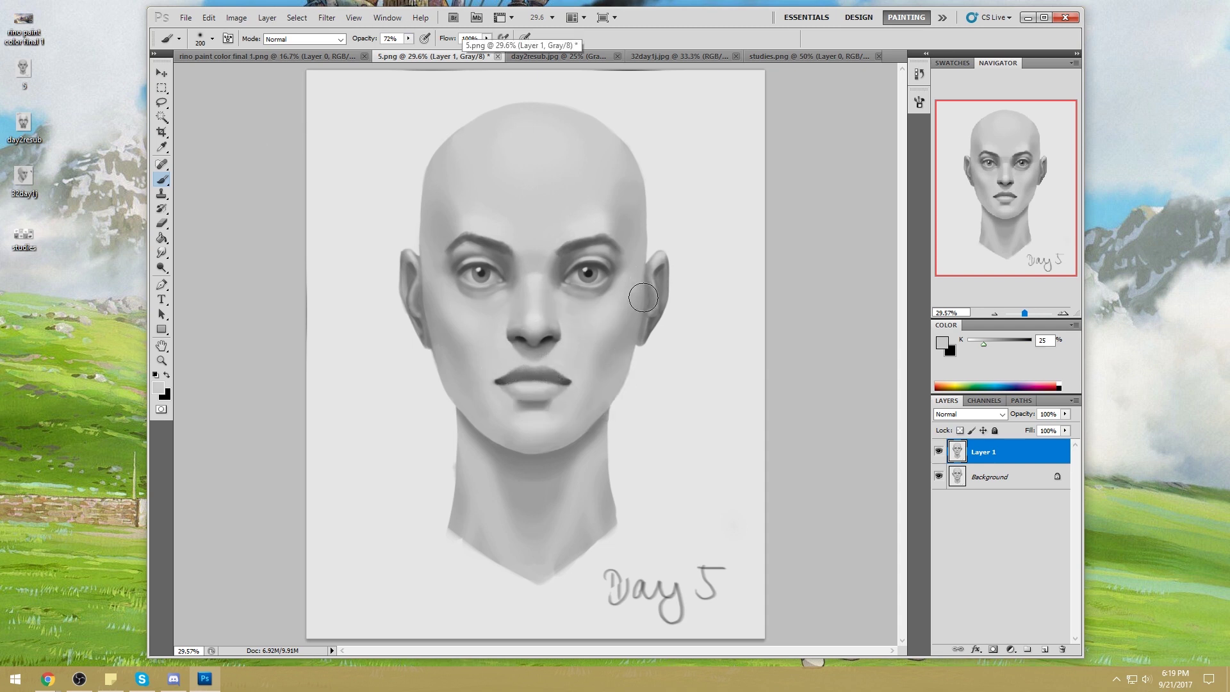
key("3")
key("7")
Step: Enlarge the brush to 700 and load a dark grey sampled from the lips
left_click(572, 356, "alt")
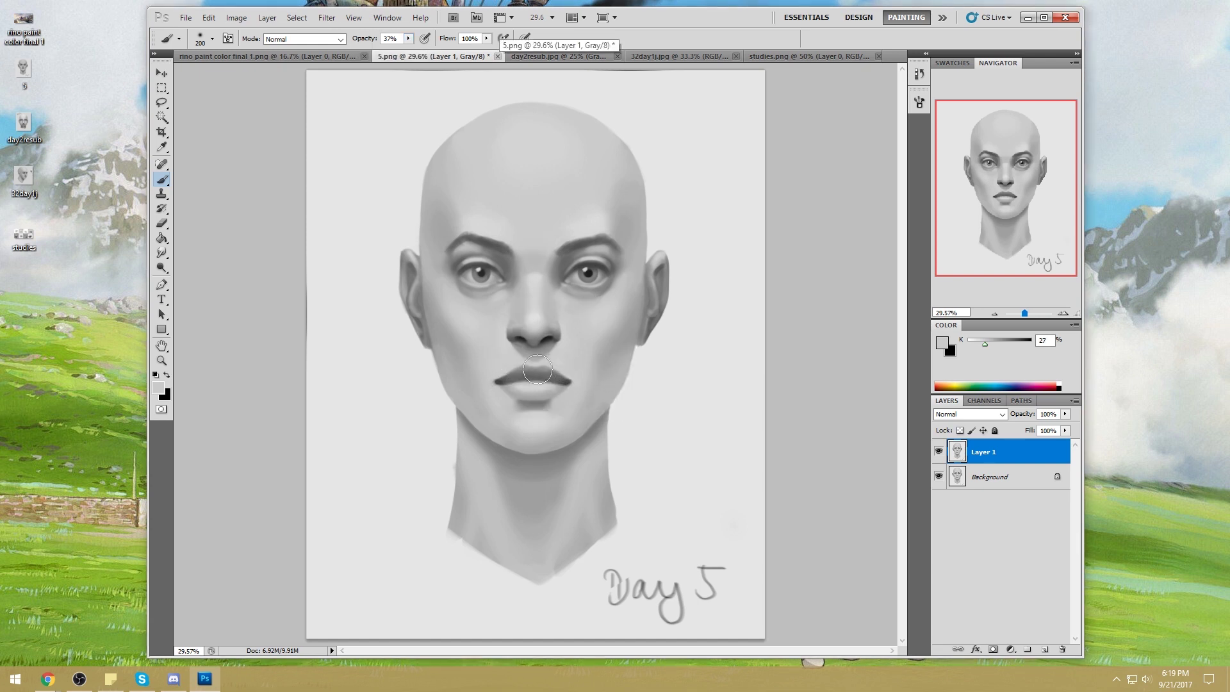
left_click(568, 380, "alt")
left_click(589, 274, "alt")
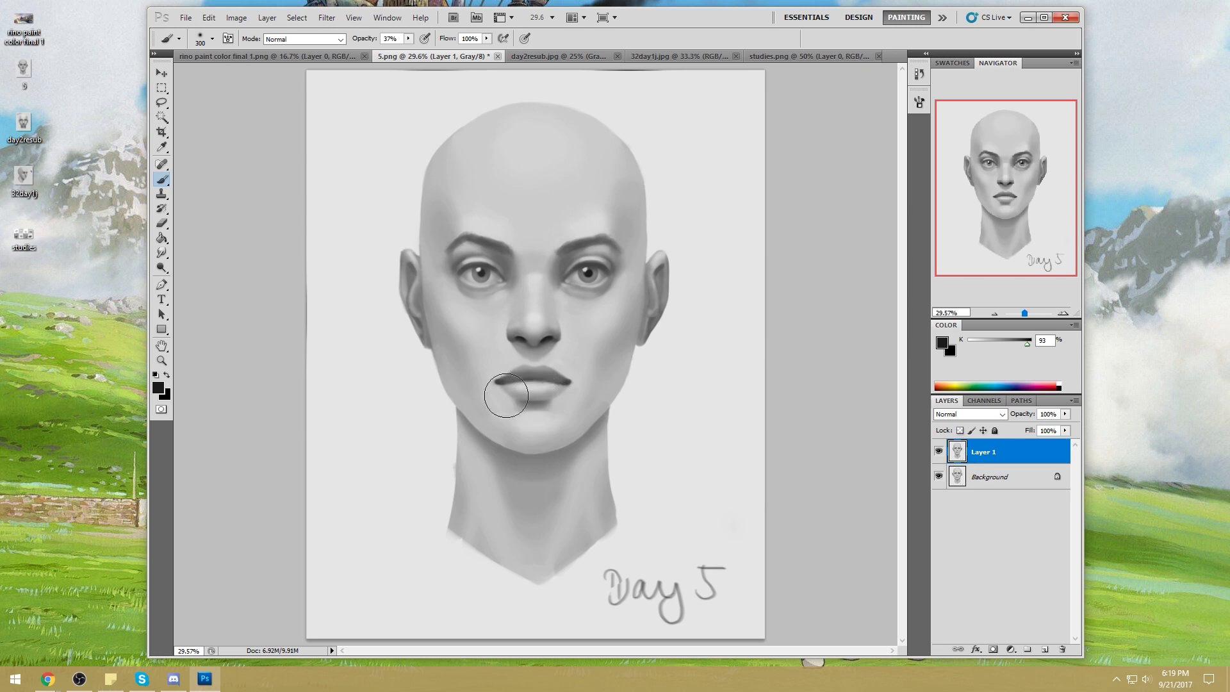
key("bracketright")
key("bracketright")
key("bracketright")
key("bracketright")
left_click(571, 378, "alt")
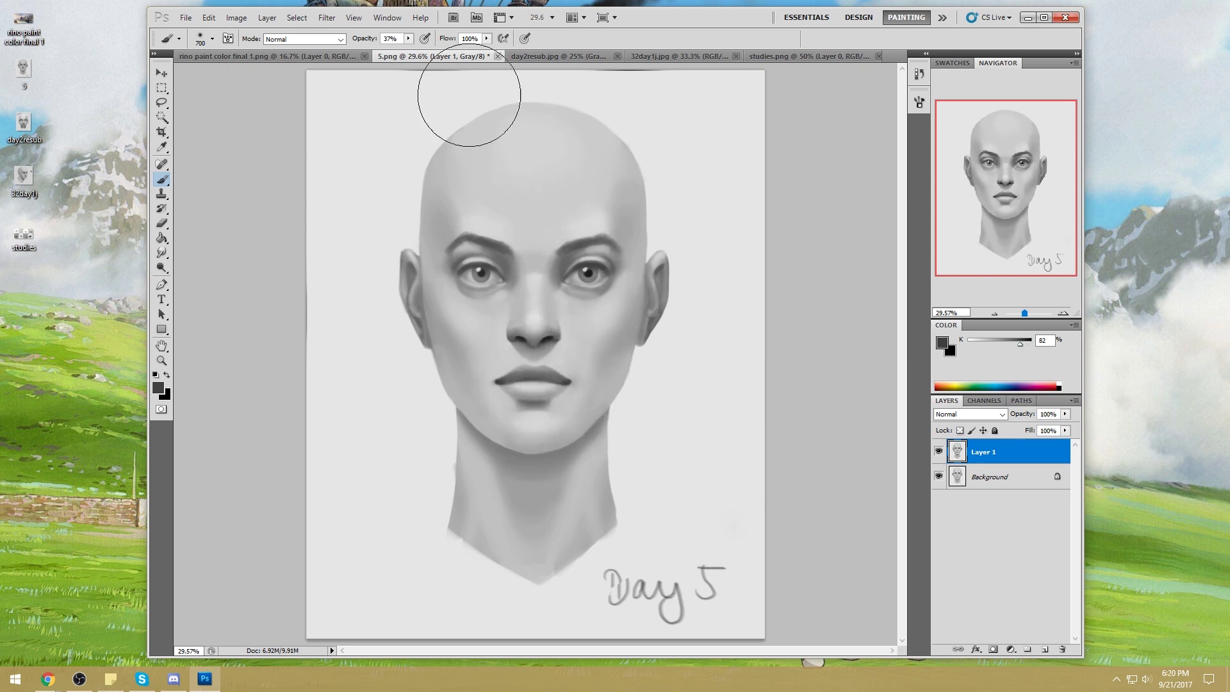
Step: Darken the shading around the lips and left of the mouth in Darken mode at 63% opacity
left_click_drag(410, 39, 428, 54)
left_click(340, 39)
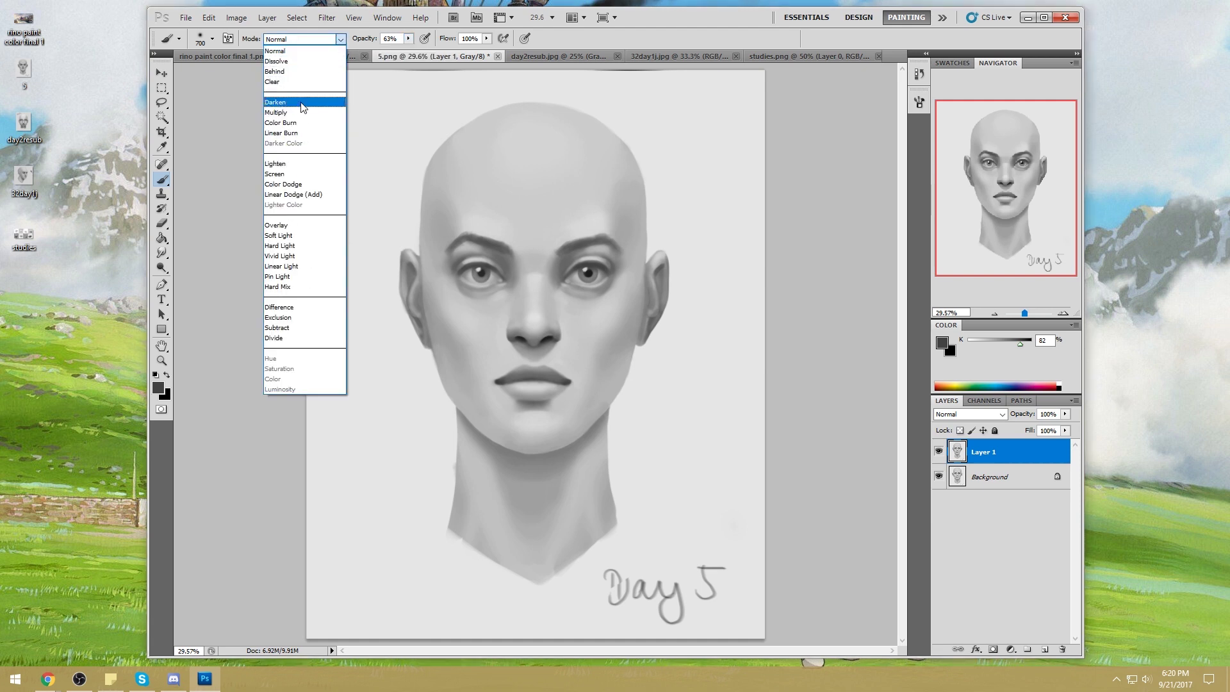
left_click(295, 101)
left_click_drag(565, 376, 563, 411)
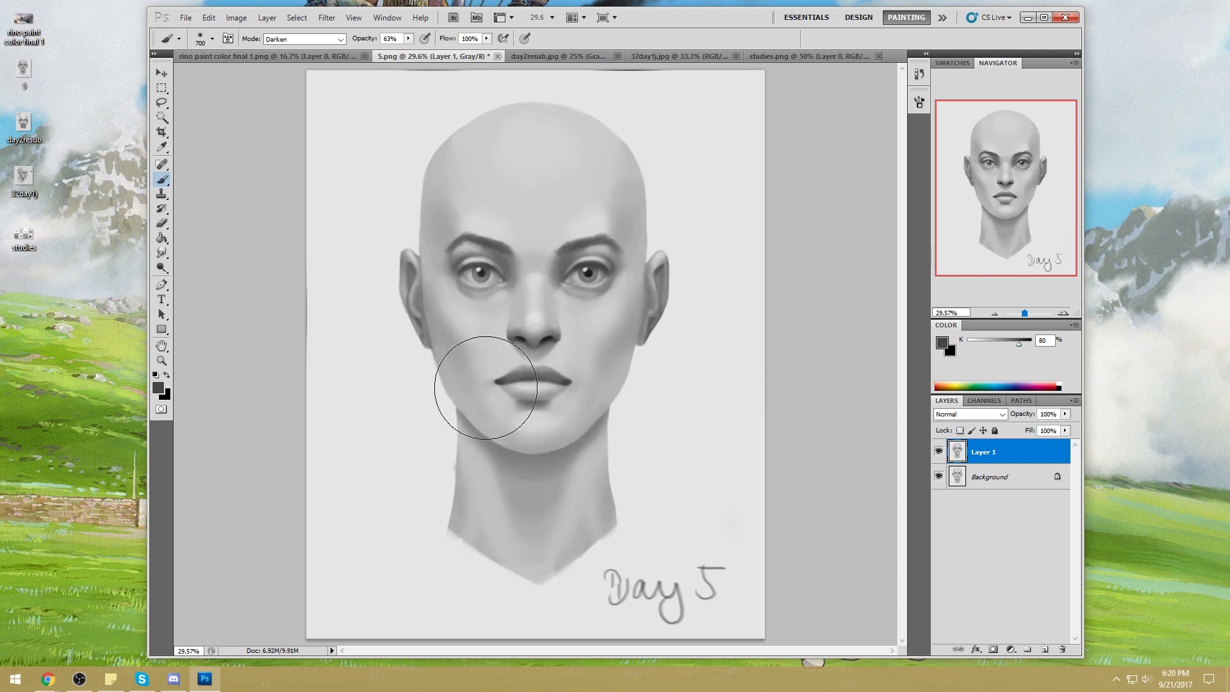
left_click_drag(486, 384, 495, 379)
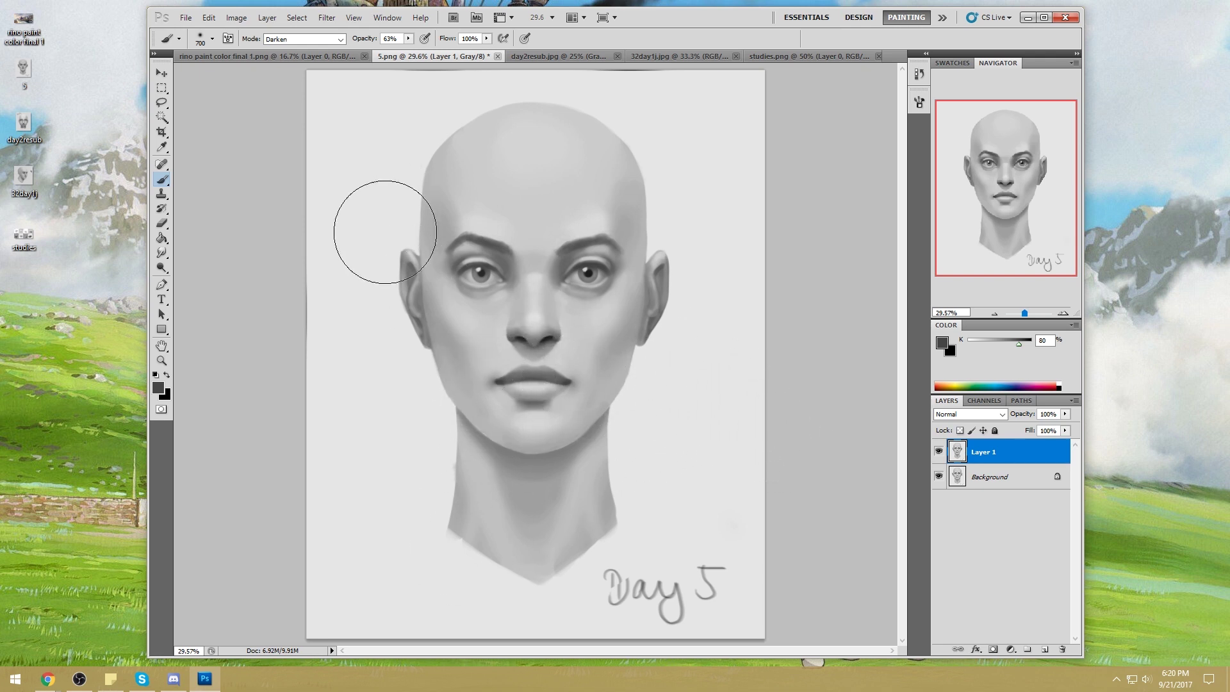
left_click(465, 356, "alt")
left_click(604, 367, "alt")
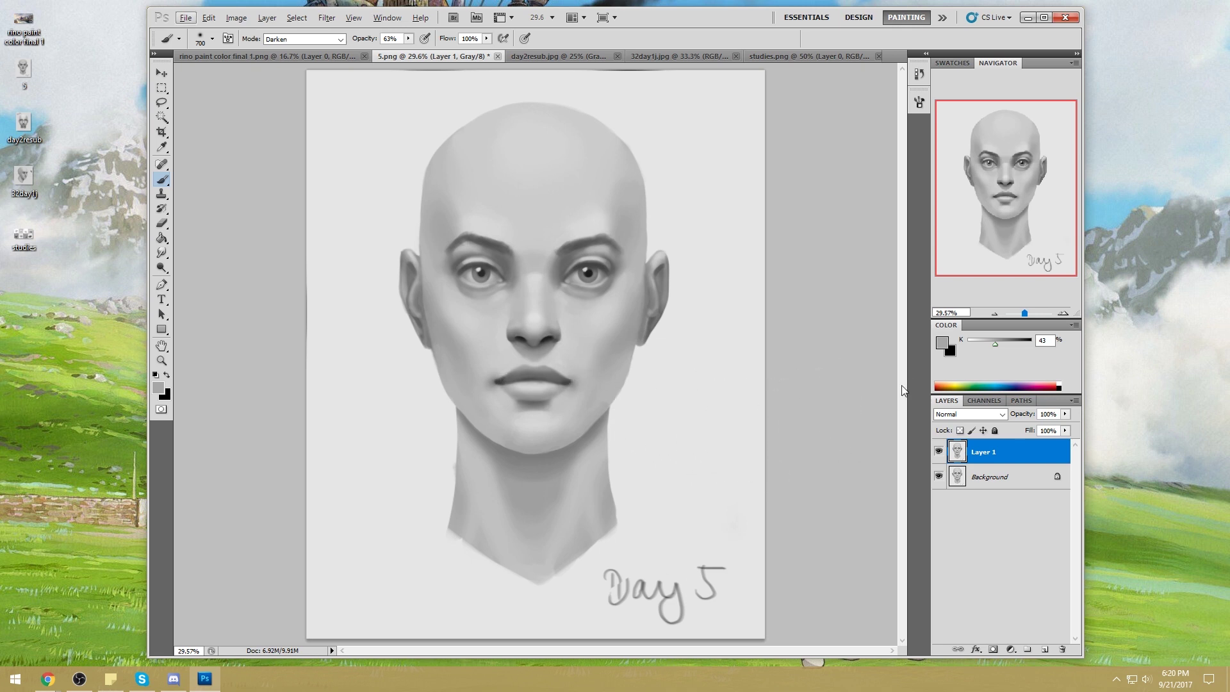
Step: Compare the revised Layer 1 head with the original, leaving Layer 1 visible
left_click(938, 451)
left_click(938, 455)
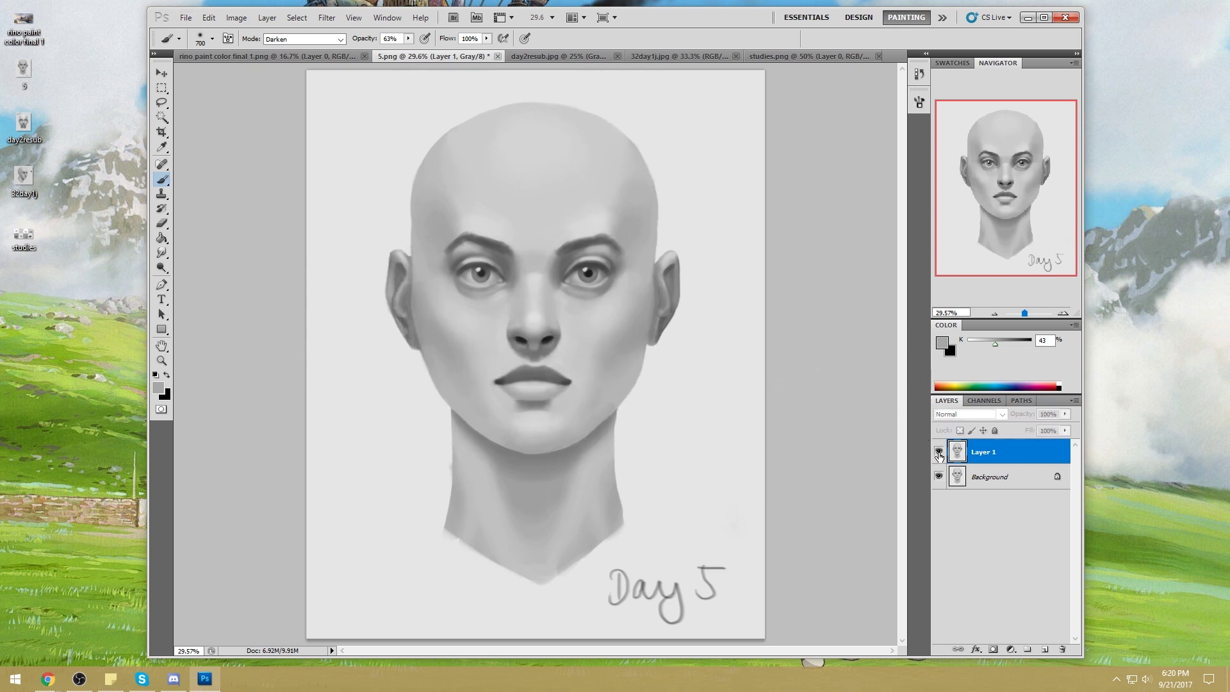
left_click(938, 455)
left_click(939, 454)
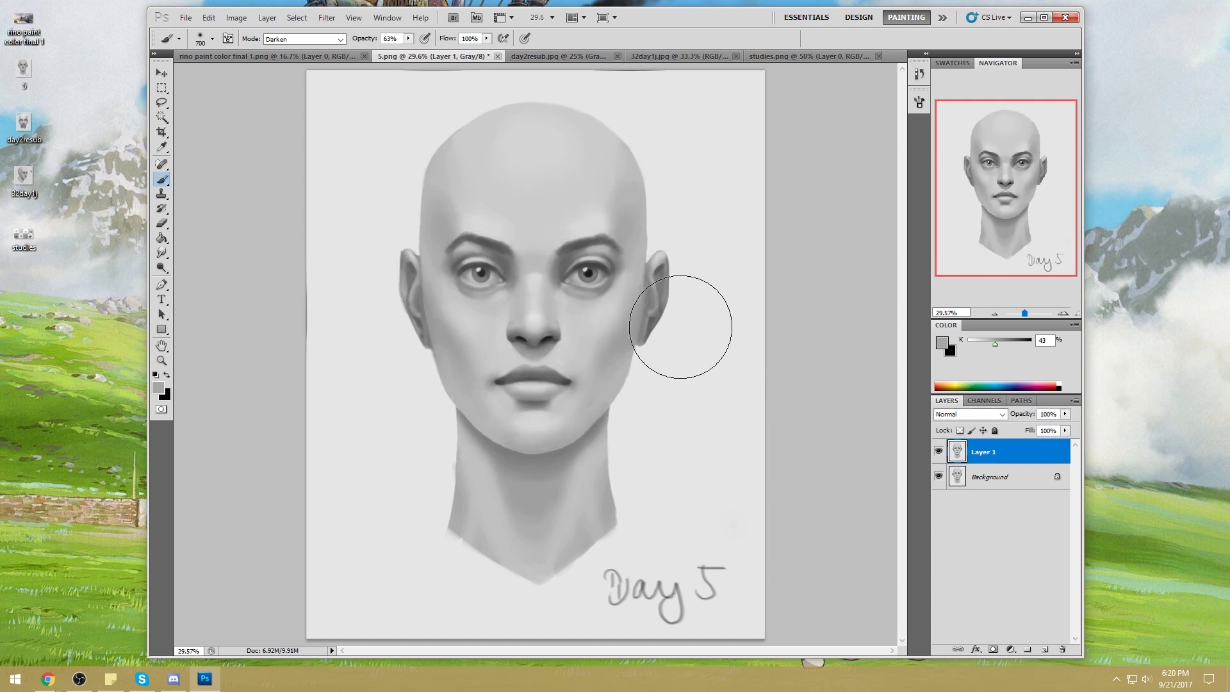
Step: Set the foreground colour to pure black
left_click(941, 342)
left_click(949, 350)
left_click(1101, 138)
left_click(90, 9)
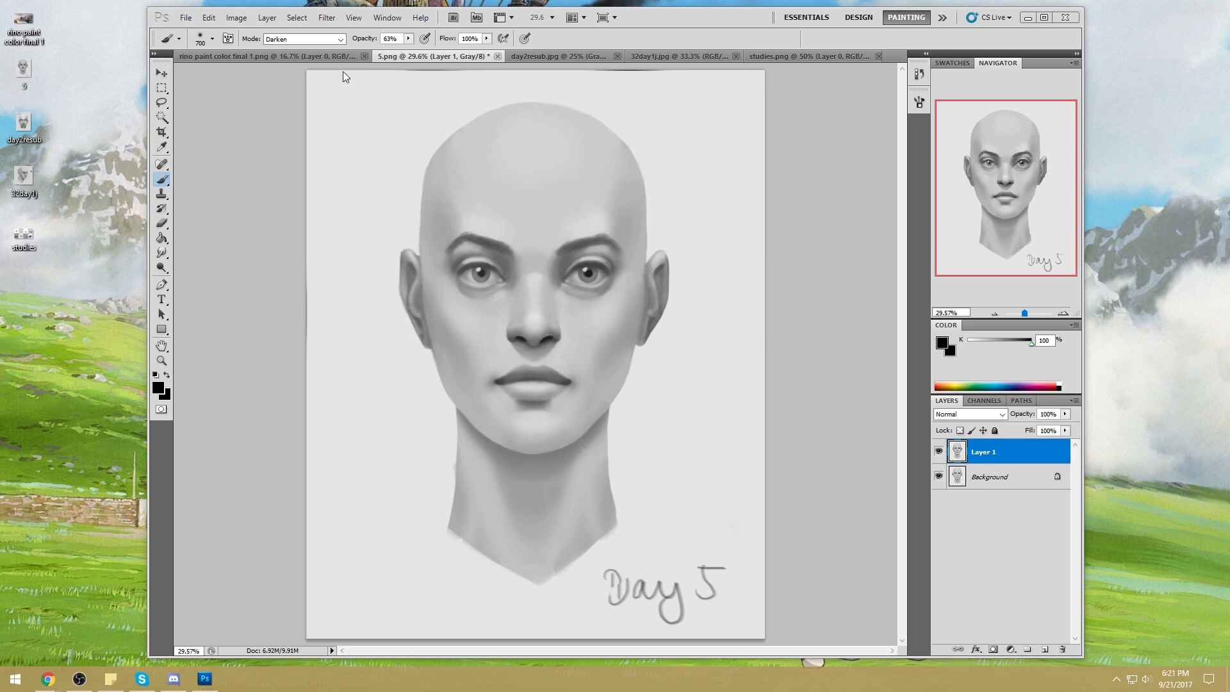
Step: Flatten the 5.png painting into one background layer, keeping the document open
right_click(1022, 452)
left_click(1089, 439)
left_click(473, 57)
key("Escape")
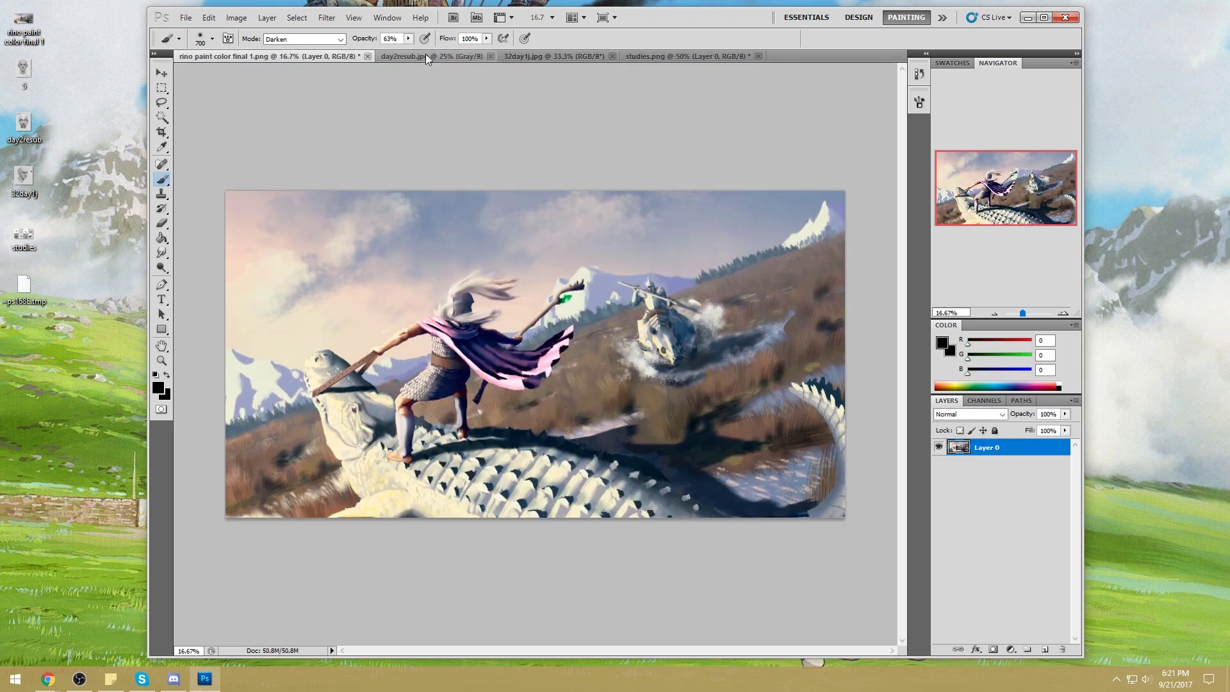
Step: On the day2resub.jpg painting, set the brush to Normal mode at 100% opacity
left_click(425, 56)
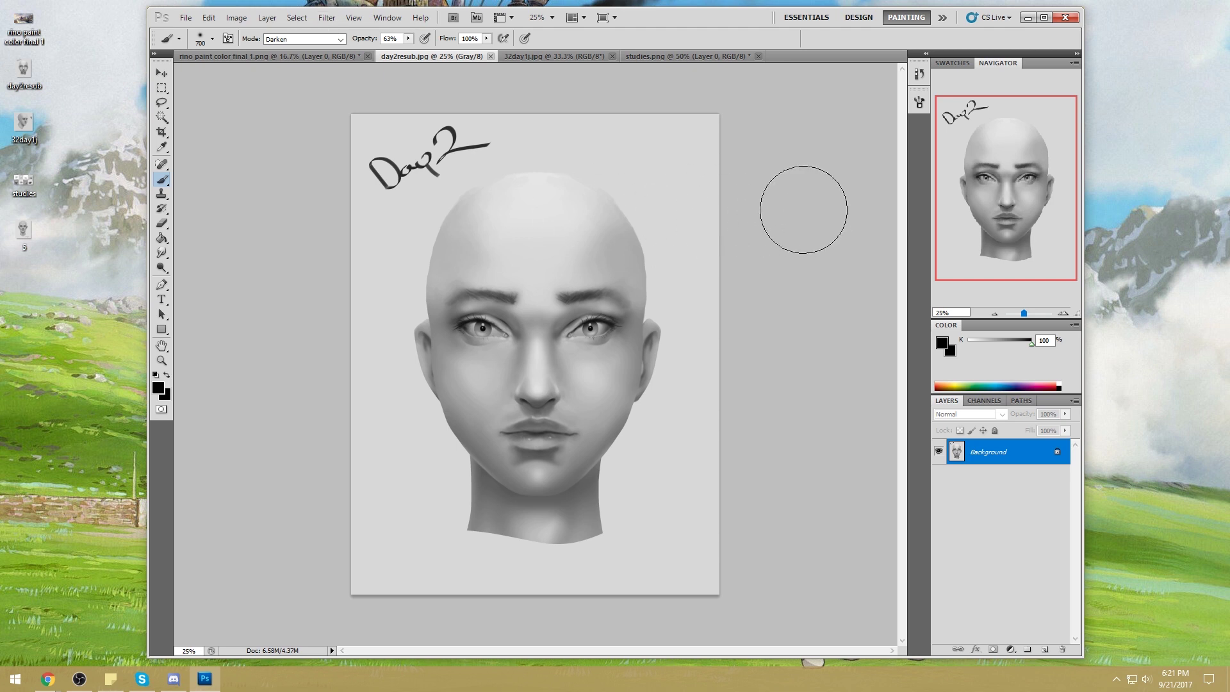
right_click(802, 243)
left_click(802, 244)
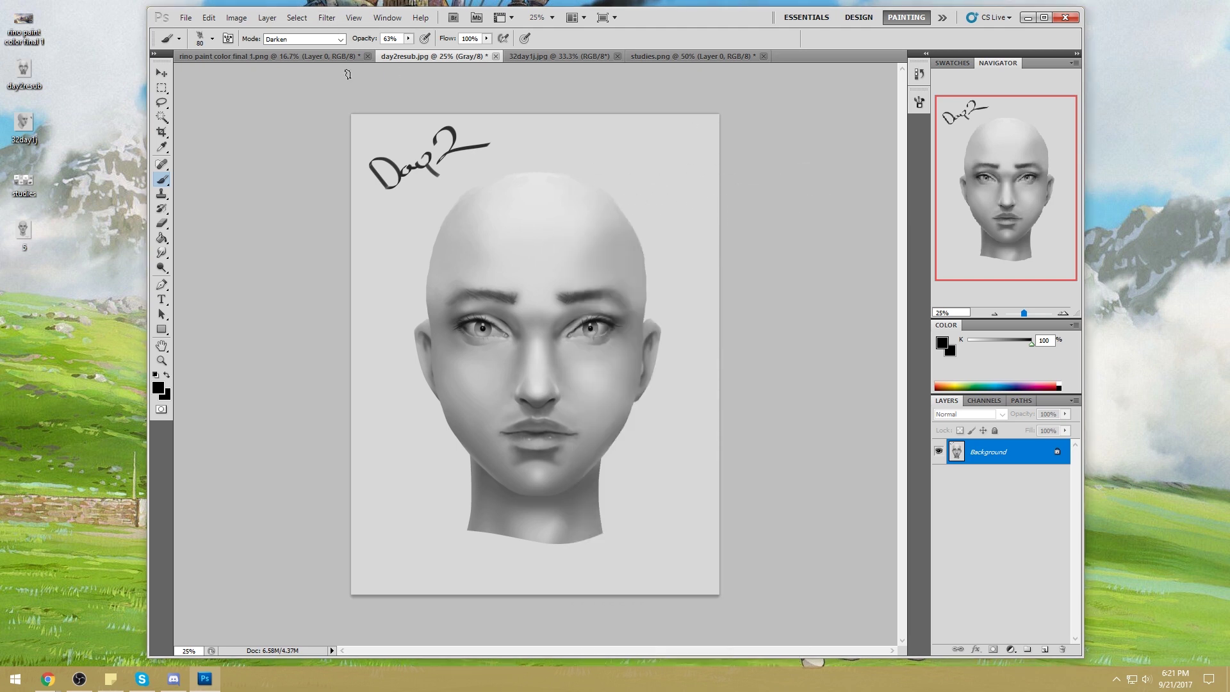
left_click(303, 39)
left_click(282, 51)
left_click(408, 39)
left_click_drag(414, 46, 438, 50)
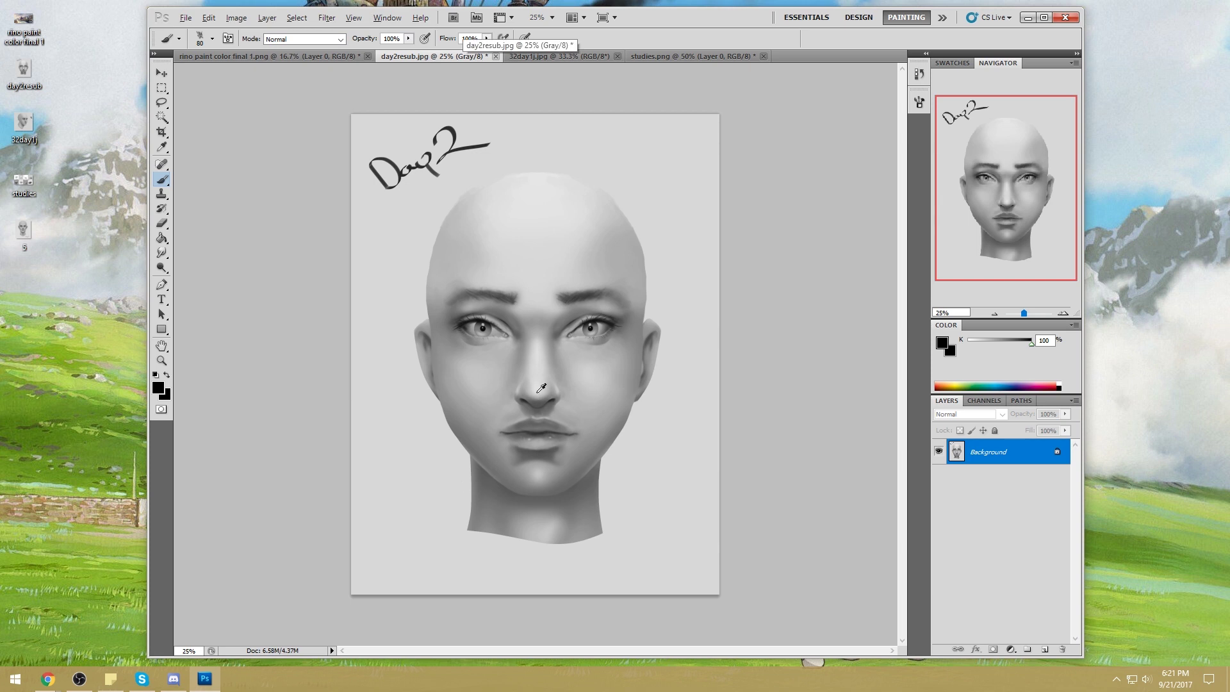
Step: Lighten the skin under the left eye at about 59% opacity, sampling nearby cheek greys
left_click_drag(602, 357, 569, 353)
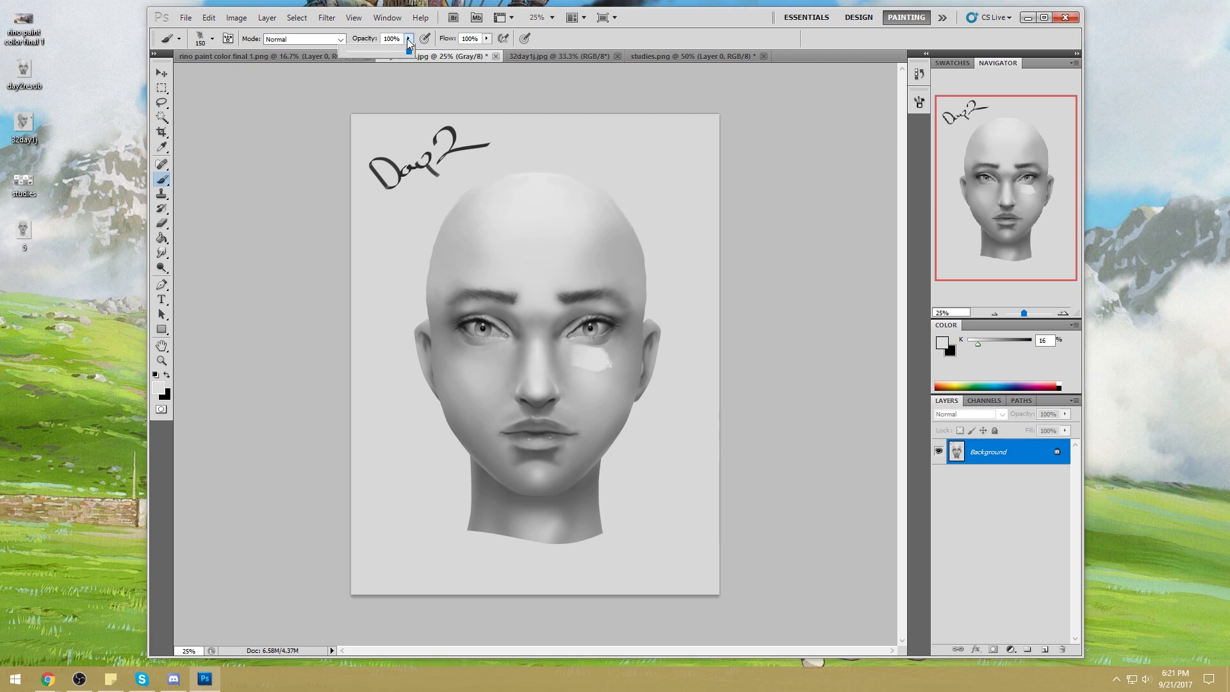
key("5")
key("8")
key("ctrl+z")
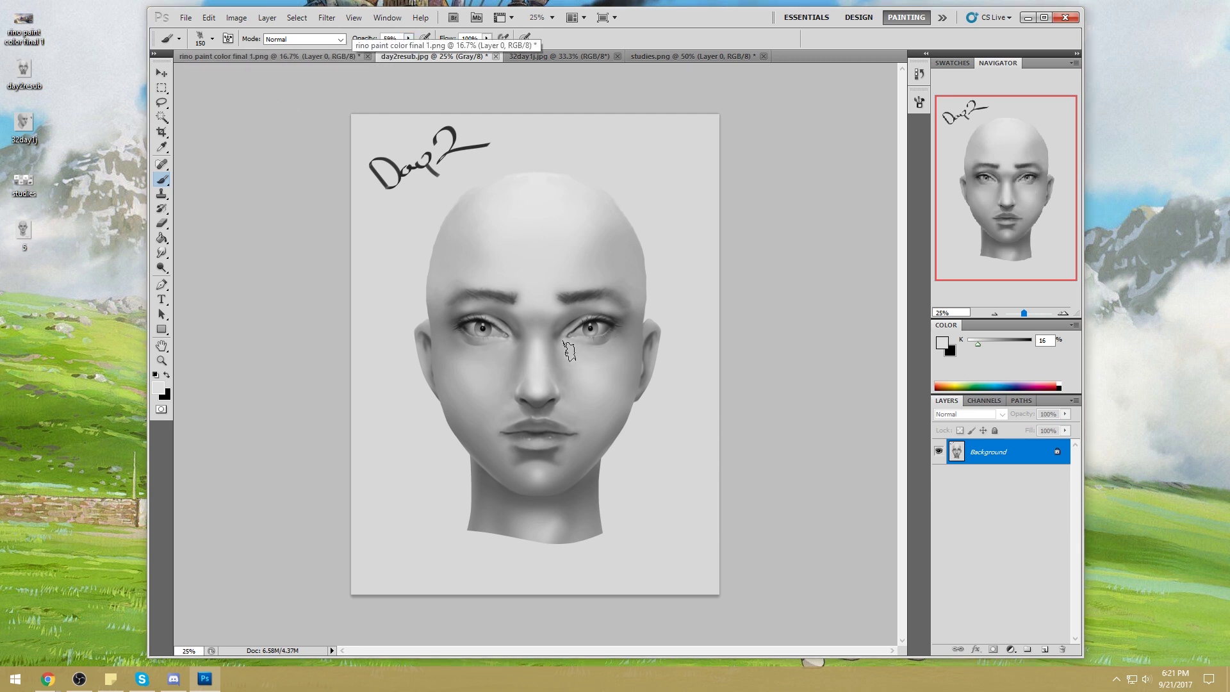
left_click_drag(516, 351, 483, 352)
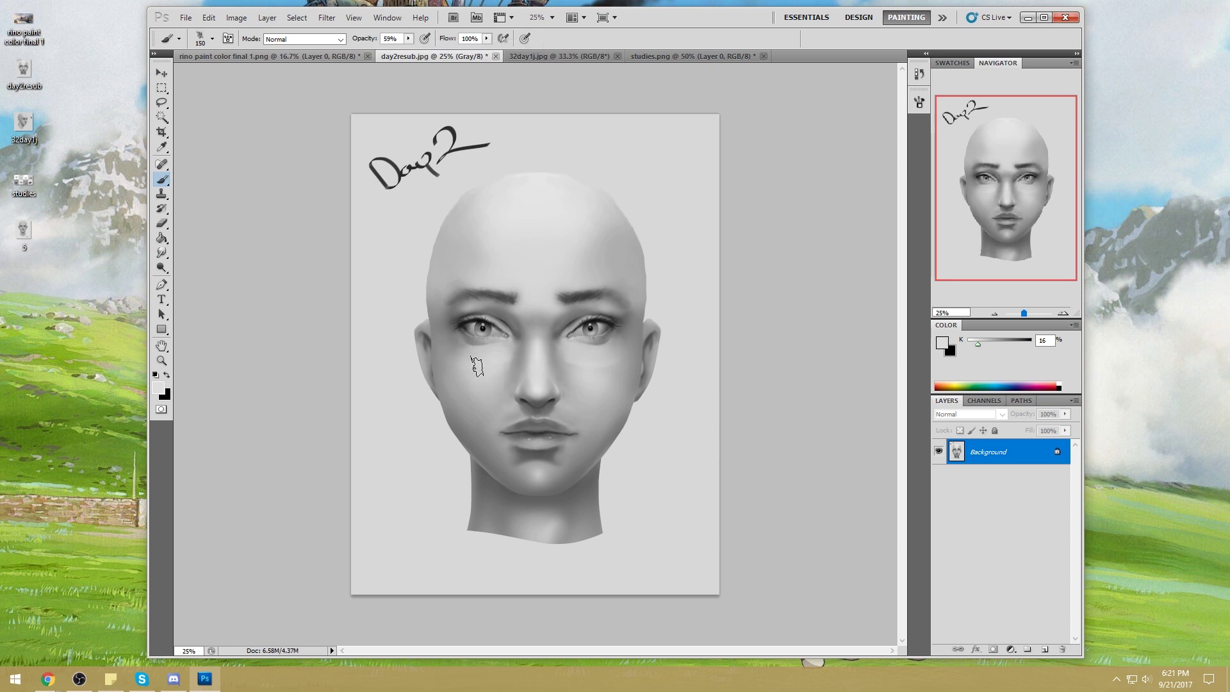
left_click(589, 352, "alt")
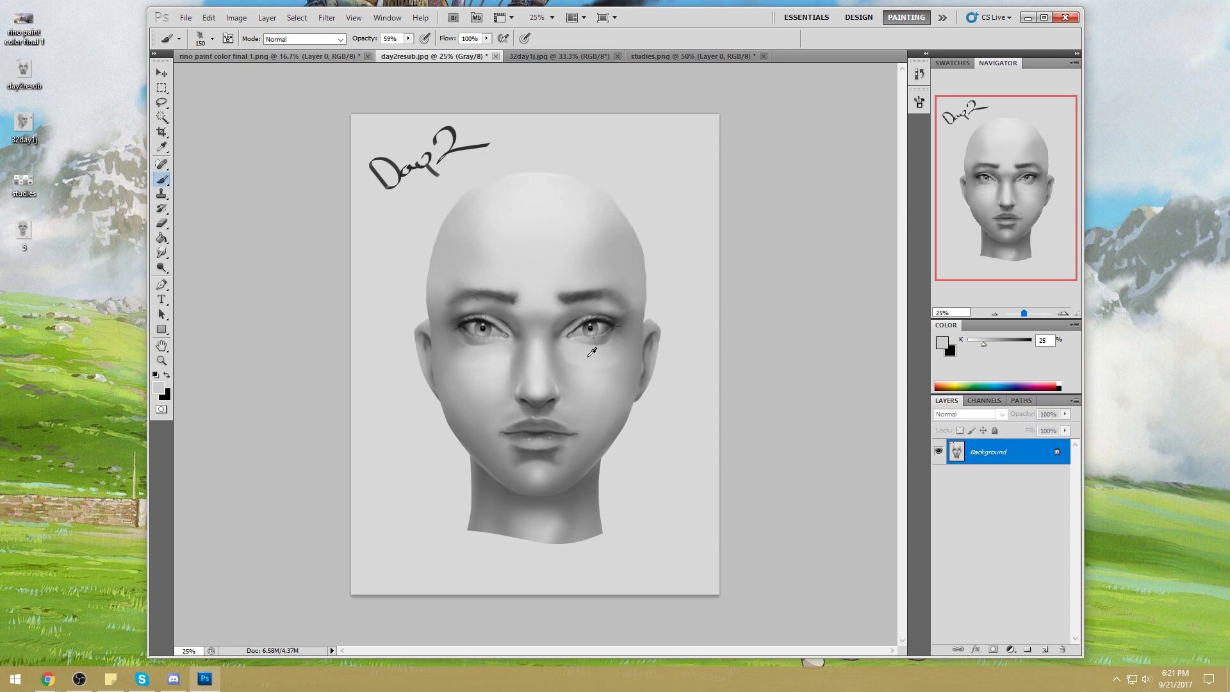
left_click(497, 371, "alt")
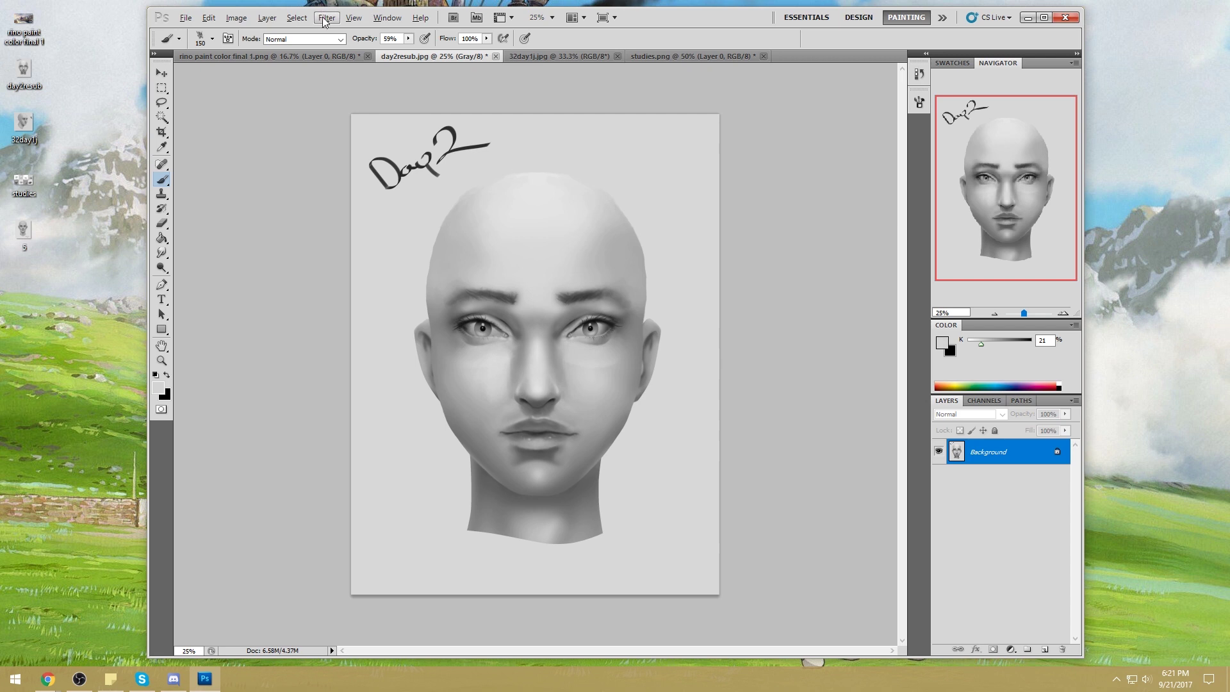
Step: Smudge the paint, then sample greys from the left and right forehead
left_click_drag(161, 252, 213, 276)
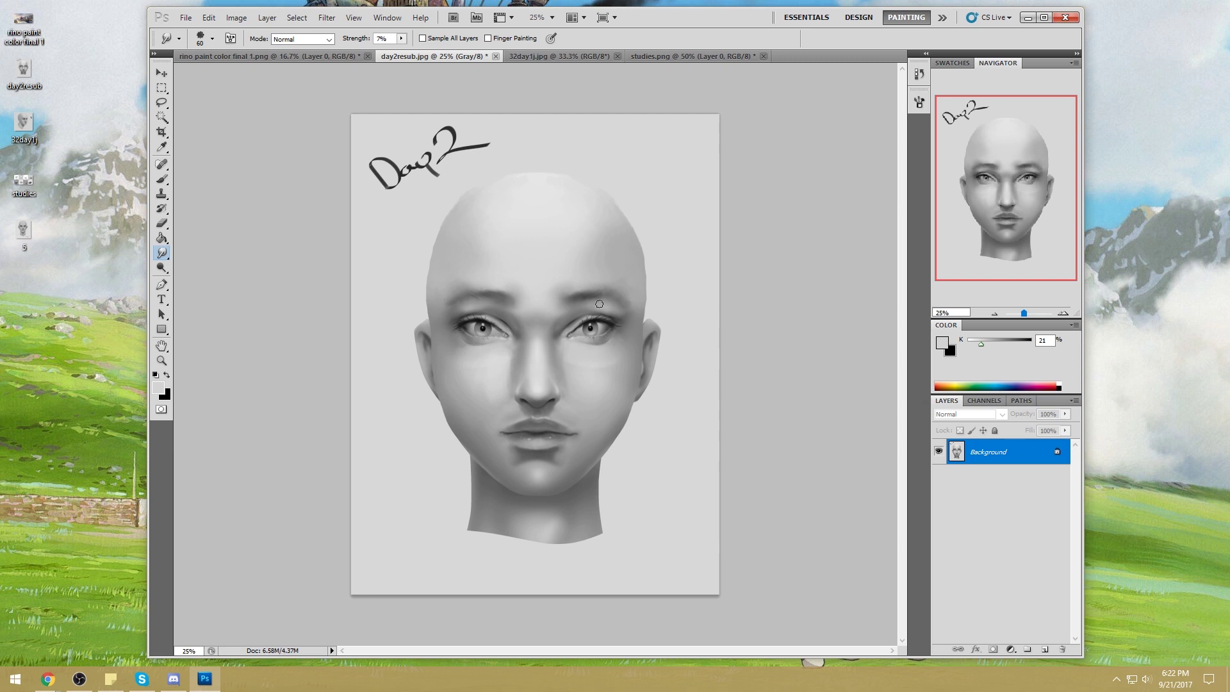
key("b")
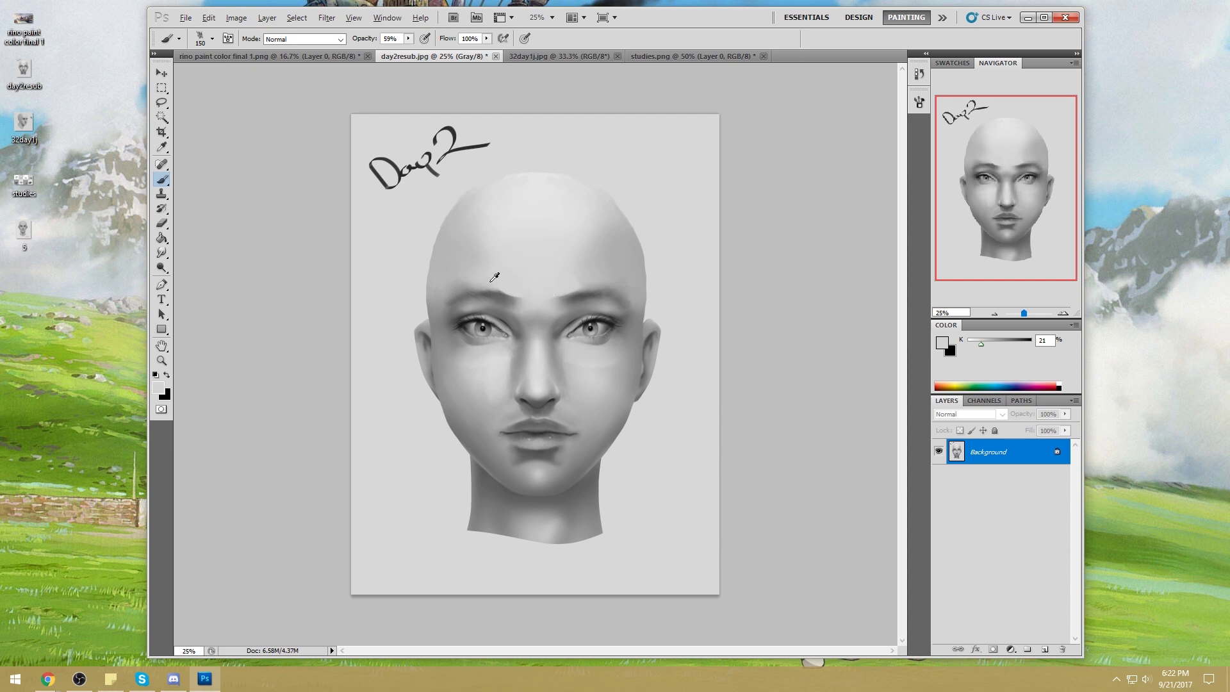
left_click(461, 269, "alt")
left_click(625, 286, "alt")
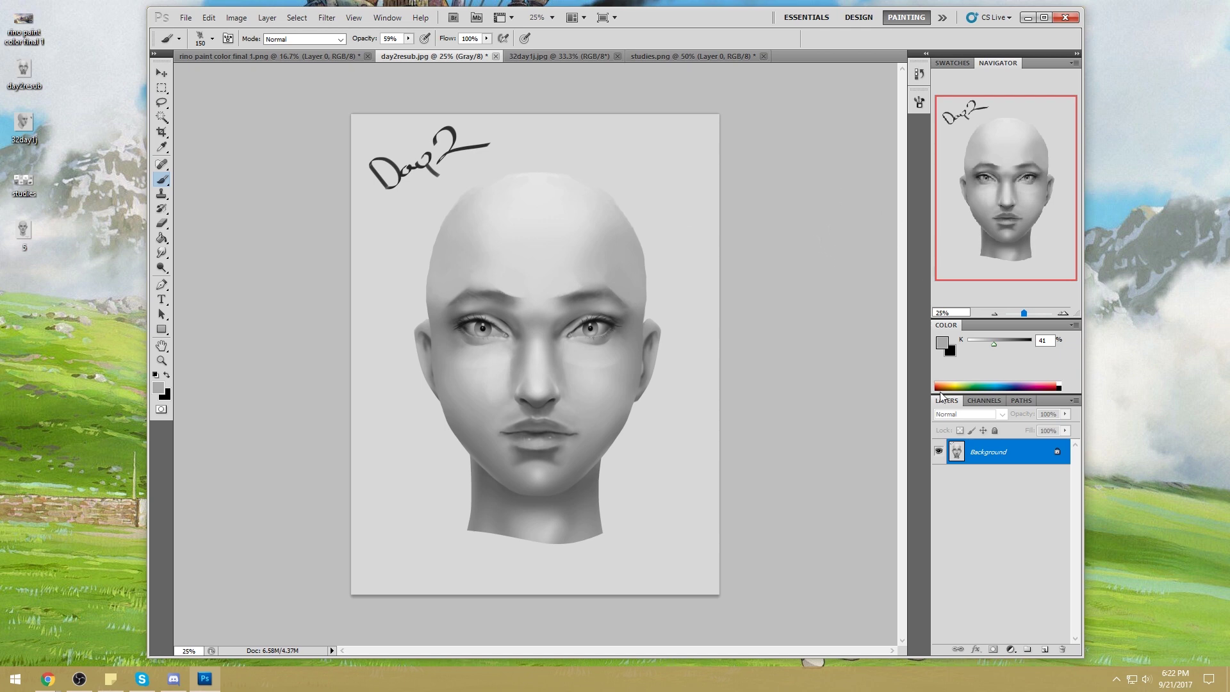
left_click(327, 17)
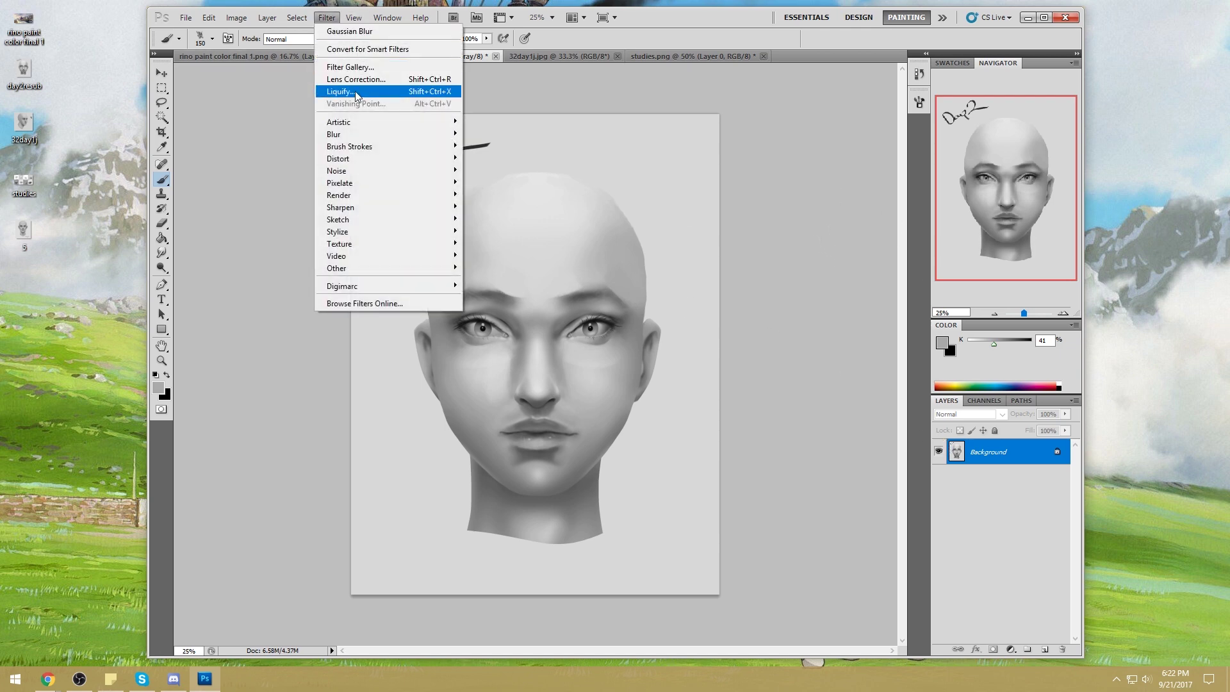
Step: In Liquify, warp the head's left and right contours and both sides of the jaw
left_click(358, 93)
left_click(997, 108)
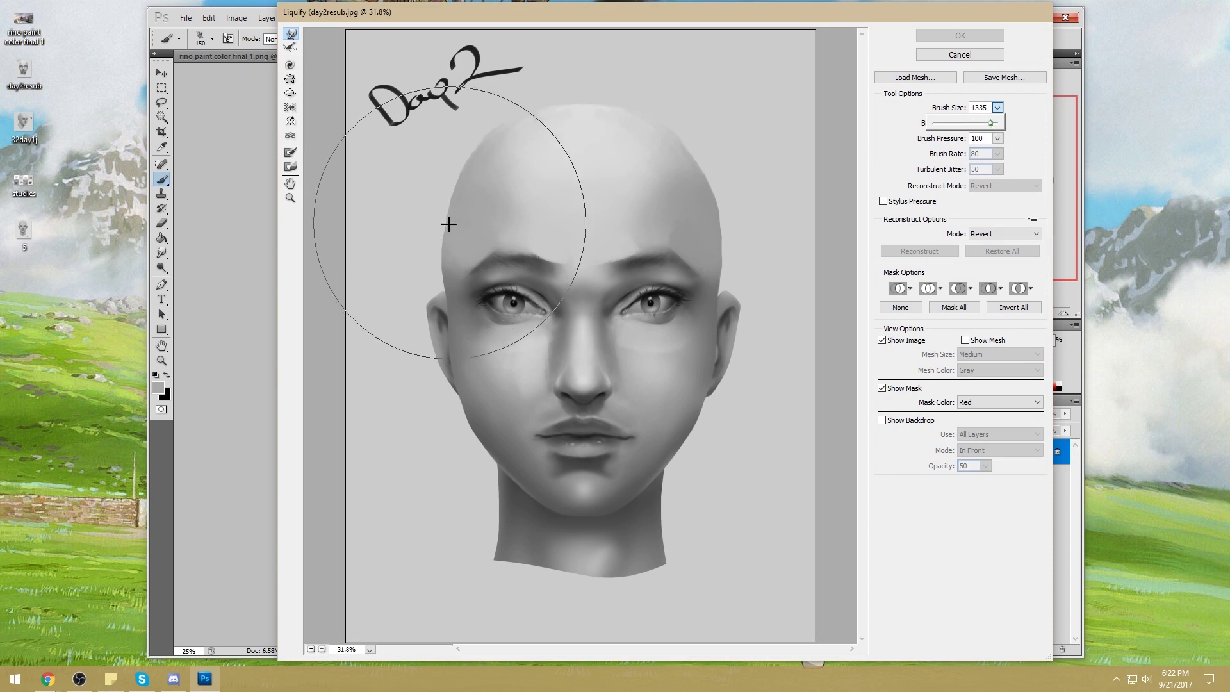
left_click_drag(415, 259, 414, 266)
mouse_move(740, 252)
left_mouse_down()
mouse_move(766, 231)
mouse_move(750, 294)
left_mouse_up()
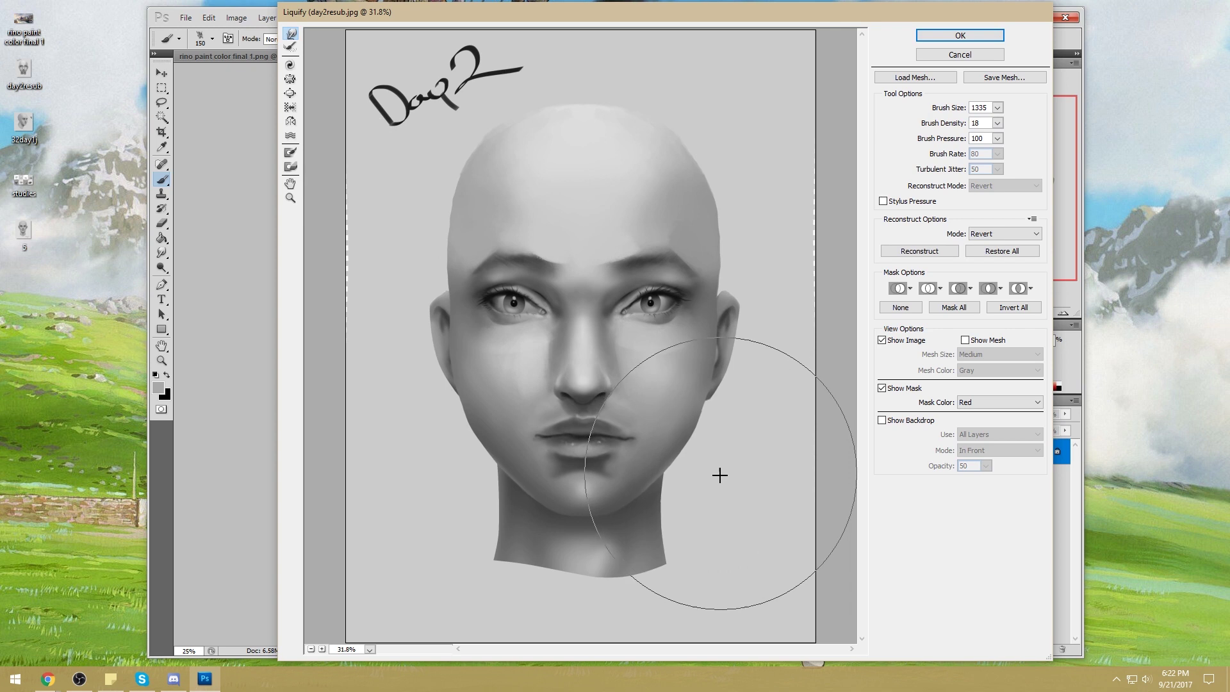
mouse_move(425, 451)
left_mouse_down()
mouse_move(444, 444)
mouse_move(448, 464)
left_mouse_up()
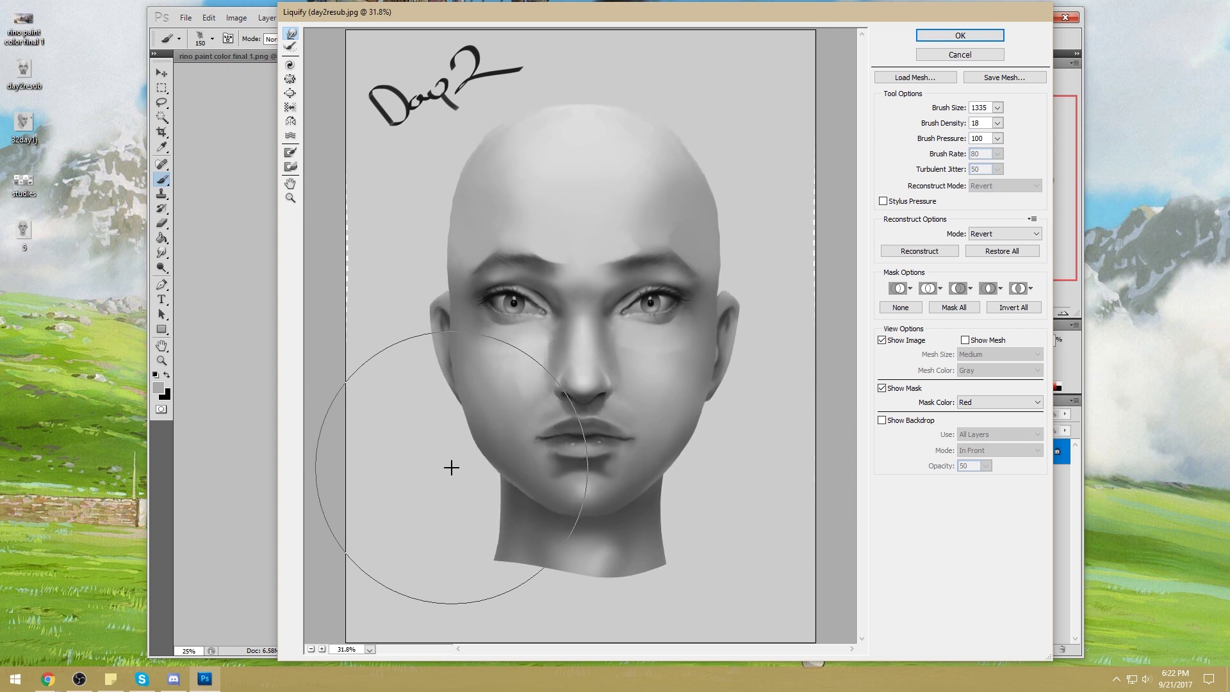
mouse_move(648, 480)
left_mouse_down()
mouse_move(573, 488)
mouse_move(495, 466)
mouse_move(516, 474)
mouse_move(493, 525)
mouse_move(462, 510)
mouse_move(532, 511)
mouse_move(428, 511)
mouse_move(450, 520)
mouse_move(451, 486)
mouse_move(463, 514)
mouse_move(568, 531)
mouse_move(604, 558)
mouse_move(584, 541)
mouse_move(703, 507)
mouse_move(696, 497)
mouse_move(689, 548)
mouse_move(513, 568)
left_mouse_up()
Step: With a smaller warp brush, bulge the neck's lower edge and nudge the brow centre
mouse_move(997, 108)
left_mouse_down()
mouse_move(950, 127)
mouse_move(959, 130)
left_mouse_up()
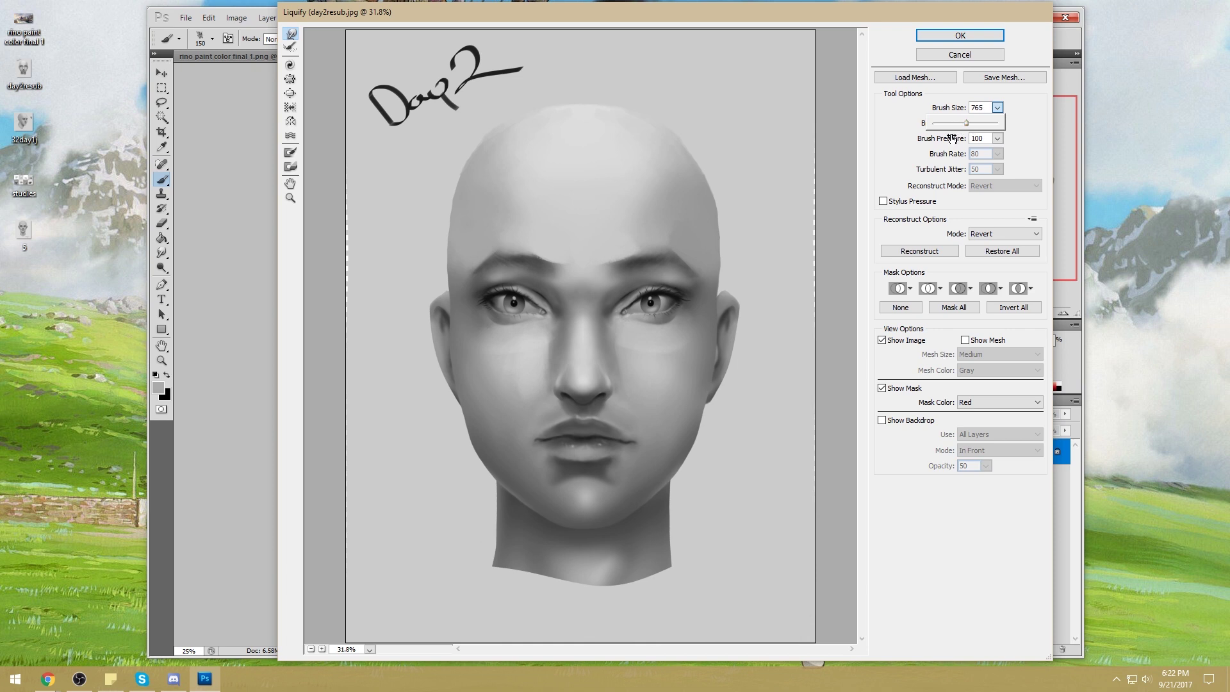
left_click(521, 576)
left_click_drag(558, 587, 615, 580)
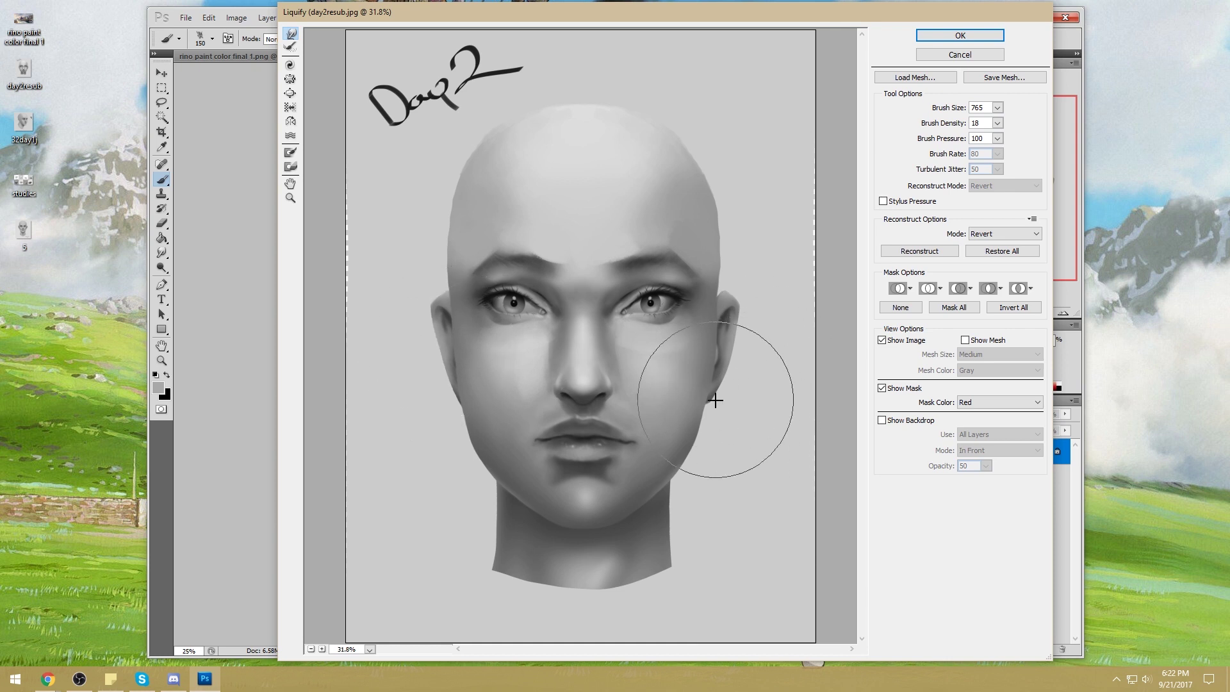
left_click_drag(645, 205, 644, 213)
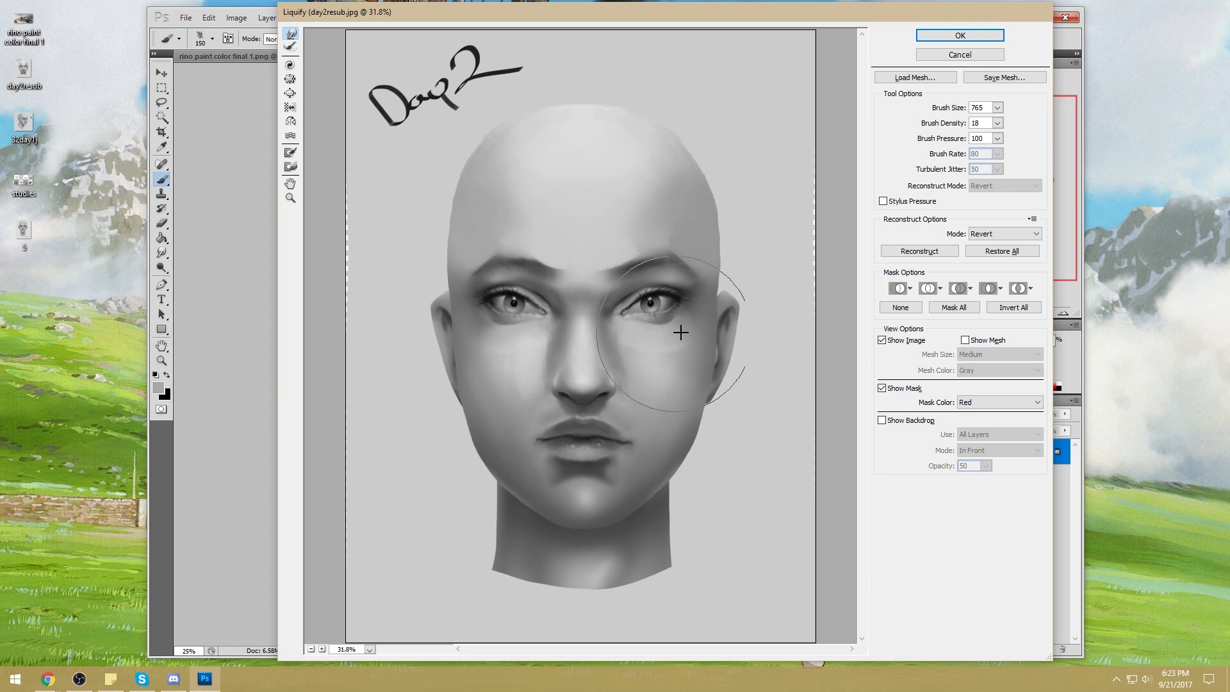
Step: Reshape the left eye's brow, under-eye and upper lid, ending at warp brush size 451
left_click_drag(1000, 110, 961, 127)
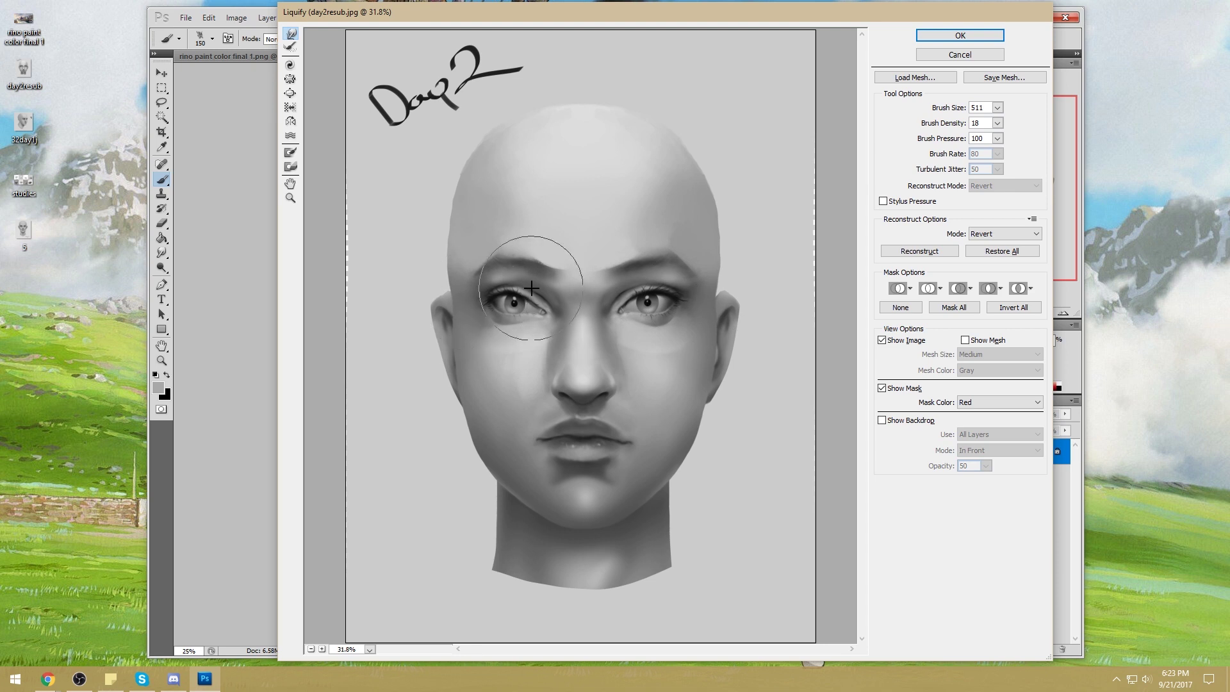
mouse_move(533, 302)
left_mouse_down()
mouse_move(551, 250)
mouse_move(506, 327)
mouse_move(533, 320)
left_mouse_up()
key("bracketleft")
key("bracketleft")
key("bracketleft")
key("bracketleft")
key("bracketleft")
key("bracketleft")
left_click_drag(504, 300, 514, 292)
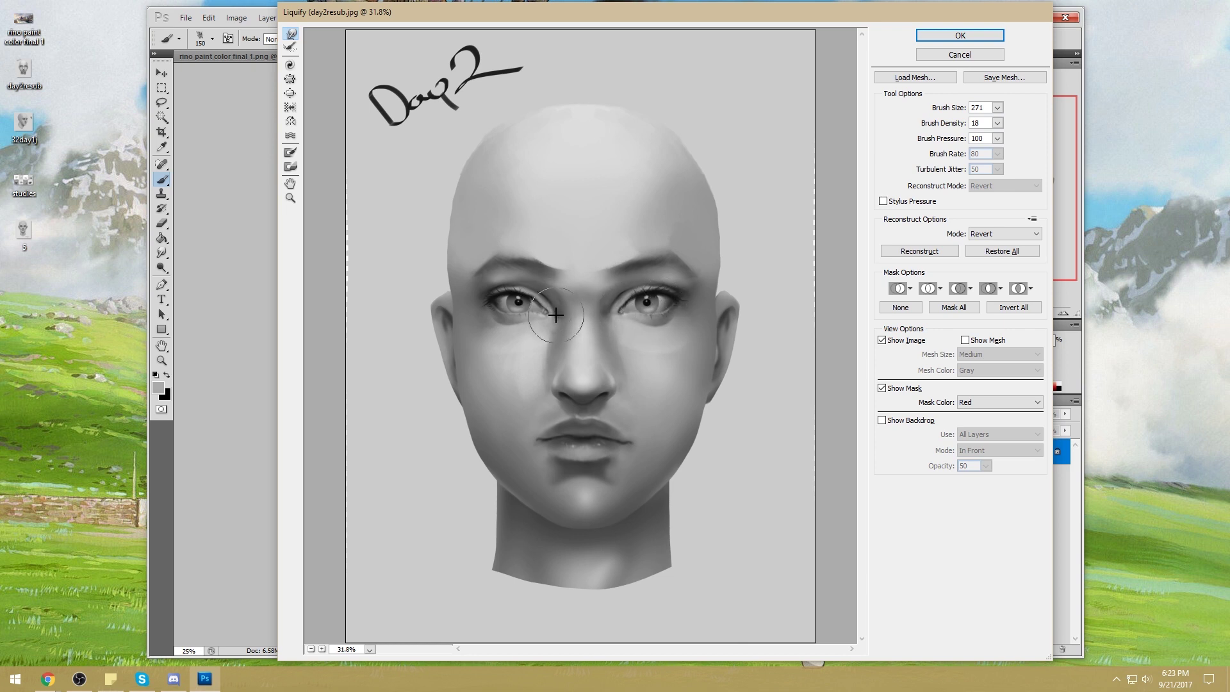
left_click(997, 108)
left_click_drag(954, 124, 956, 125)
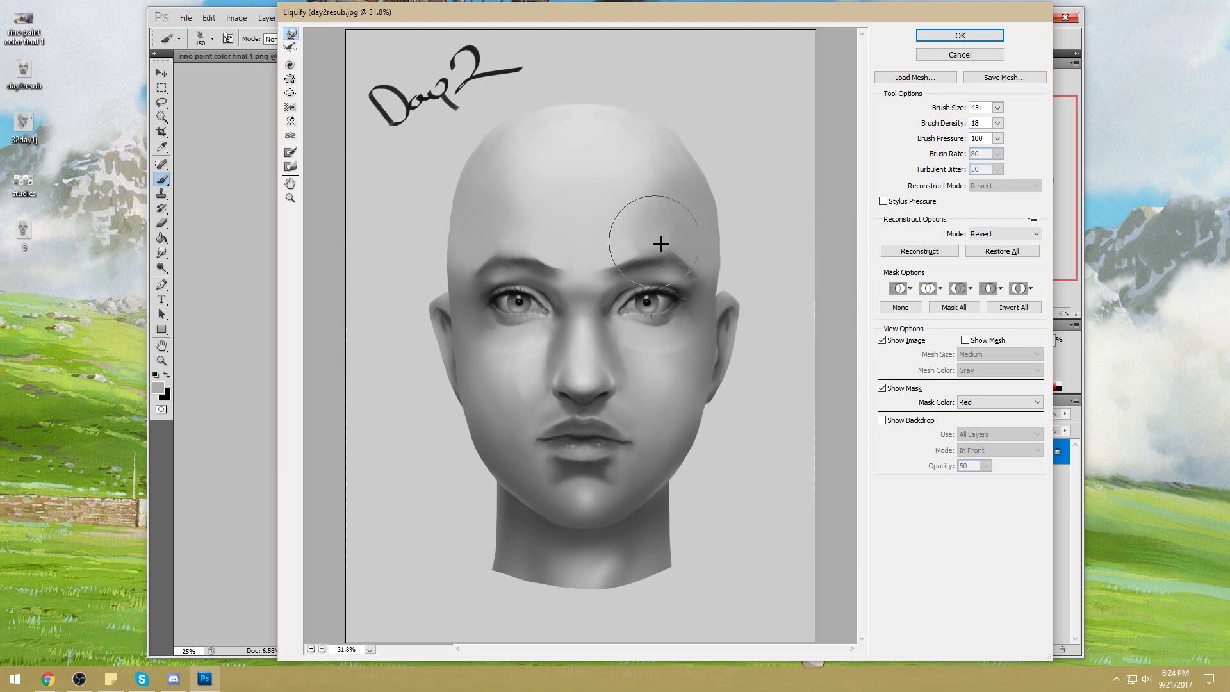
key("ctrl+minus")
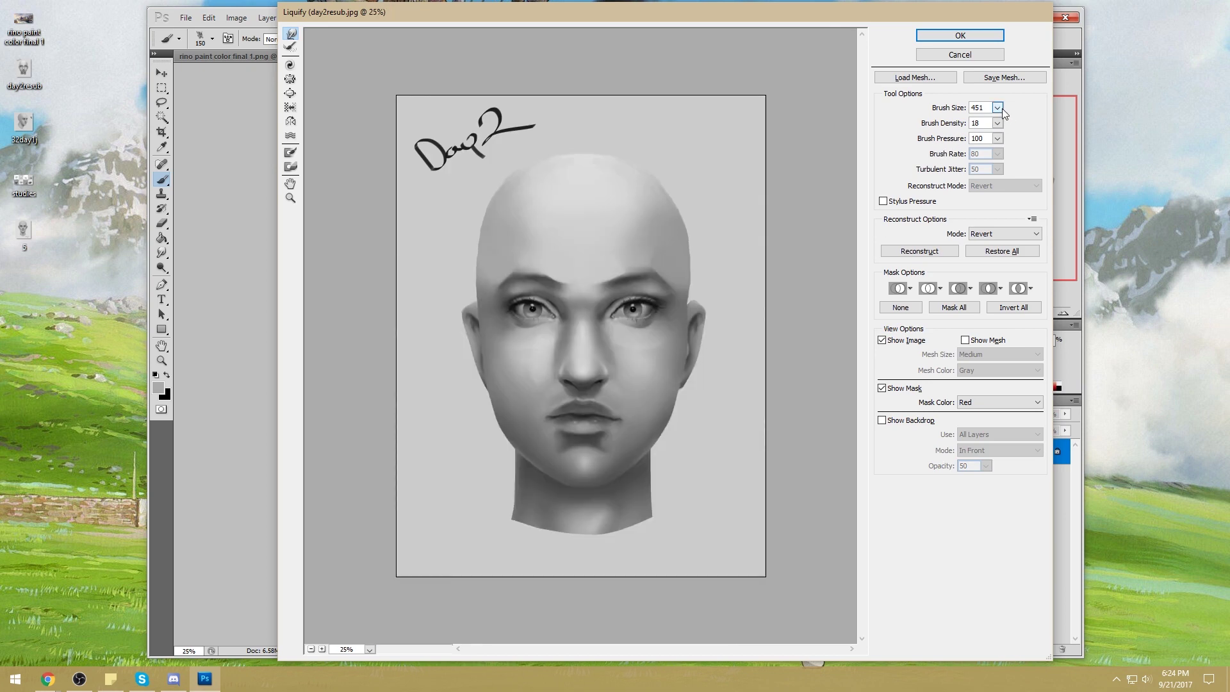
Step: At warp brush size 795, push the right cheek and ear inward and the lips rightward
left_click(997, 107)
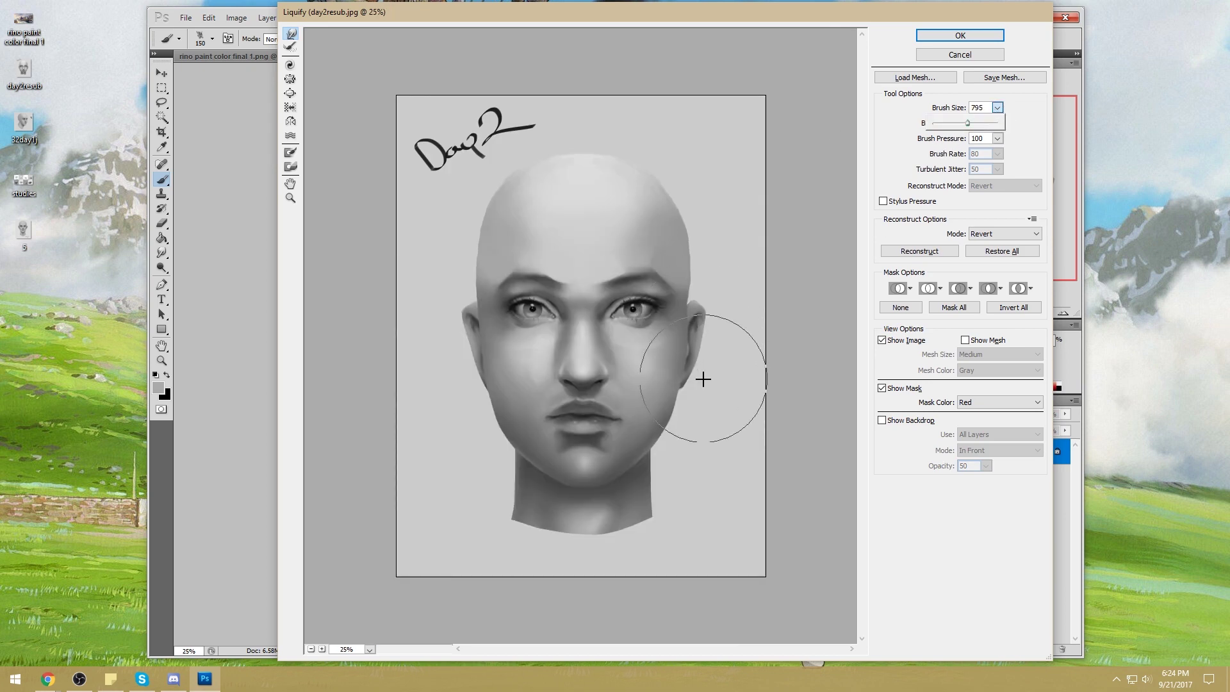
left_click(688, 346)
mouse_move(690, 356)
left_mouse_down()
mouse_move(689, 384)
mouse_move(678, 365)
left_mouse_up()
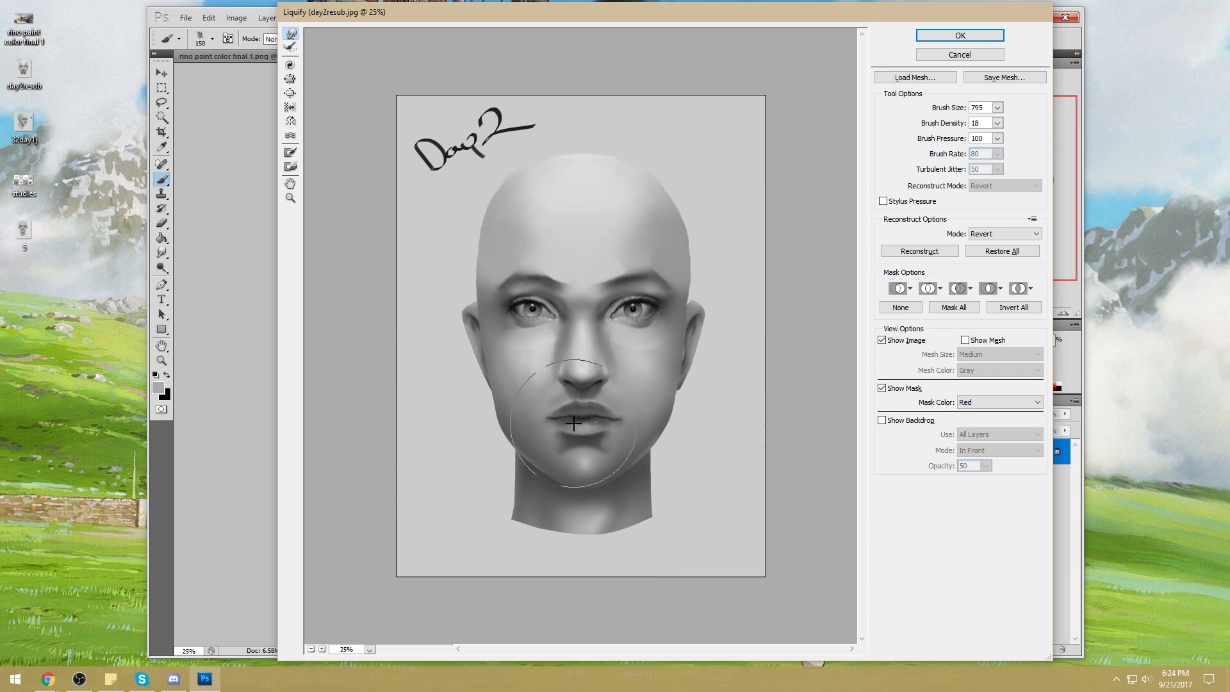
mouse_move(584, 415)
left_mouse_down()
mouse_move(665, 413)
mouse_move(536, 422)
mouse_move(563, 416)
left_mouse_up()
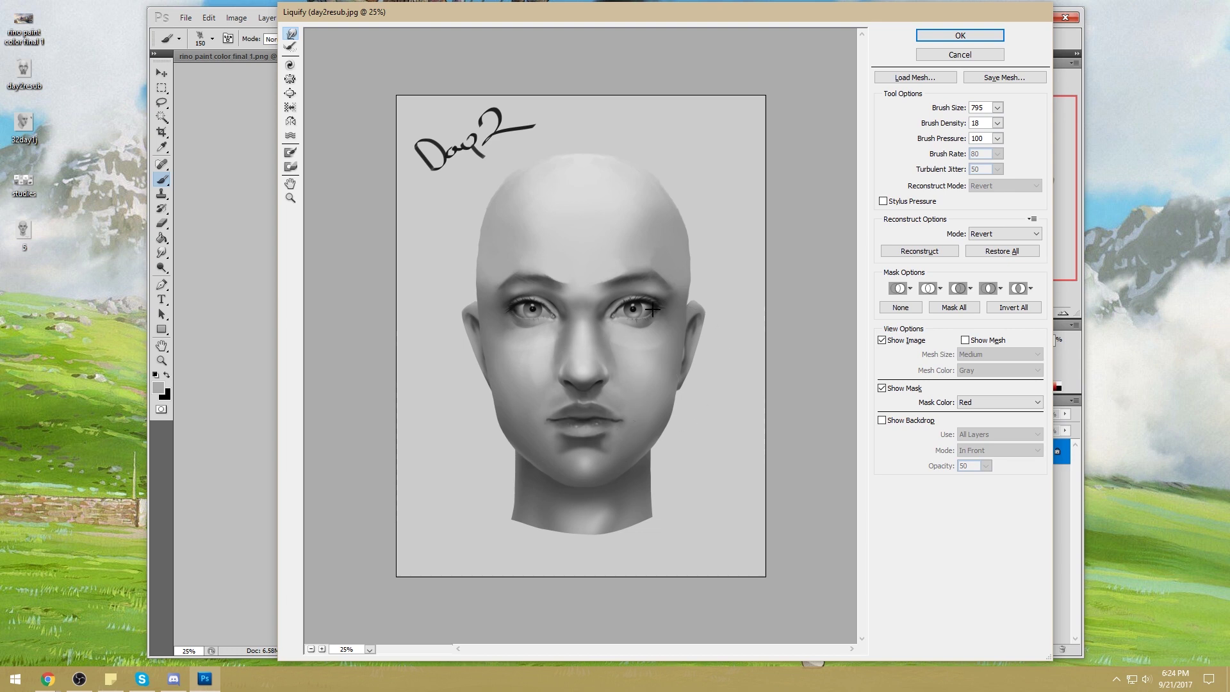
Step: Apply a pucker warp at brush size 661, then return to Forward Warp at size 960
left_click(291, 95)
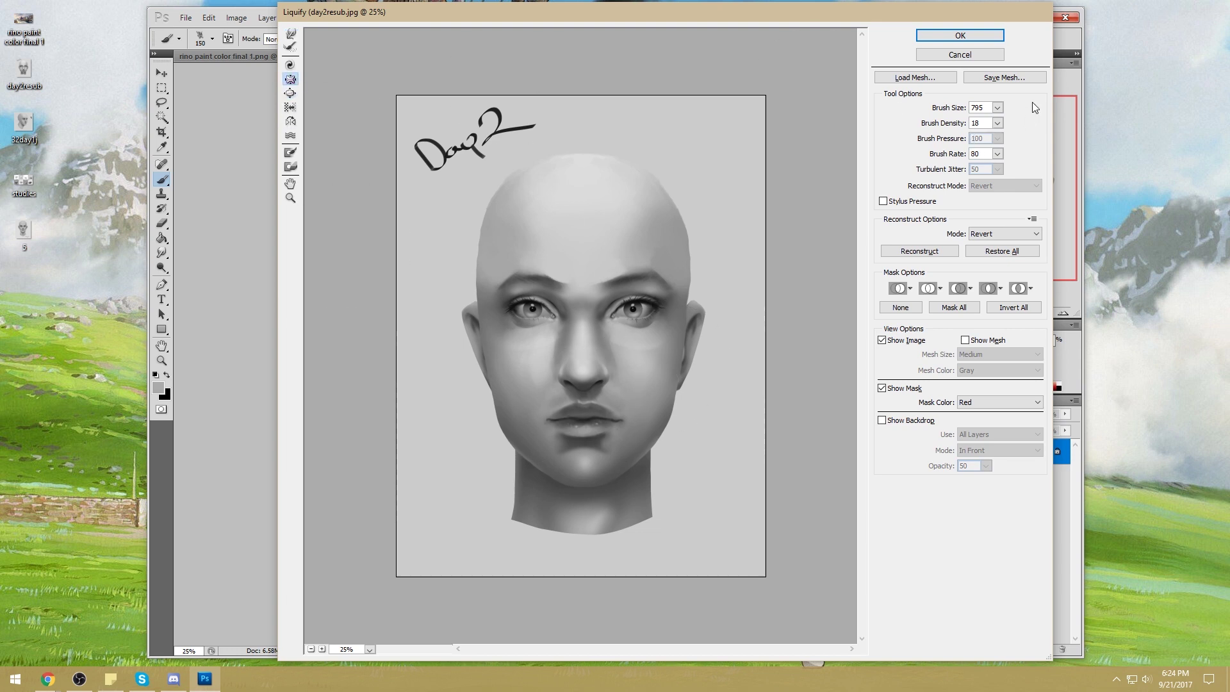
left_click(583, 397)
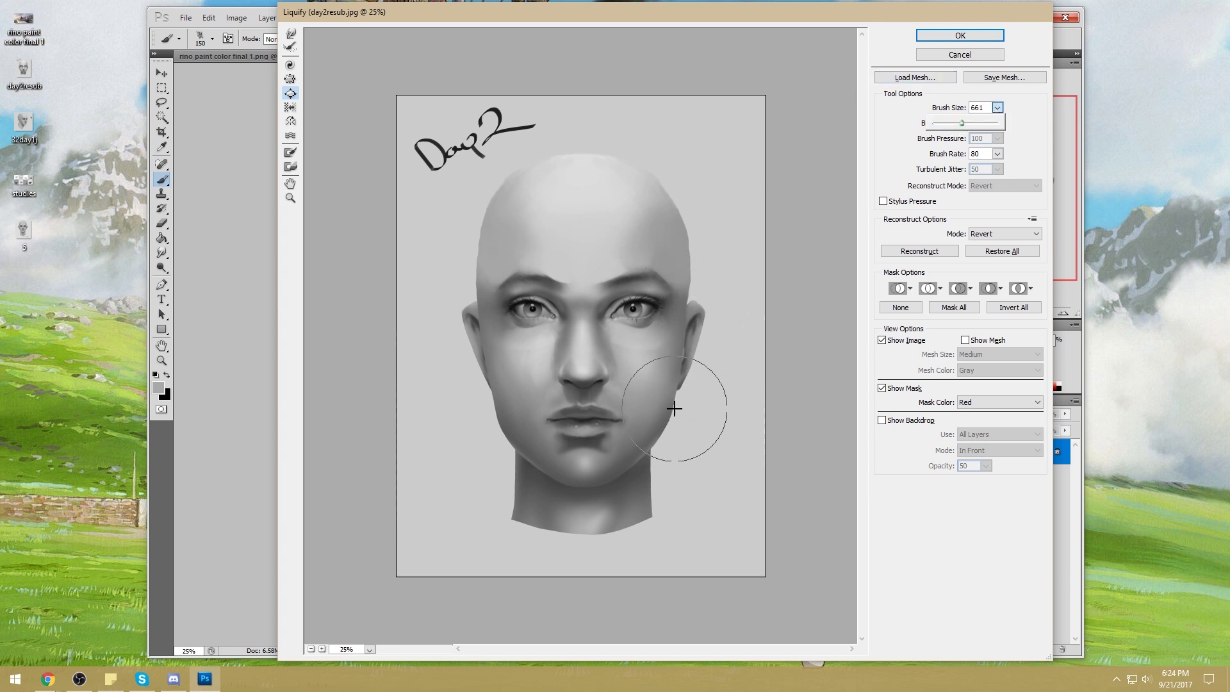
left_click(641, 413)
left_click(290, 34)
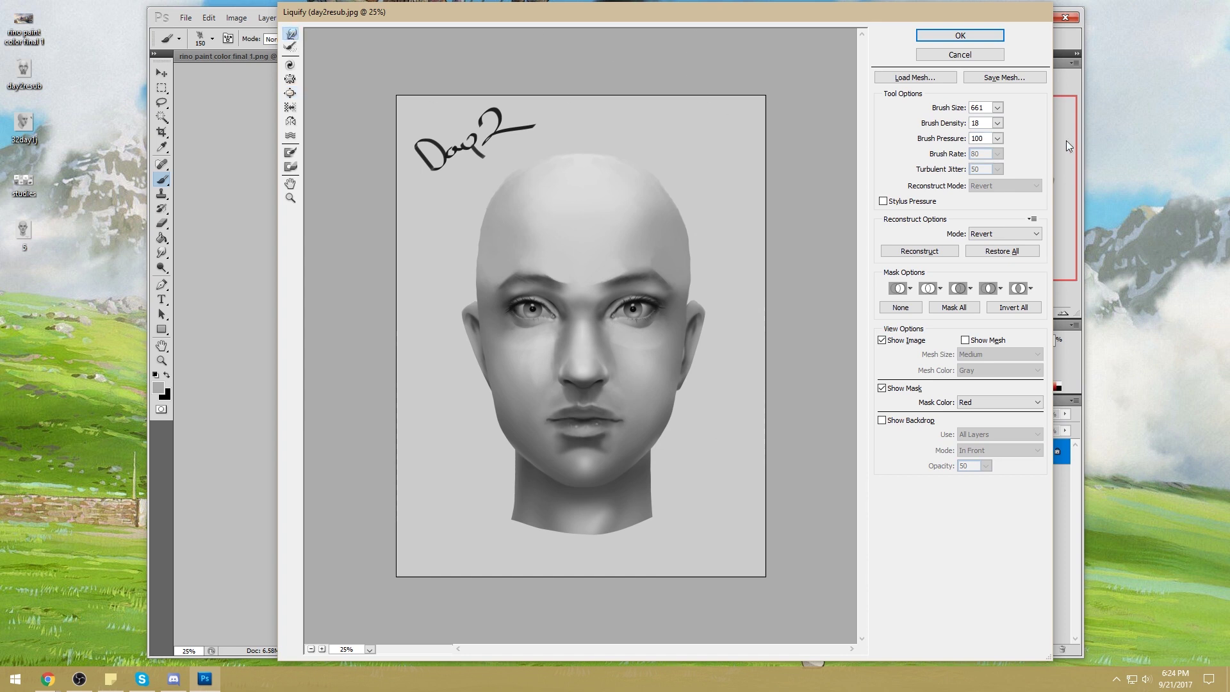
left_click(678, 425)
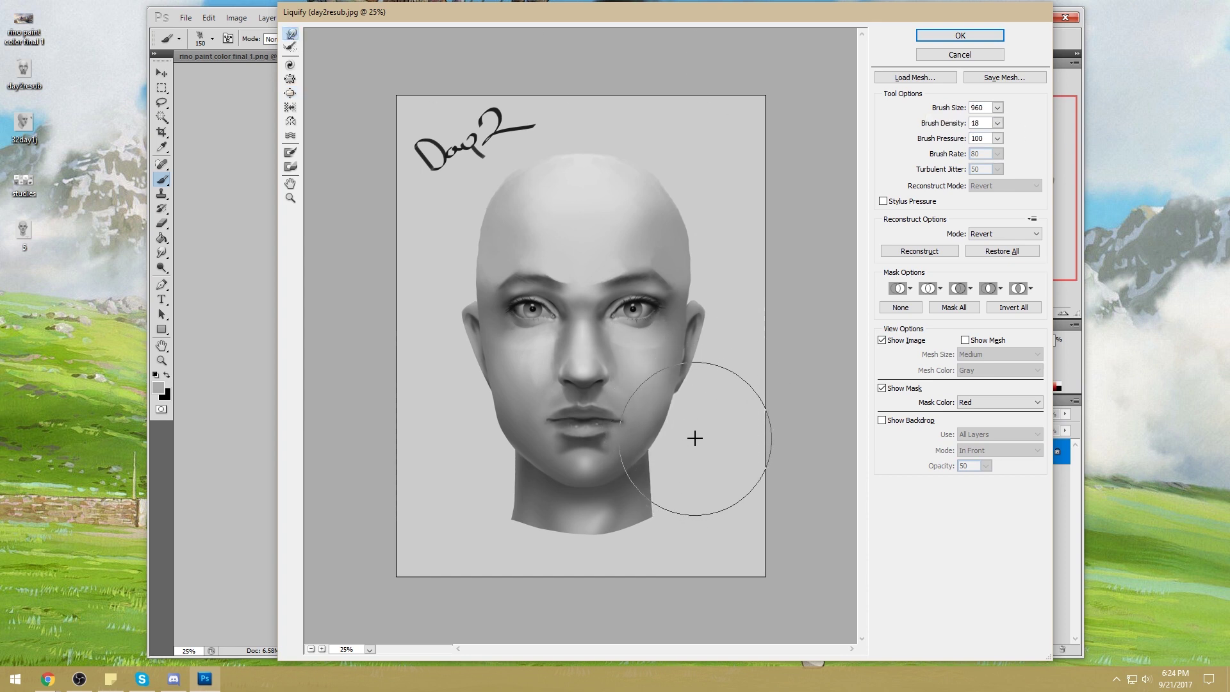
Step: Warp the left lip corner, the skull's upper contour and both edges of the neck
left_click_drag(480, 442, 474, 447)
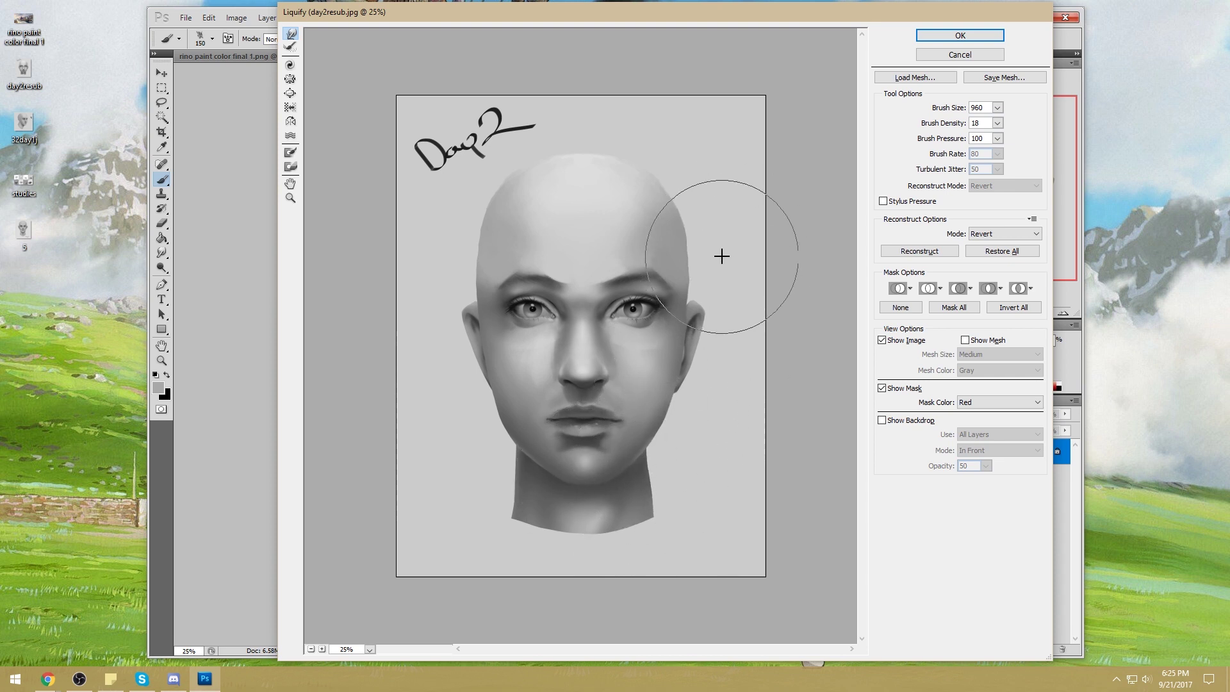
mouse_move(450, 266)
left_mouse_down()
mouse_move(444, 278)
mouse_move(454, 224)
left_mouse_up()
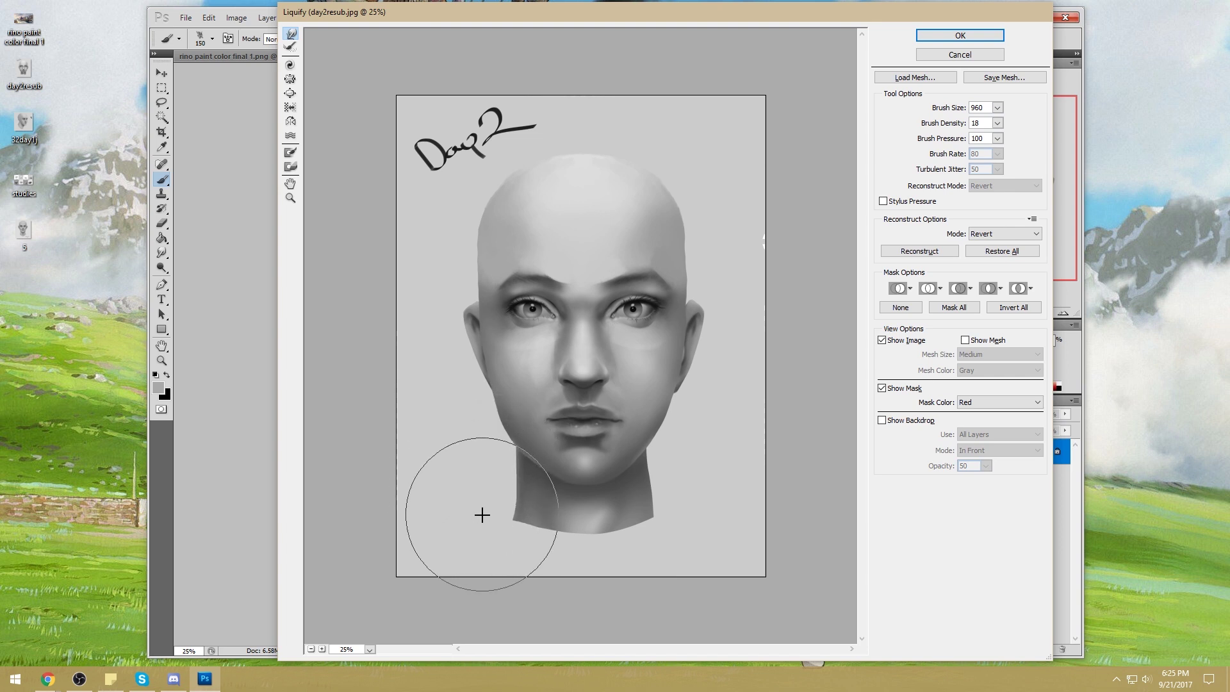
left_click_drag(494, 538, 474, 546)
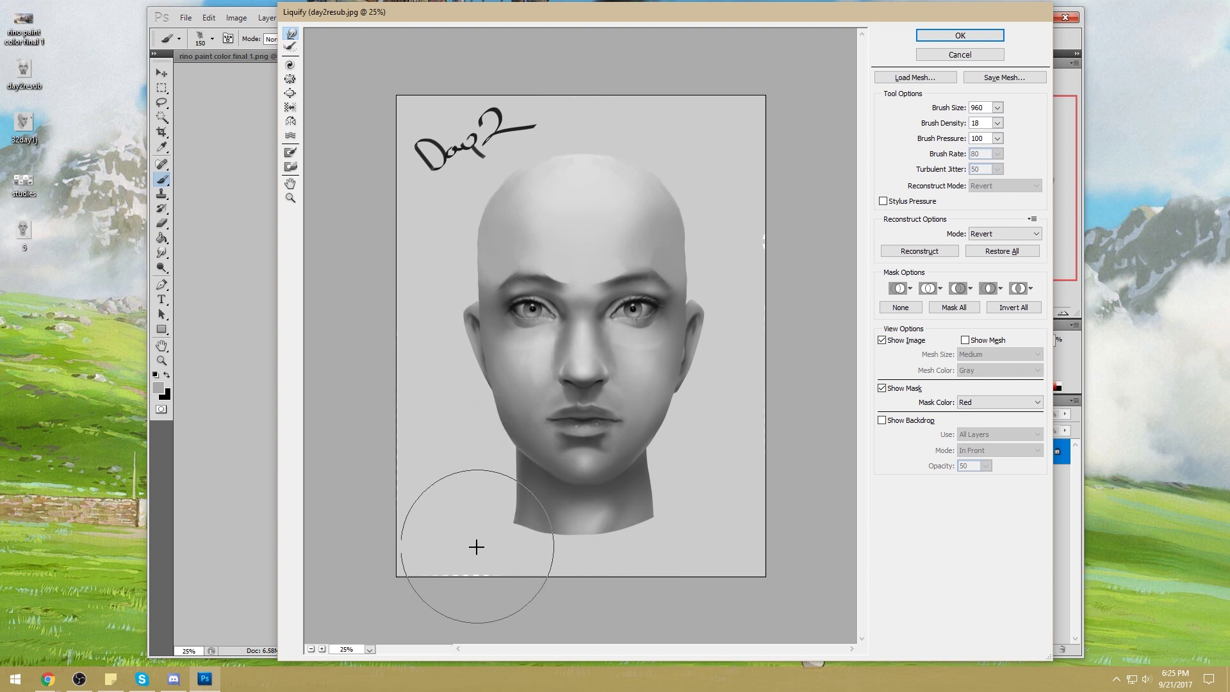
mouse_move(692, 493)
left_mouse_down()
mouse_move(662, 450)
mouse_move(689, 478)
mouse_move(678, 464)
left_mouse_up()
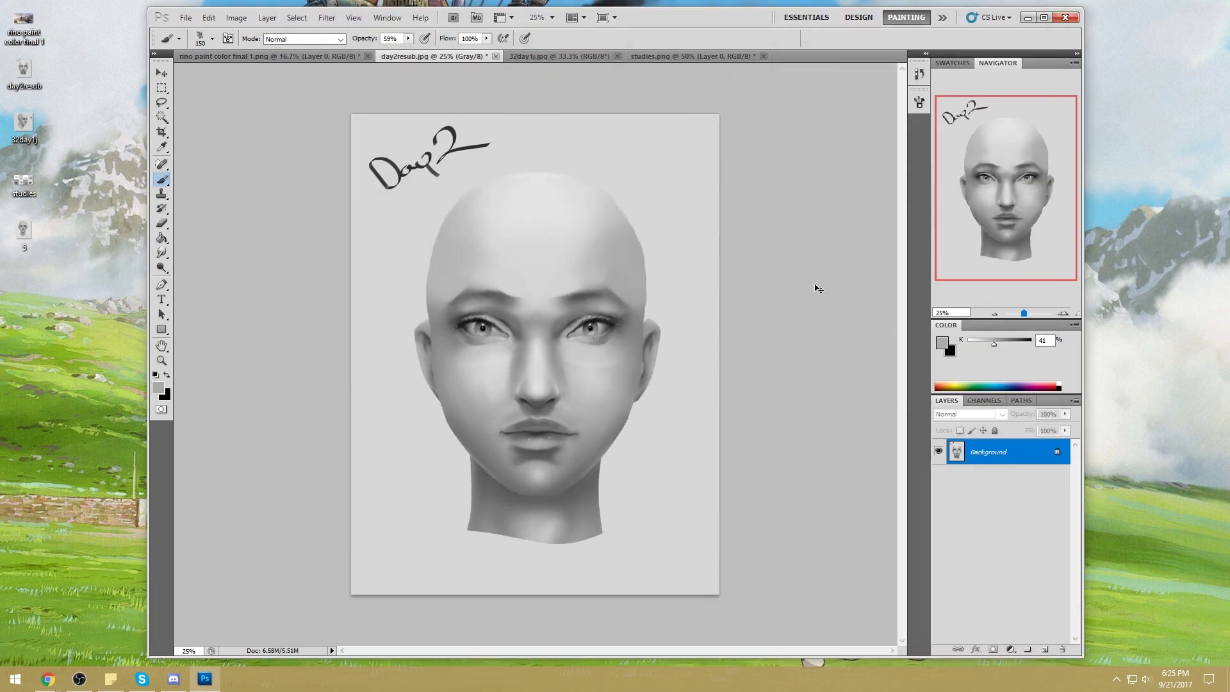
Step: Paint sampled light grey over the neck's lower-left edge at full opacity, then choose a 100 px brush
key("ctrl+z")
key("ctrl+z")
key("ctrl+z")
key("ctrl+z")
key("ctrl+z")
left_click(713, 240, "alt")
key("0")
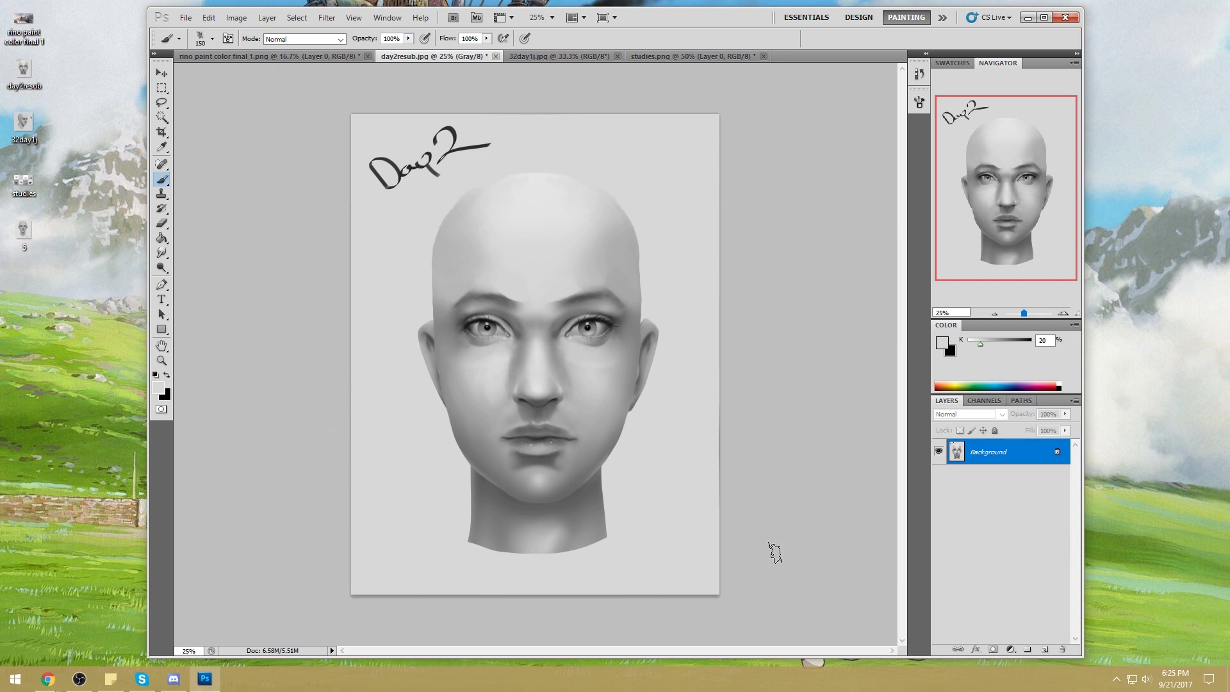
left_click_drag(454, 522, 541, 546)
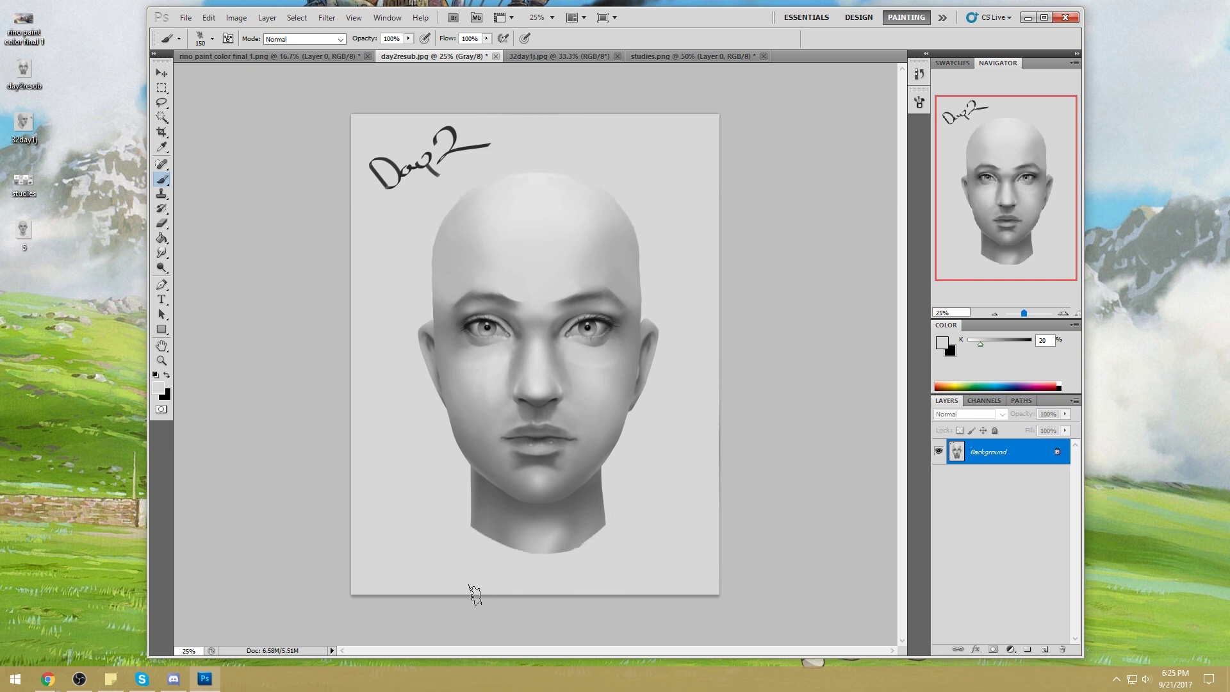
right_click(567, 320)
left_click(736, 381)
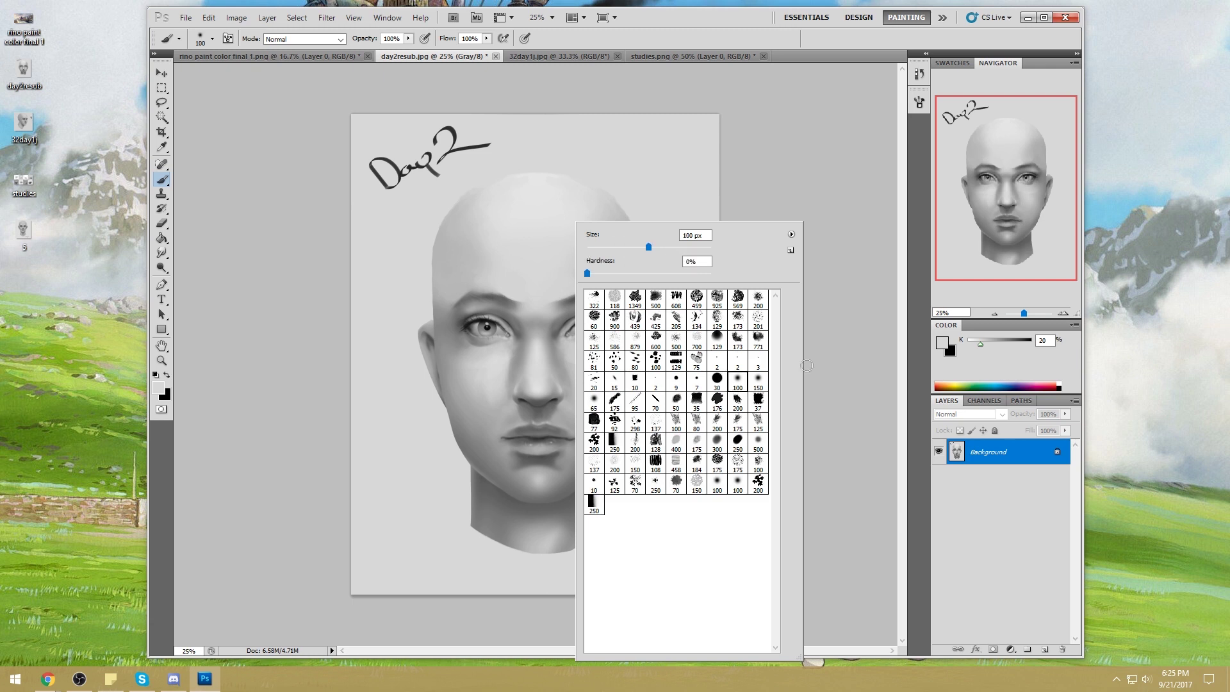
Step: Confirm the brush preset, enlarge it slightly and set its blend mode to Lighten
key("Return")
key("bracketright")
key("bracketright")
key("bracketright")
key("bracketright")
key("bracketright")
key("bracketright")
key("bracketright")
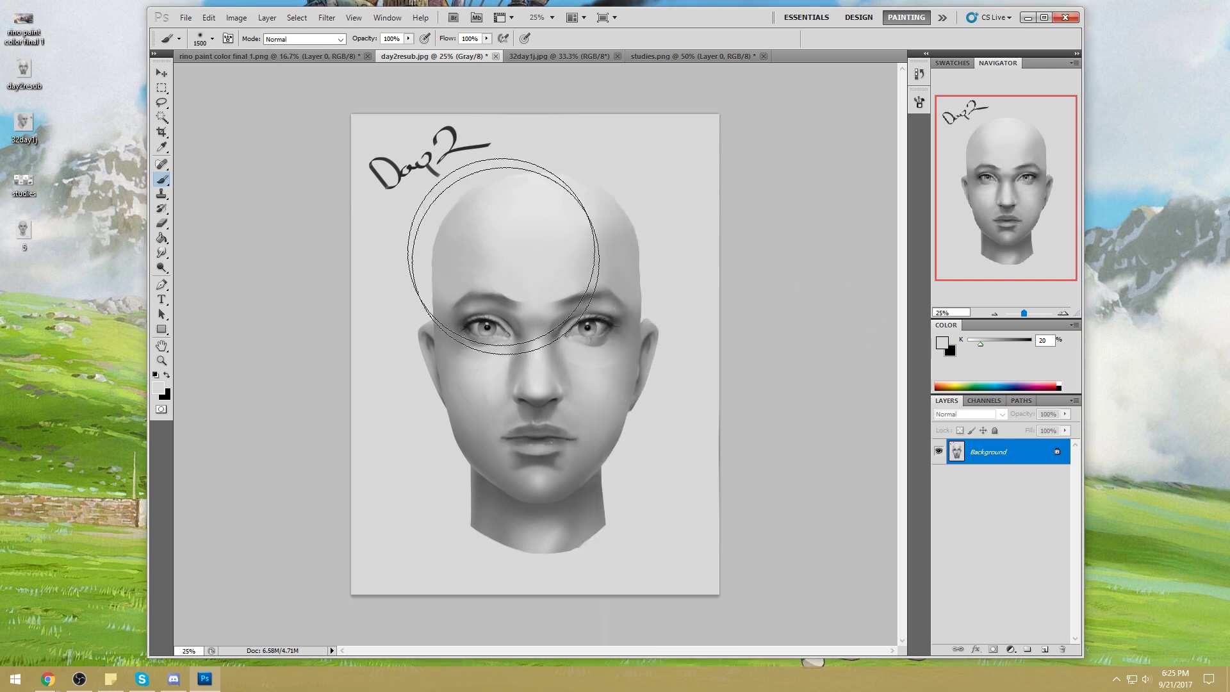
left_click(320, 39)
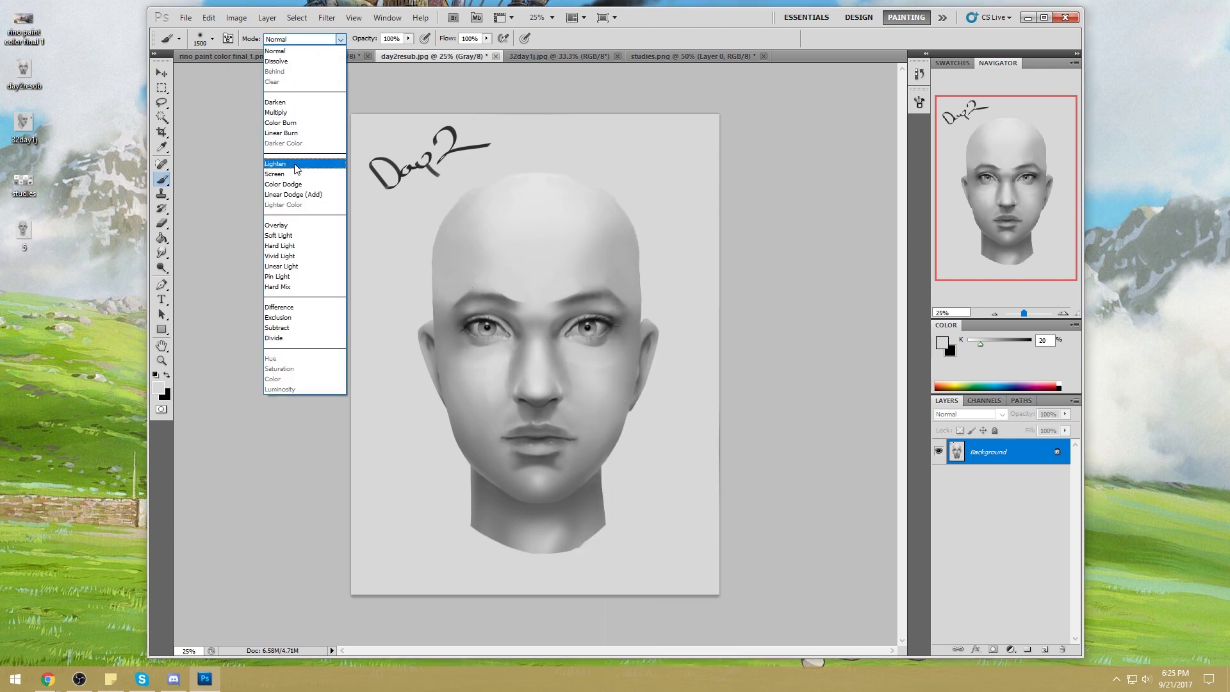
left_click(275, 164)
Step: Sample greys from the cheek, nose and between the eyes with the brush at 800
left_click(589, 375, "alt")
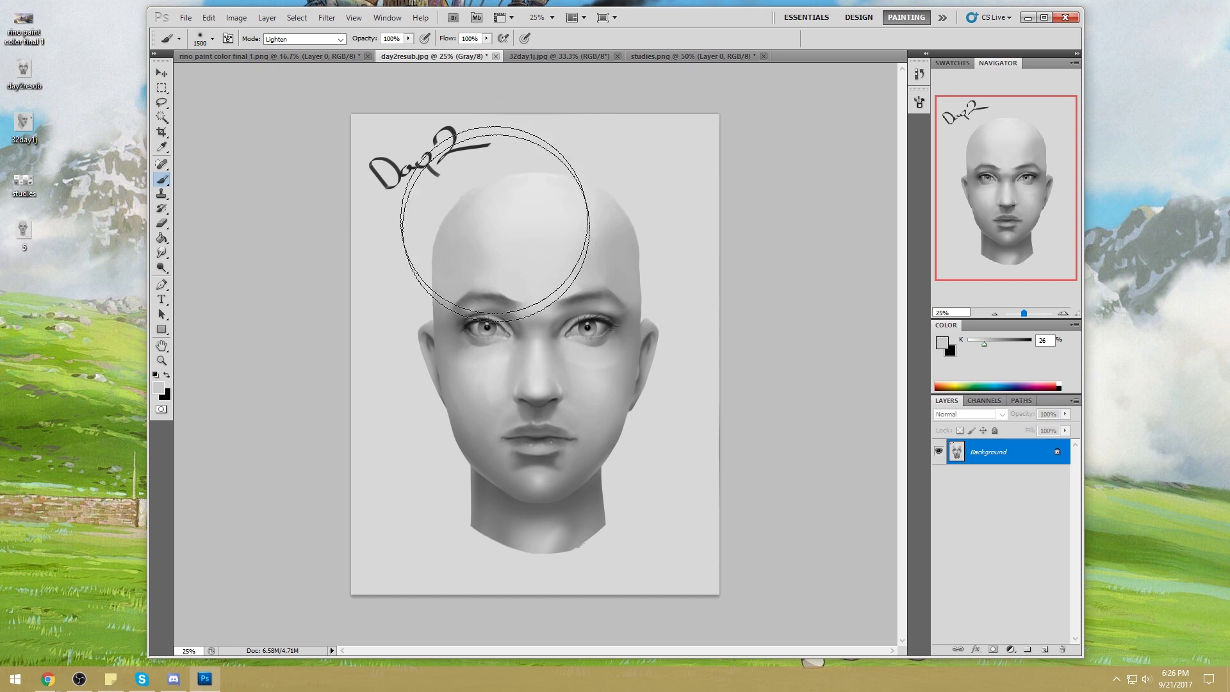
left_click(582, 397, "alt")
key("bracketleft")
key("bracketleft")
key("bracketleft")
key("bracketleft")
key("bracketleft")
key("bracketleft")
key("bracketleft")
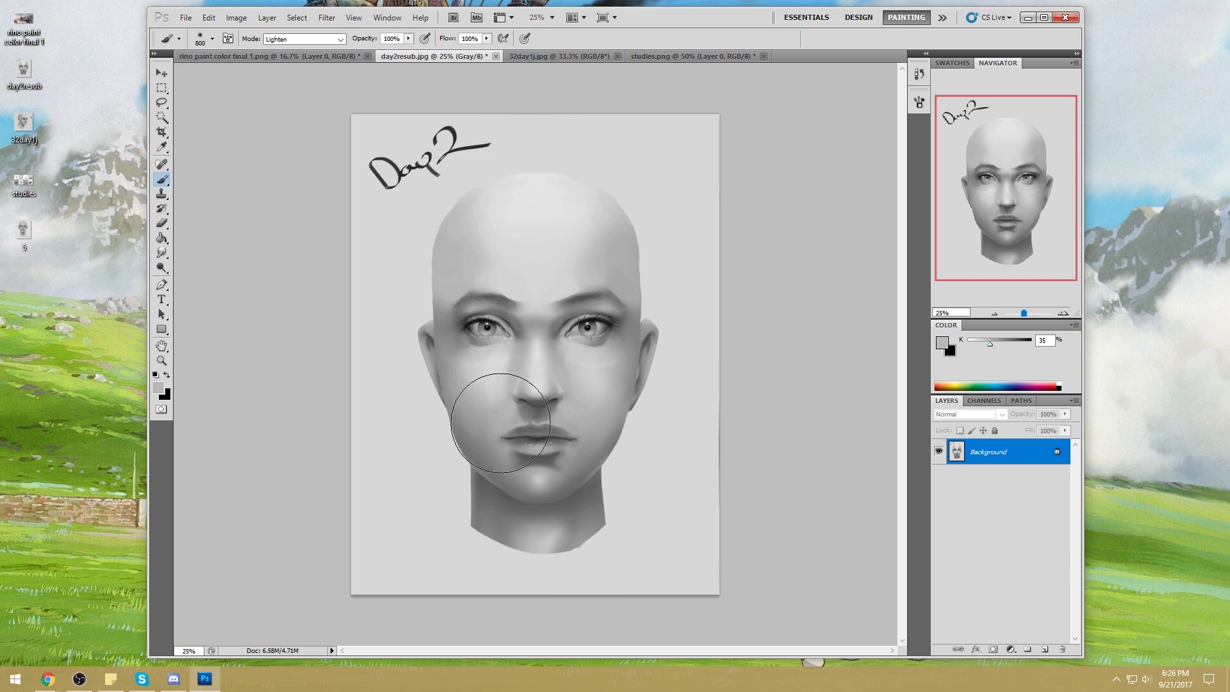
key("bracketright")
key("bracketright")
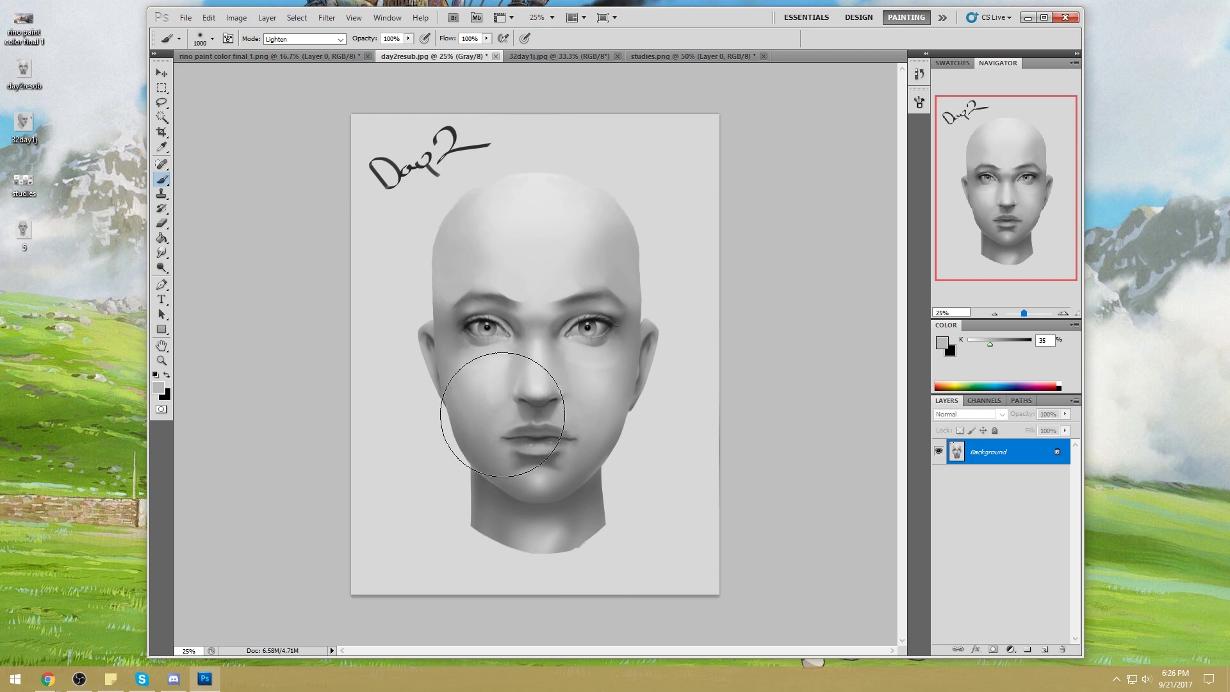
key("bracketleft")
key("bracketleft")
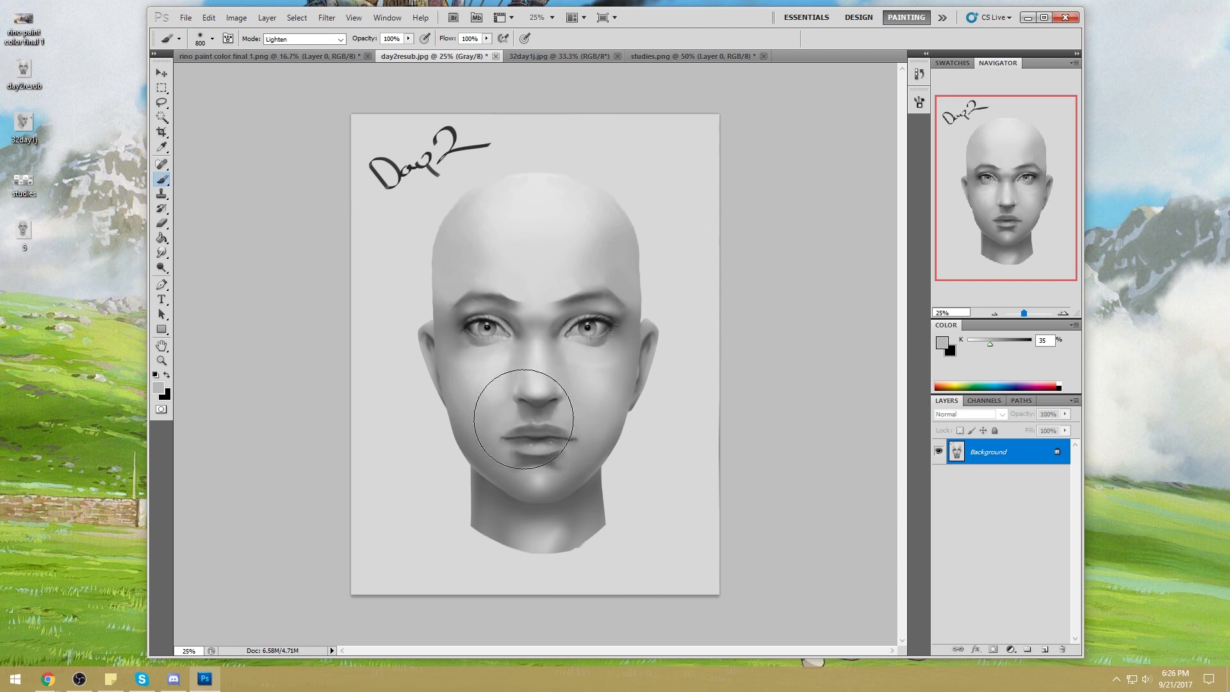
left_click(553, 400, "alt")
left_click(497, 373, "alt")
left_click(537, 325, "alt")
Step: Smudge the mid-face skin, then try a size-1000 Lighten stroke on the right cheek and undo it
left_click(555, 290, "alt")
left_click_drag(161, 252, 192, 283)
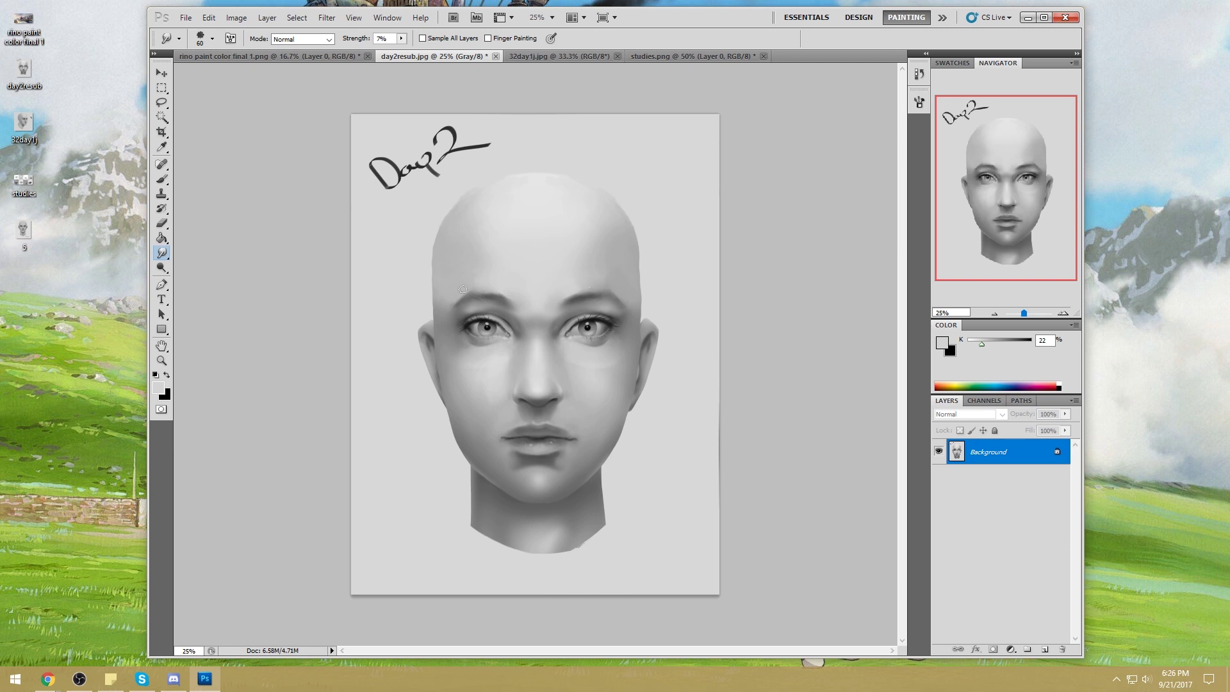
key("b")
left_click(627, 288, "alt")
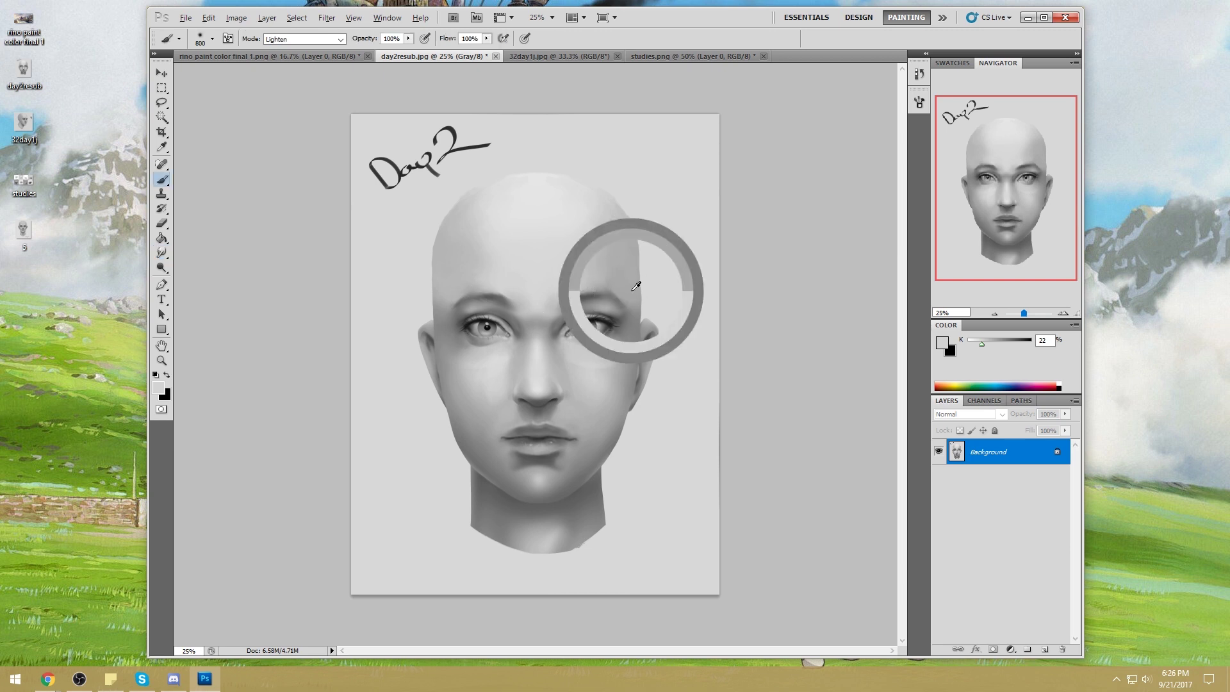
key("bracketright")
key("bracketright")
key("bracketright")
key("bracketright")
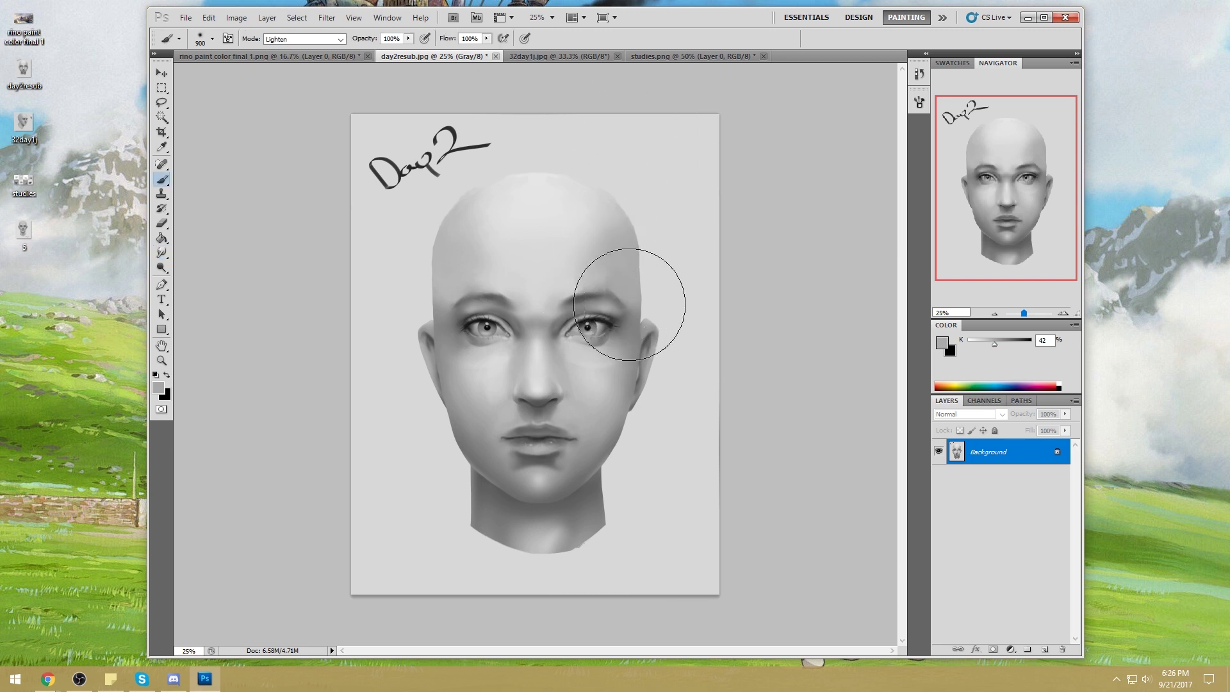
left_click(309, 40)
left_click_drag(636, 385, 631, 340)
key("ctrl+z")
Step: Sample skin greys around both eyes, beside the nose, the left cheek and the lips
left_click(451, 293, "alt")
left_click(451, 299, "alt")
left_click(438, 295)
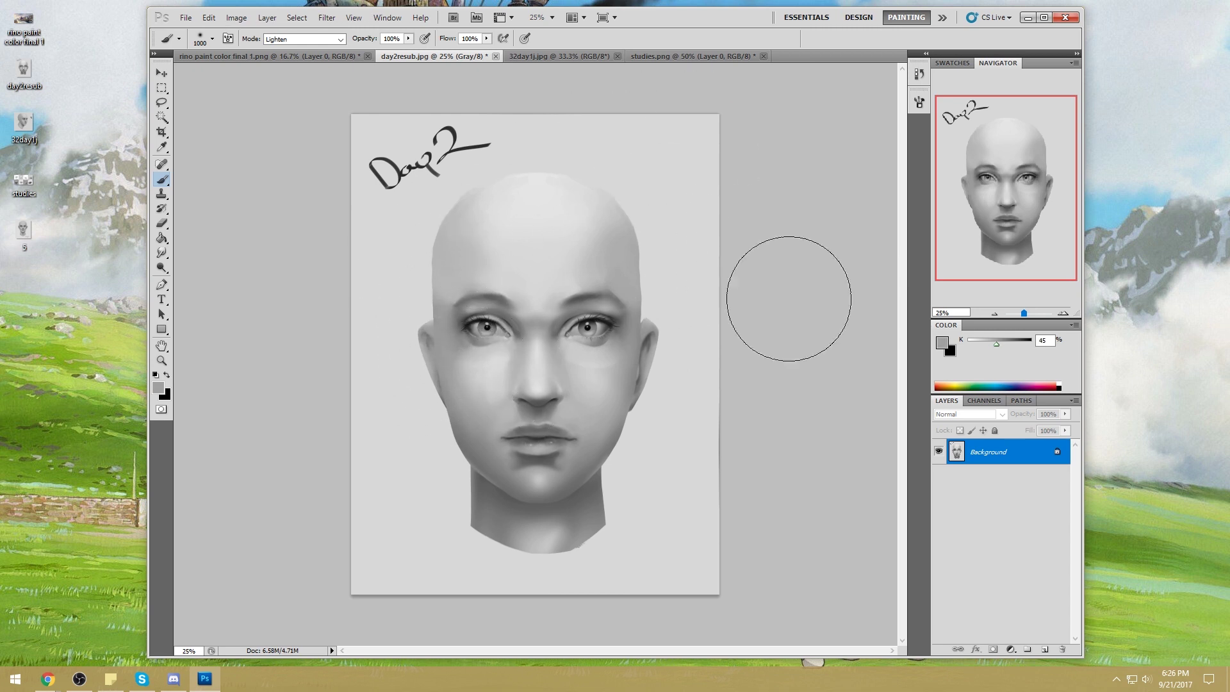
key("ctrl+z")
left_click(469, 343, "alt")
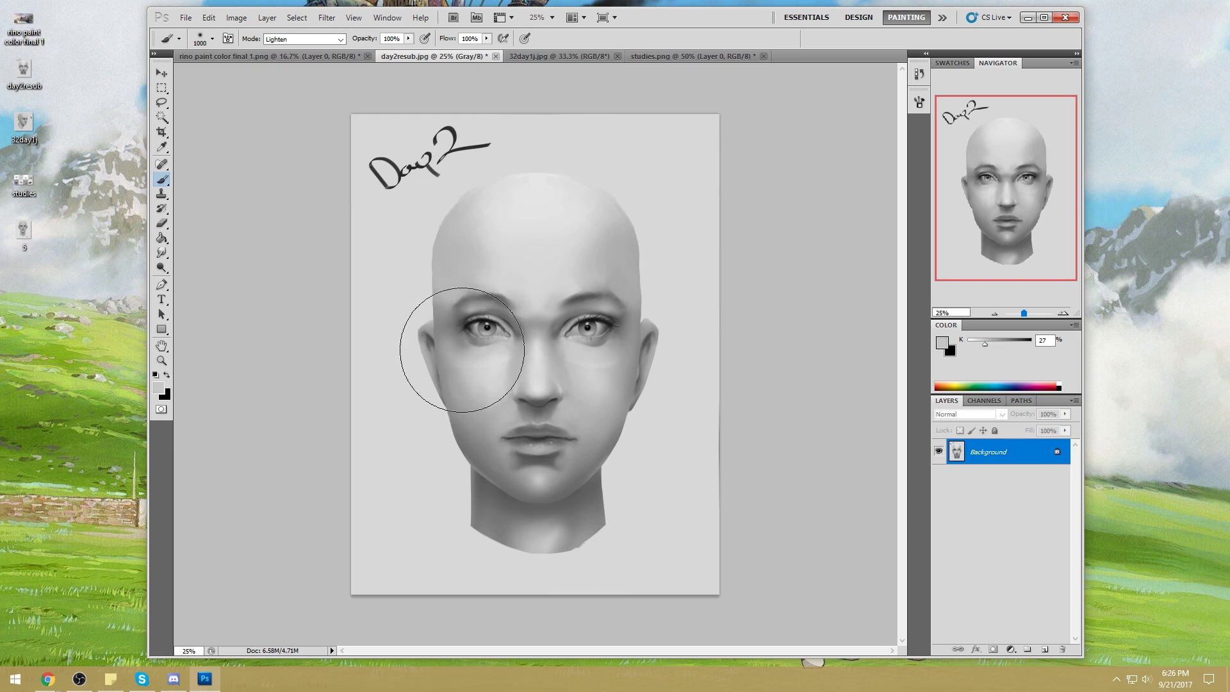
left_click(480, 360, "alt")
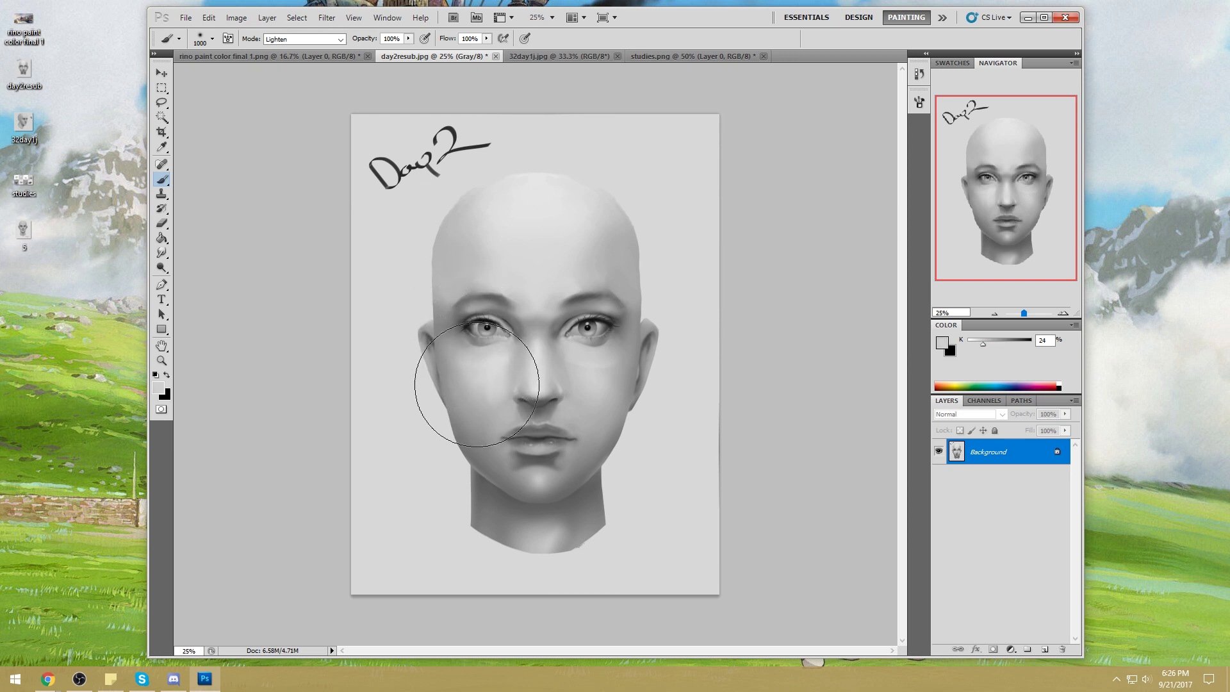
left_click(585, 343, "alt")
left_click(603, 357, "alt")
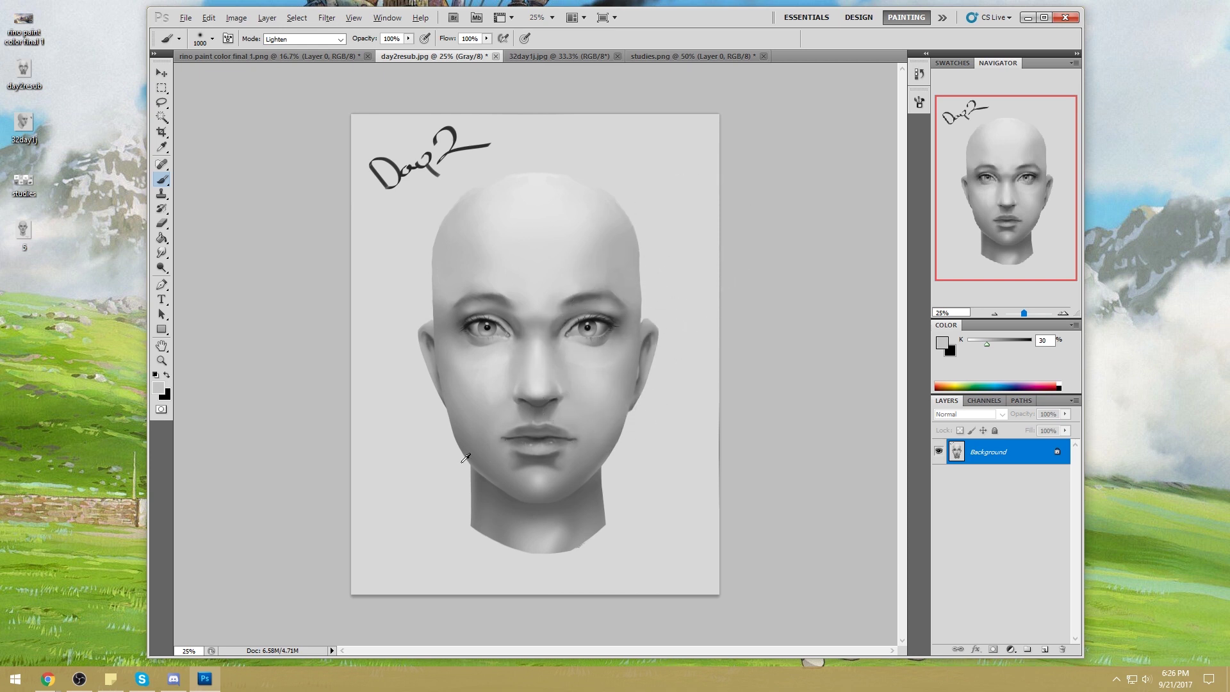
left_click(501, 374, "alt")
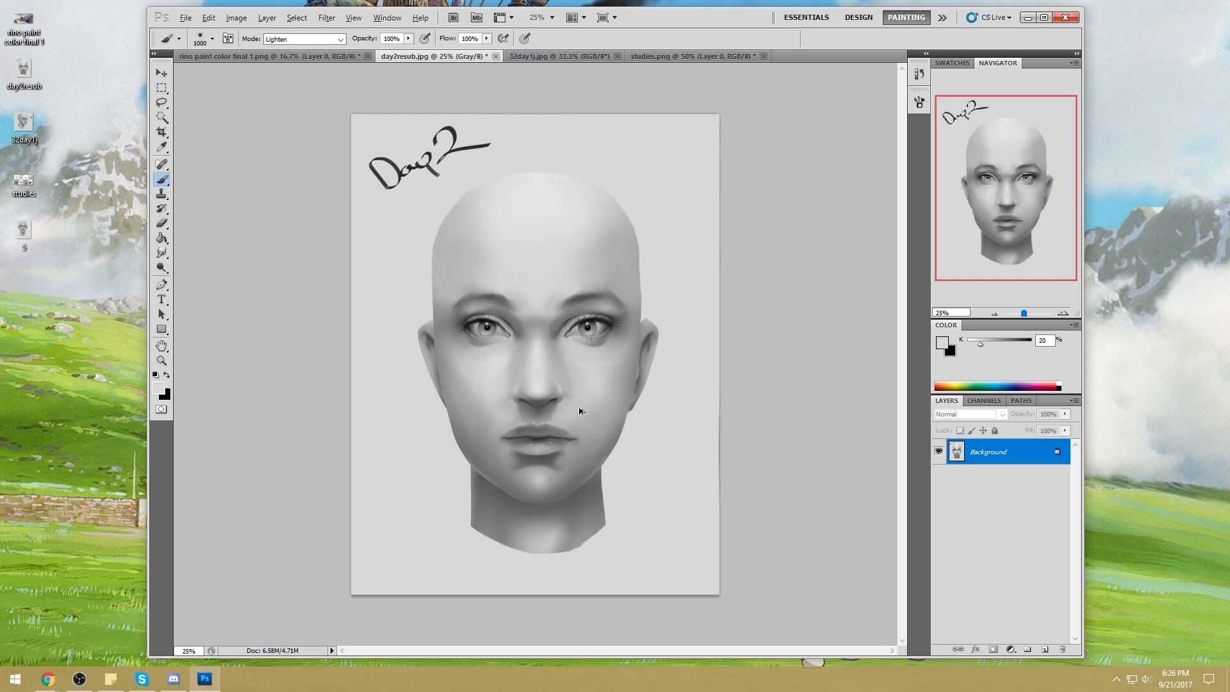
left_click(577, 439, "alt")
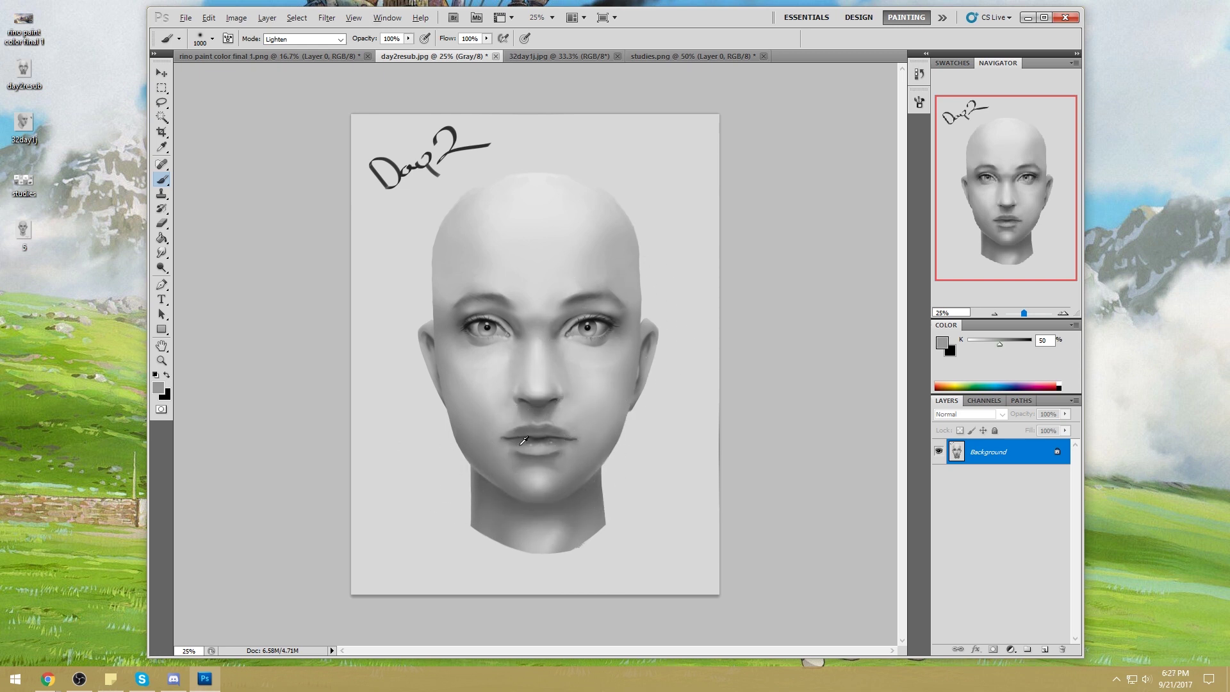
left_click(305, 39)
Step: Return the brush to Normal mode and sample darker greys near the lips and eyes
left_click(310, 52)
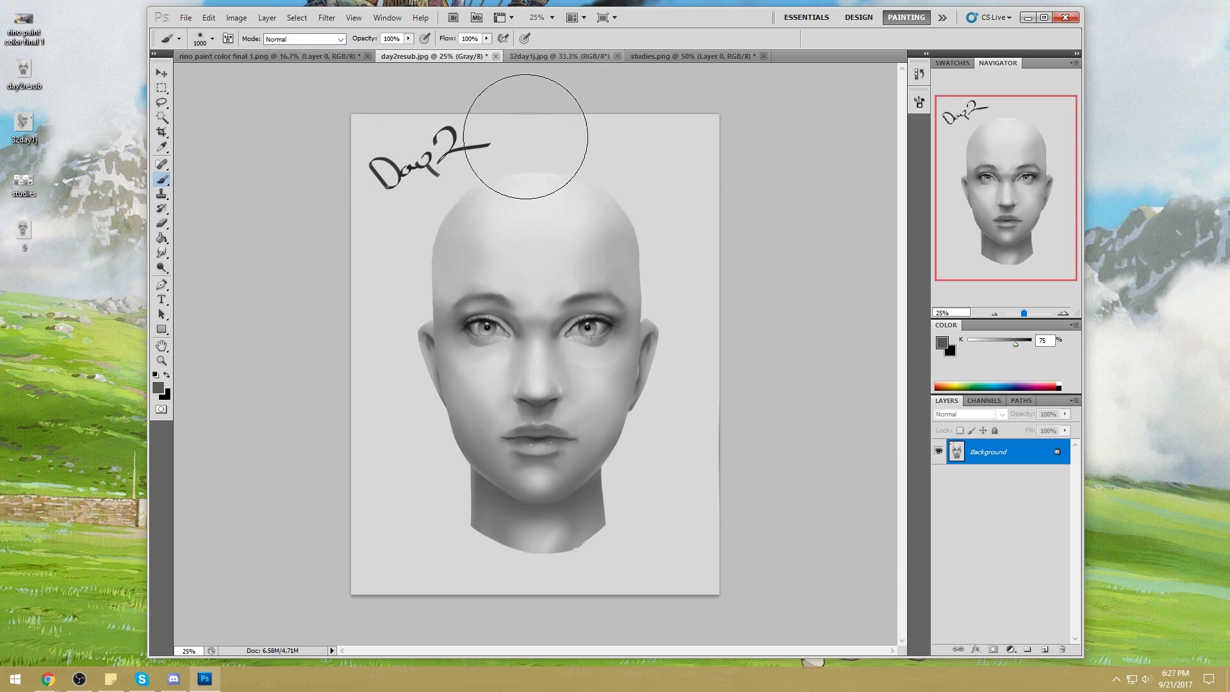
left_click(543, 435, "alt")
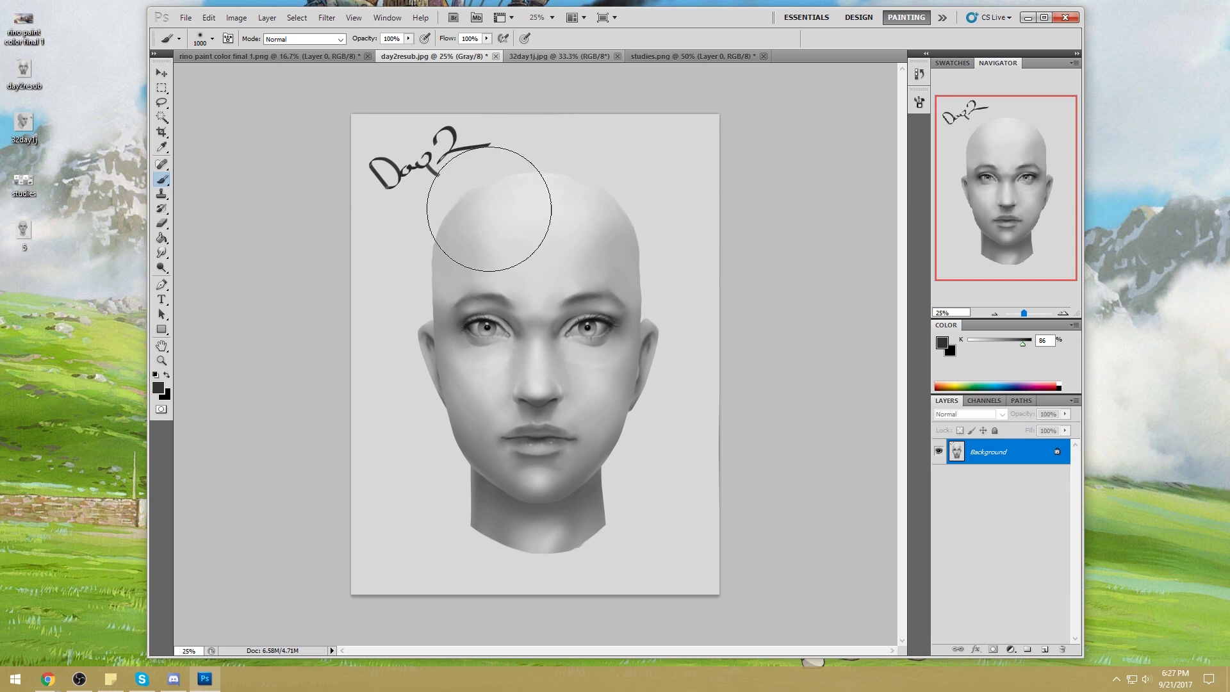
left_click(547, 321, "alt")
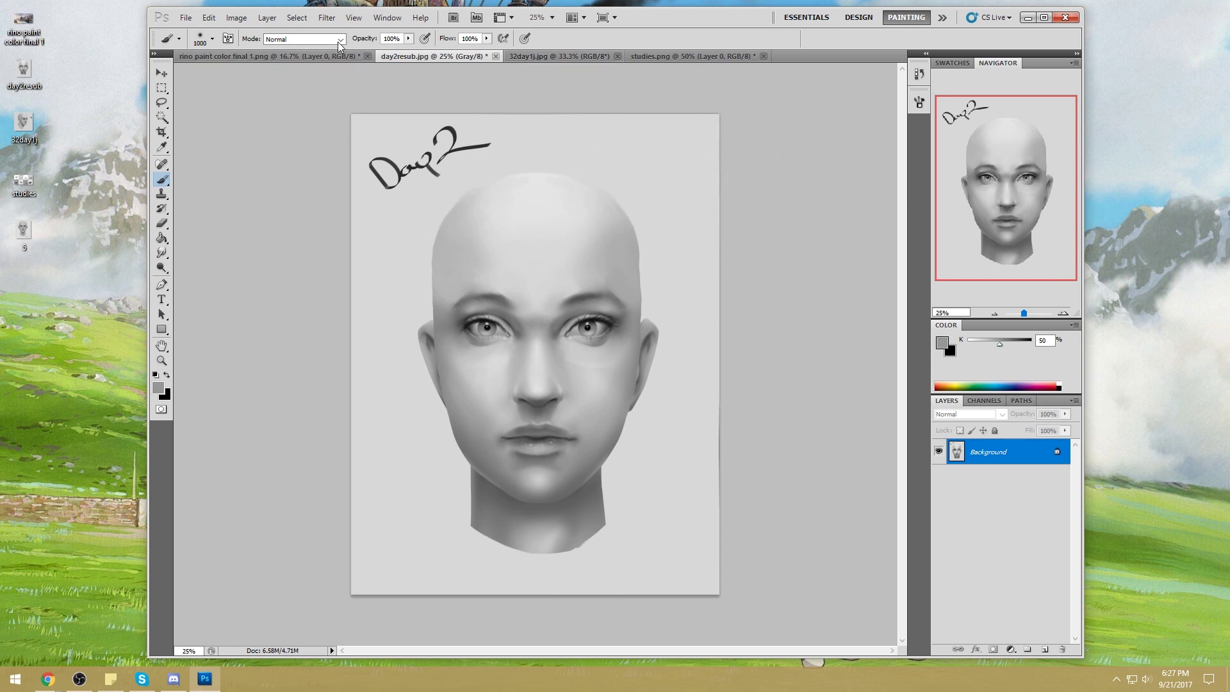
Step: Set the brush to Darken and sample brow greys to deepen the brow shading
left_click(304, 39)
left_click(285, 106)
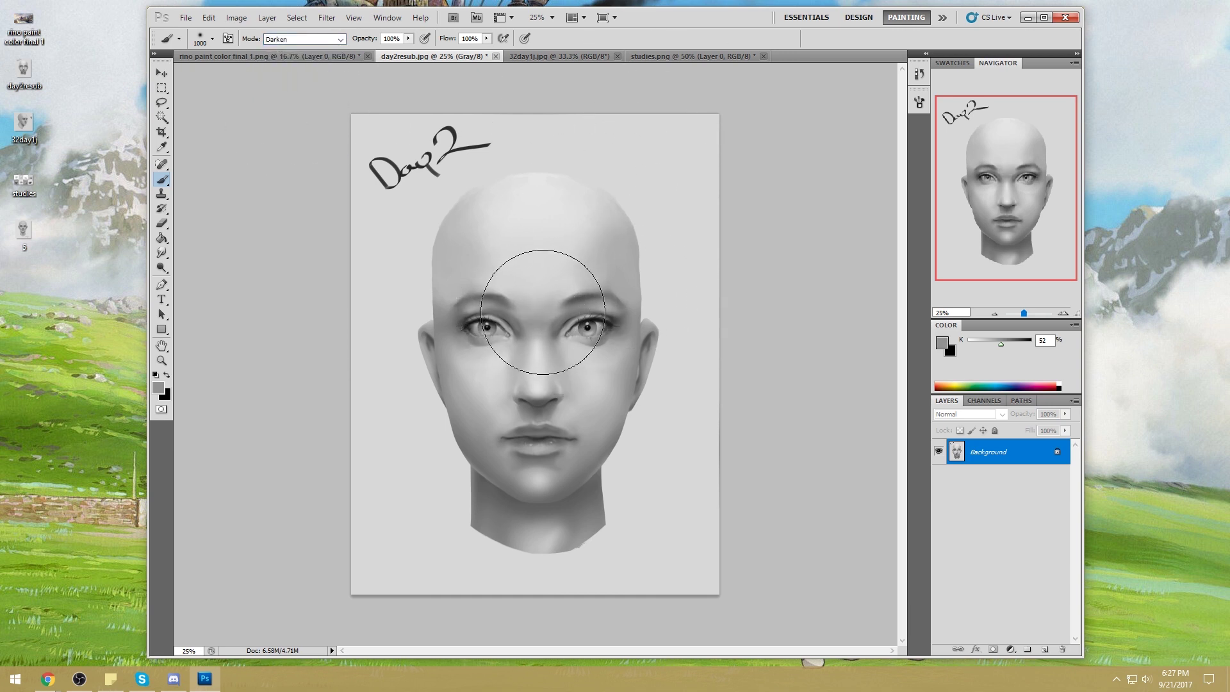
left_click(548, 310, "alt")
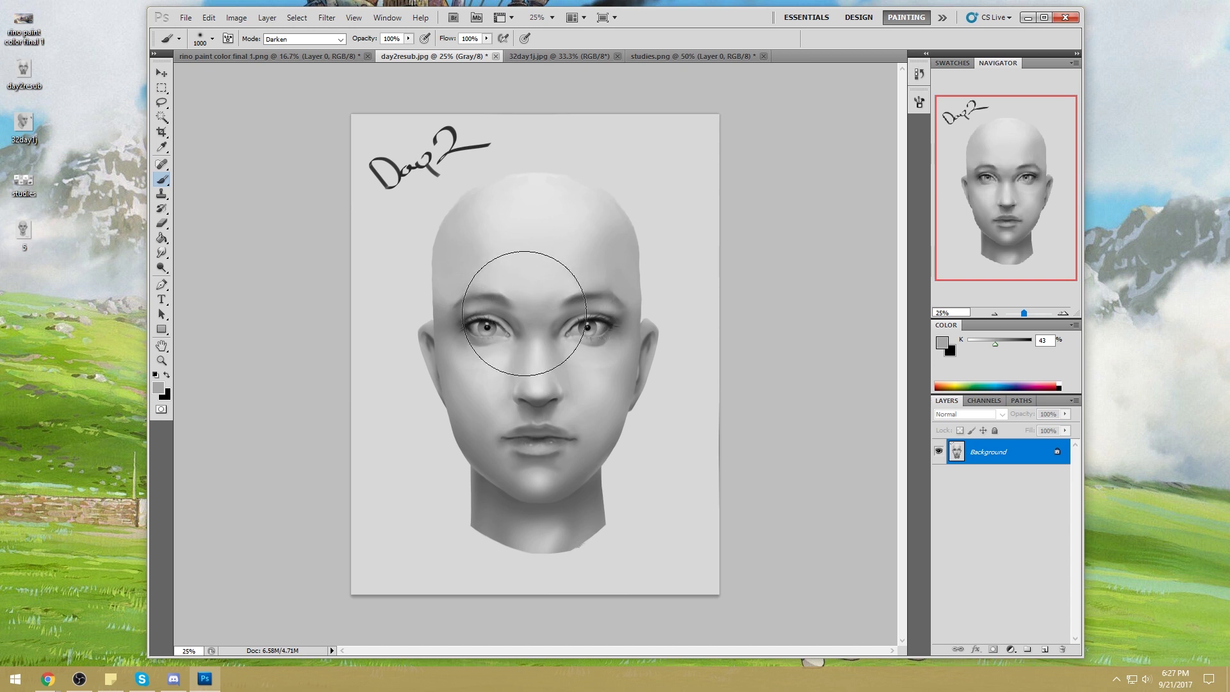
left_click(551, 314, "alt")
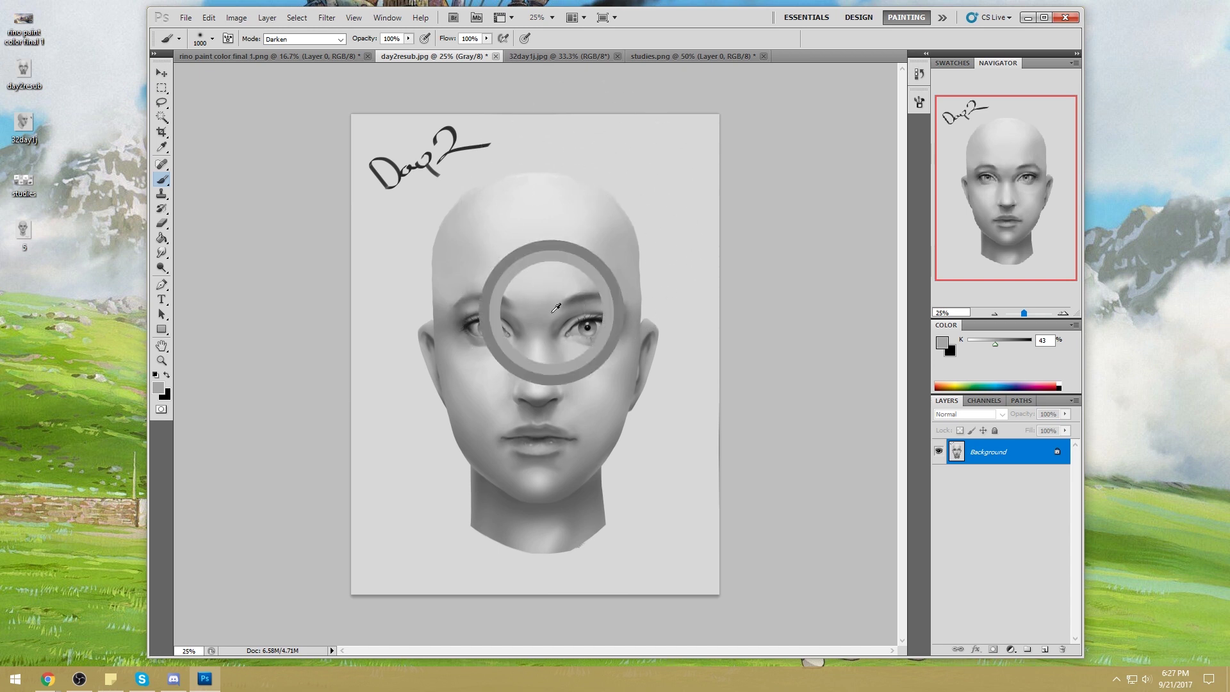
left_click(552, 316, "alt")
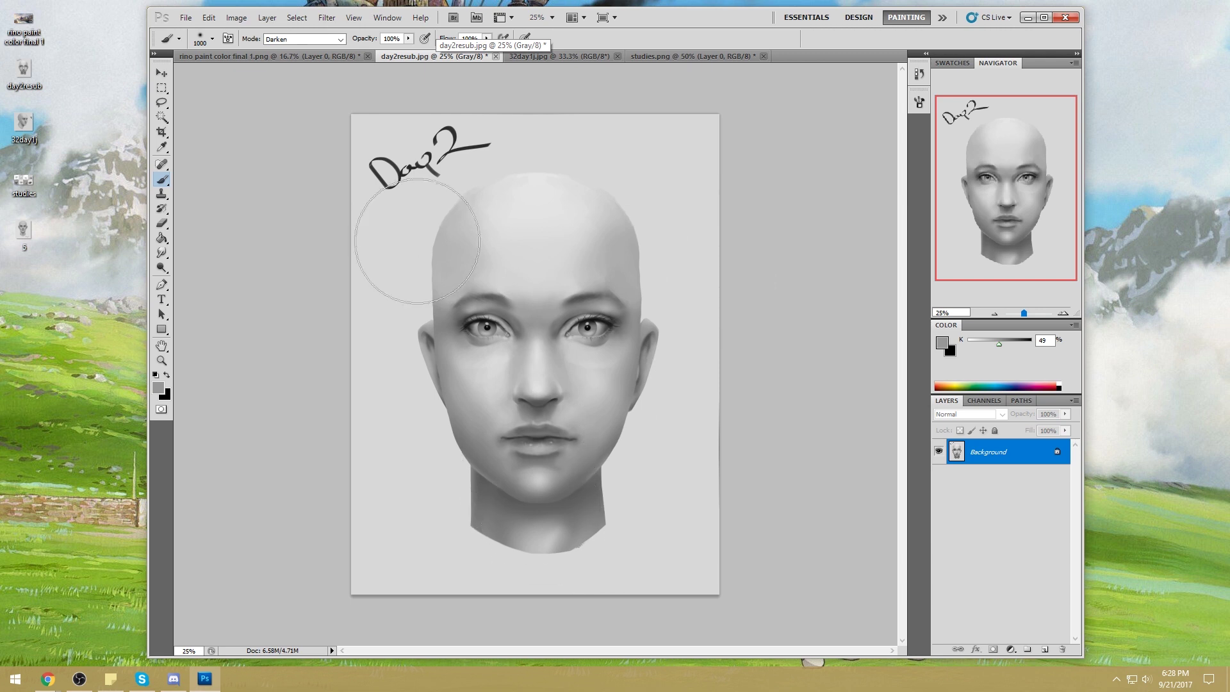
left_click(301, 39)
Step: In Lighten mode, sample light forehead greys and lighten the crown and under-eye shading
left_click(314, 164)
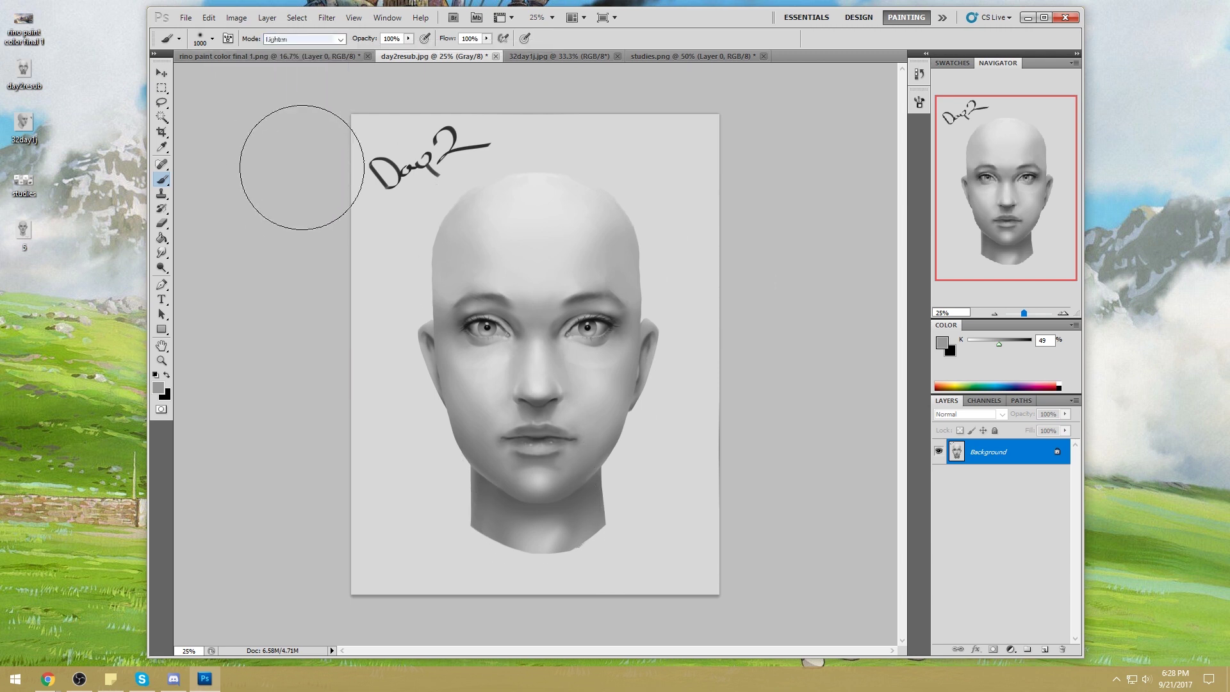
left_click(559, 282, "alt")
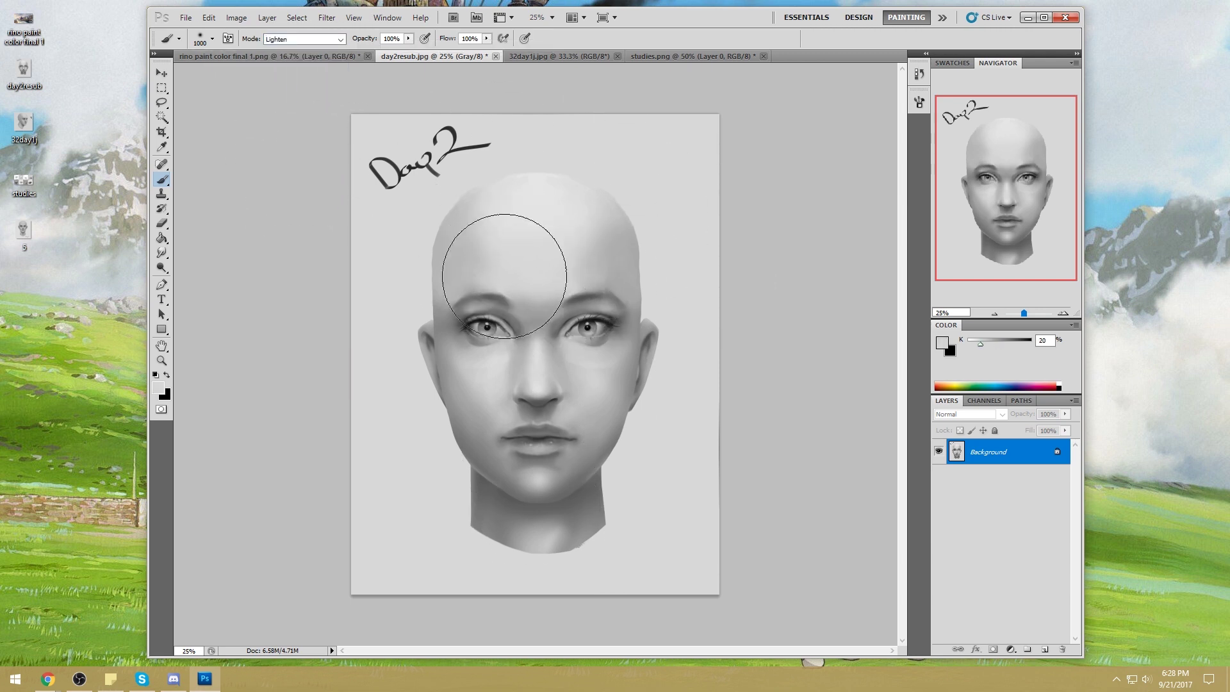
mouse_move(561, 274)
left_mouse_down()
mouse_move(562, 142)
mouse_move(528, 264)
mouse_move(480, 233)
left_mouse_up()
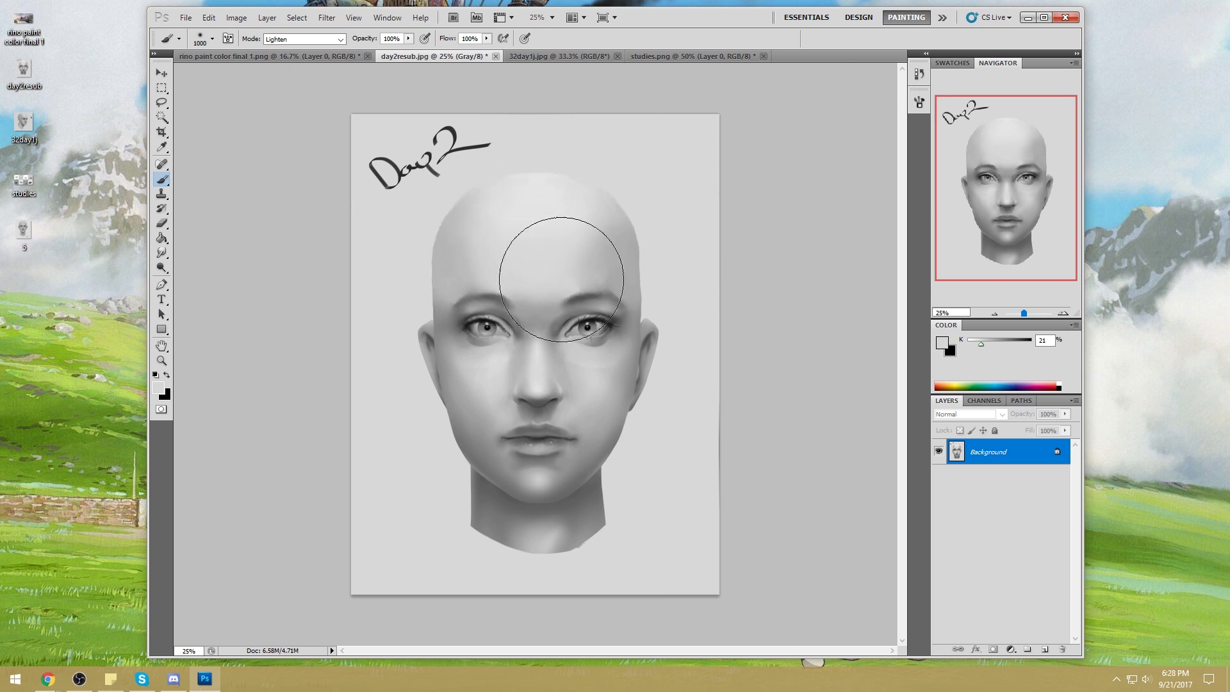
left_click(492, 256, "alt")
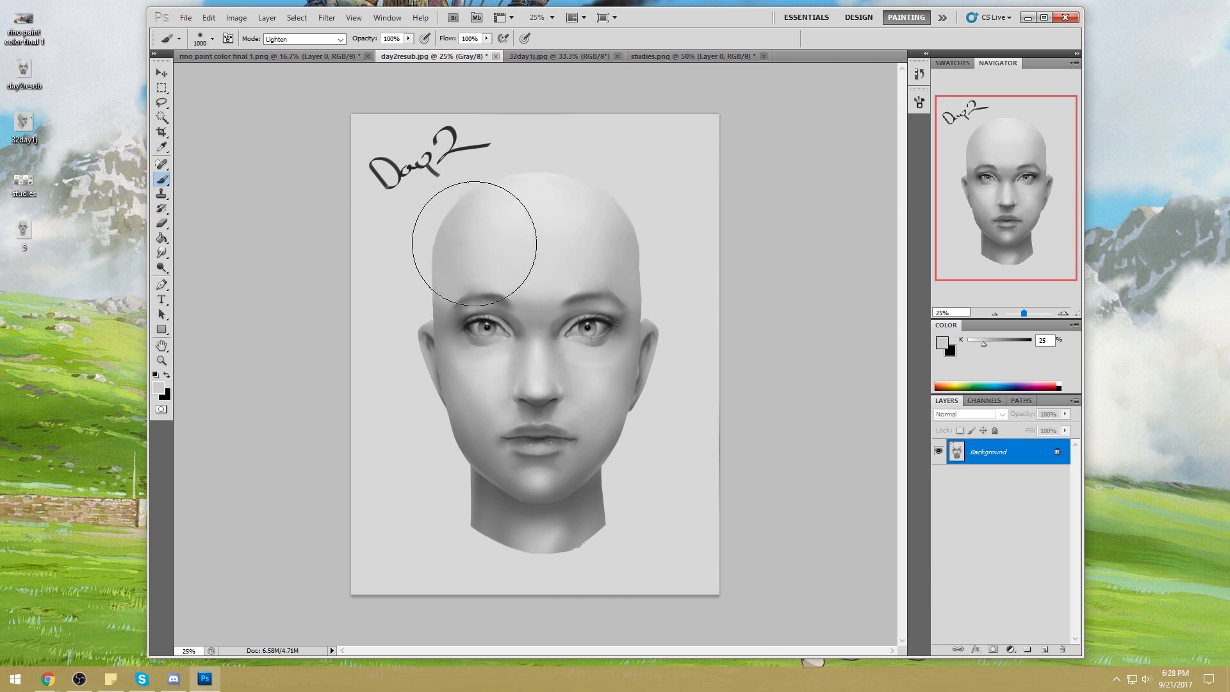
left_click(573, 244, "alt")
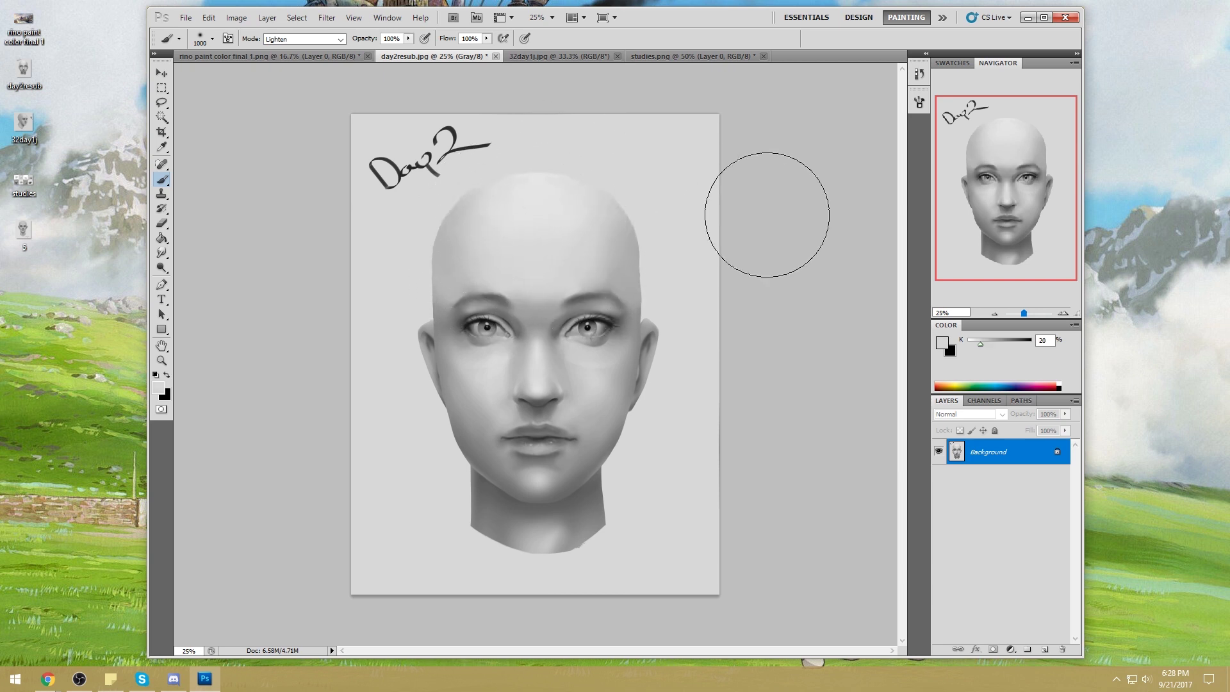
left_click(553, 283, "alt")
left_click(541, 342, "alt")
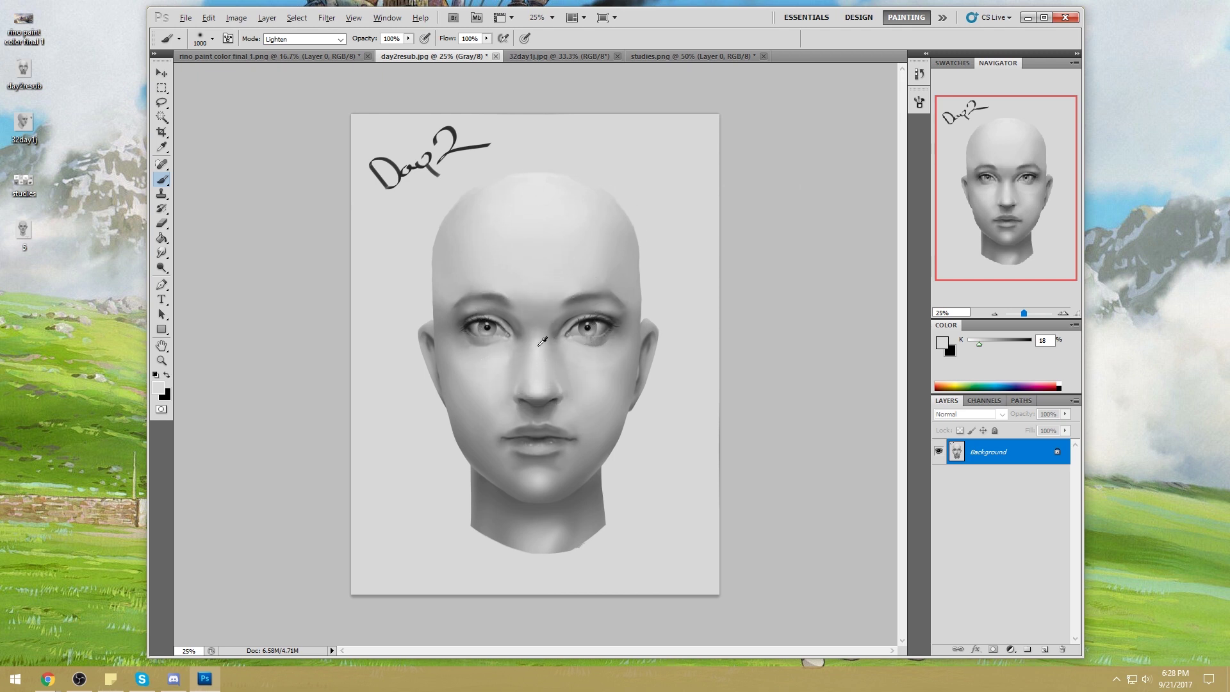
left_click(542, 343, "alt")
mouse_move(537, 291)
left_mouse_down()
mouse_move(513, 299)
mouse_move(513, 392)
mouse_move(536, 314)
left_mouse_up()
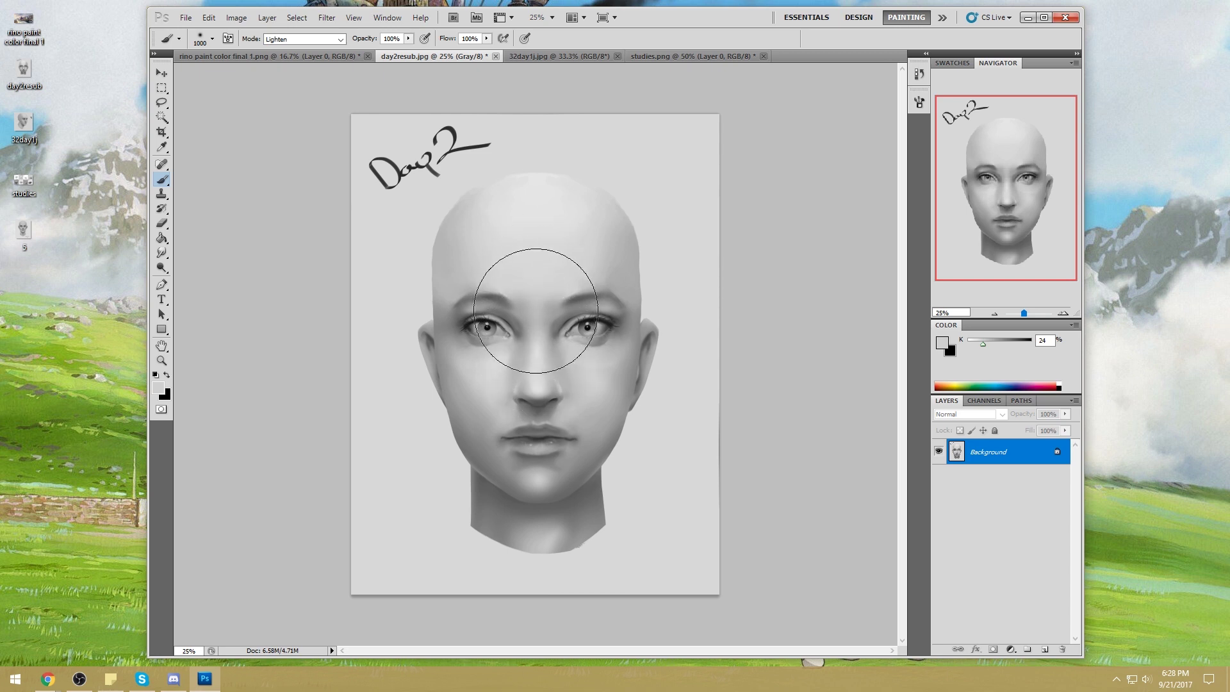
Step: Set the brush back to Normal with a light skin grey and a smaller size
left_click(556, 312, "alt")
left_click(557, 274, "alt")
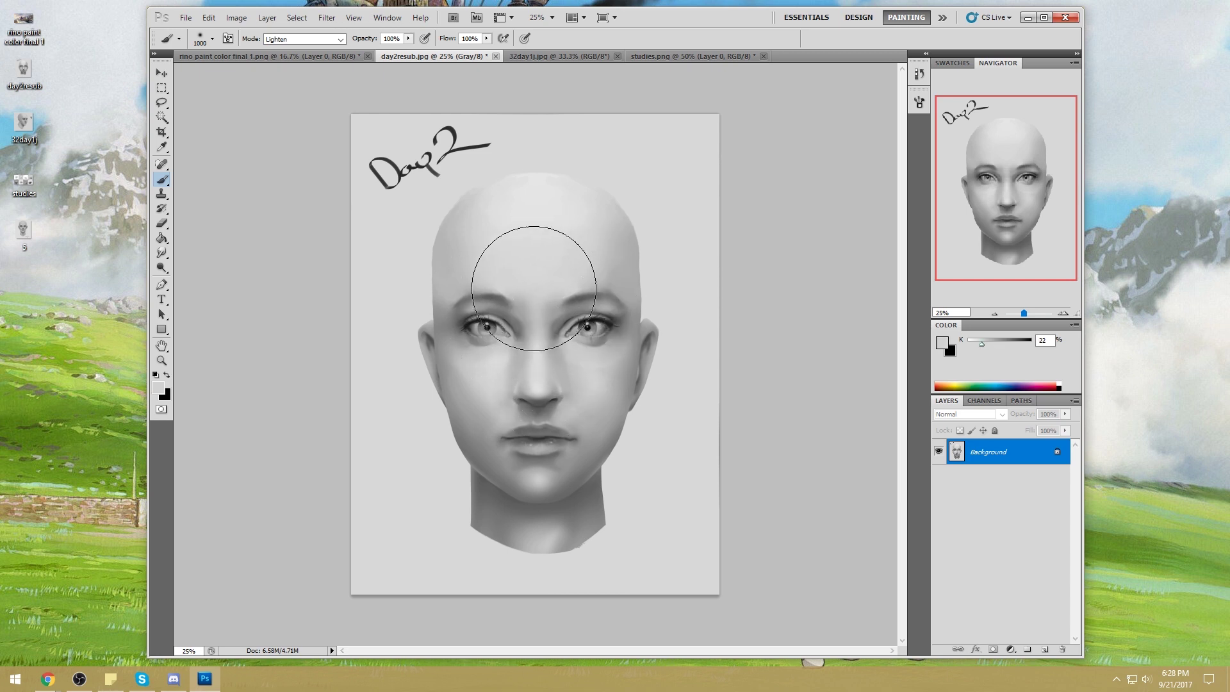
left_click(337, 39)
left_click(295, 48)
left_click(556, 344, "alt")
left_click(558, 340, "alt")
key("bracketleft")
key("bracketleft")
key("bracketleft")
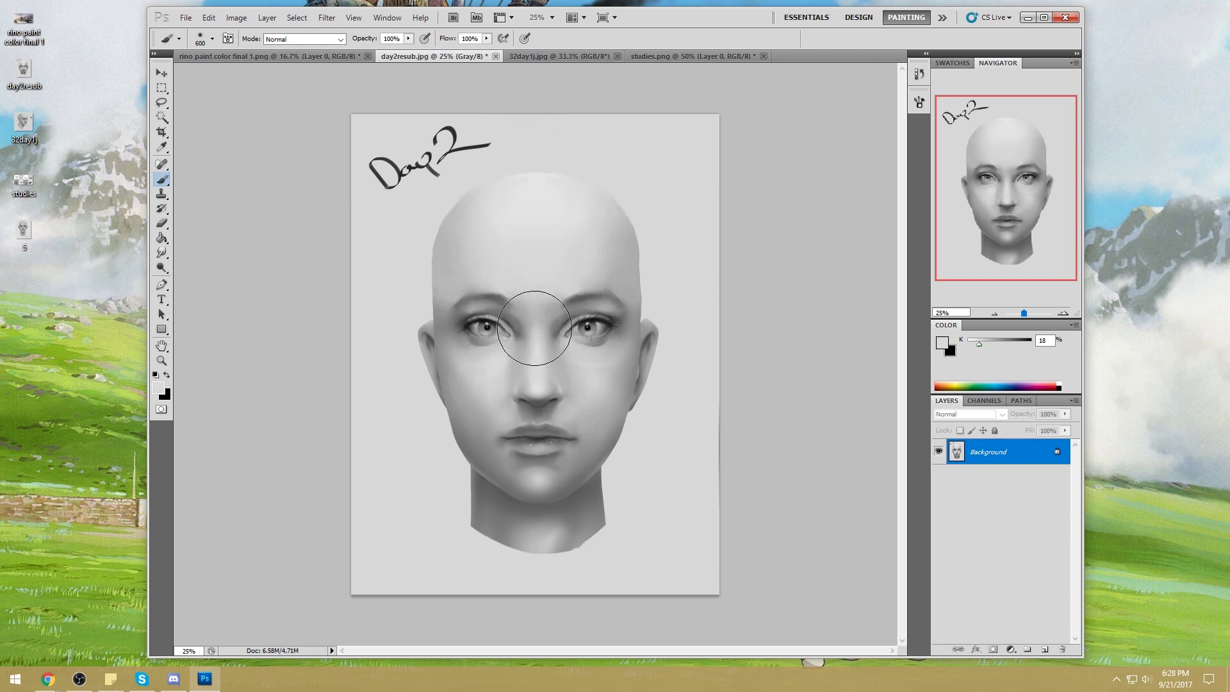
Step: Enlarge the brush to 900 and lighten the shadows under the eyes
key("bracketright")
key("bracketright")
key("bracketright")
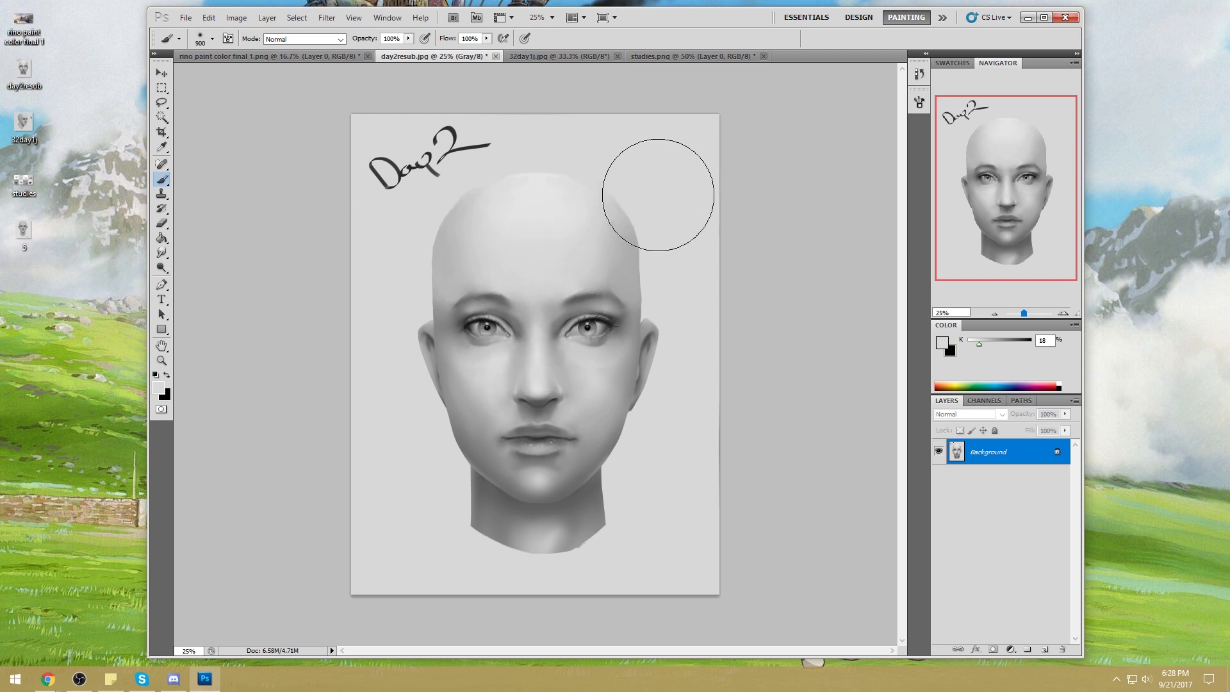
mouse_move(538, 327)
left_mouse_down()
mouse_move(563, 288)
mouse_move(543, 327)
left_mouse_up()
left_click(543, 327, "alt")
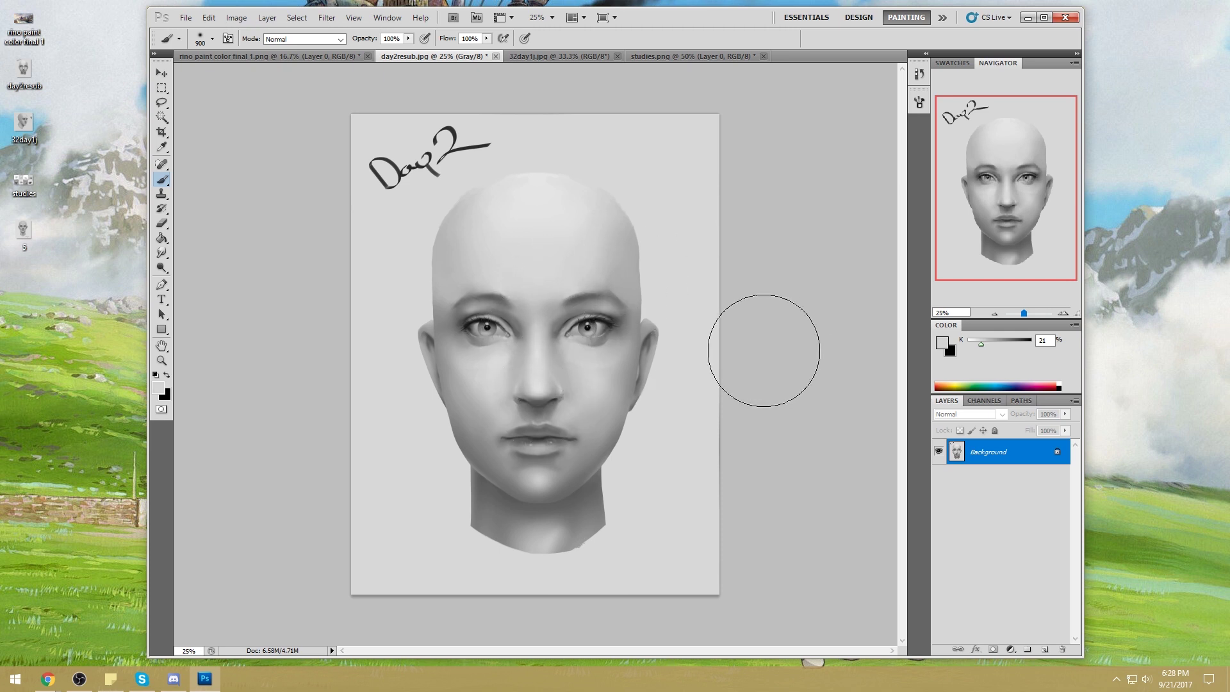
left_click(590, 351, "alt")
mouse_move(563, 359)
left_mouse_down()
mouse_move(563, 384)
mouse_move(577, 385)
mouse_move(563, 302)
left_mouse_up()
Step: At 77% opacity, blend the shading across the left cheek and smooth the right cheek
key("7")
key("7")
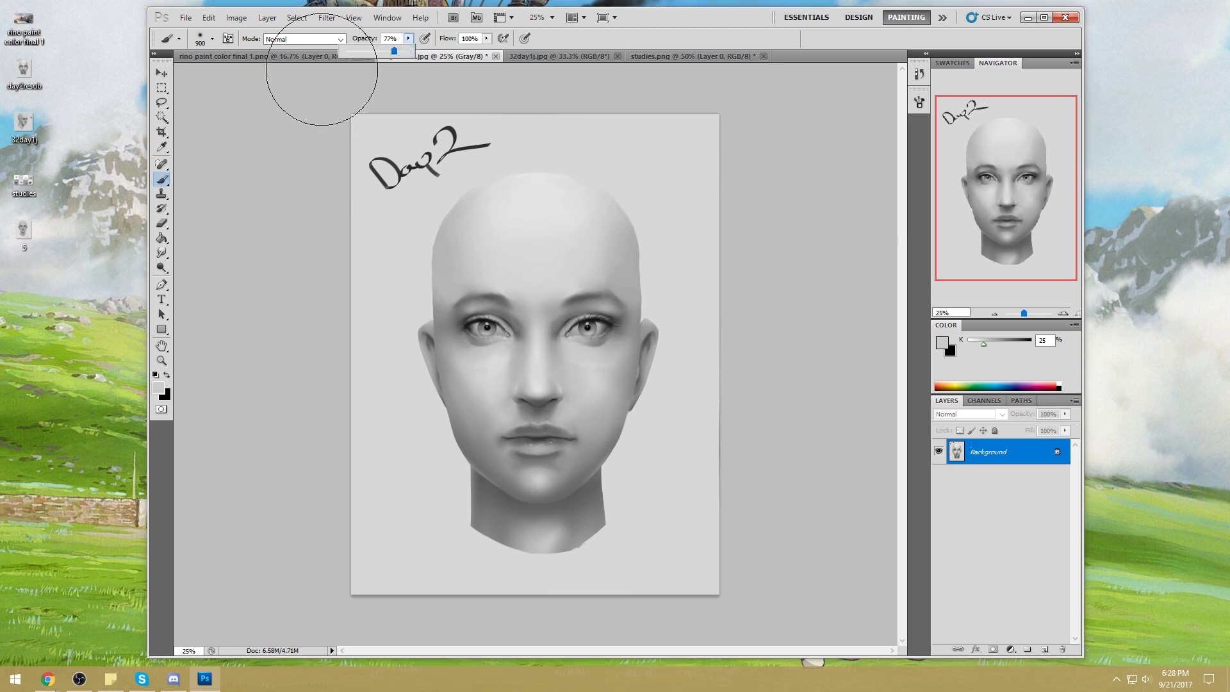
left_click(510, 364, "alt")
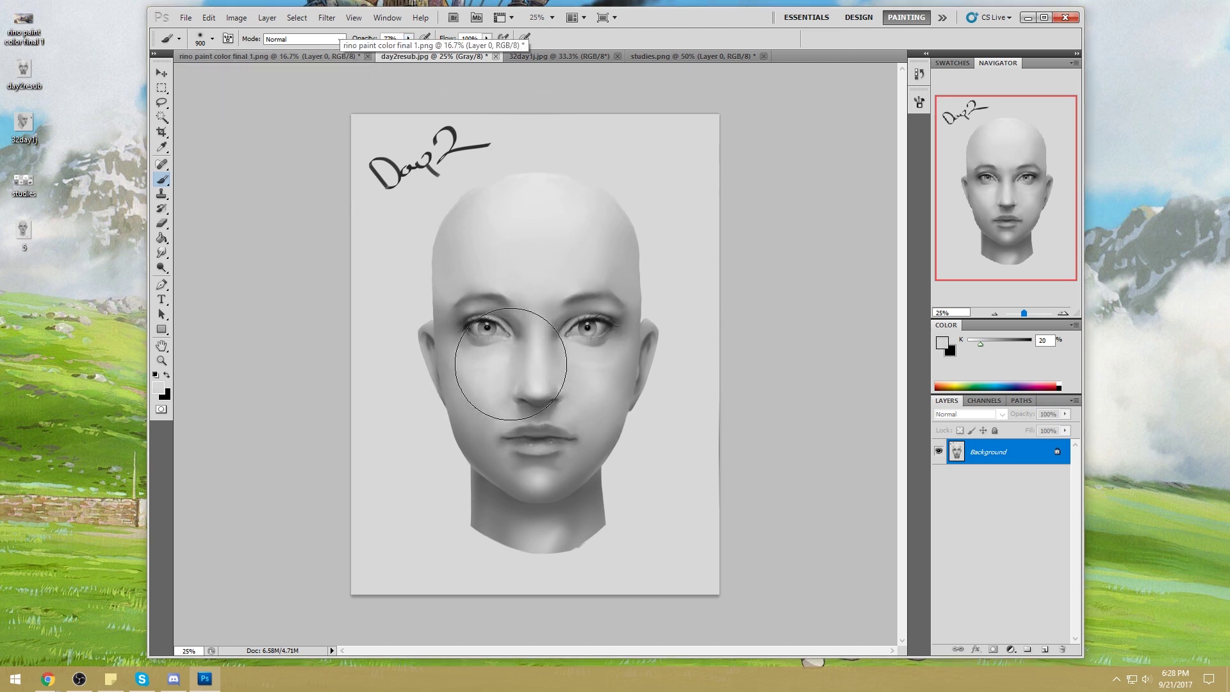
left_click(575, 364, "alt")
mouse_move(493, 380)
left_mouse_down()
mouse_move(406, 371)
mouse_move(406, 384)
left_mouse_up()
left_click(408, 373, "alt")
left_click(626, 362, "alt")
mouse_move(626, 362)
left_mouse_down()
mouse_move(601, 376)
mouse_move(607, 366)
left_mouse_up()
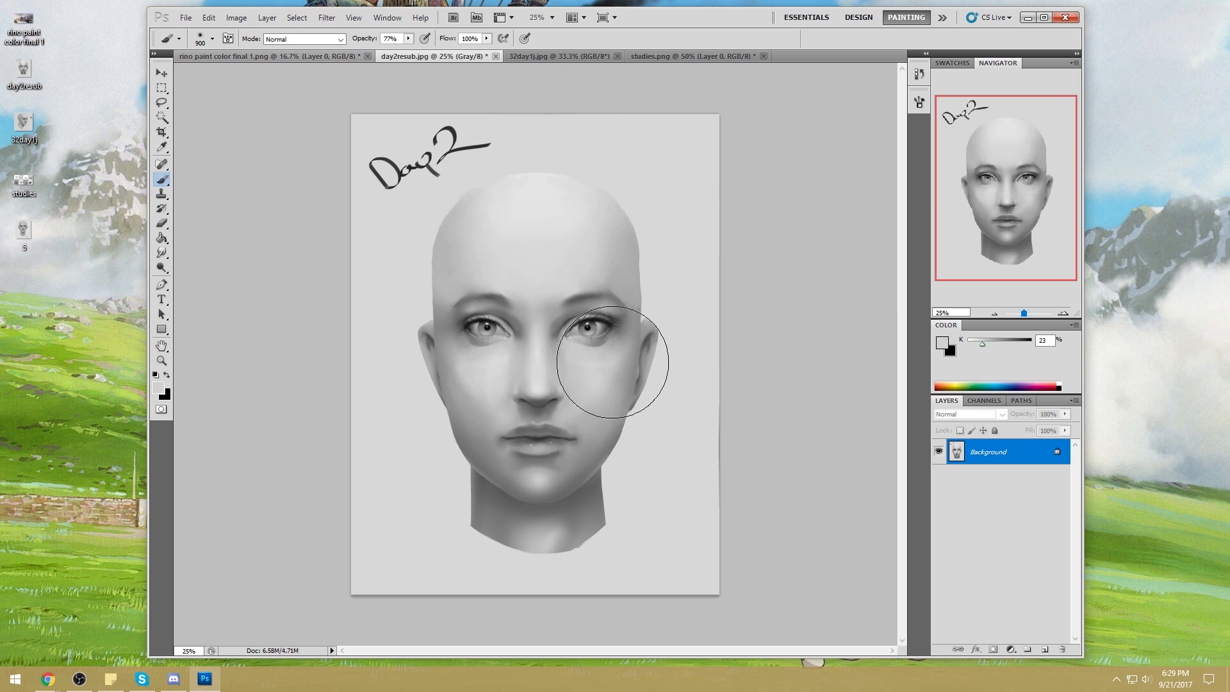
Step: Even out the other cheek's tone and sample further greys from the cheek and brow
left_click(482, 392, "alt")
left_click_drag(472, 392, 461, 378)
left_click(488, 366, "alt")
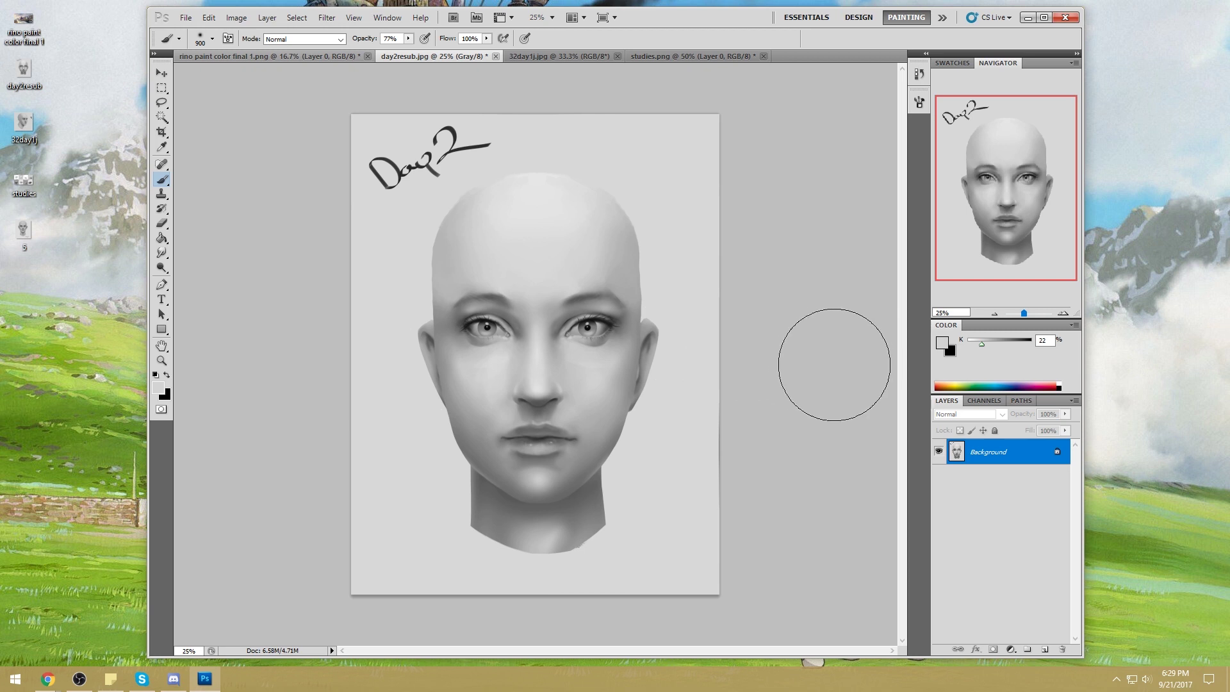
left_click(448, 277, "alt")
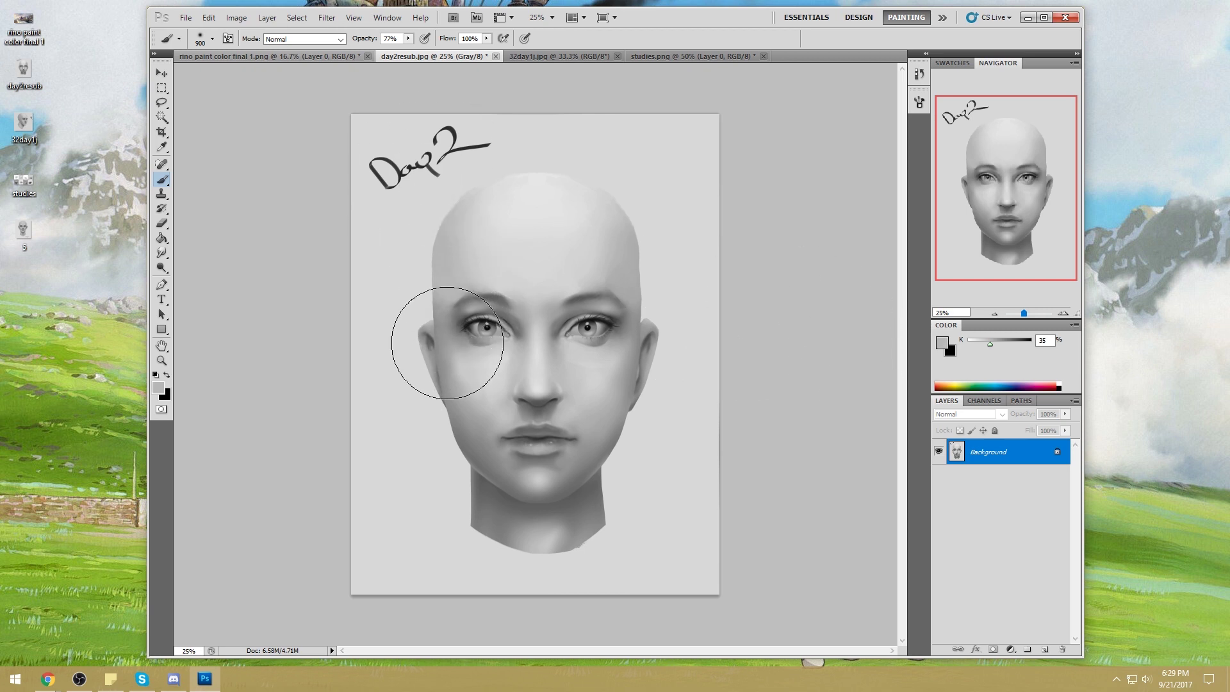
left_click(473, 359, "alt")
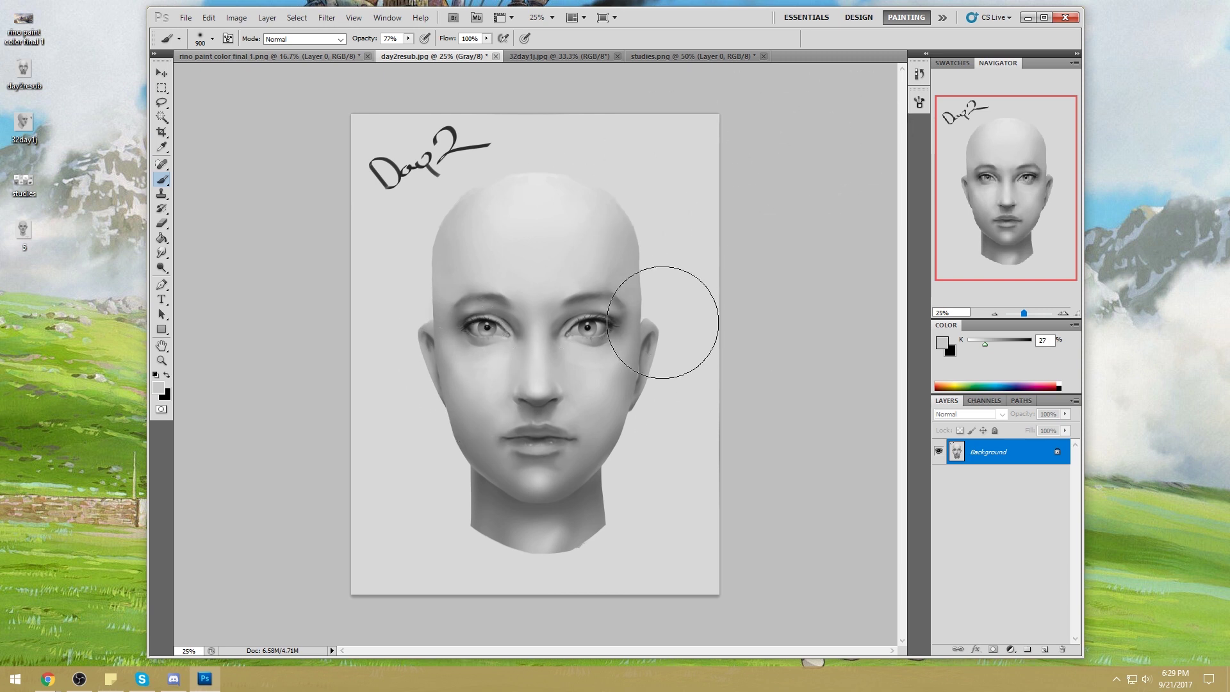
left_click(326, 17)
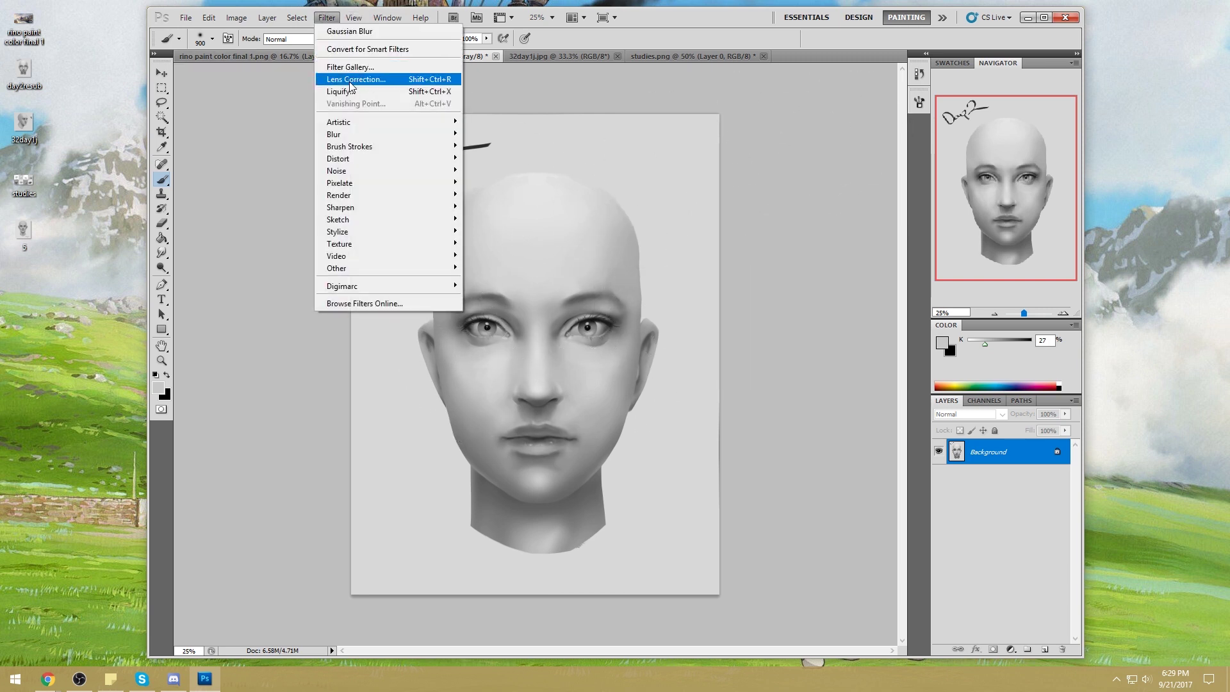
Step: Push the features between the eyes in Liquify with a 391 brush and apply
left_click(343, 91)
left_click(997, 108)
left_click_drag(954, 126, 949, 126)
left_click(625, 318)
key("ctrl+z")
left_click_drag(612, 319, 558, 321)
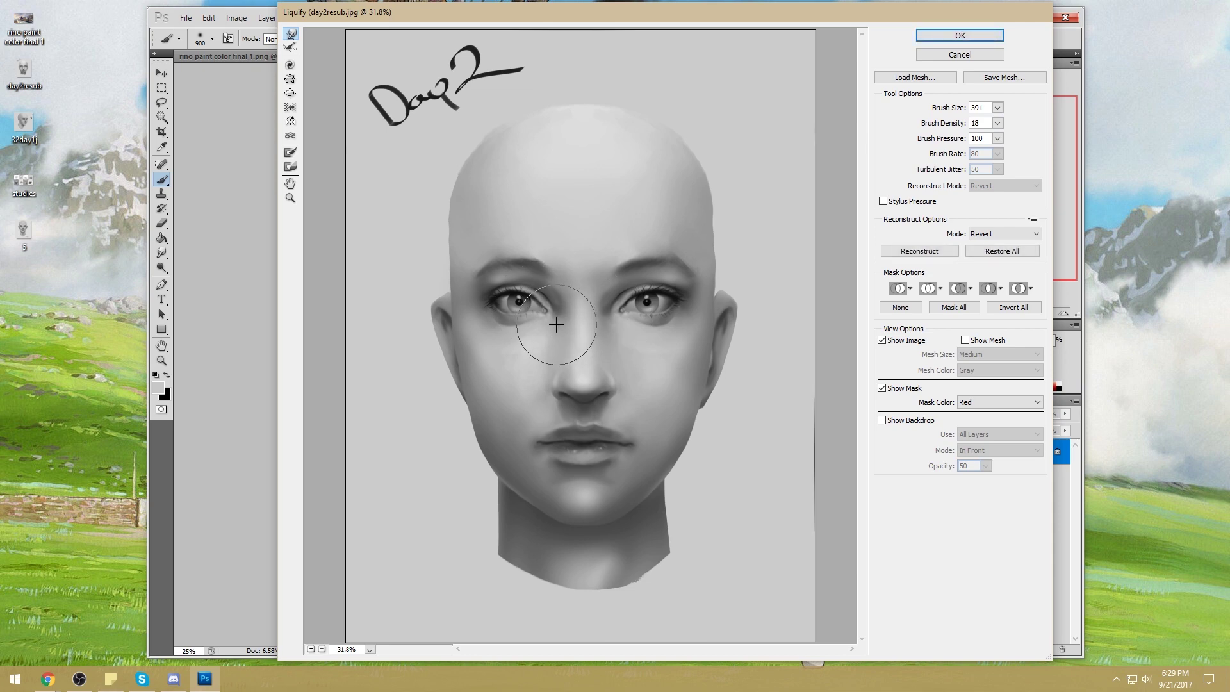
left_click(960, 36)
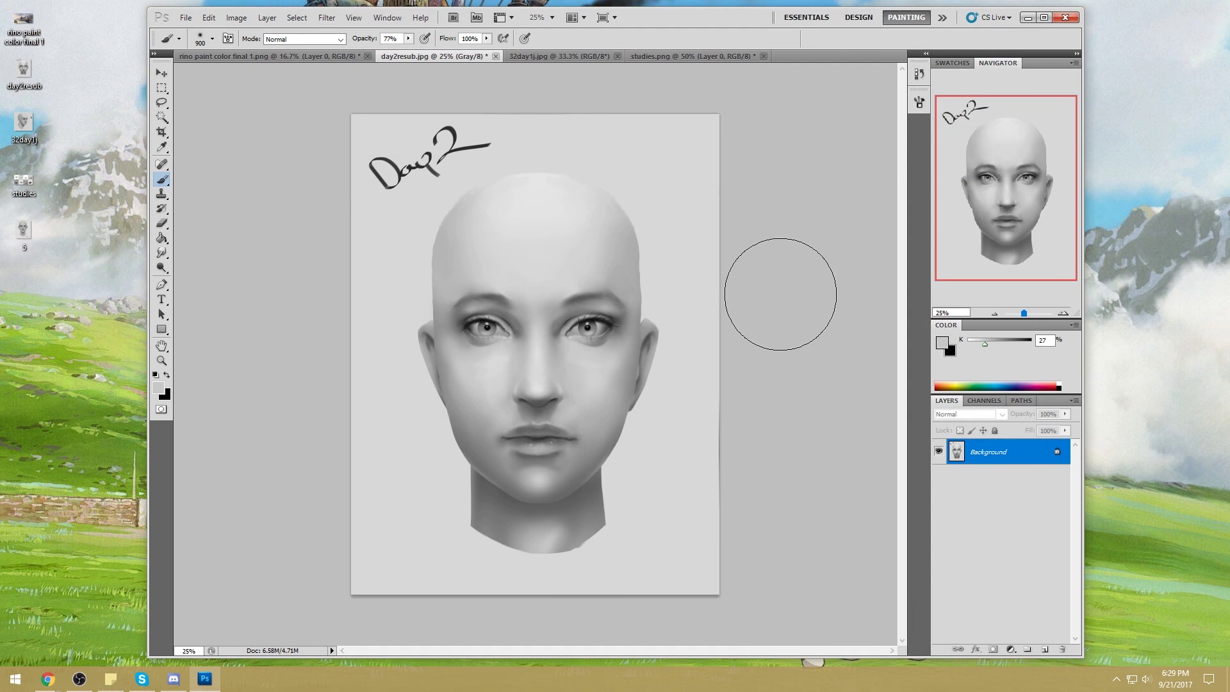
key("ctrl+a")
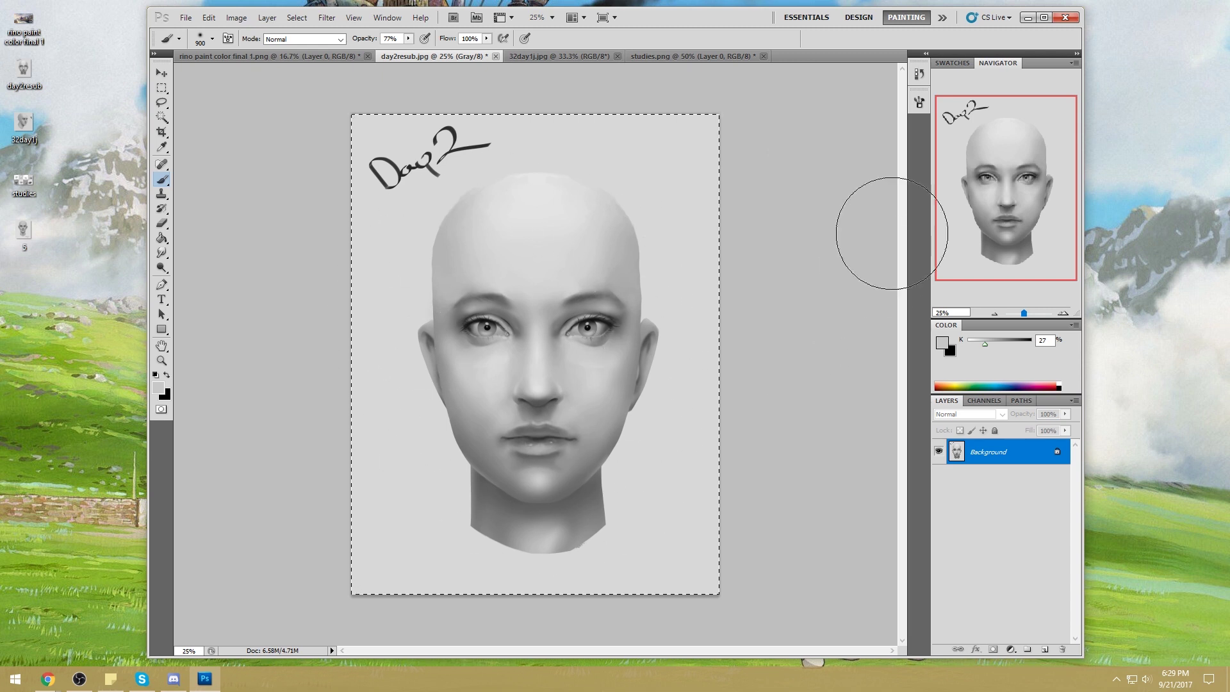
Step: Revert to the opened day2resub.jpg History state and paste the refined face as Layer 1
left_click(919, 74)
left_click_drag(905, 484, 903, 91)
left_click(830, 88)
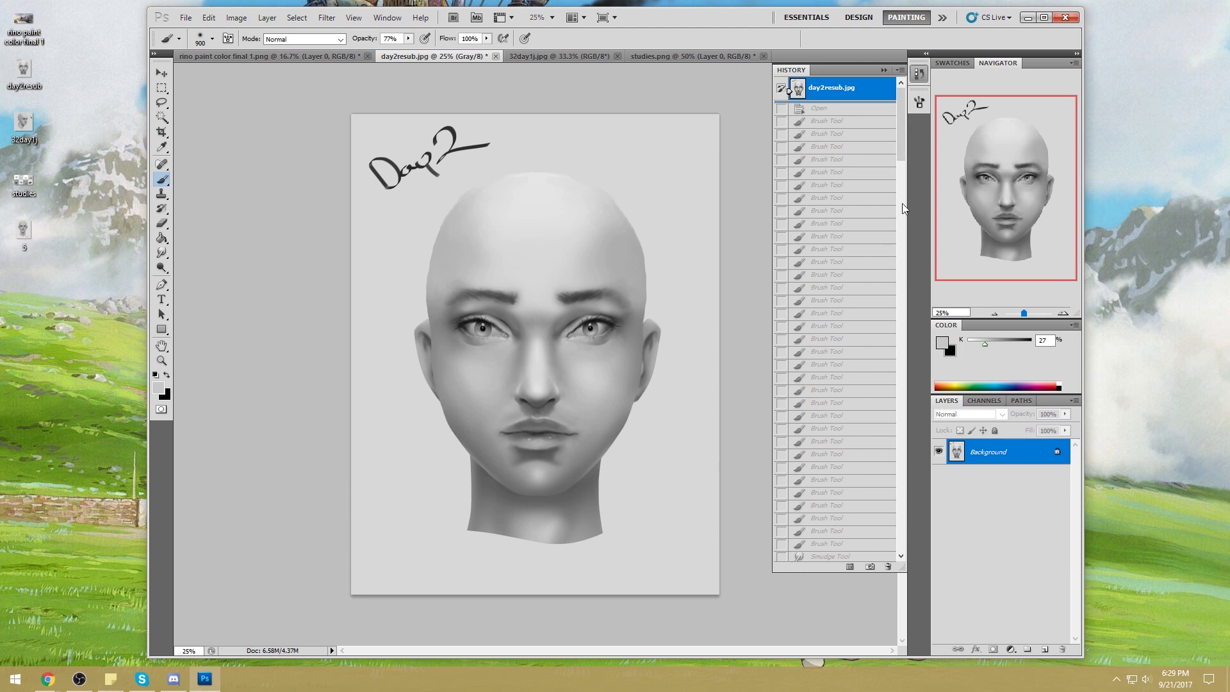
key("ctrl+v")
left_click(884, 70)
Step: Toggle Layer 1's visibility repeatedly to compare the refined face with the original, ending visible
left_click(938, 451)
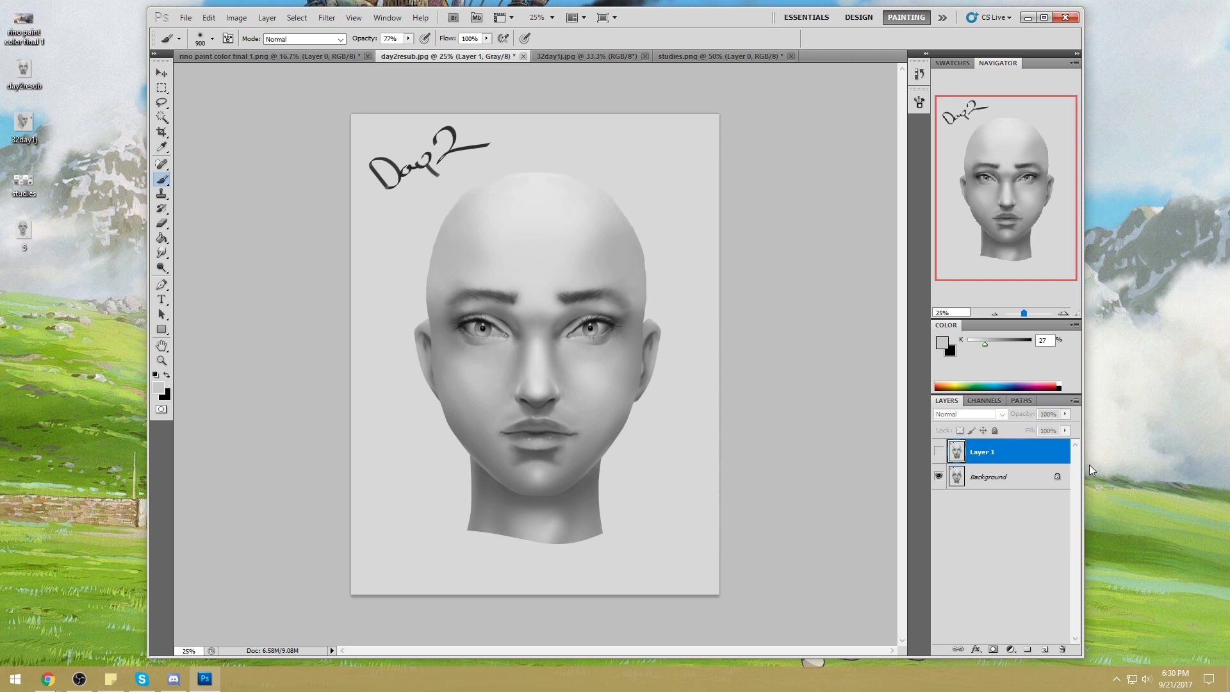
left_click(938, 453)
left_click(937, 453)
left_click(938, 454)
left_click(938, 454)
left_click(938, 453)
left_click(938, 453)
left_click(938, 454)
left_click(938, 453)
left_click(939, 453)
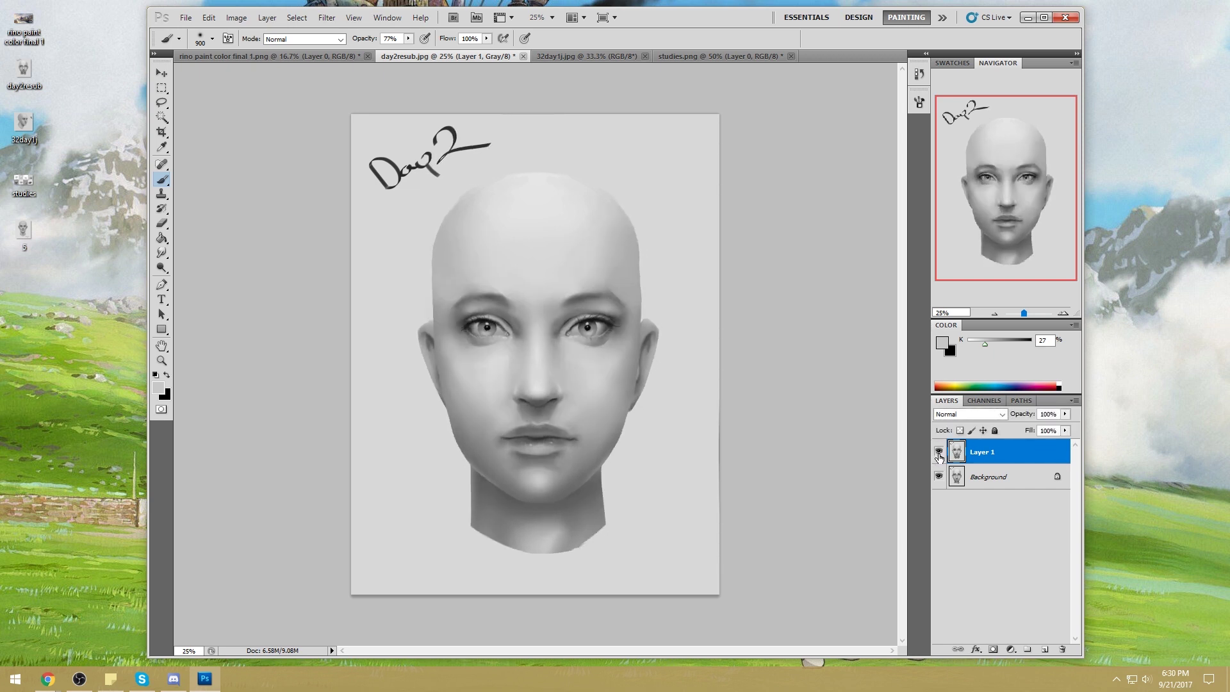
left_click(939, 454)
left_click(938, 453)
left_click(939, 453)
left_click(938, 453)
left_click(938, 453)
left_click(938, 453)
left_click(938, 453)
left_click(938, 454)
left_click(939, 454)
left_click(938, 455)
left_click(938, 453)
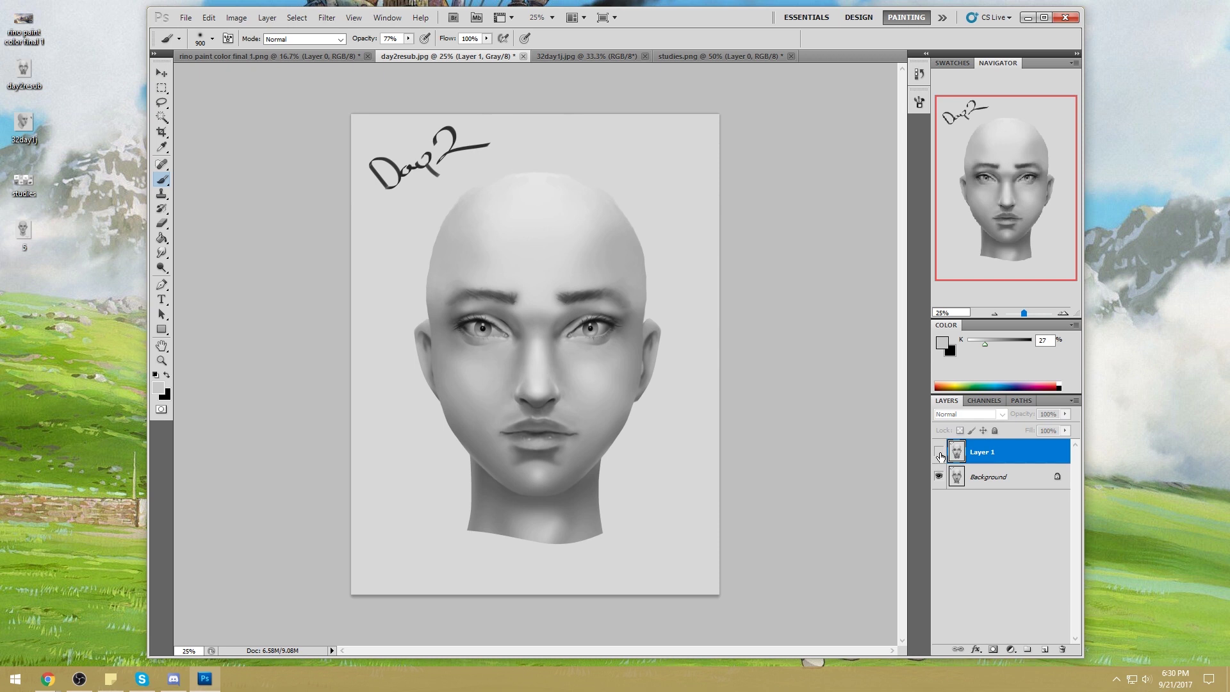
left_click(938, 454)
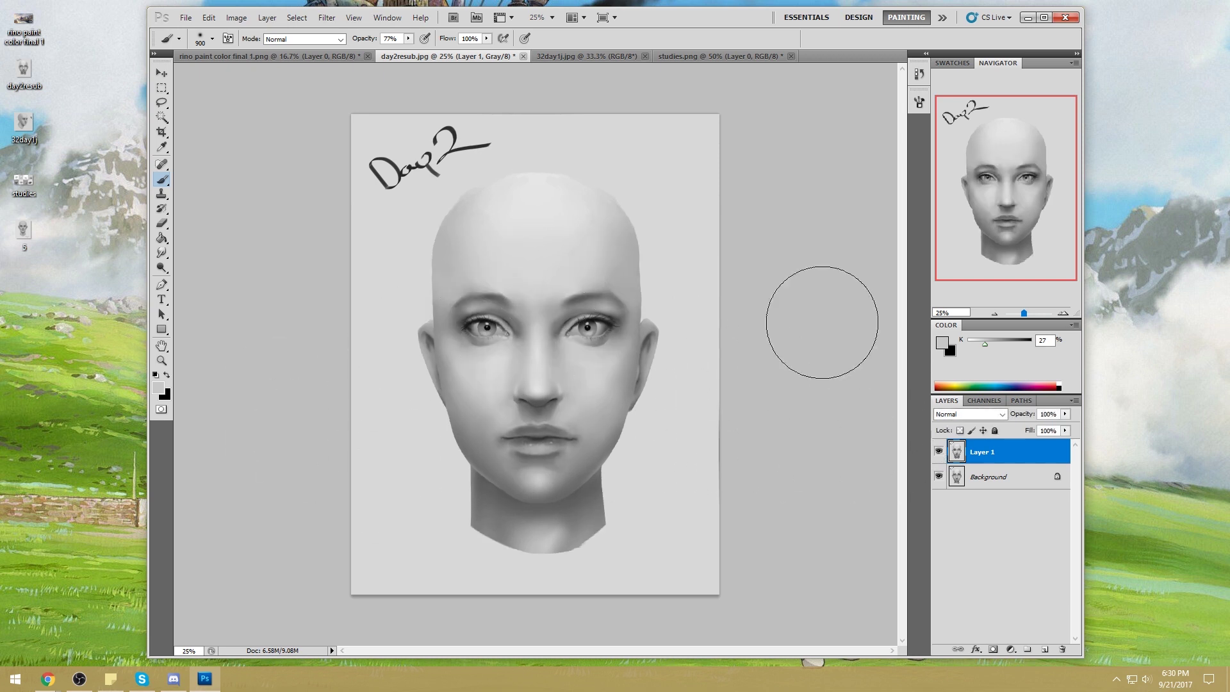
Step: Copy the marquee-selected lower face to Layer 2 and nudge it up a few pixels
key("m")
left_click_drag(695, 573, 711, 582)
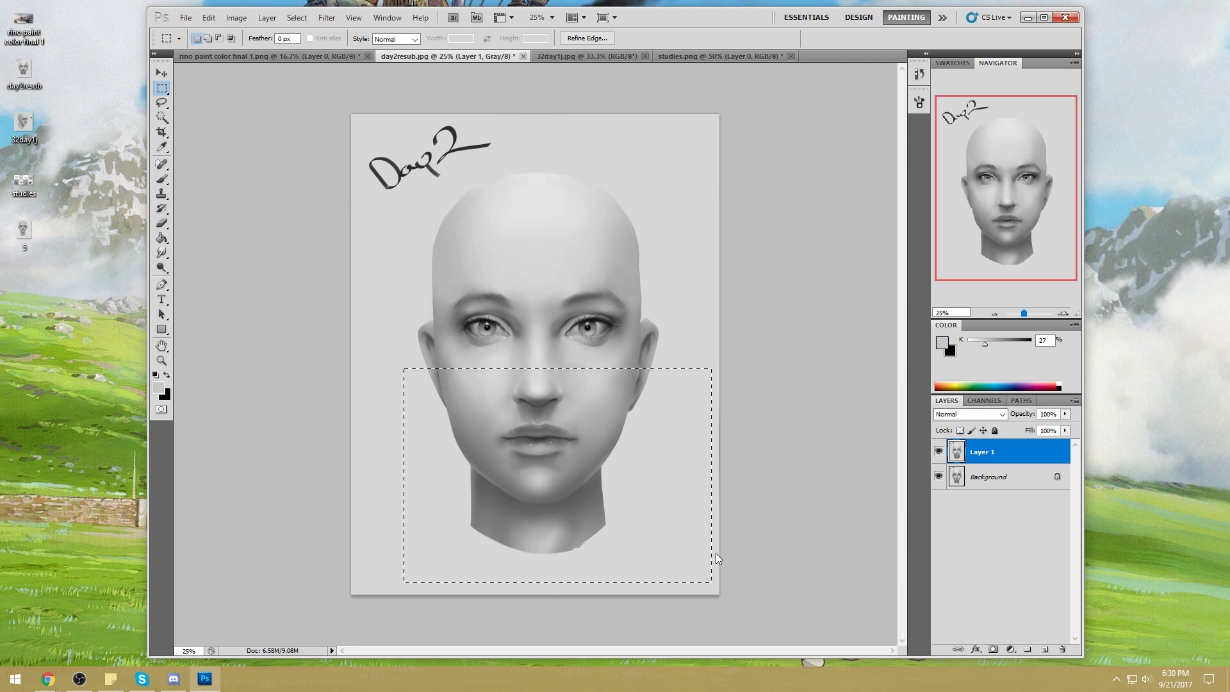
key("ctrl+j")
key("v")
left_click_drag(545, 398, 542, 392)
key("e")
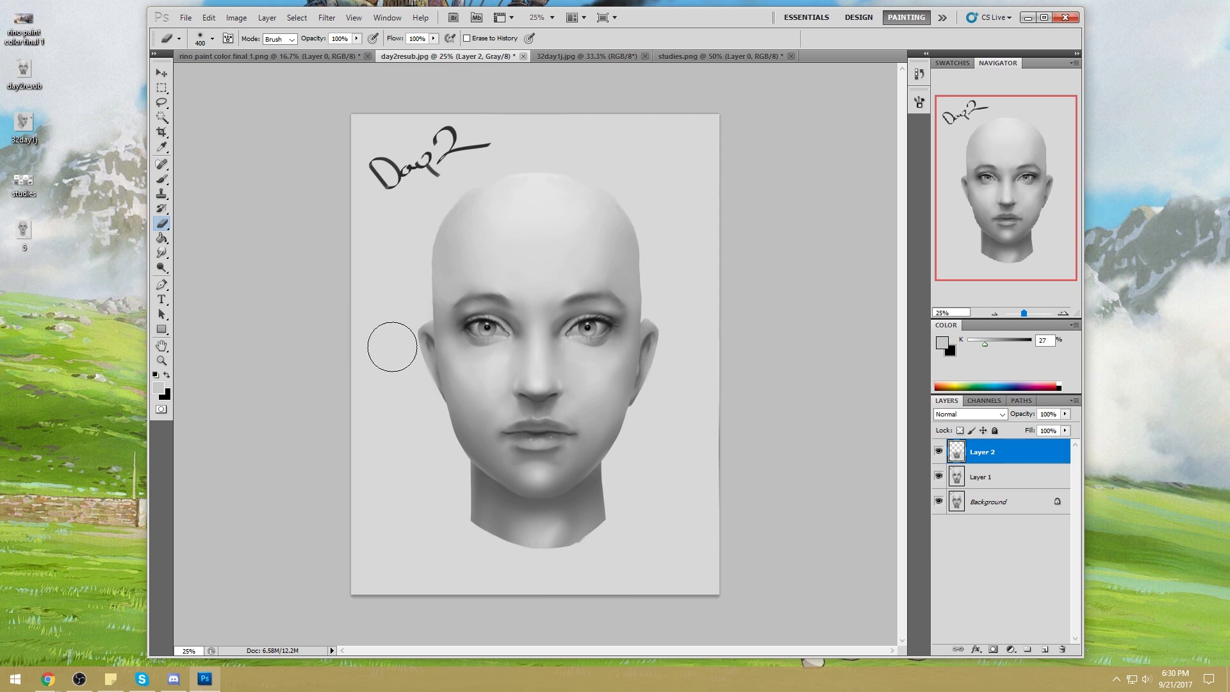
key("v")
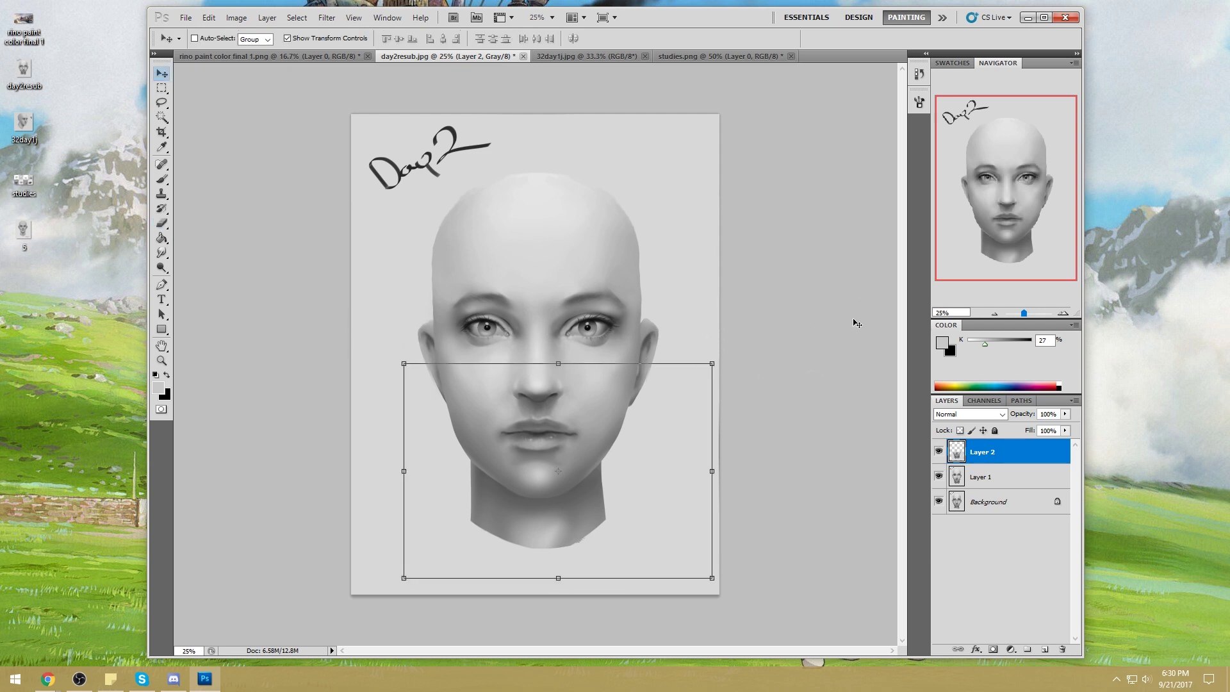
key("b")
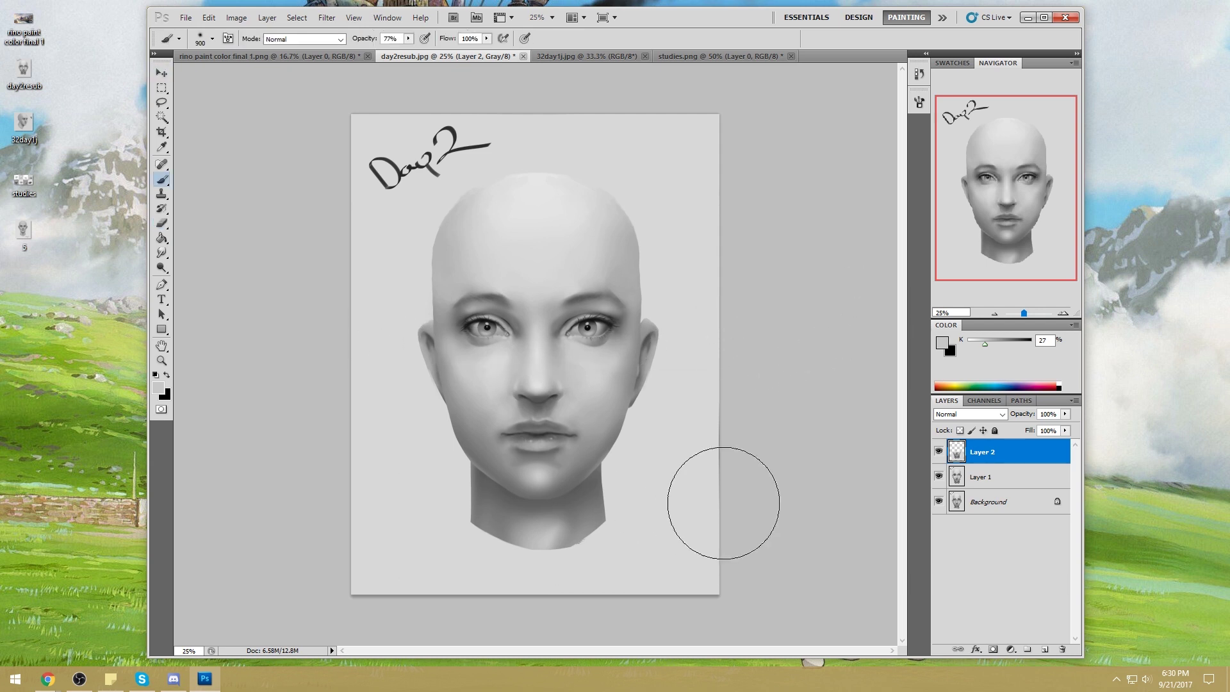
Step: Toggle Layer 2 to compare the raised lower face with the unshifted one
left_click(939, 453)
left_click(939, 454)
left_click(938, 454)
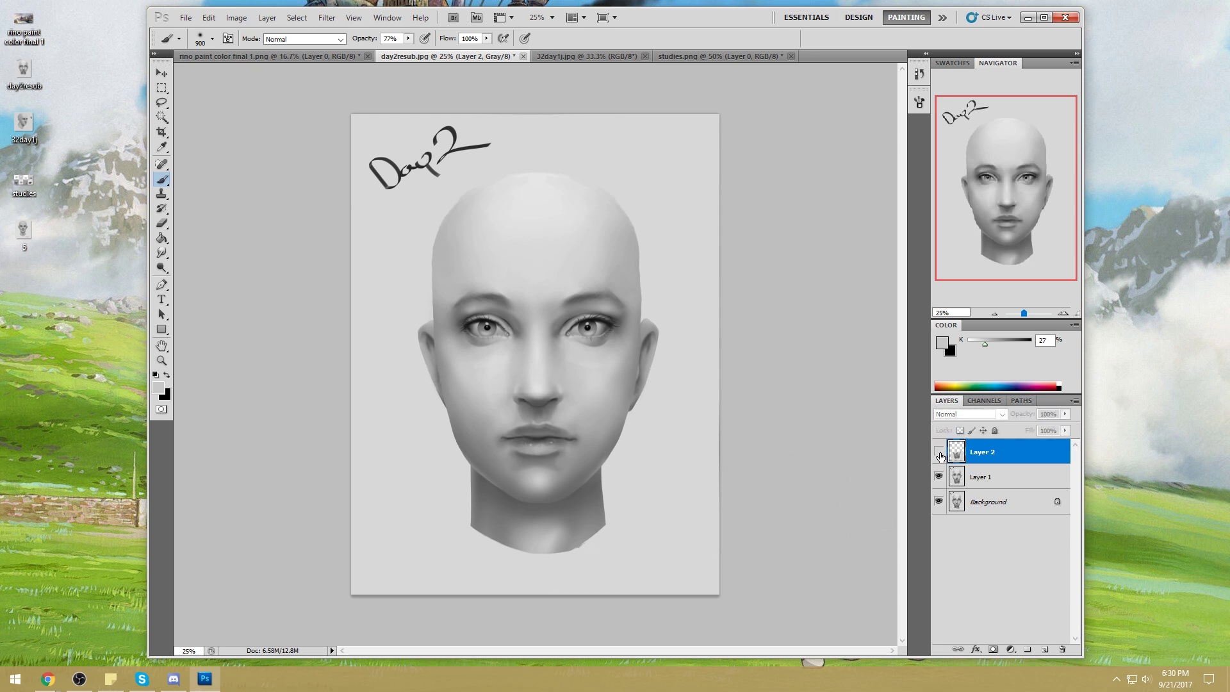
left_click(939, 454)
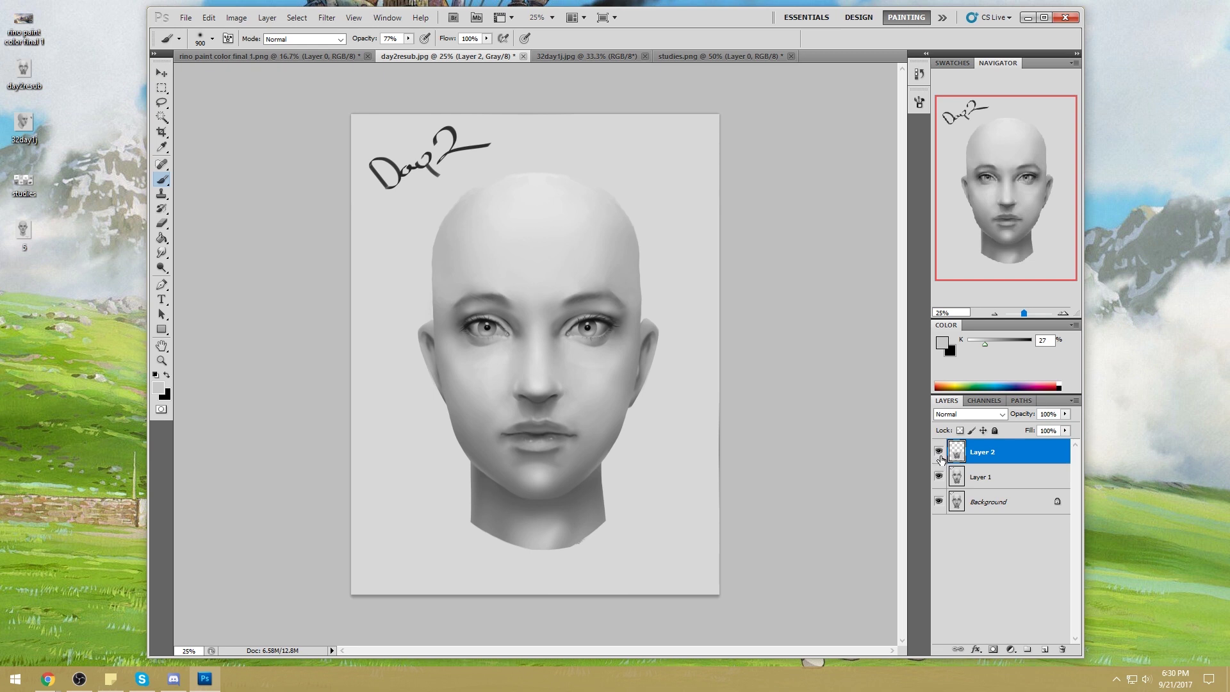
left_click(939, 454)
left_click(938, 454)
Step: Toggle Layer 1 and Layer 2 visibility to compare both revisions against the original painting
left_click(939, 452)
left_click(939, 475)
left_click(939, 477)
left_click(938, 452)
left_click(939, 476)
left_click(939, 452)
left_click(939, 452)
left_click(938, 477)
left_click(939, 476)
left_click(939, 476)
left_click(939, 477)
left_click(939, 476)
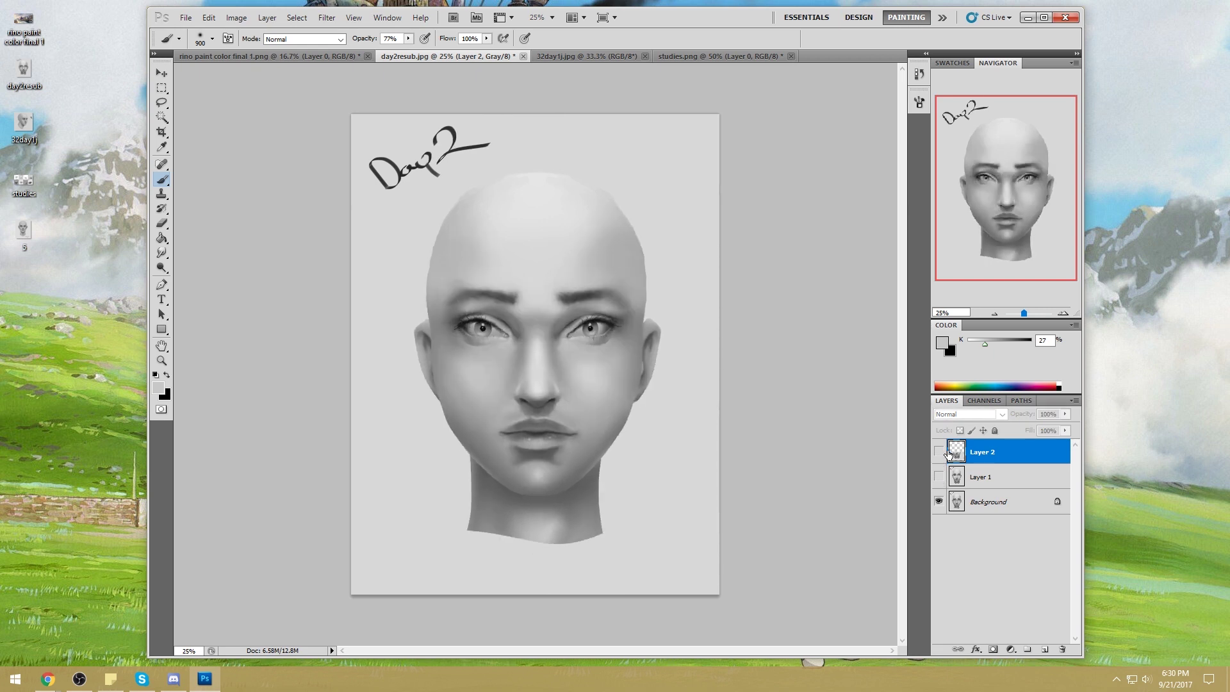
left_click(939, 452)
left_click(938, 477)
left_click(939, 477)
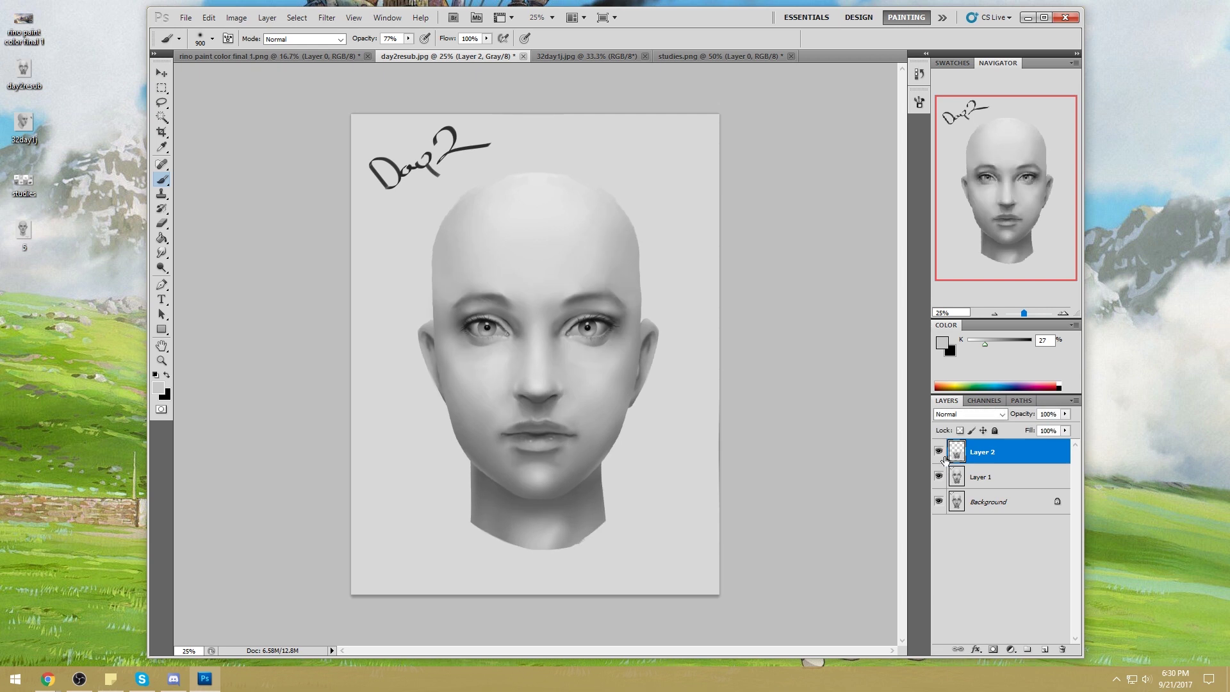
left_click(939, 452)
left_click(939, 452)
left_click(939, 452)
left_click(939, 452)
Step: Lasso the jaw, chin and mouth, copy them to a new layer and nudge them slightly
key("l")
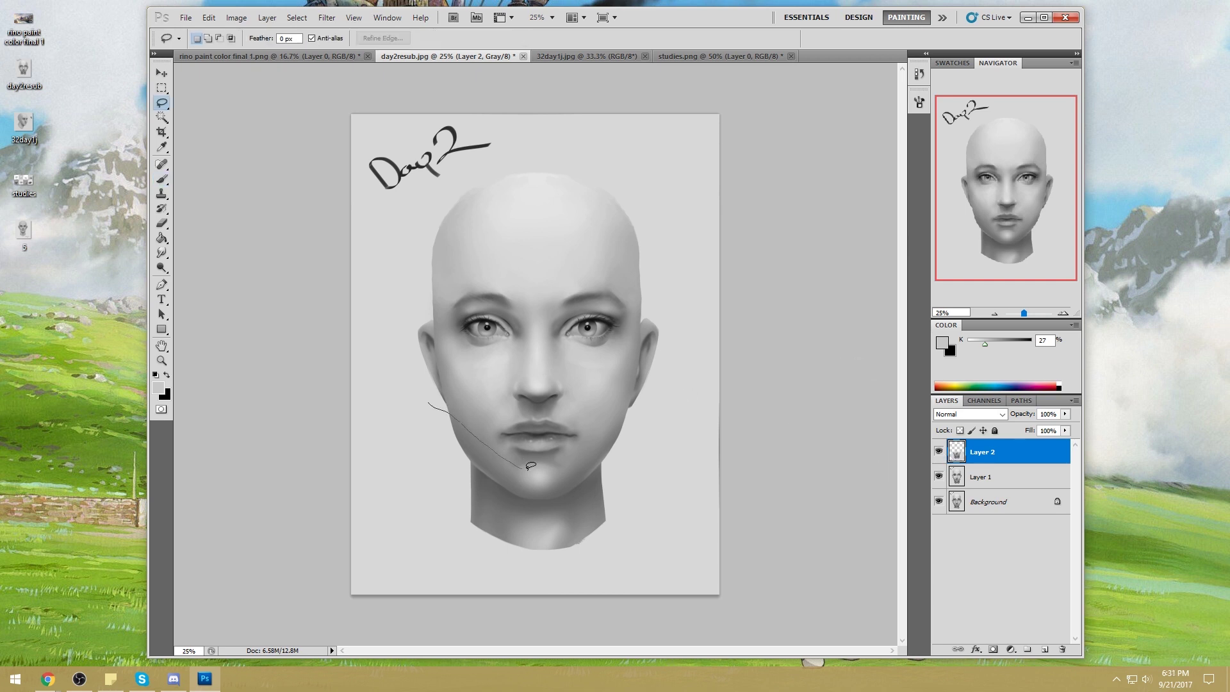
left_click_drag(659, 494, 386, 392)
mouse_move(624, 415)
left_mouse_down()
mouse_move(569, 452)
mouse_move(540, 408)
mouse_move(624, 415)
left_mouse_up()
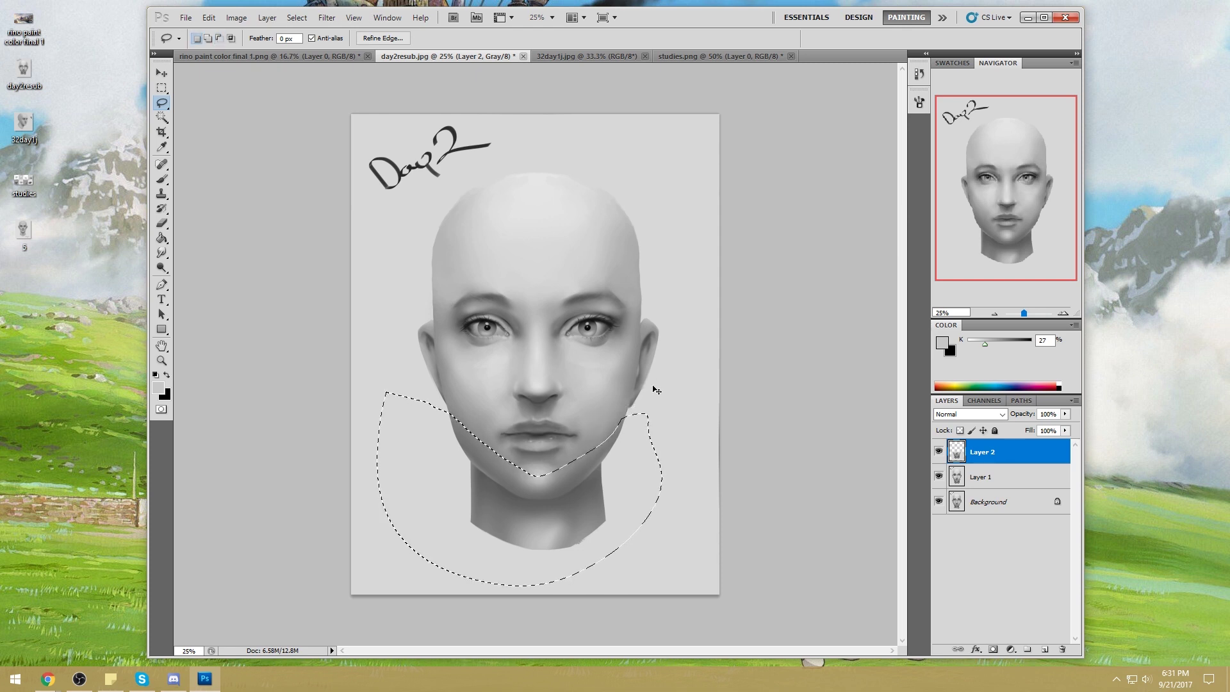
key("ctrl+j")
key("v")
key("shift+Up")
key("shift+Up")
key("shift+Up")
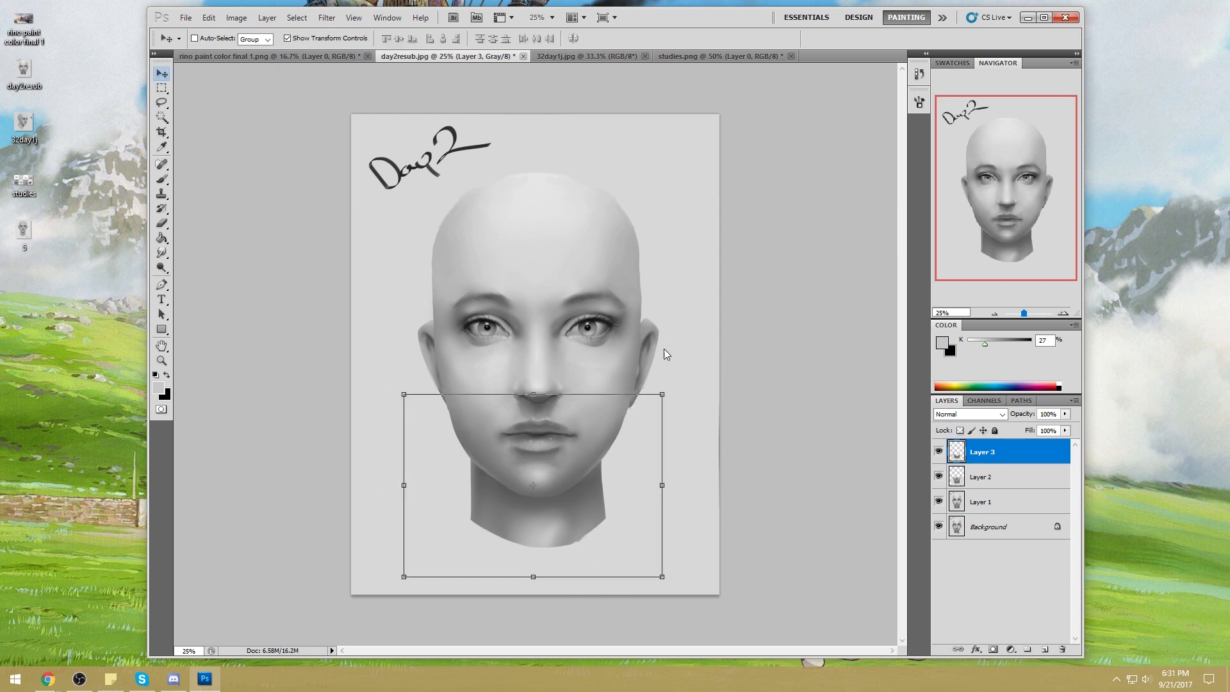
key("shift+Down")
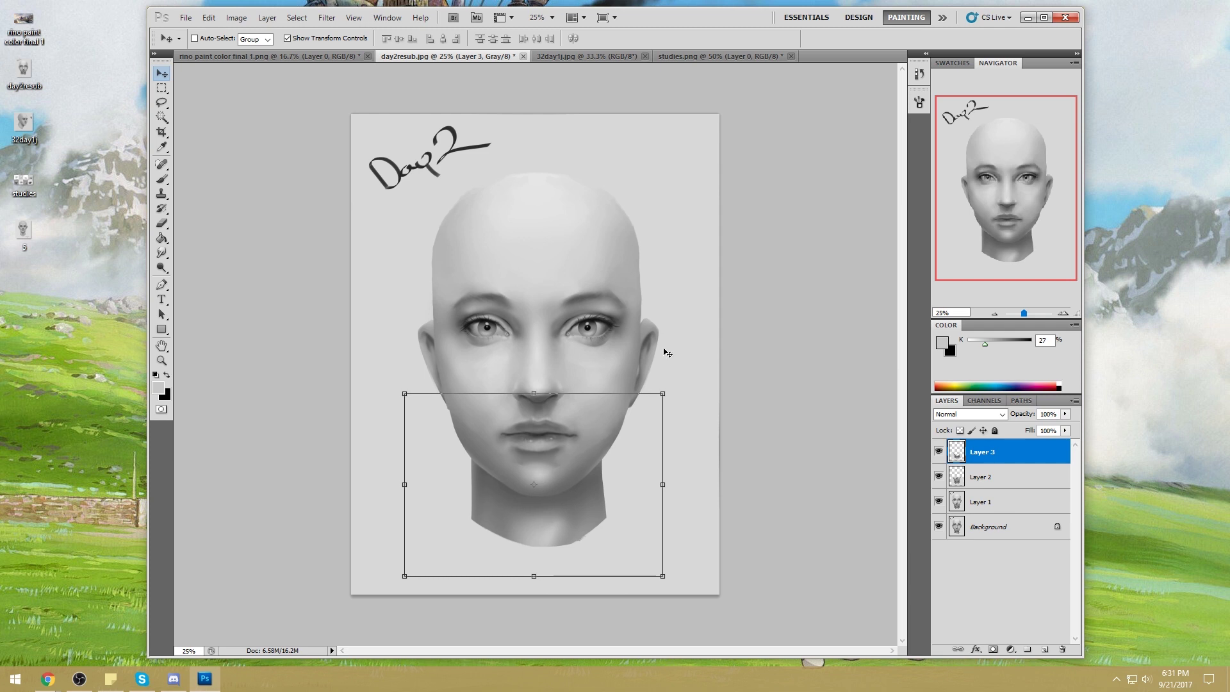
Step: Toggle layer visibility to compare the revised head against the original painting
key("e")
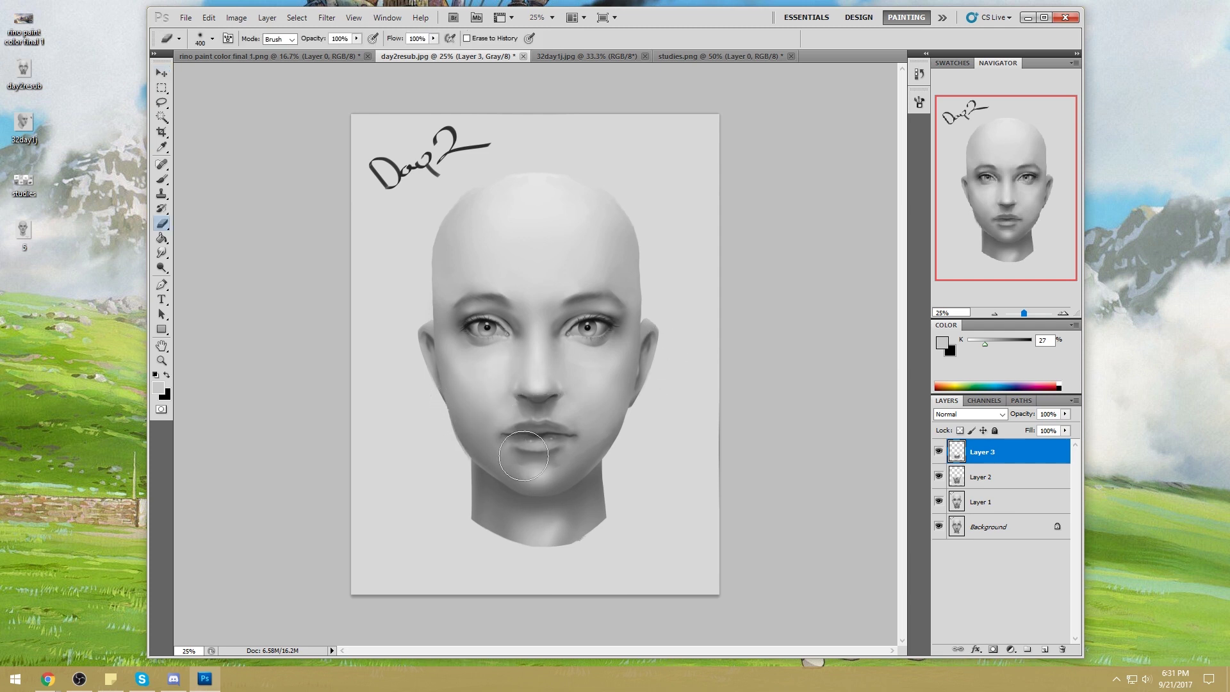
left_click_drag(939, 451, 939, 505)
left_click(939, 504)
left_click(939, 504)
left_click(940, 505)
left_click_drag(939, 477, 944, 454)
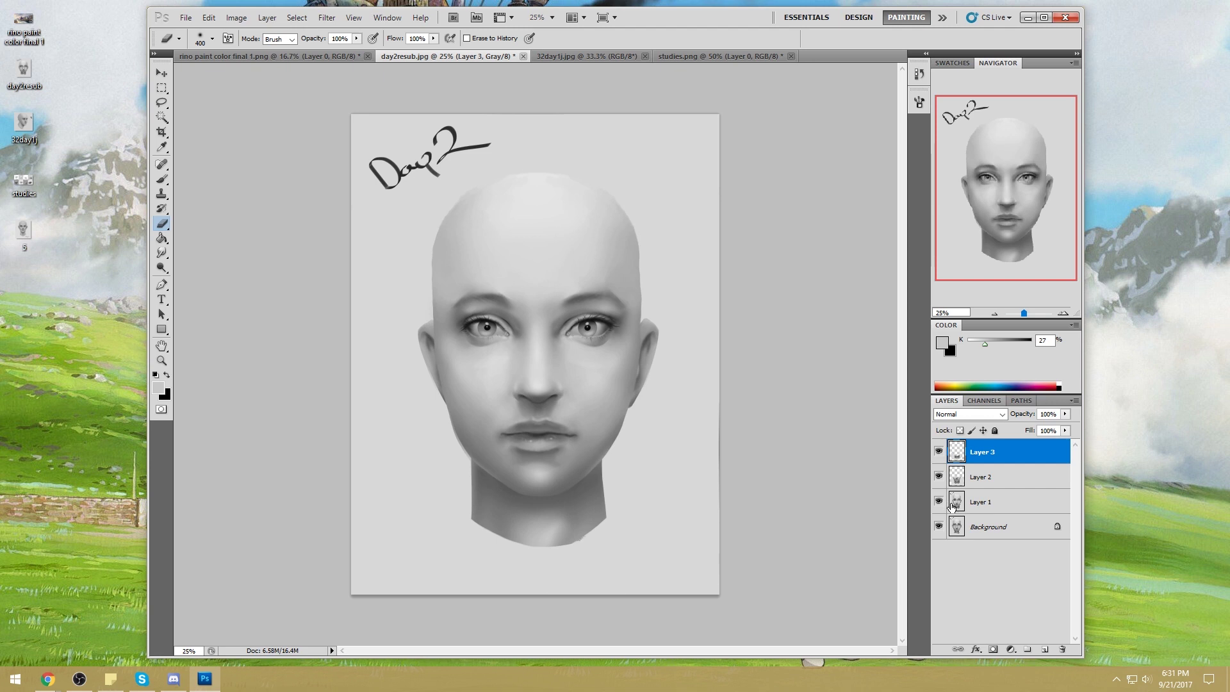
left_click_drag(939, 479, 939, 453)
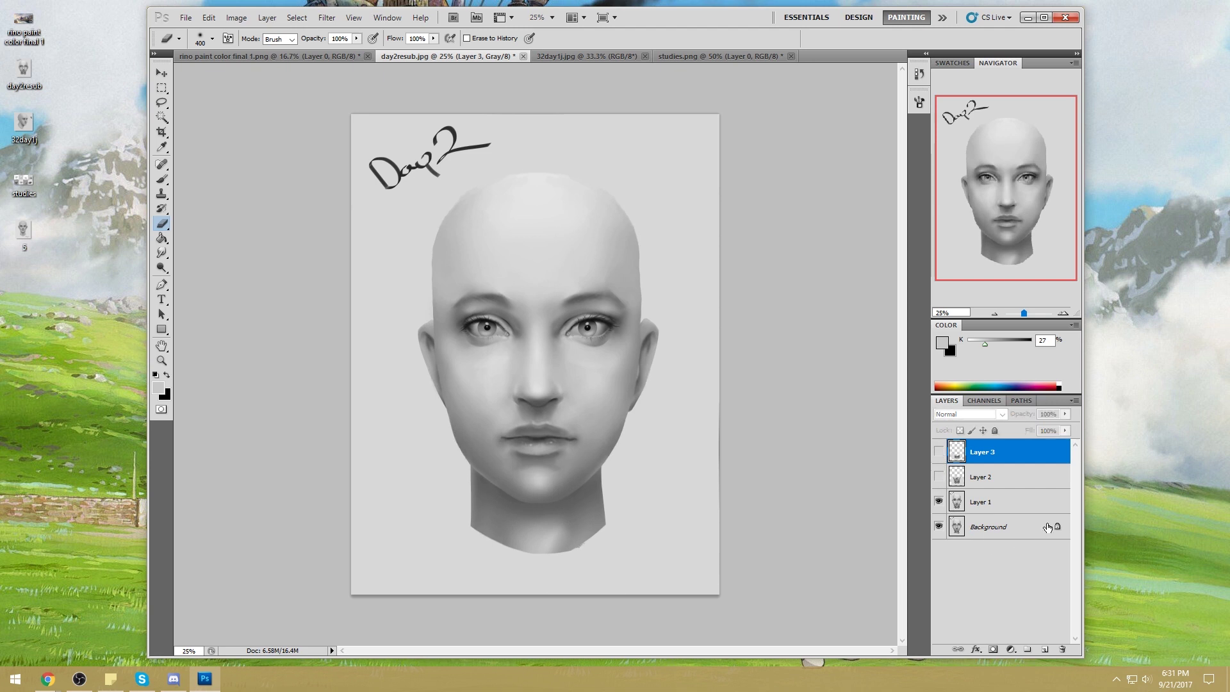
left_click(939, 476)
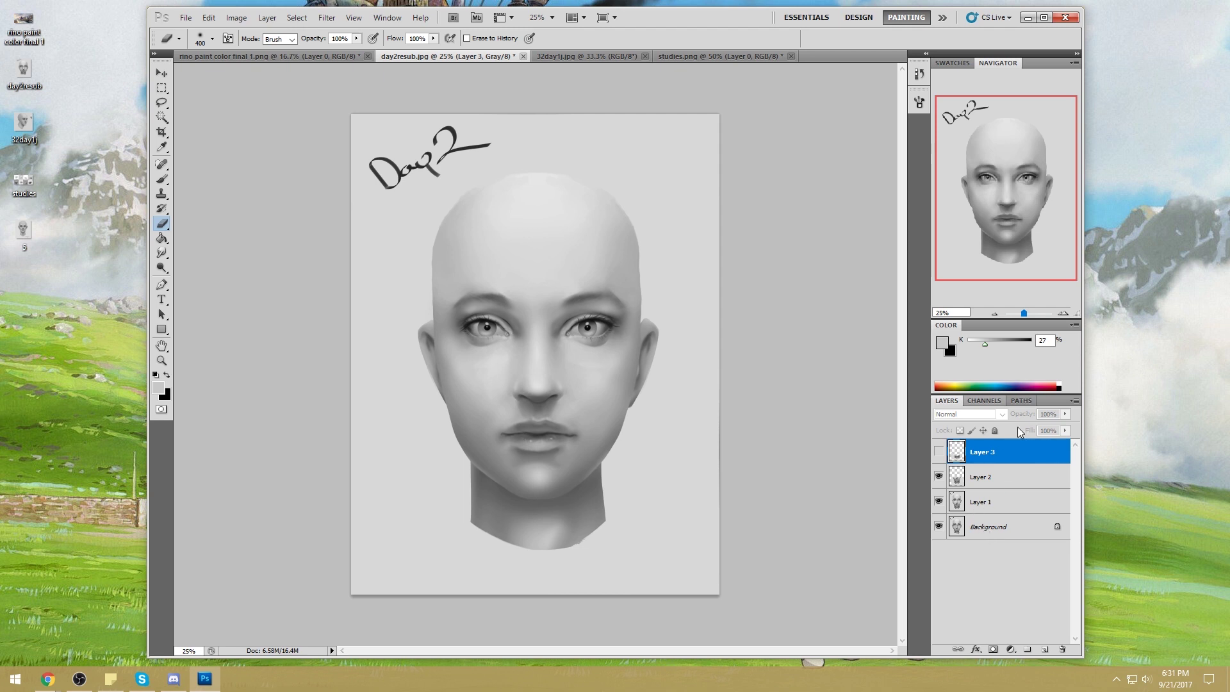
Step: Merge Layer 2 down into Layer 1 and delete Layer 3
right_click(1004, 477)
left_click(1047, 439)
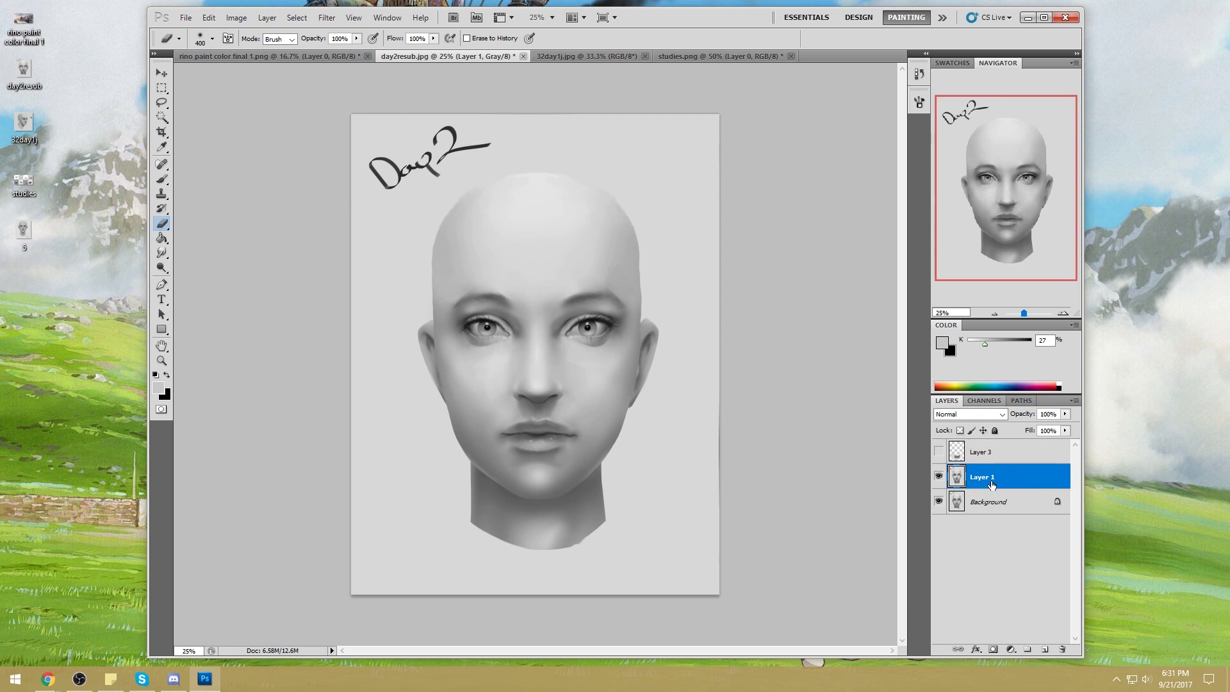
left_click(994, 452)
left_click(1058, 652)
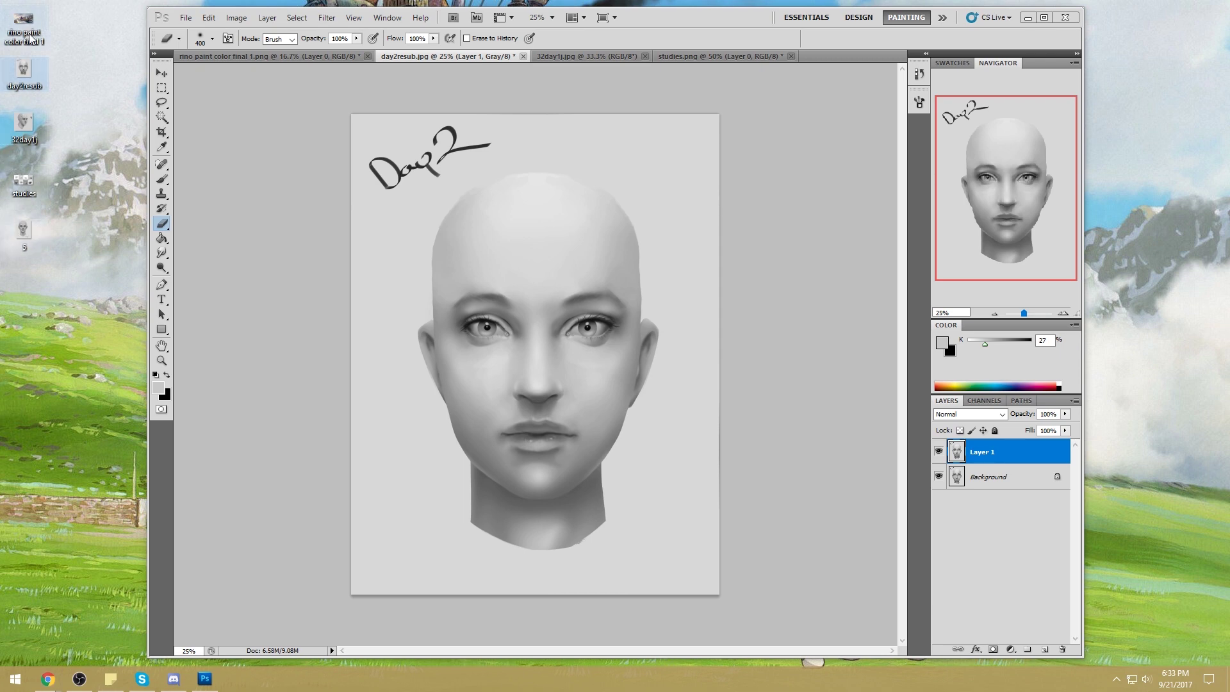
left_click(337, 56)
left_click(448, 56)
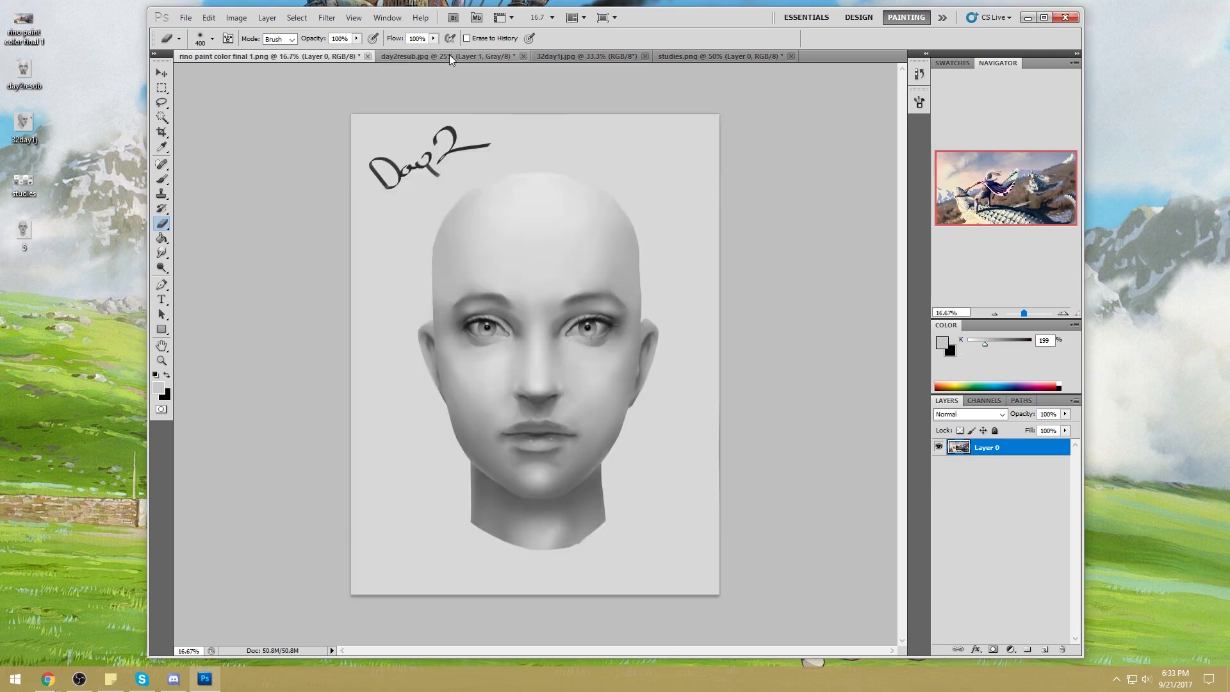
double_click(19, 229)
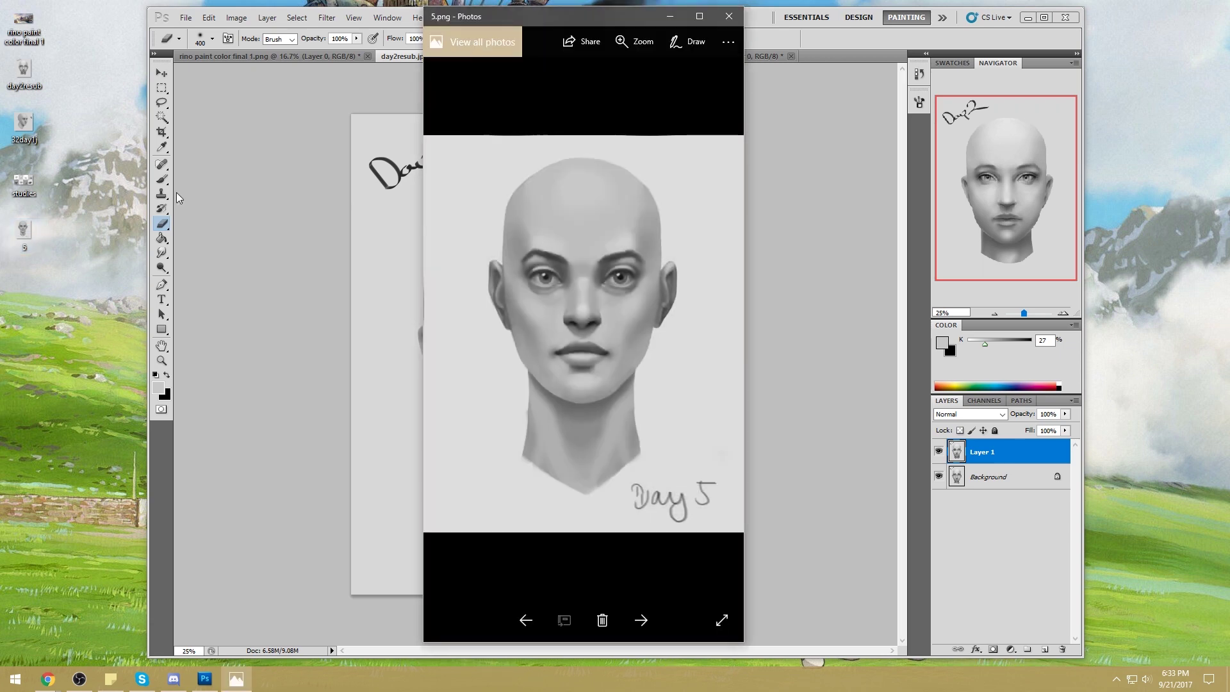
left_click(729, 16)
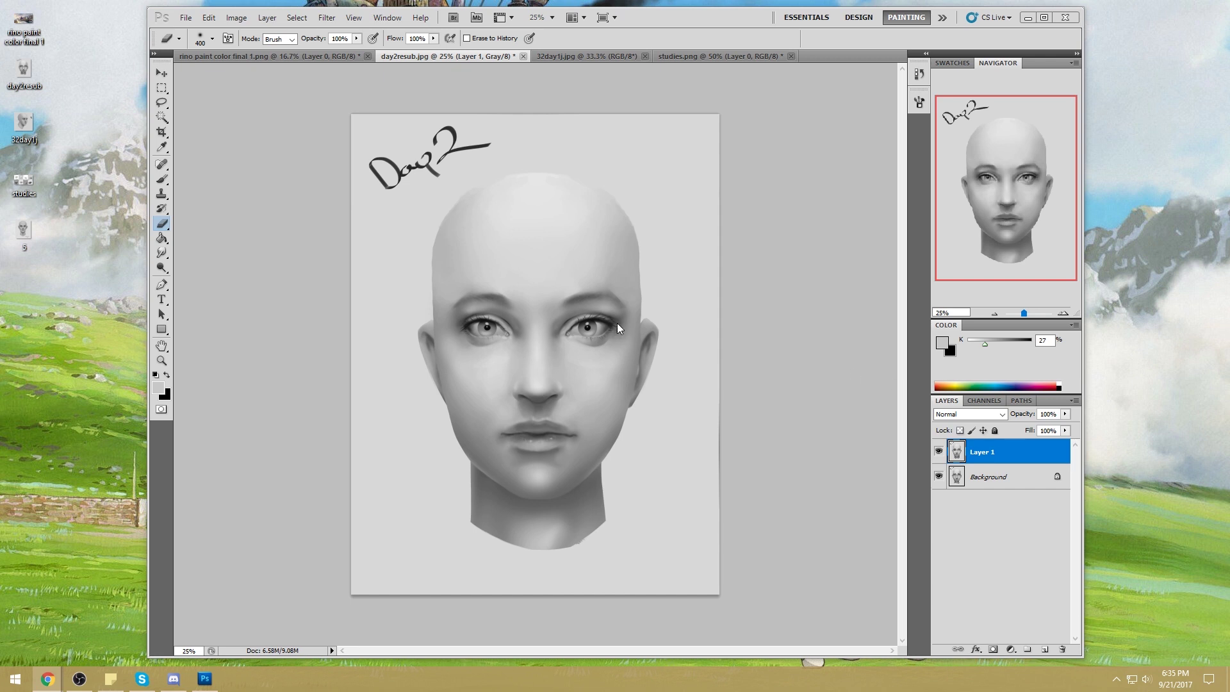
left_click(939, 452)
Step: Flip Layer 1 on and off to compare faces, leave it visible, then bring Chrome forward
left_click(939, 451)
left_click(938, 452)
left_click(938, 451)
left_click(939, 452)
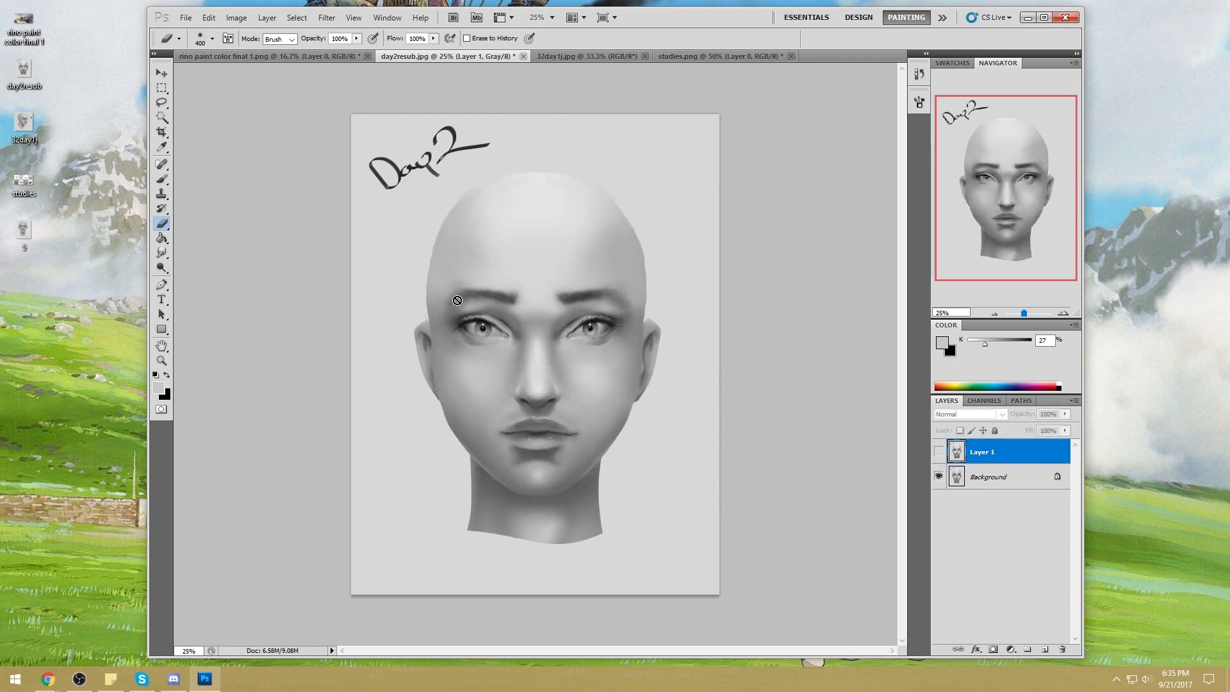
left_click(939, 452)
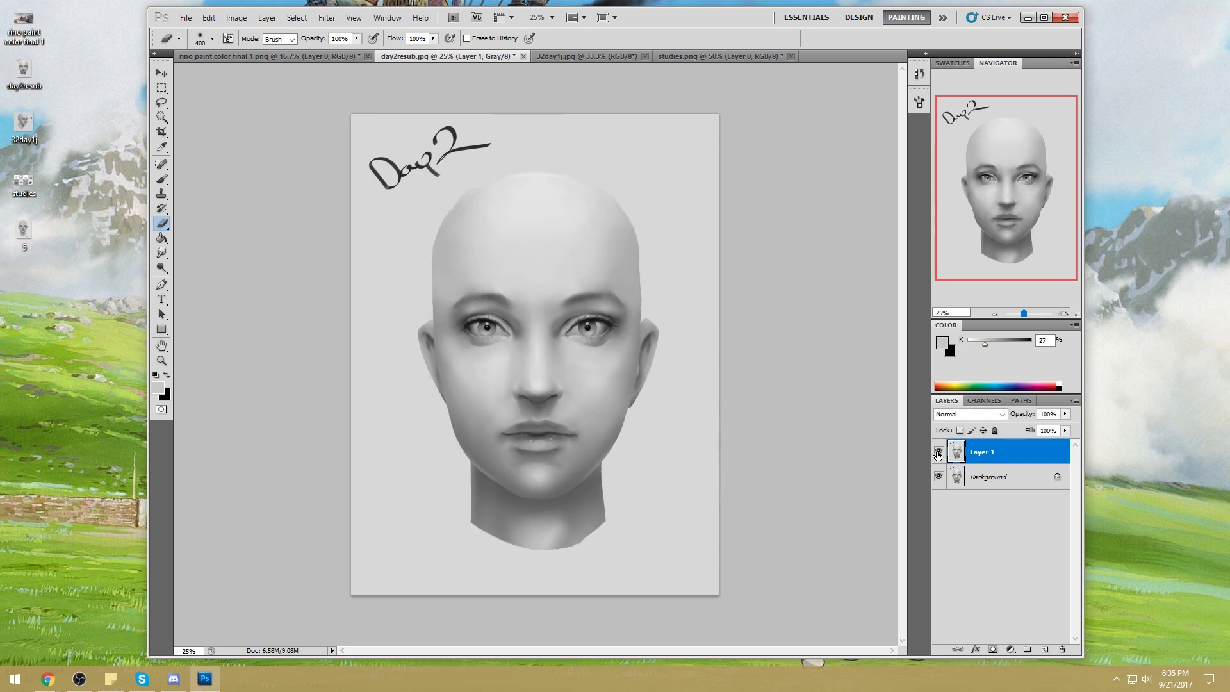
left_click(48, 679)
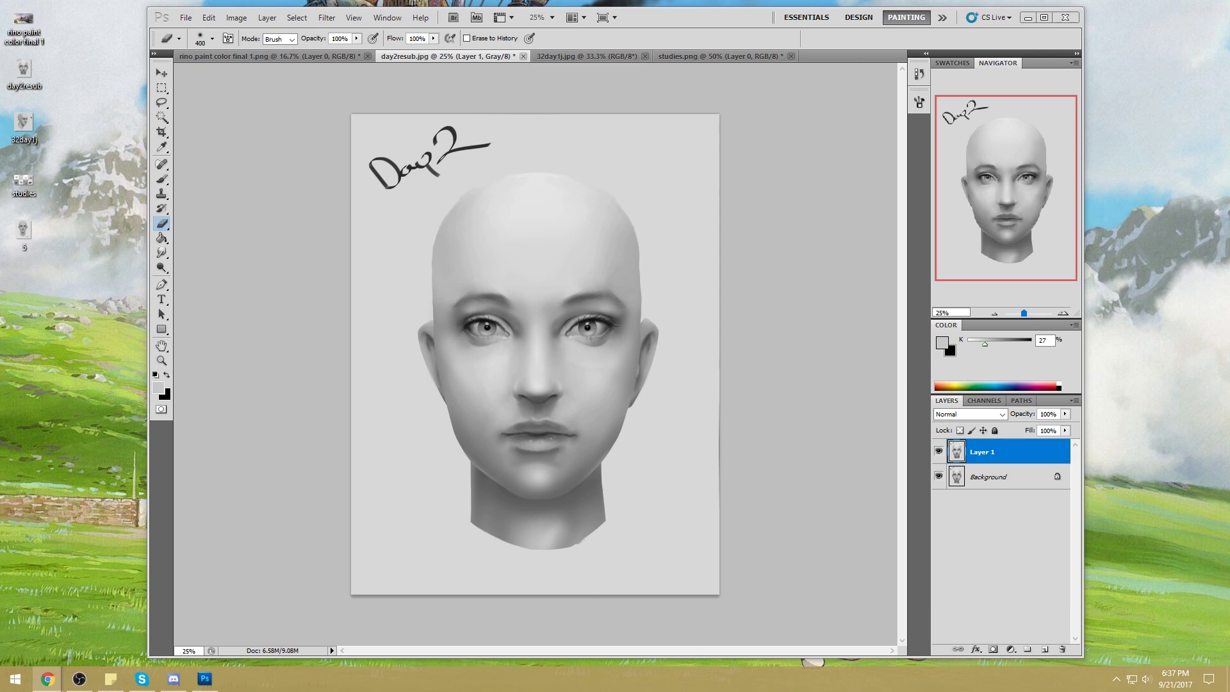
key("alt+Tab")
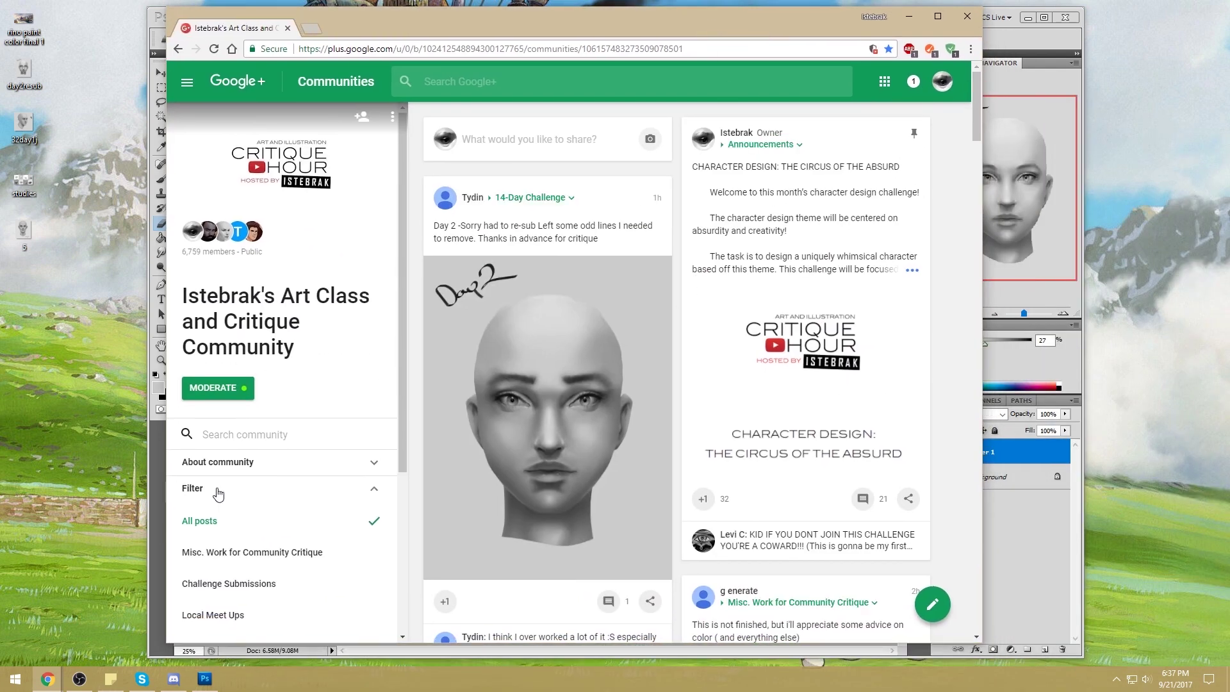
Step: Load istebrak.com in a new tab and open its Google+ community link in another tab
left_click(313, 29)
type("www.istebrak.com")
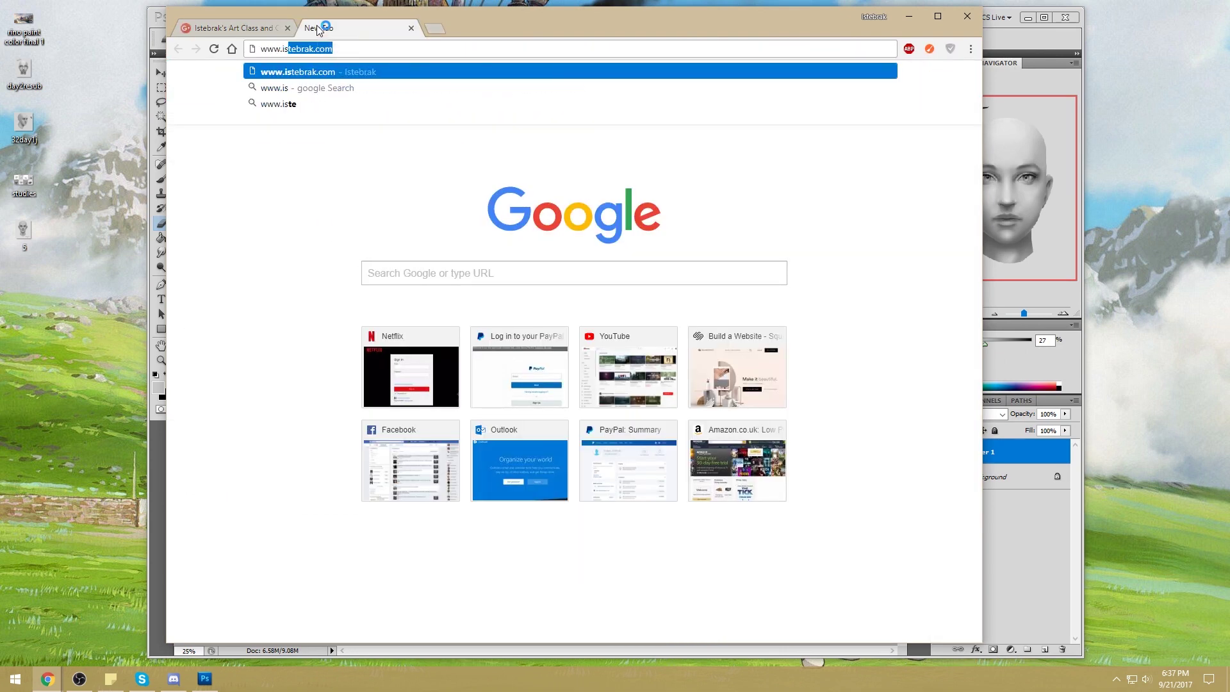
key("Return")
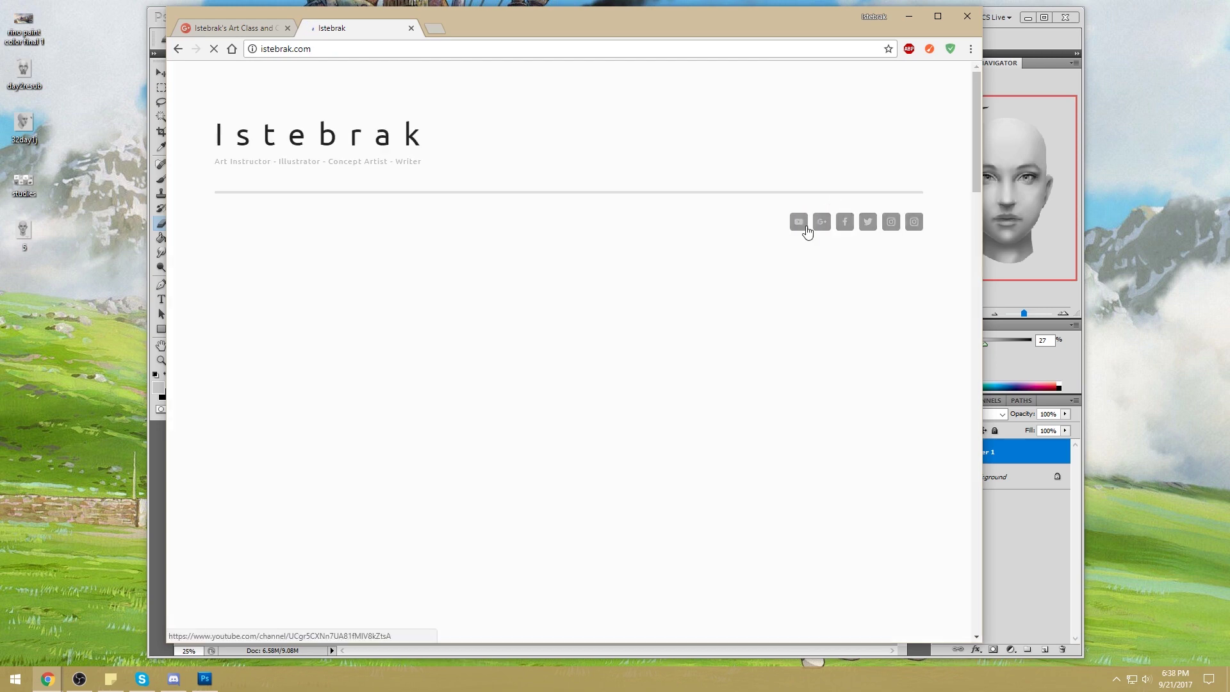
right_click(821, 224)
left_click(845, 237)
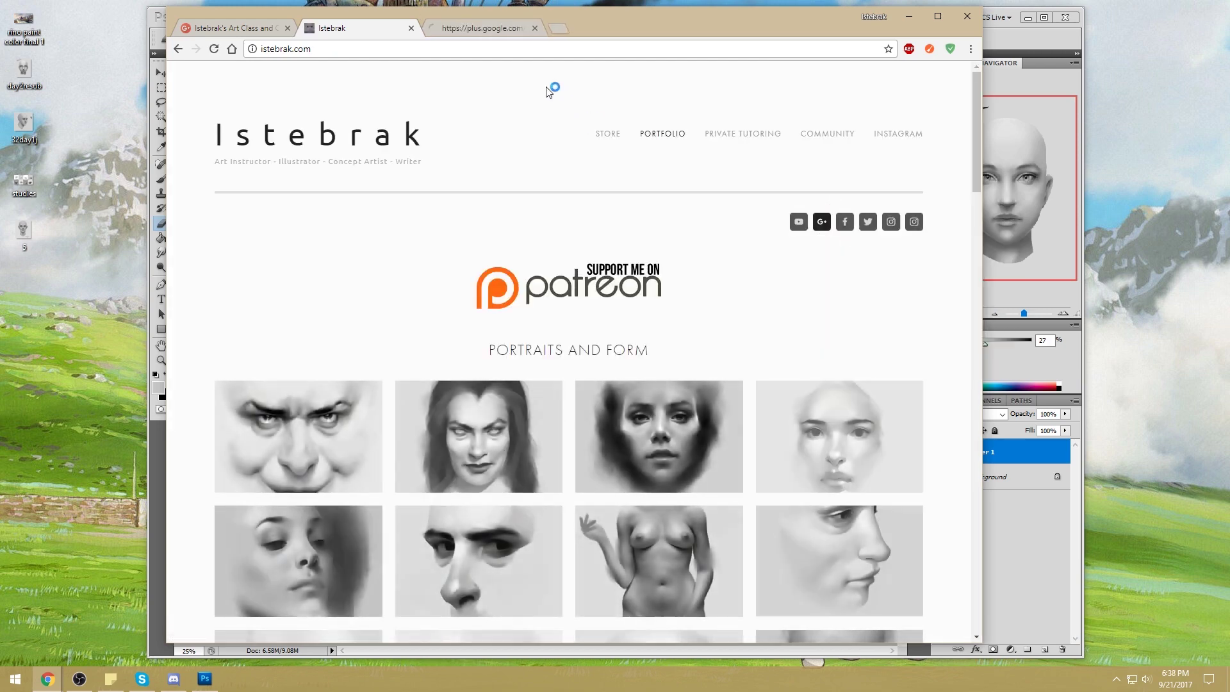
left_click(480, 28)
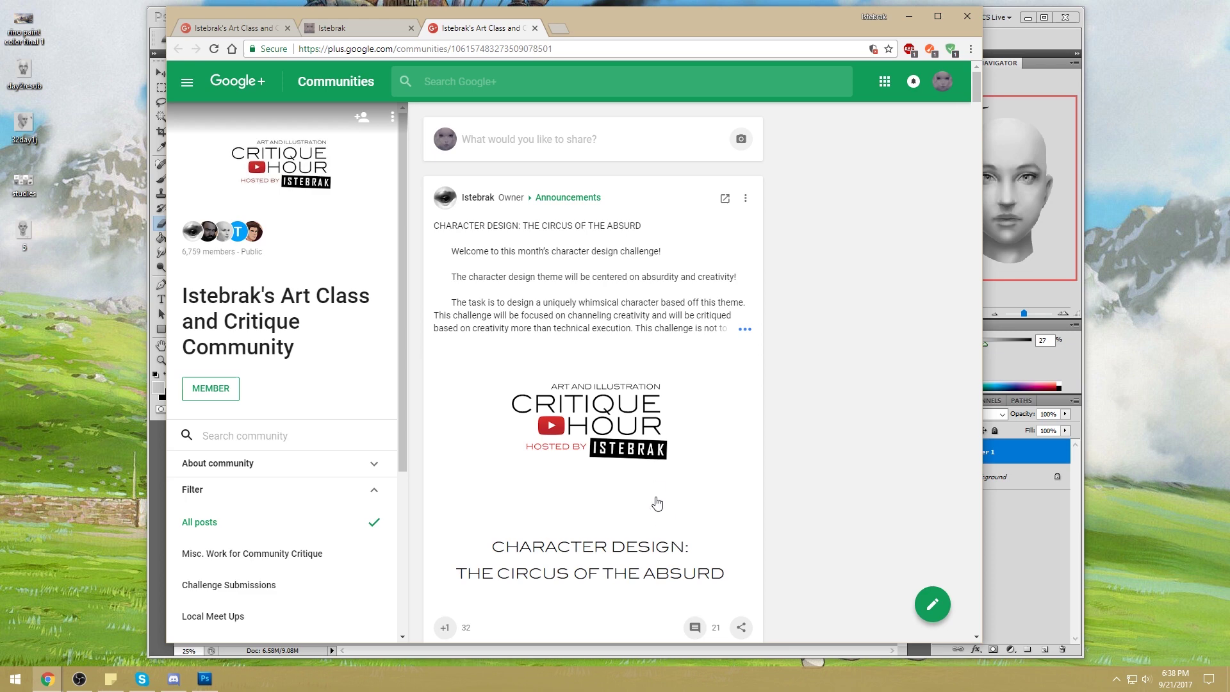
Step: Expand the Circus of the Absurd challenge post and scroll down through its full text
scroll(657, 504, "down", 2)
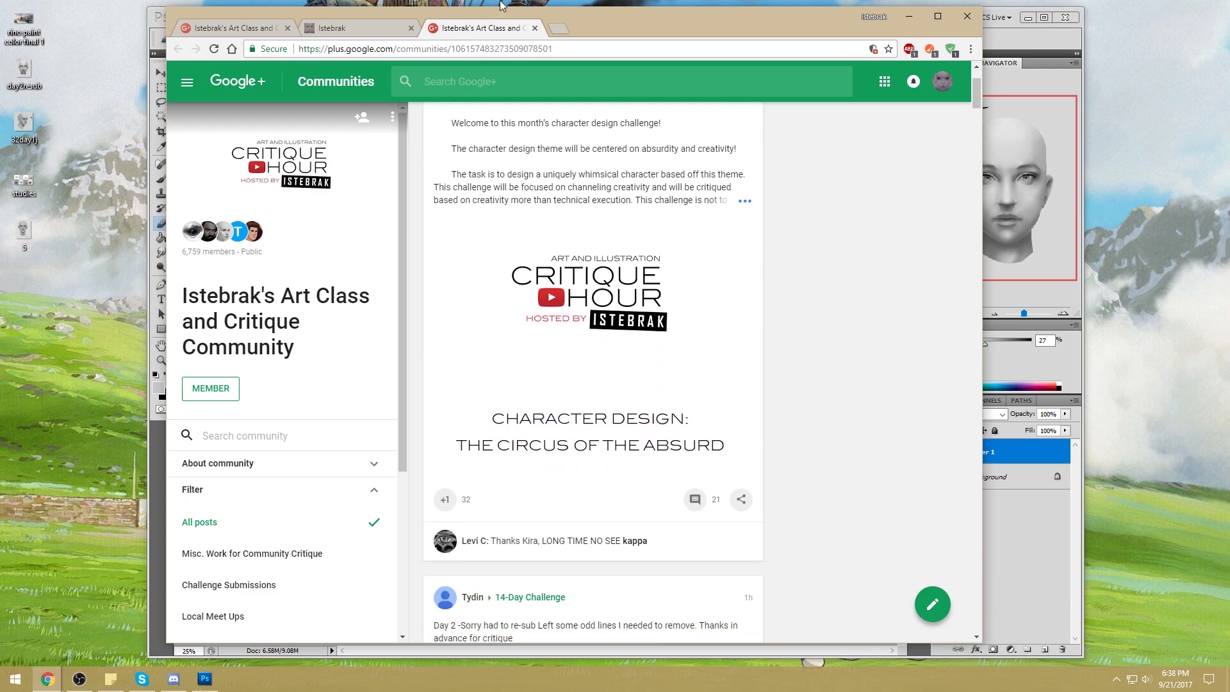
left_click(744, 202)
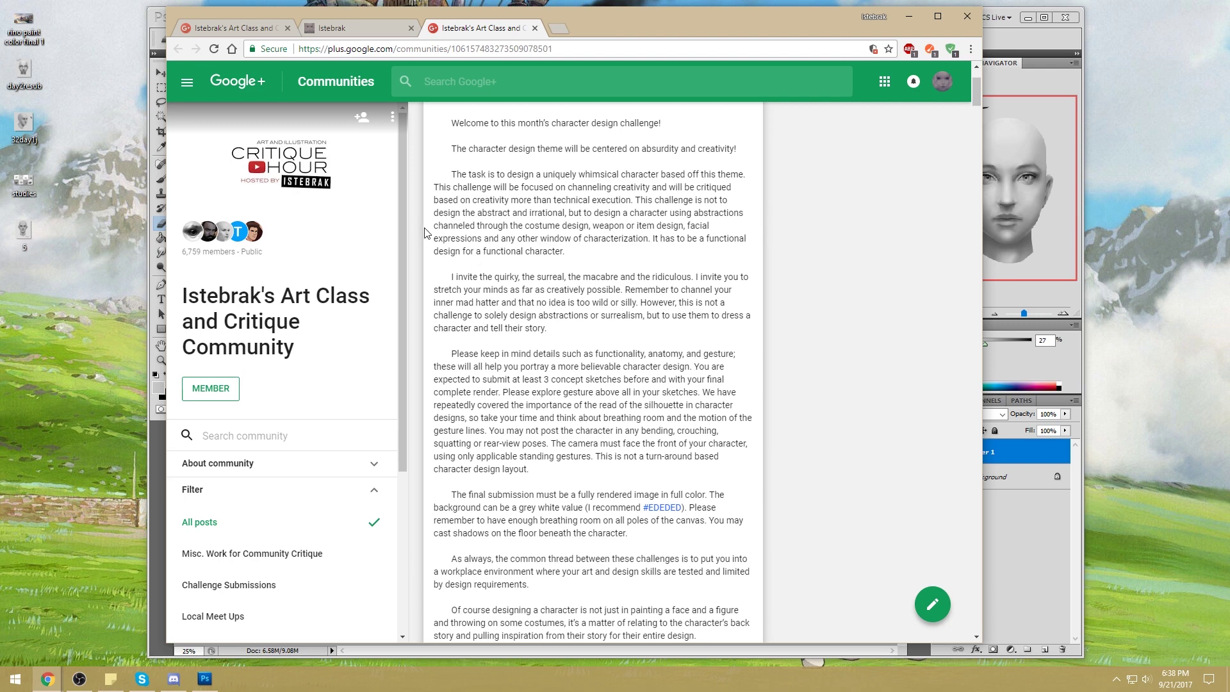
scroll(414, 227, "up", 2)
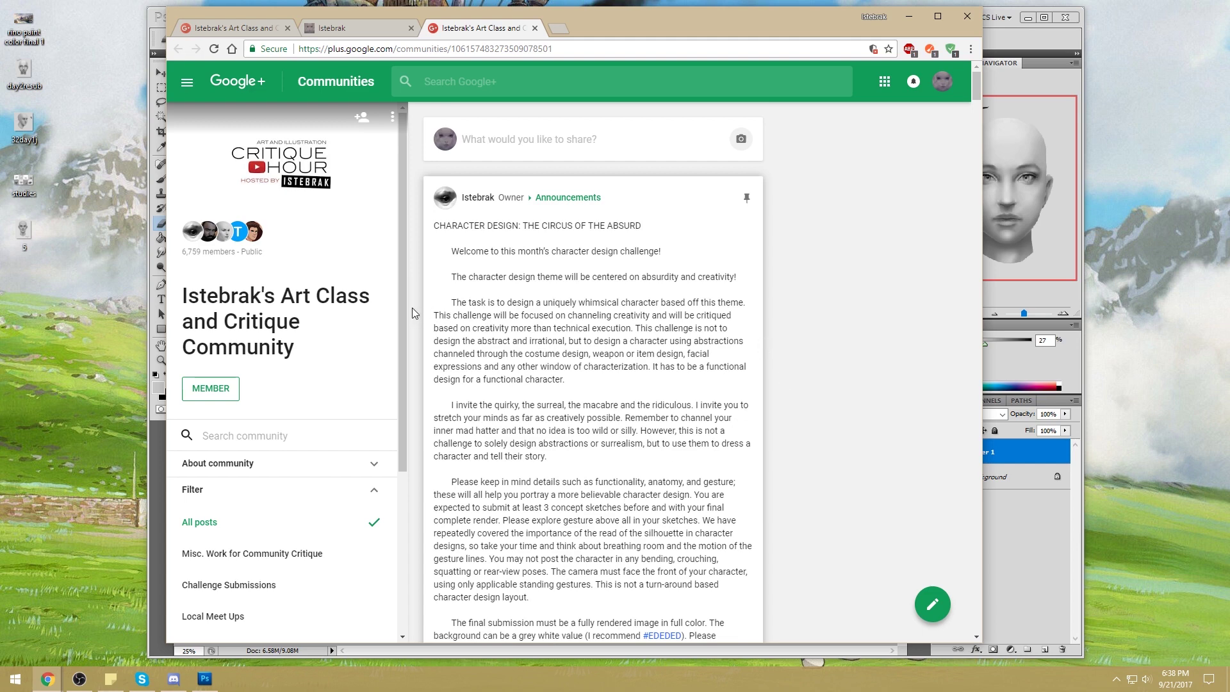
scroll(413, 308, "down", 1)
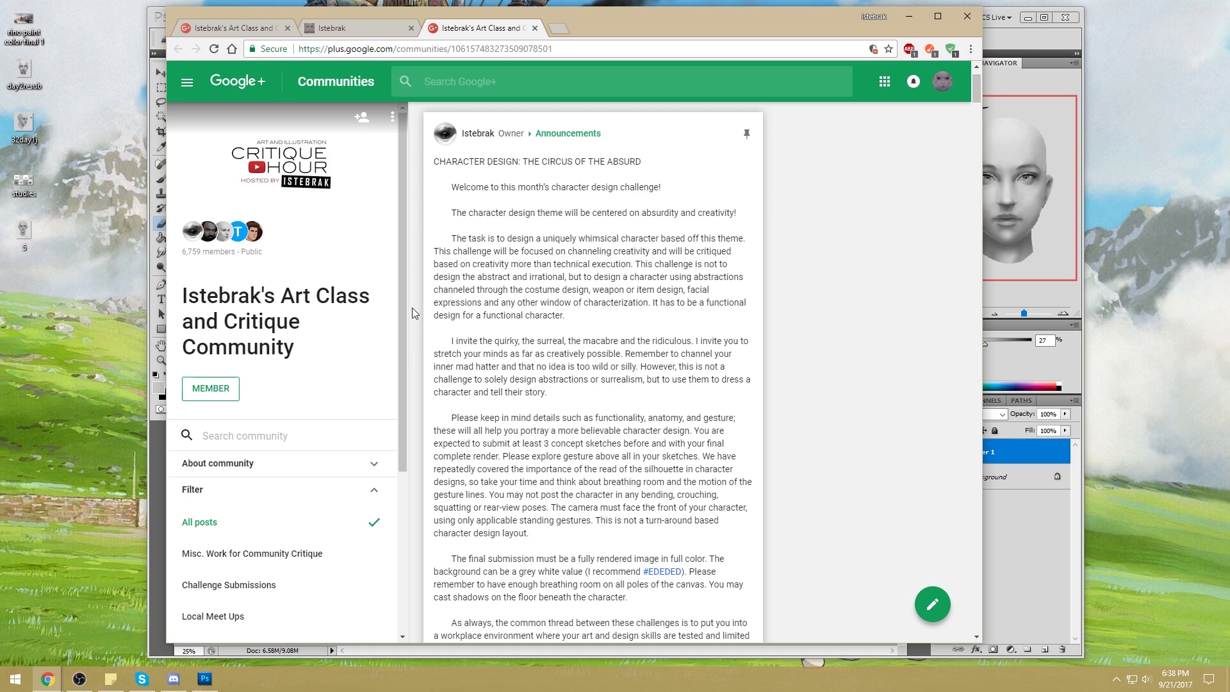
scroll(413, 307, "down", 9)
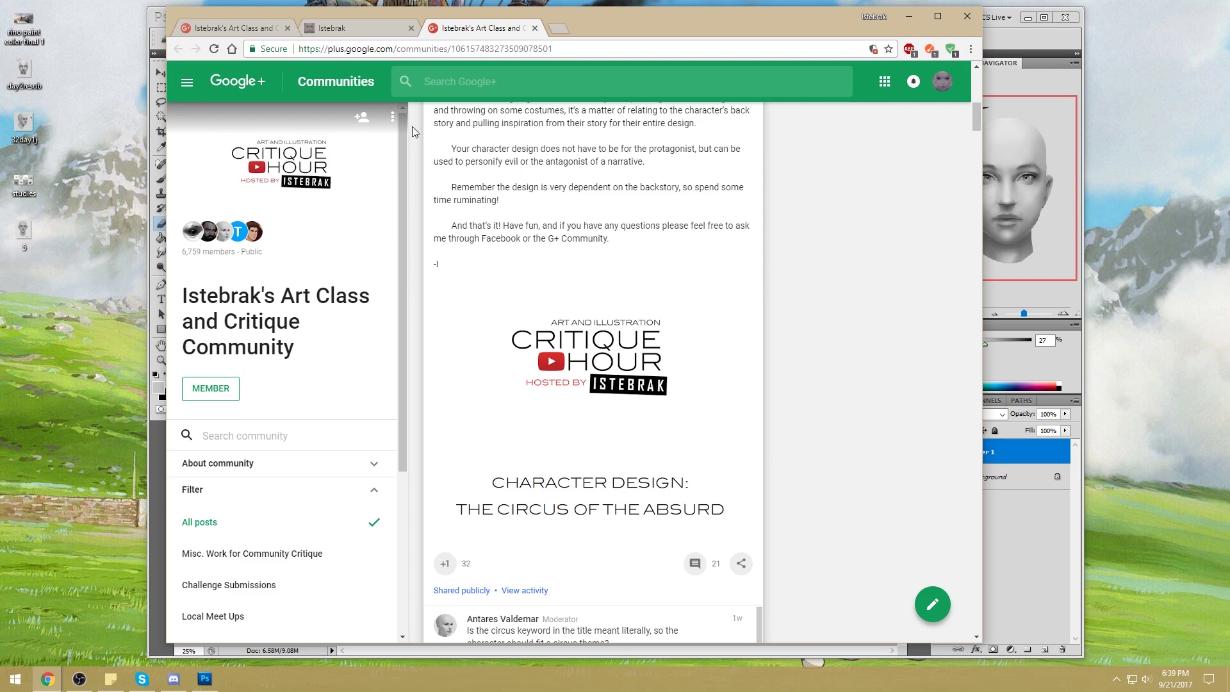
Step: Scroll back to the top of the announcement and open the taskbar calendar to see today's date
scroll(413, 125, "up", 4)
scroll(414, 124, "up", 5)
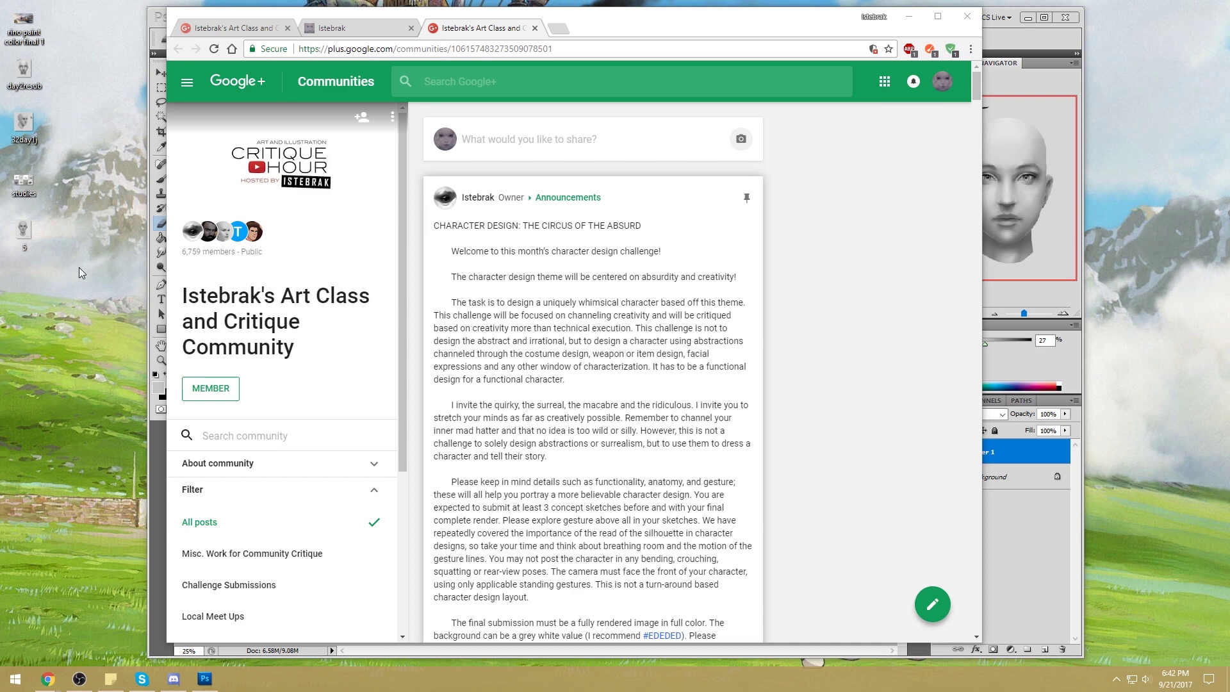
left_click(1185, 687)
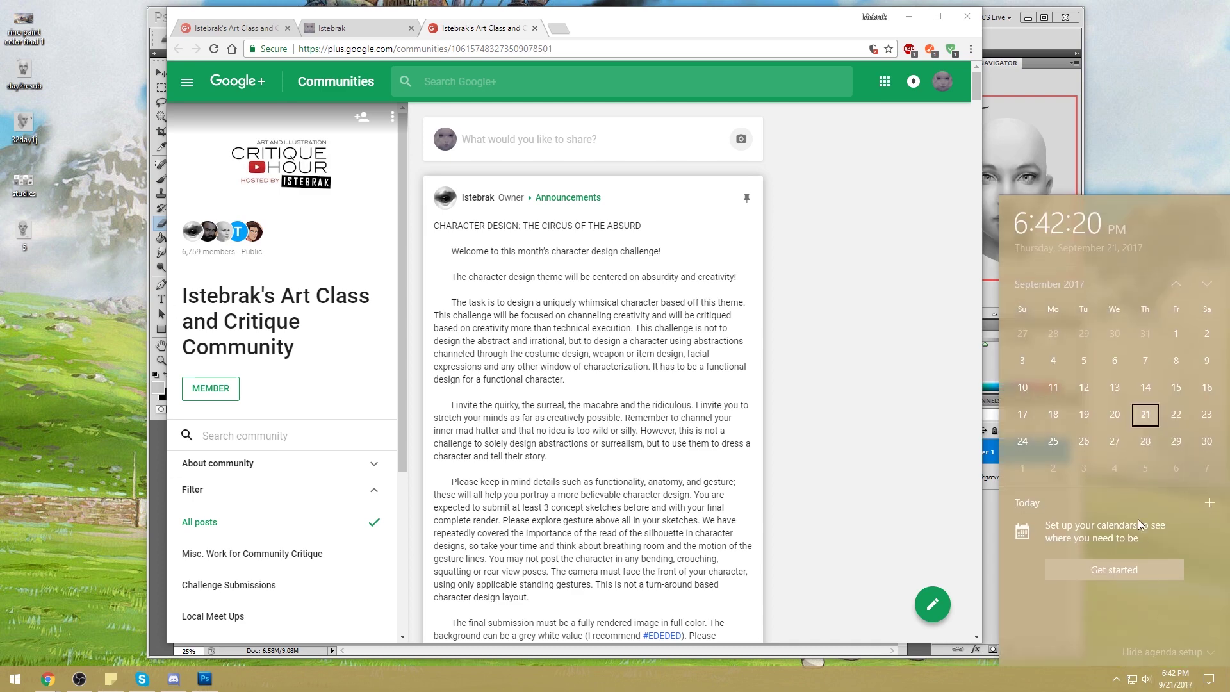